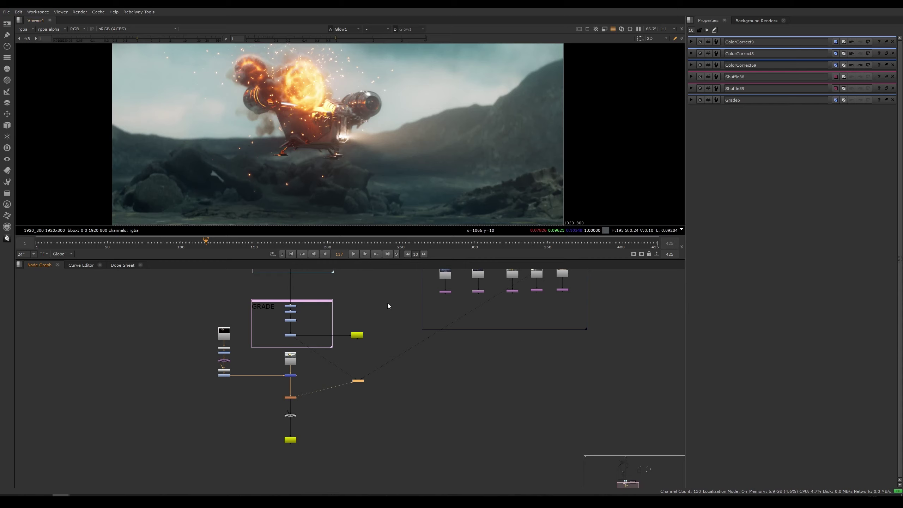
# Examine the whole node graph, from the GRADE and CC backdrops up through the main comp tree.
pyautogui.scroll(-10, 368, 322)
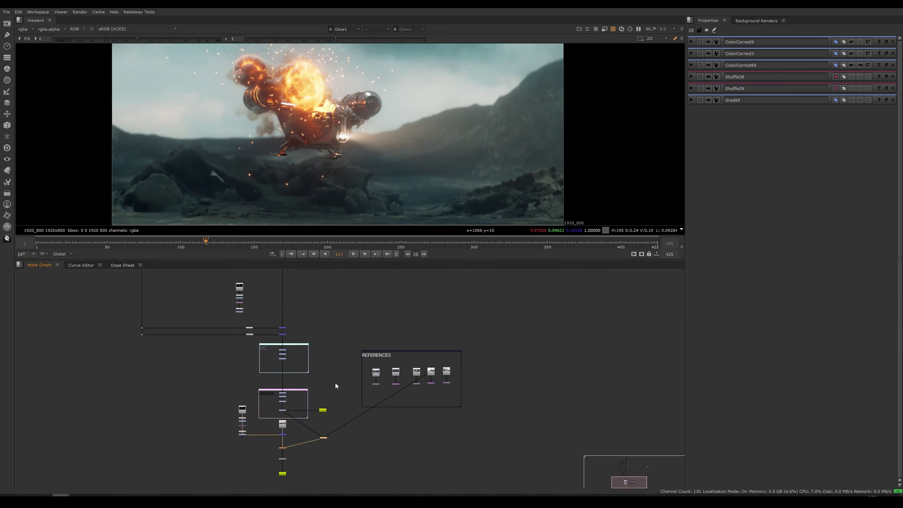
pyautogui.scroll(4, 332, 375)
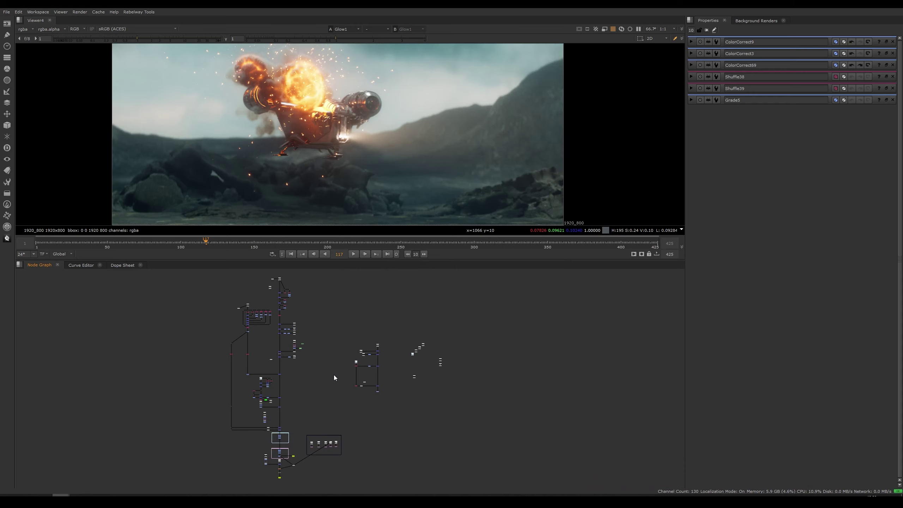
pyautogui.moveTo(335, 318); pyautogui.dragTo(341, 325, button='middle')
pyautogui.moveTo(317, 283); pyautogui.dragTo(225, 476)
pyautogui.click(303, 395)
pyautogui.moveTo(309, 387); pyautogui.dragTo(344, 382, button='middle')
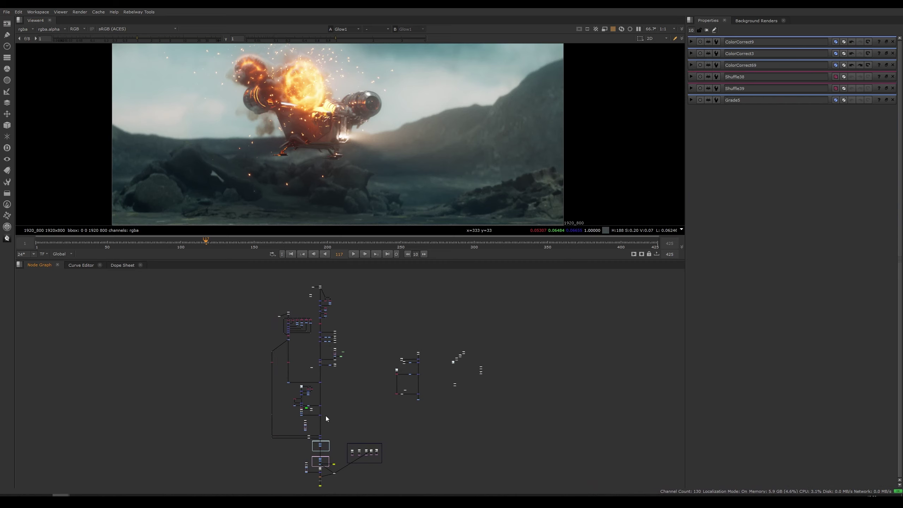
pyautogui.moveTo(337, 382); pyautogui.dragTo(347, 393, button='middle')
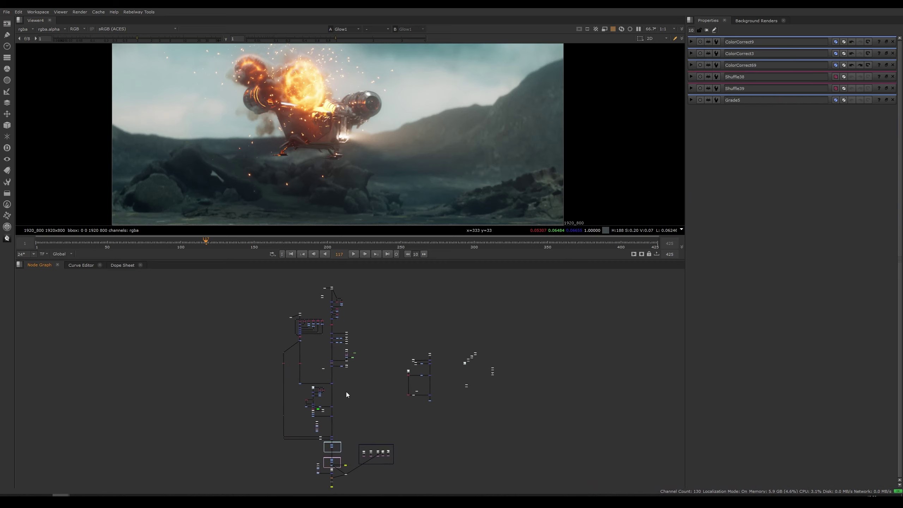
pyautogui.moveTo(360, 282); pyautogui.dragTo(275, 471)
pyautogui.click(383, 378)
# Shift the middle side node group slightly left and the far-right loose nodes slightly right in the node graph.
pyautogui.moveTo(397, 361); pyautogui.dragTo(360, 357, button='middle')
pyautogui.moveTo(348, 323); pyautogui.dragTo(405, 407)
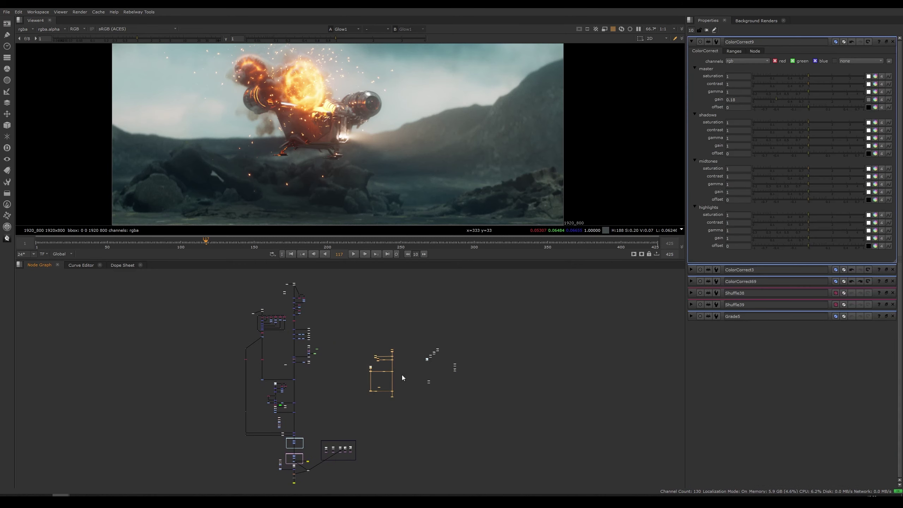
pyautogui.moveTo(395, 355); pyautogui.dragTo(383, 350)
pyautogui.moveTo(413, 325); pyautogui.dragTo(448, 403)
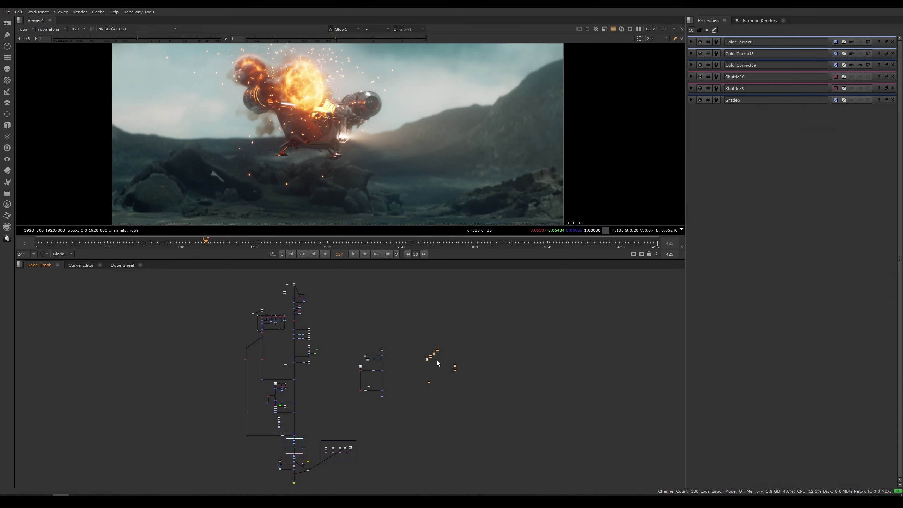
pyautogui.moveTo(440, 350); pyautogui.dragTo(454, 351)
pyautogui.click(400, 371)
# View the main tree from its top Read node, the side branch's source, the explosion merge and the merge joining the side branch.
pyautogui.moveTo(328, 296); pyautogui.dragTo(257, 287, button='middle')
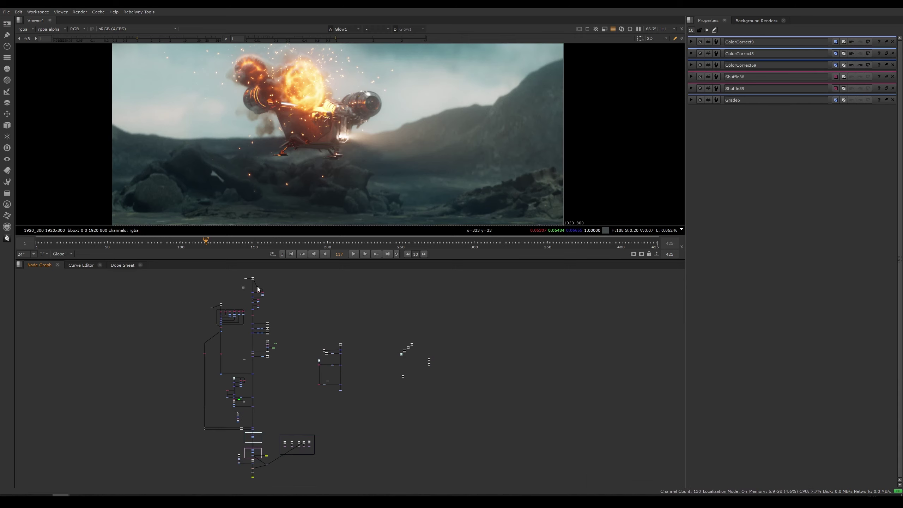
pyautogui.press('1')
pyautogui.moveTo(241, 332); pyautogui.dragTo(307, 344, button='middle')
pyautogui.scroll(3, 306, 344)
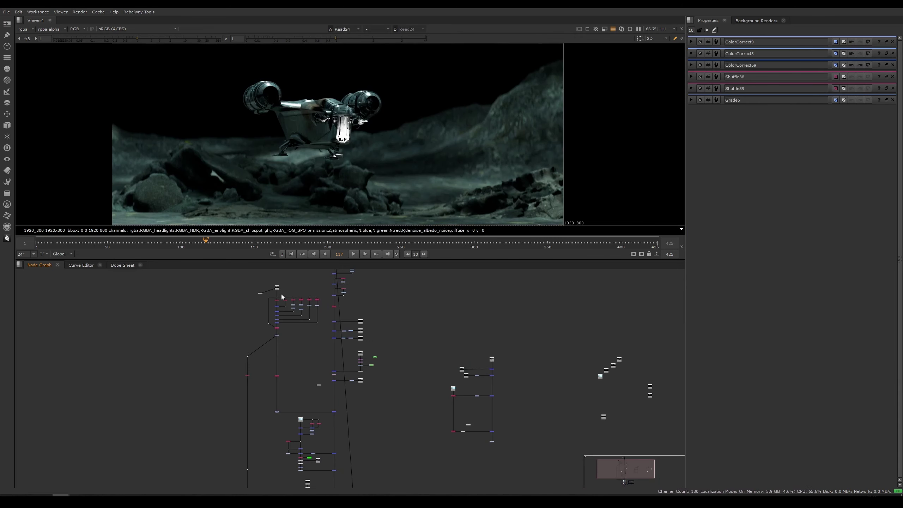
pyautogui.click(278, 290)
pyautogui.press('1')
pyautogui.click(334, 381)
pyautogui.press('1')
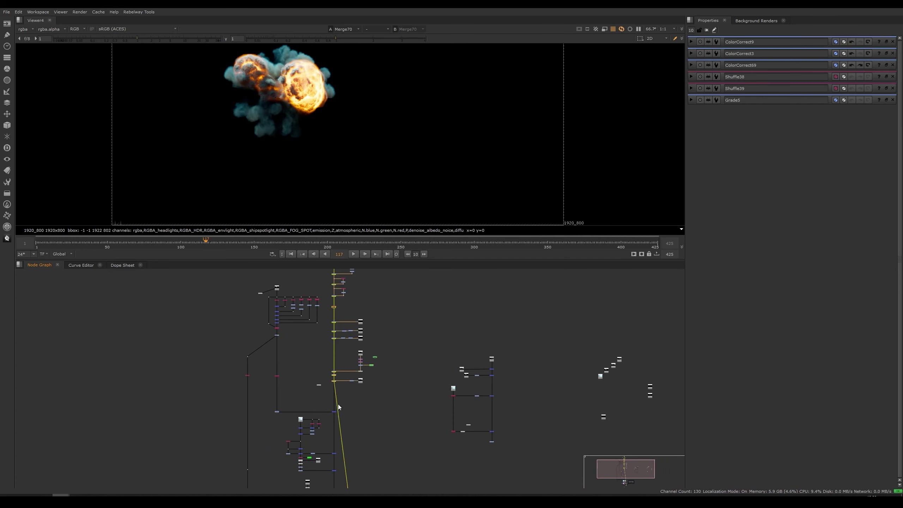
pyautogui.click(334, 412)
pyautogui.press('1')
# View the comp before the GRADE backdrop, after its last grade node, and at the final Glow node.
pyautogui.moveTo(367, 397); pyautogui.dragTo(372, 344, button='middle')
pyautogui.moveTo(374, 463); pyautogui.dragTo(349, 343, button='middle')
pyautogui.scroll(4, 352, 361)
pyautogui.click(297, 366)
pyautogui.press('1')
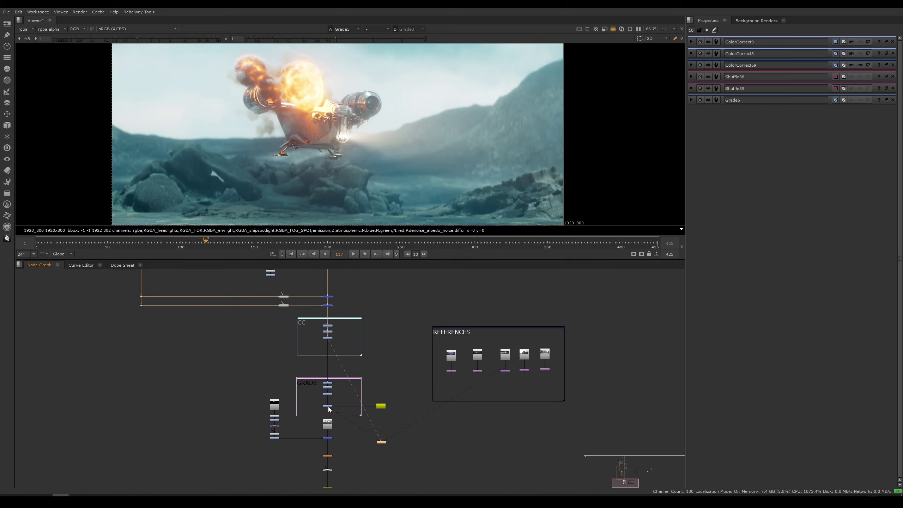
pyautogui.click(328, 406)
pyautogui.press('1')
pyautogui.scroll(3, 351, 475)
pyautogui.moveTo(351, 474); pyautogui.dragTo(356, 437, button='middle')
pyautogui.click(316, 372)
pyautogui.press('1')
pyautogui.scroll(-1, 342, 131)
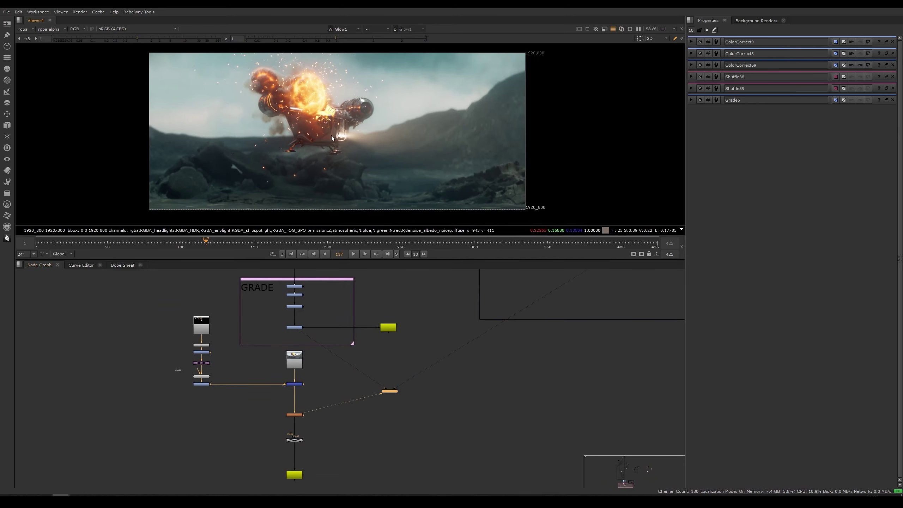
pyautogui.moveTo(339, 126); pyautogui.dragTo(320, 134, button='middle')
# View the space-battle explosion image from the REFERENCES backdrop.
pyautogui.moveTo(554, 292); pyautogui.dragTo(413, 389, button='middle')
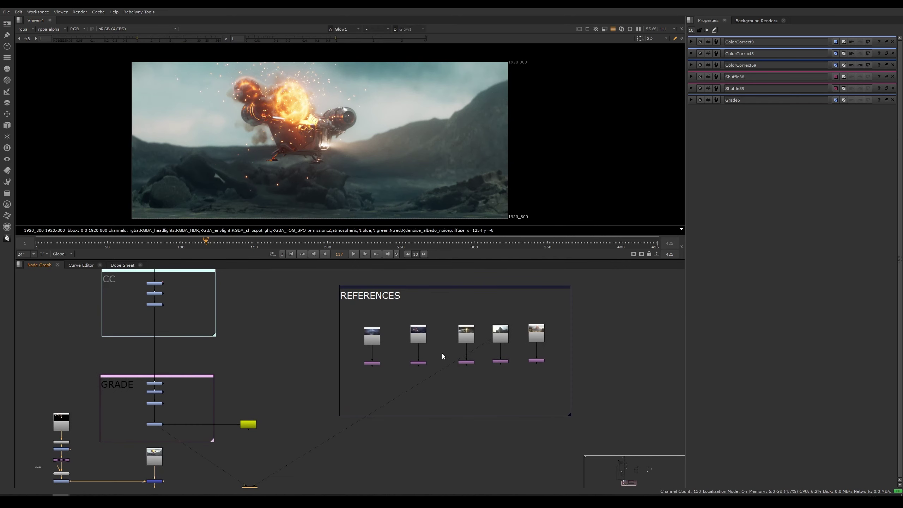
pyautogui.click(465, 337)
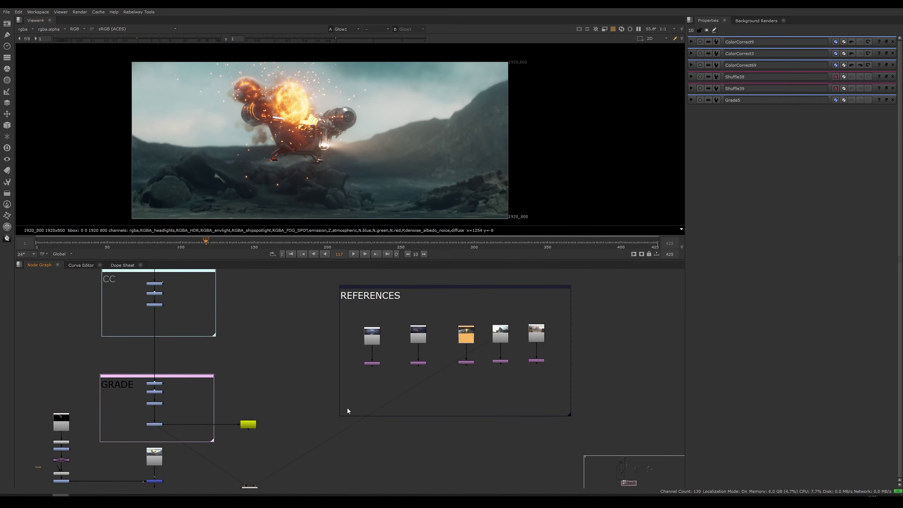
pyautogui.moveTo(356, 406); pyautogui.dragTo(397, 359, button='middle')
pyautogui.press('1')
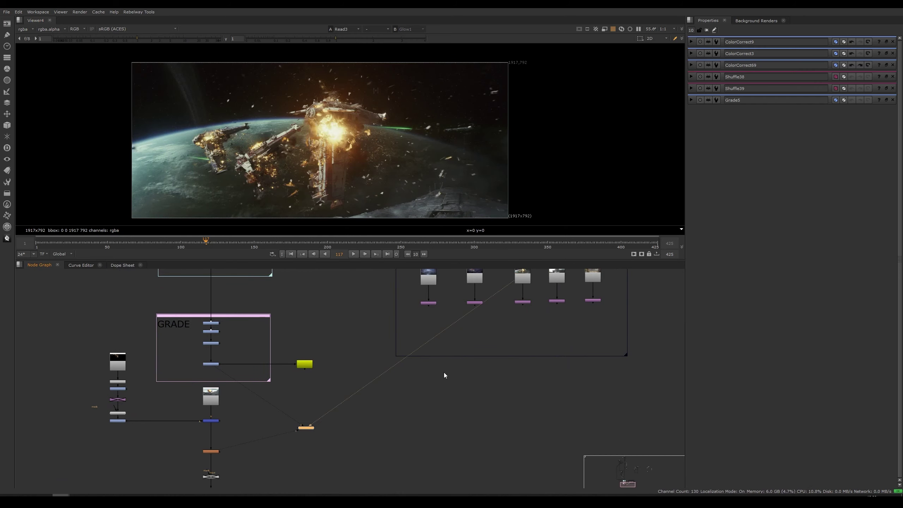
# Load the hooded-figure reference into the viewer and compare it alternately with the final Glow output.
pyautogui.click(553, 278)
pyautogui.press('2')
pyautogui.press('1')
pyautogui.press('2')
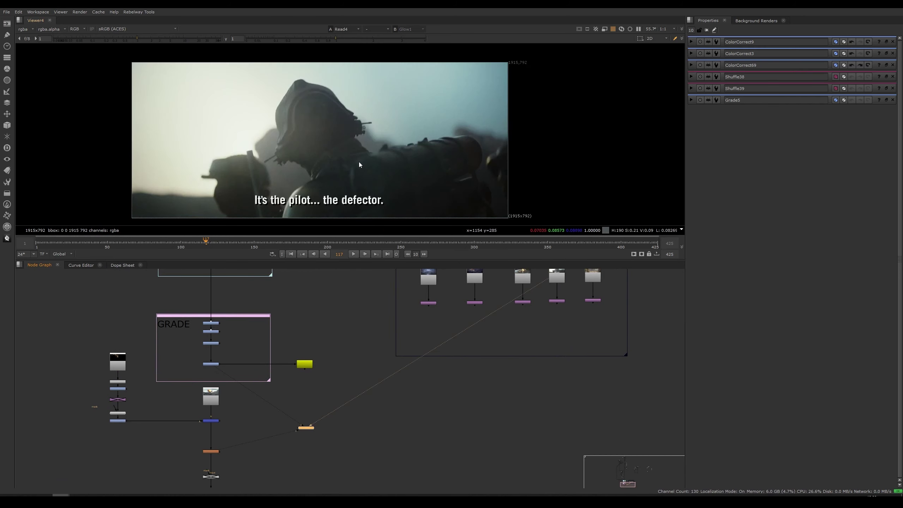
pyautogui.press('1')
pyautogui.press('2')
pyautogui.moveTo(349, 169); pyautogui.dragTo(350, 166, button='middle')
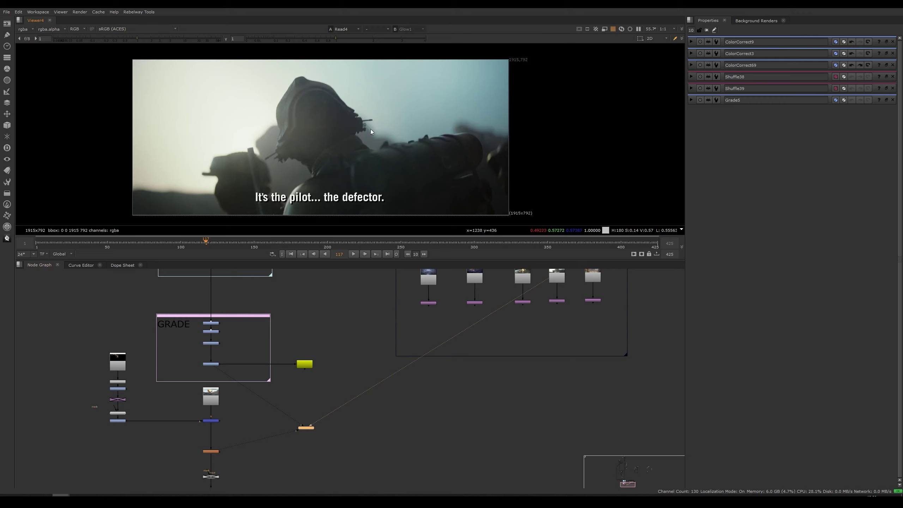
pyautogui.press('1')
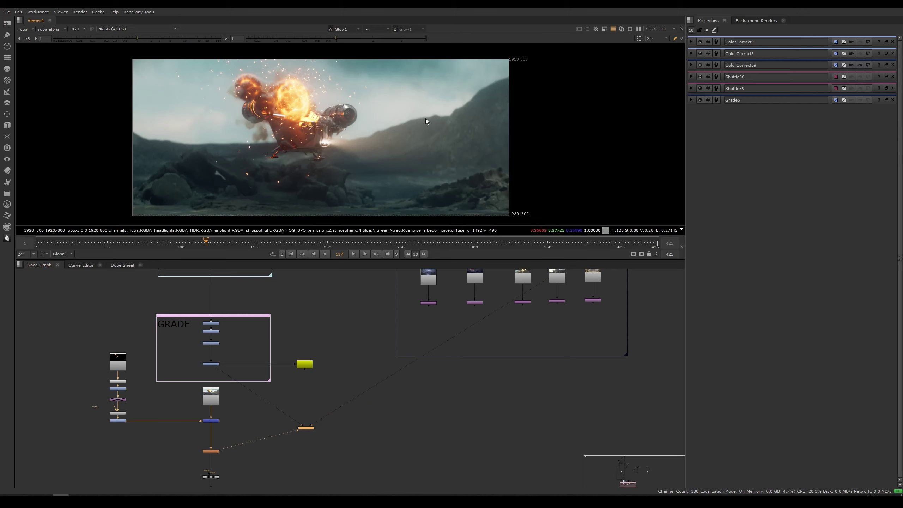
pyautogui.press('2')
pyautogui.press('1')
# Compare close-up details of the bright sky in the hooded-figure reference and the final comp.
pyautogui.scroll(3, 406, 74)
pyautogui.press('2')
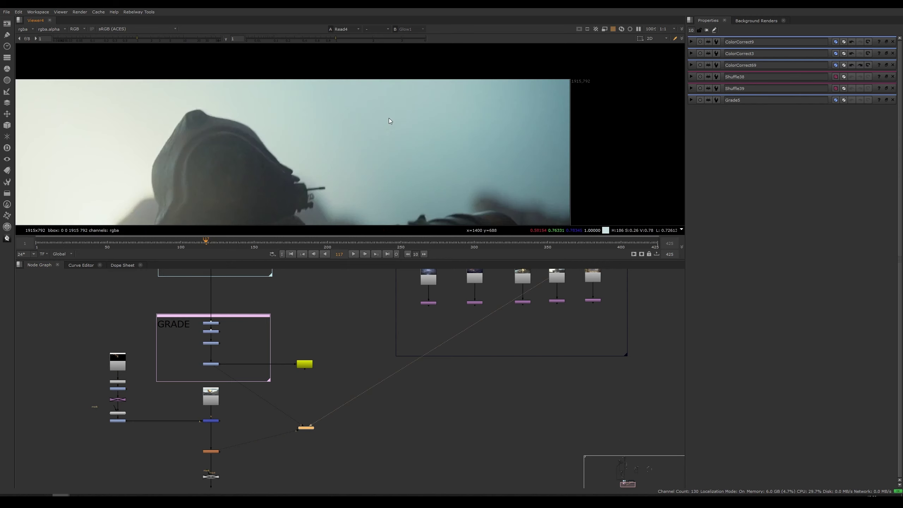
pyautogui.moveTo(280, 185); pyautogui.dragTo(505, 128, button='middle')
pyautogui.press('1')
pyautogui.moveTo(451, 132); pyautogui.dragTo(291, 165, button='middle')
pyautogui.scroll(3, 380, 129)
pyautogui.press('2')
pyautogui.scroll(-6, 368, 146)
pyautogui.moveTo(542, 295); pyautogui.dragTo(505, 334, button='middle')
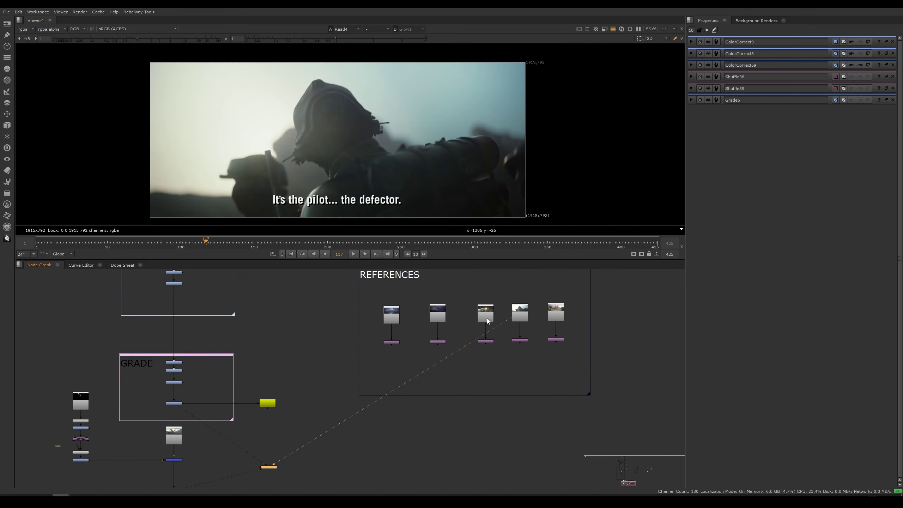
# View the desert explosion and space-battle references, and return to the hooded-figure reference.
pyautogui.click(561, 314)
pyautogui.press('1')
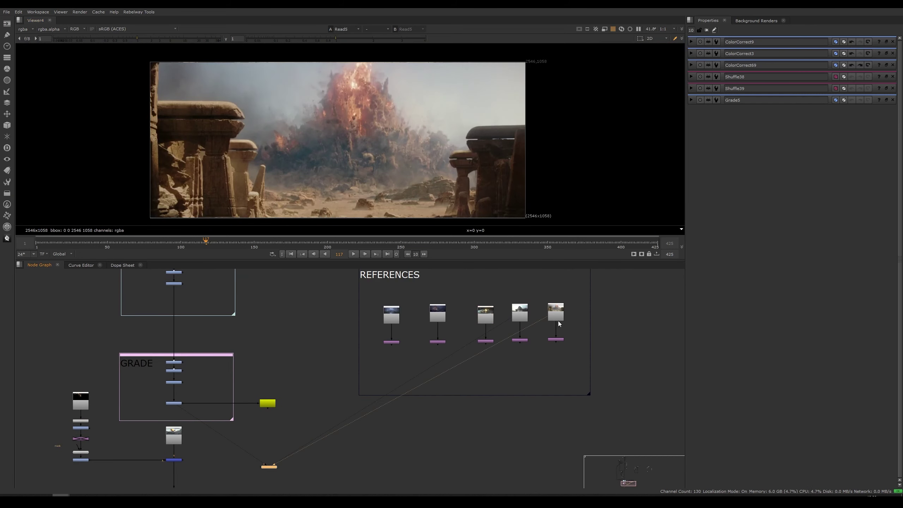
pyautogui.click(490, 316)
pyautogui.press('1')
pyautogui.scroll(3, 319, 138)
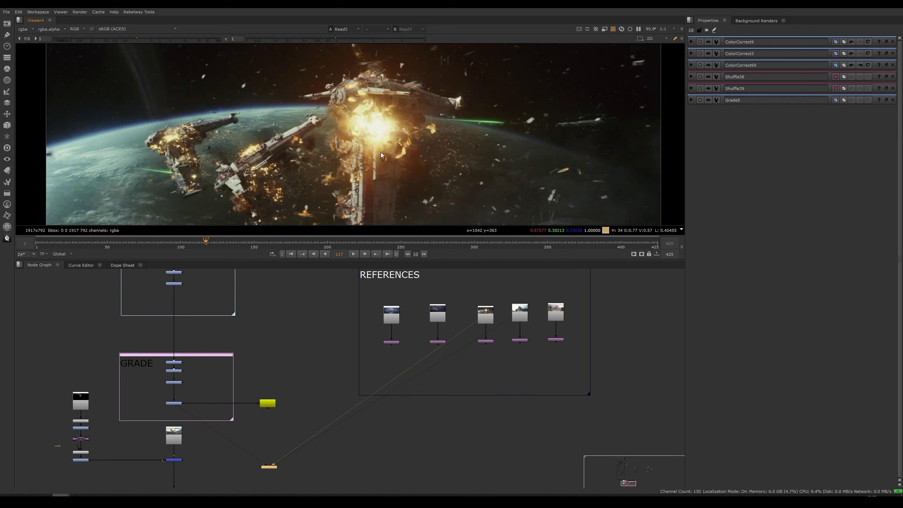
pyautogui.press('2')
pyautogui.moveTo(207, 471); pyautogui.dragTo(220, 391, button='middle')
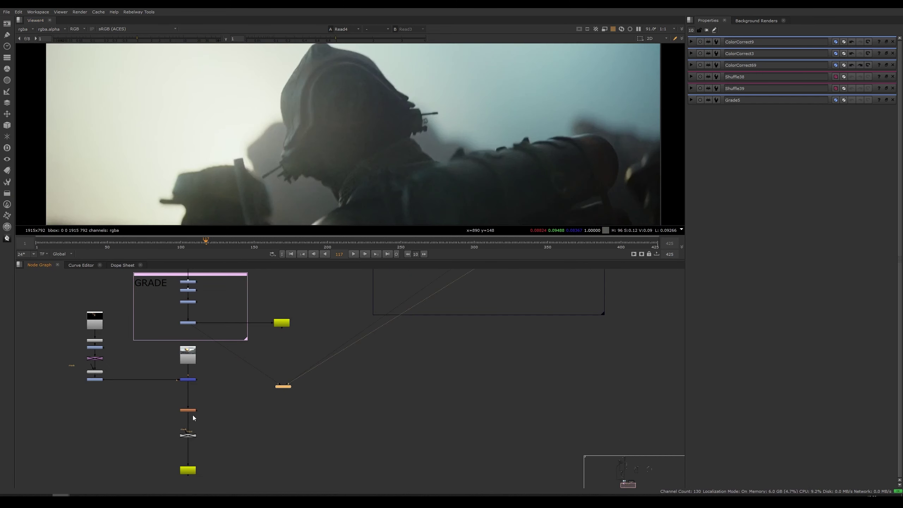
# Compare the explosion highlights of the Glow output with those of the reformatted space-battle reference.
pyautogui.click(193, 413)
pyautogui.press('1')
pyautogui.moveTo(473, 347); pyautogui.dragTo(380, 437, button='middle')
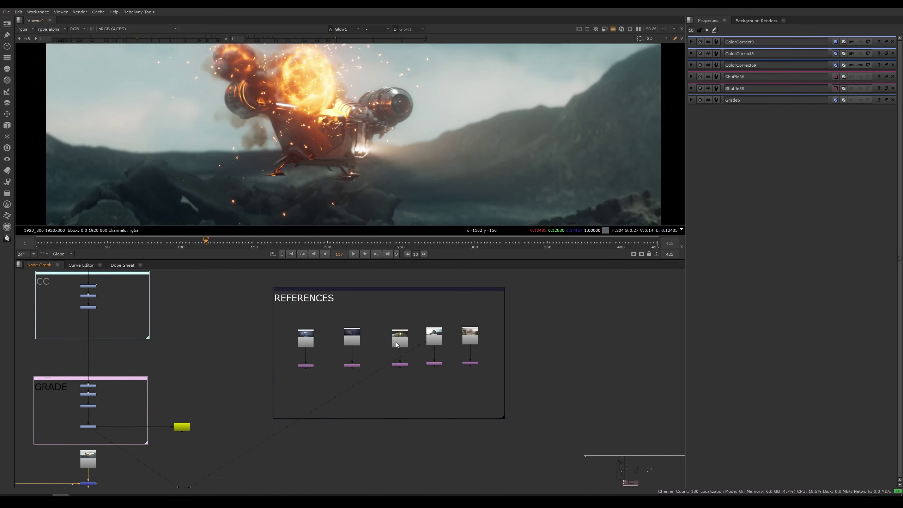
pyautogui.click(402, 365)
pyautogui.press('1')
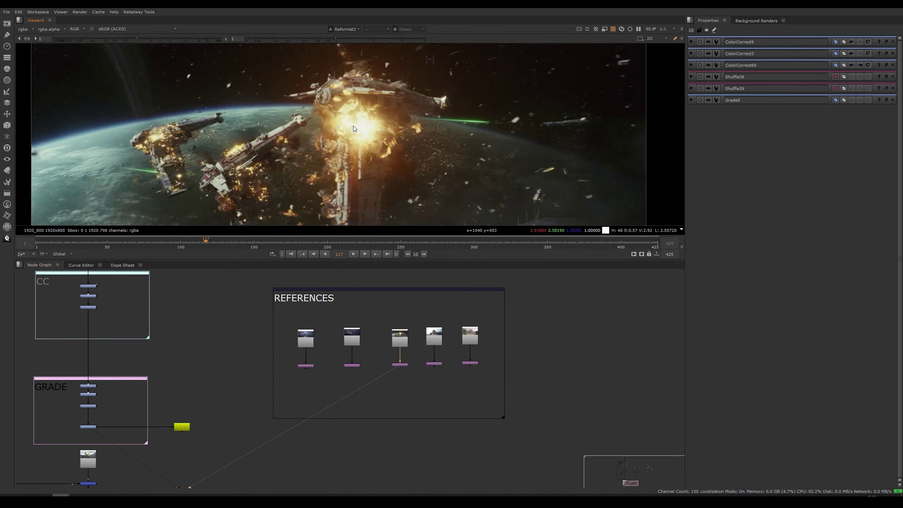
pyautogui.scroll(3, 365, 135)
pyautogui.press('1')
pyautogui.moveTo(226, 65); pyautogui.dragTo(287, 107, button='middle')
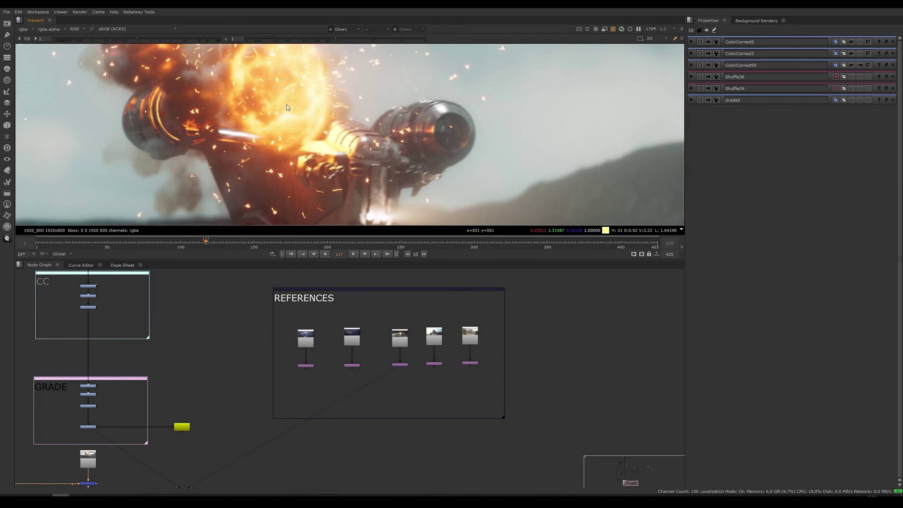
pyautogui.press('2')
pyautogui.scroll(-4, 383, 164)
pyautogui.scroll(3, 369, 157)
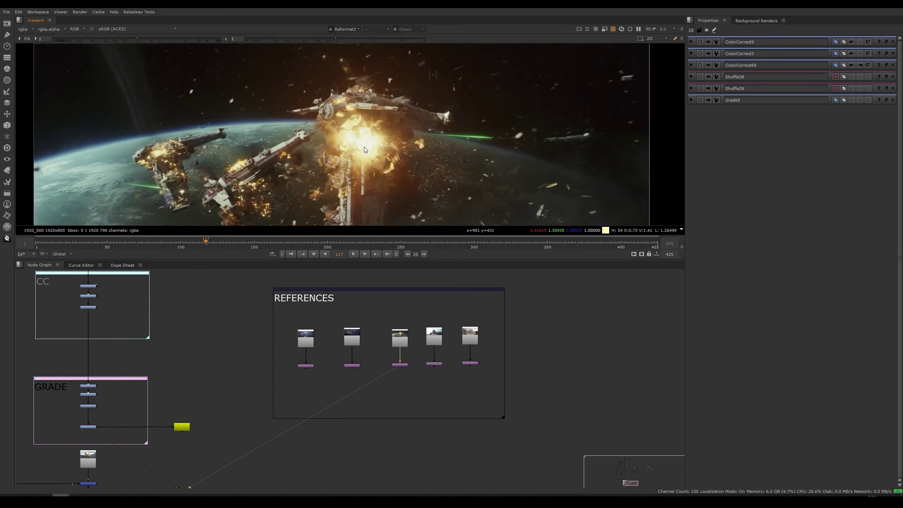
pyautogui.press('1')
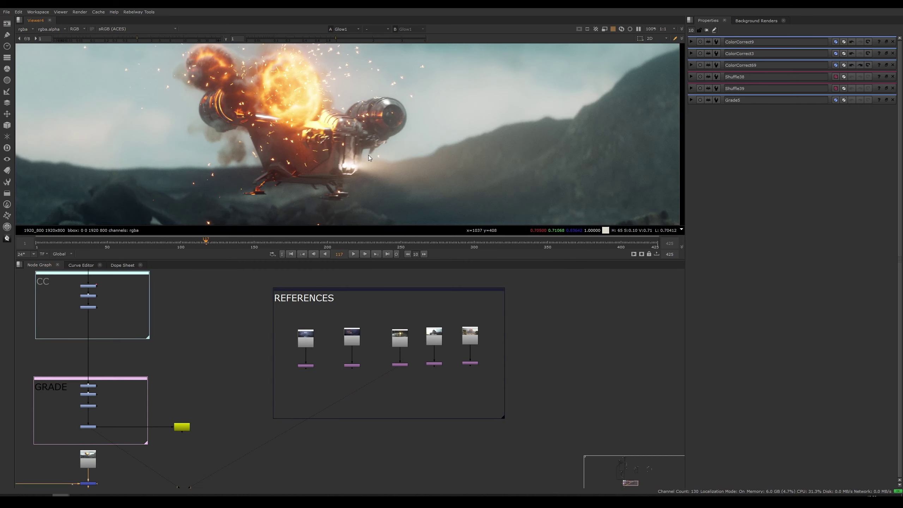
# Examine the dark areas of the hooded-figure reference and the space-battle reference up close.
pyautogui.click(437, 337)
pyautogui.press('3')
pyautogui.scroll(-2, 367, 170)
pyautogui.moveTo(401, 175); pyautogui.dragTo(328, 160, button='middle')
pyautogui.scroll(5, 384, 174)
pyautogui.moveTo(416, 170); pyautogui.dragTo(427, 186, button='middle')
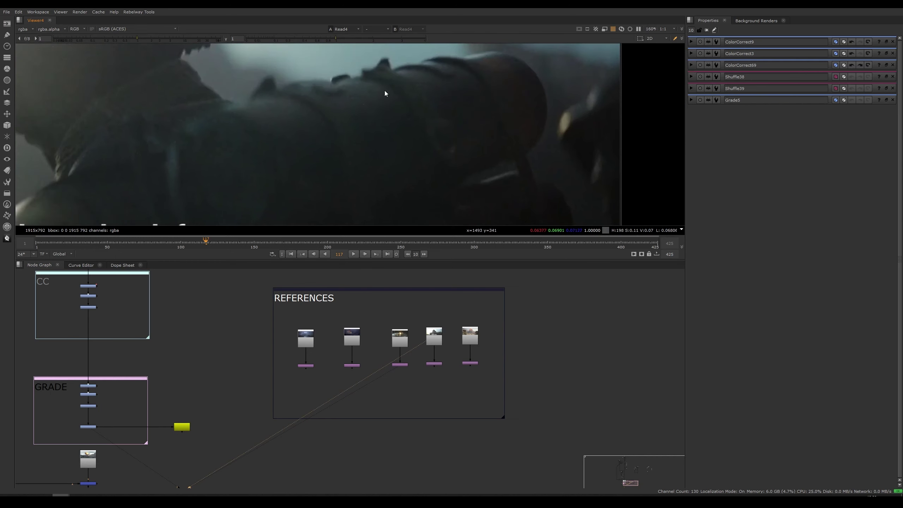
pyautogui.click(400, 339)
pyautogui.press('3')
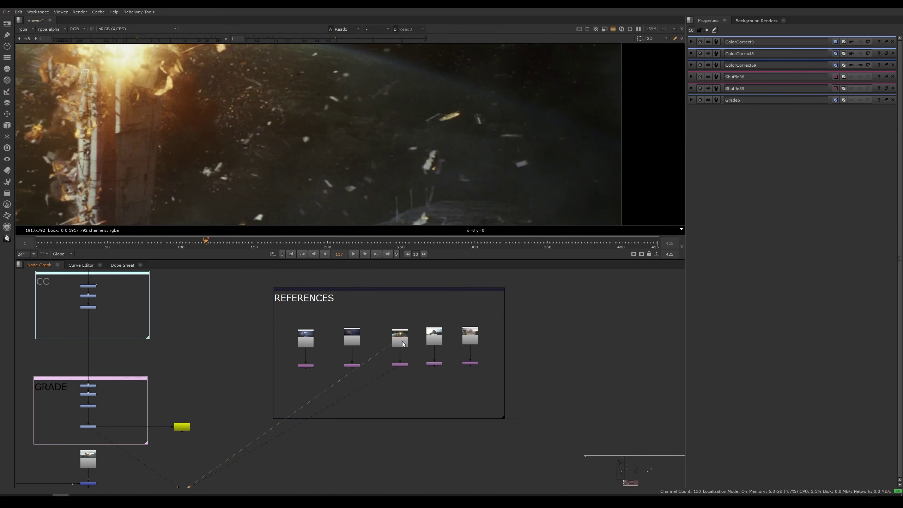
pyautogui.scroll(-3, 357, 146)
pyautogui.moveTo(358, 147); pyautogui.dragTo(418, 132, button='middle')
# View the lower rocks in the Glow output and load the reformatted hooded-figure reference for a shadow comparison.
pyautogui.moveTo(215, 423); pyautogui.dragTo(265, 334, button='middle')
pyautogui.click(139, 424)
pyautogui.press('1')
pyautogui.moveTo(430, 313); pyautogui.dragTo(382, 378, button='middle')
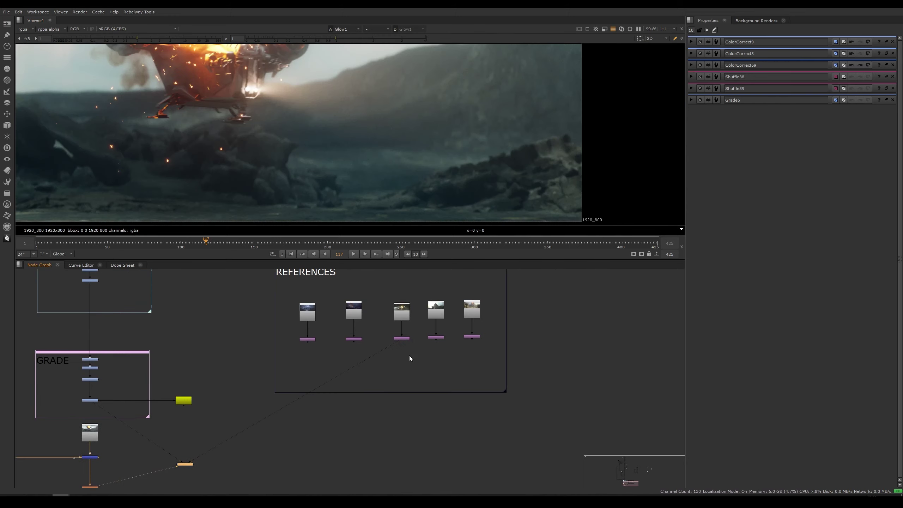
pyautogui.click(438, 338)
pyautogui.press('3')
pyautogui.moveTo(454, 146); pyautogui.dragTo(352, 151, button='middle')
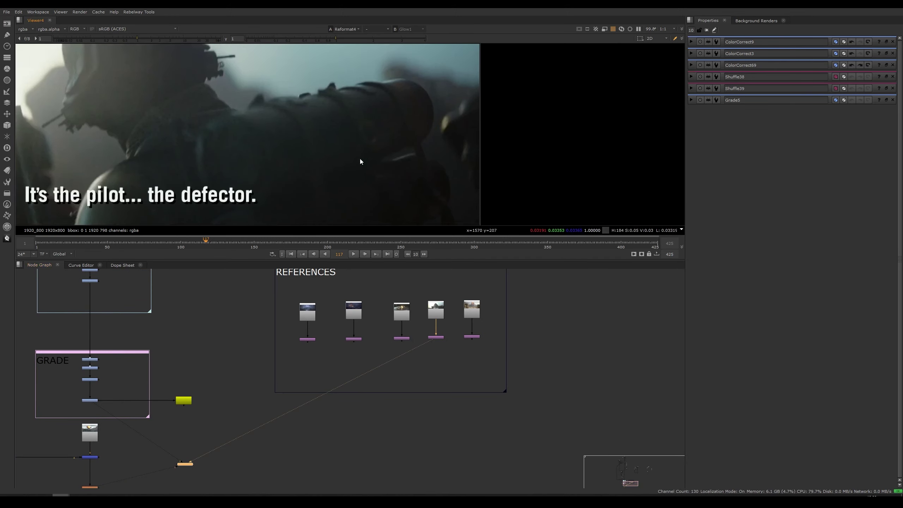
pyautogui.scroll(3, 357, 155)
pyautogui.press('1')
pyautogui.moveTo(353, 198); pyautogui.dragTo(377, 196, button='middle')
# Compare the shadow levels of the rocks in the comp and the hooded-figure reference, ending with the full comp frame.
pyautogui.press('3')
pyautogui.press('1')
pyautogui.press('3')
pyautogui.press('1')
pyautogui.press('3')
pyautogui.press('1')
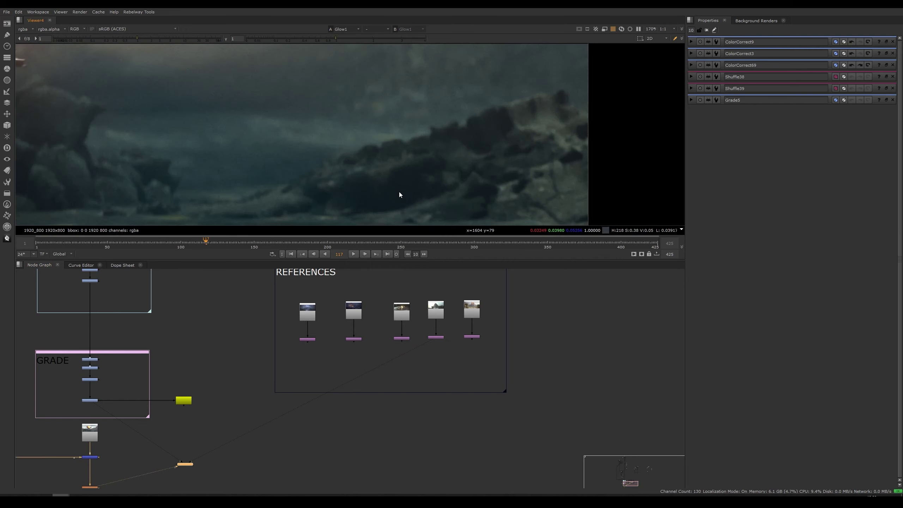
pyautogui.press('3')
pyautogui.press('1')
pyautogui.scroll(-2, 386, 165)
pyautogui.press('f')
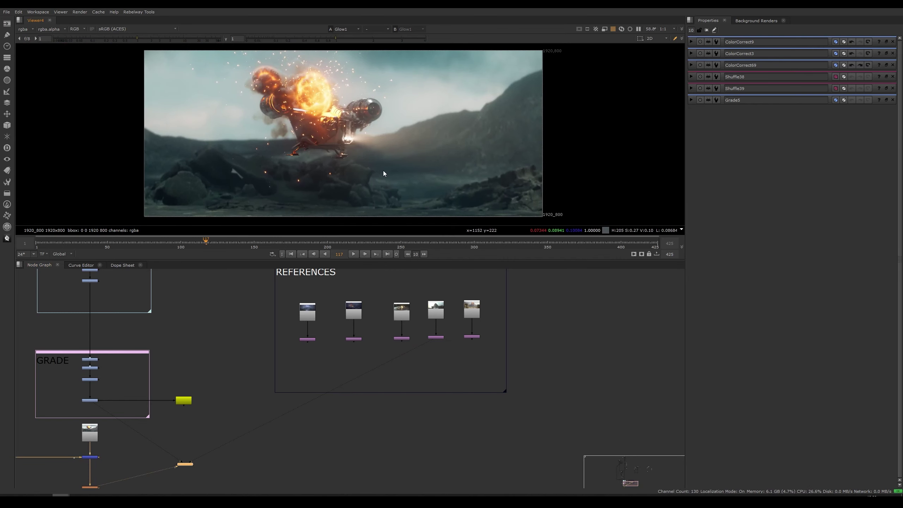
# Locate the render Read nodes outside the references section and view the background smoke render, Read14.
pyautogui.scroll(-1, 364, 163)
pyautogui.scroll(-5, 369, 388)
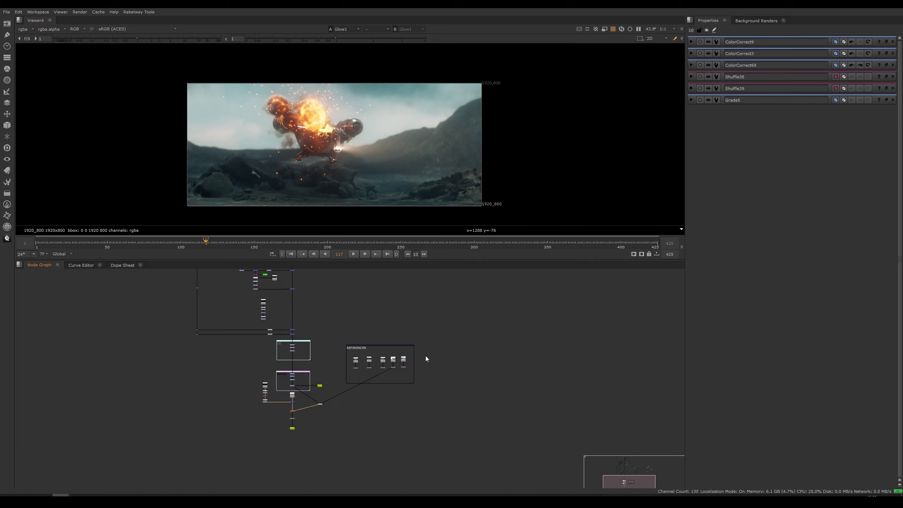
pyautogui.moveTo(501, 299); pyautogui.dragTo(368, 431, button='middle')
pyautogui.moveTo(423, 335); pyautogui.dragTo(349, 370, button='middle')
pyautogui.scroll(5, 391, 359)
pyautogui.moveTo(429, 347); pyautogui.dragTo(384, 352, button='middle')
pyautogui.press('1')
pyautogui.click(351, 324)
pyautogui.press('1')
pyautogui.click(341, 281)
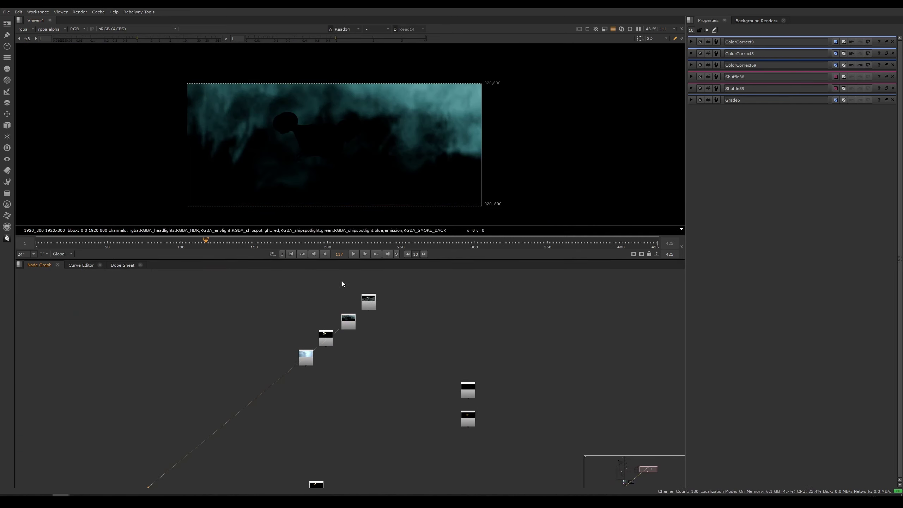
# View the ship and terrain render, Read9, and scrub to frame 268.
pyautogui.click(370, 295)
pyautogui.press('1')
pyautogui.click(298, 245)
pyautogui.moveTo(359, 242); pyautogui.dragTo(427, 238)
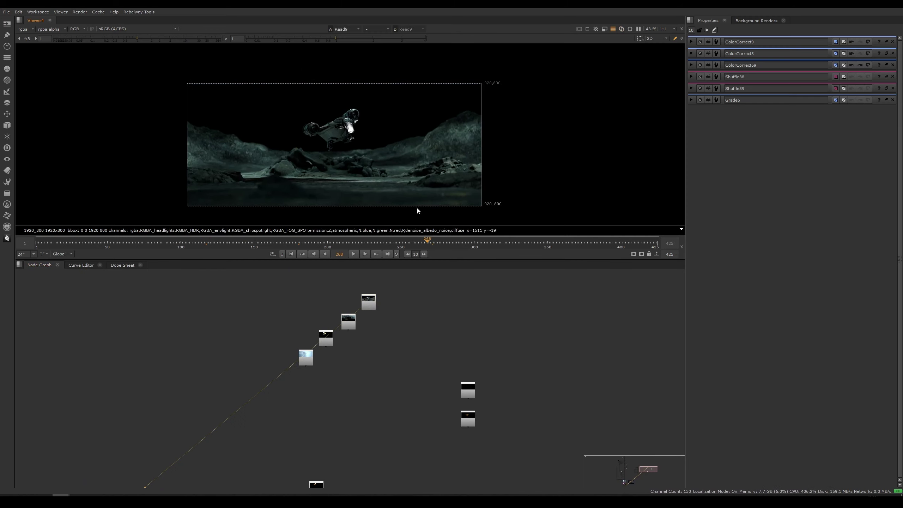
pyautogui.scroll(2, 360, 157)
# Shift the diagonal group of four render Read nodes slightly to the left and nudge the smoke Read node.
pyautogui.moveTo(381, 292); pyautogui.dragTo(277, 380)
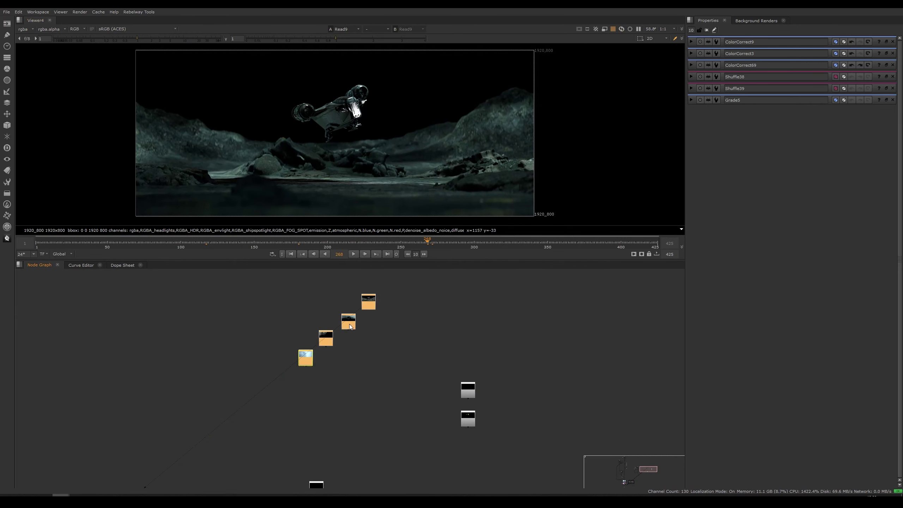
pyautogui.moveTo(349, 324); pyautogui.dragTo(340, 323)
pyautogui.click(378, 316)
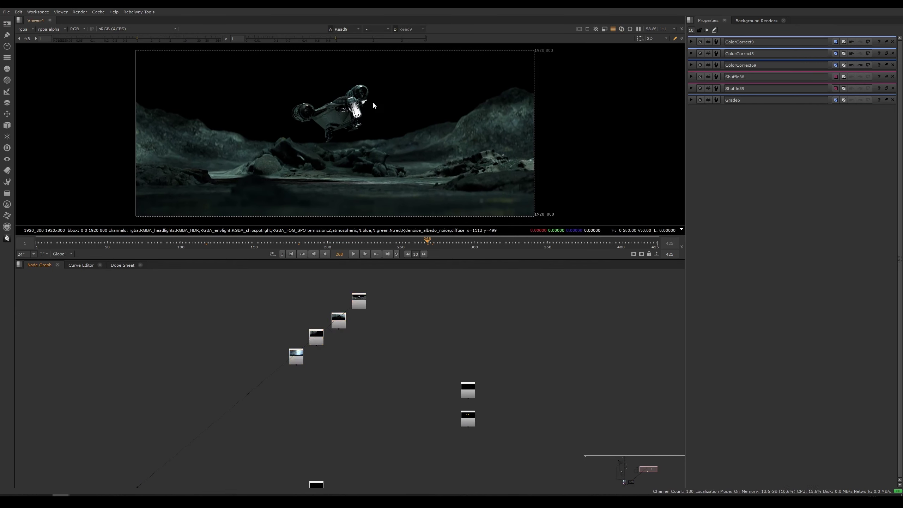
pyautogui.moveTo(378, 311); pyautogui.dragTo(372, 320, button='middle')
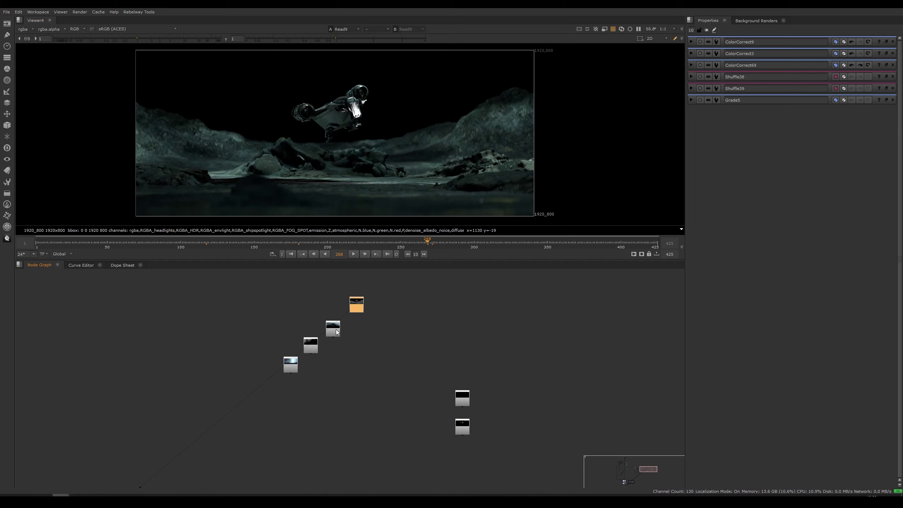
pyautogui.moveTo(337, 332); pyautogui.dragTo(337, 330)
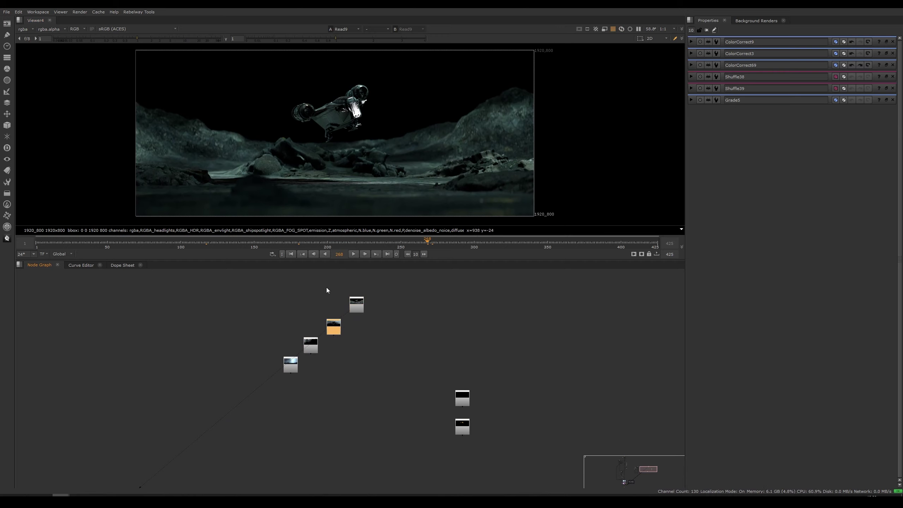
pyautogui.scroll(-5, 299, 327)
pyautogui.moveTo(285, 369); pyautogui.dragTo(281, 327, button='middle')
pyautogui.scroll(4, 396, 360)
pyautogui.click(390, 358)
pyautogui.moveTo(390, 358); pyautogui.dragTo(381, 338, button='middle')
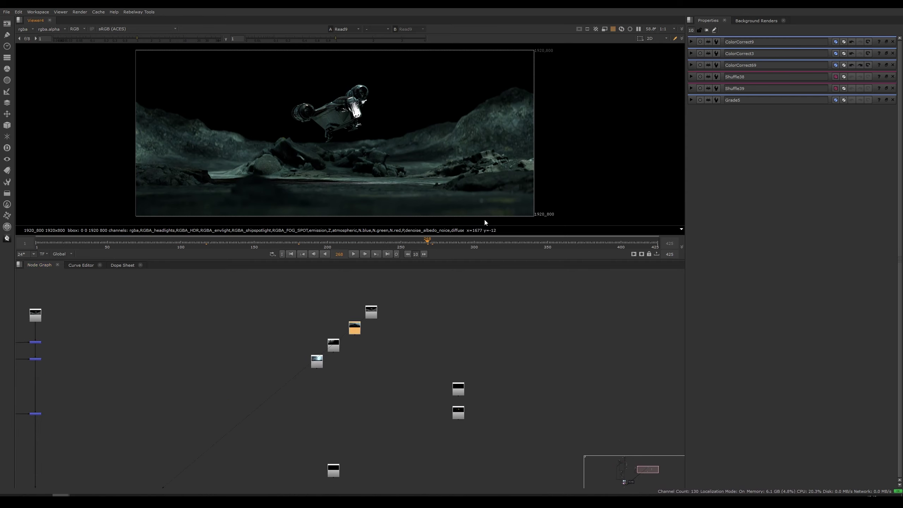
pyautogui.moveTo(402, 326); pyautogui.dragTo(396, 329, button='middle')
pyautogui.moveTo(350, 334); pyautogui.dragTo(358, 338)
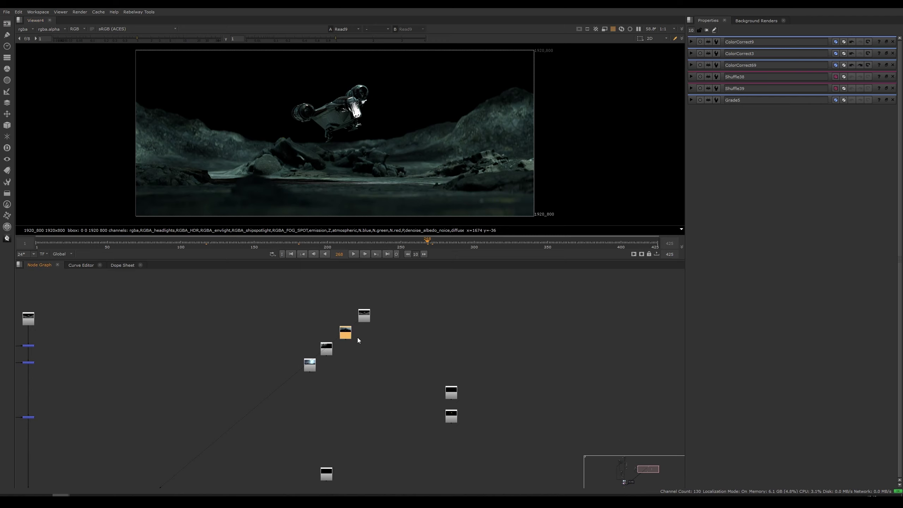
# View the smoke render Read14 again and check it at earlier frames, ending on frame 25.
pyautogui.scroll(3, 346, 350)
pyautogui.press('1')
pyautogui.click(362, 343)
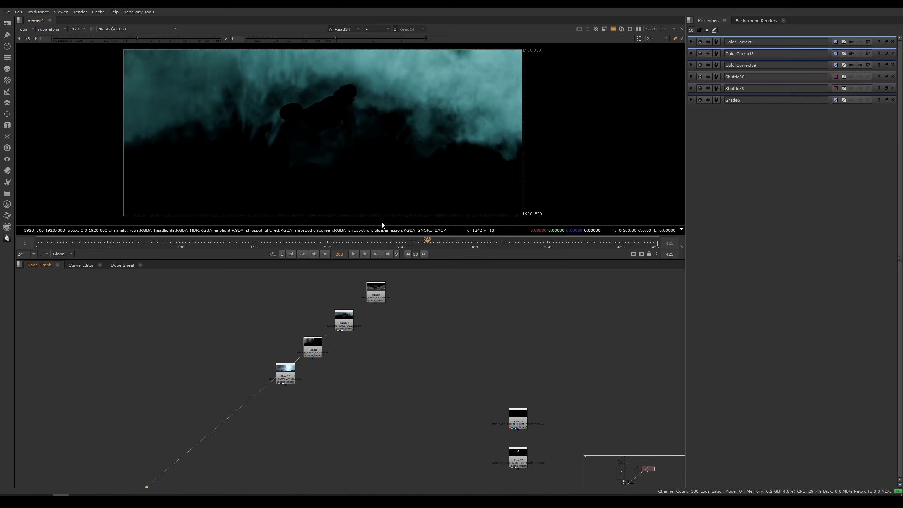
pyautogui.moveTo(142, 242); pyautogui.dragTo(94, 247)
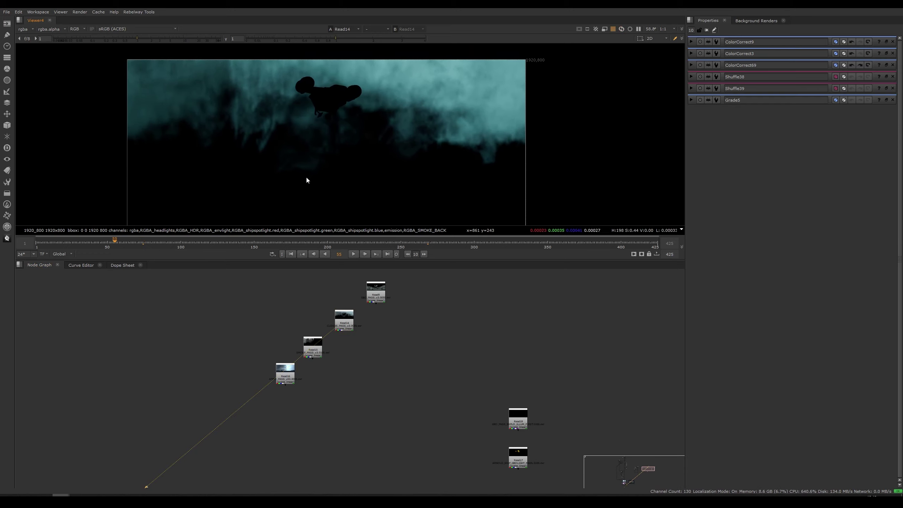
pyautogui.click(348, 323)
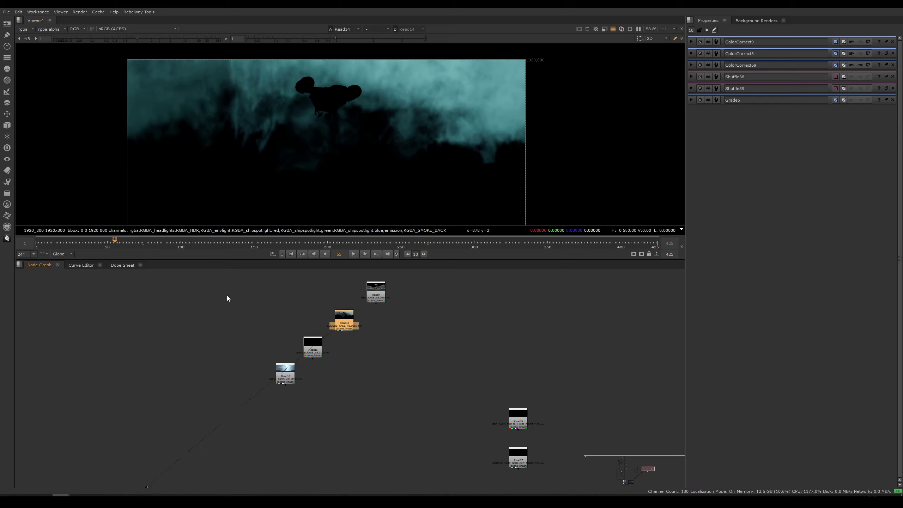
pyautogui.click(71, 245)
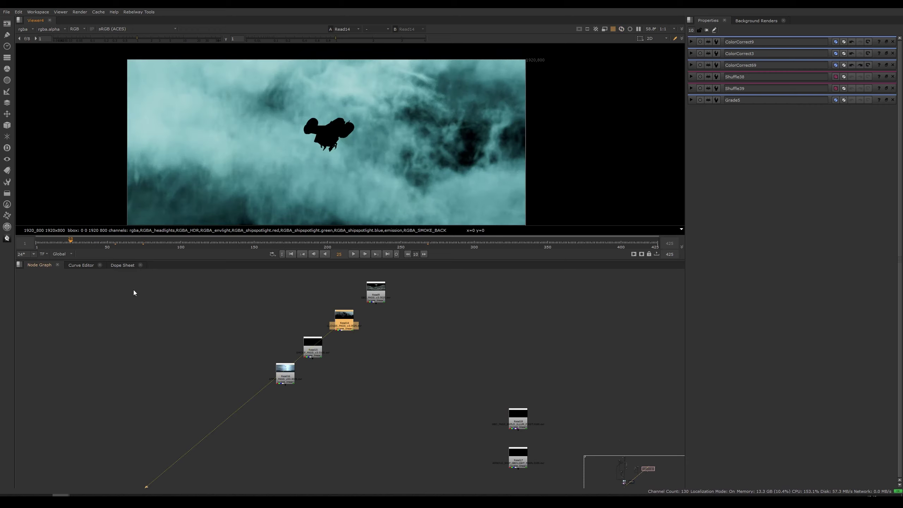
# View the explosion render, Read15, and scrub through the blast to frame 120.
pyautogui.click(318, 355)
pyautogui.press('1')
pyautogui.click(323, 362)
pyautogui.click(227, 244)
pyautogui.moveTo(226, 245); pyautogui.dragTo(317, 243)
pyautogui.moveTo(372, 358); pyautogui.dragTo(369, 351, button='middle')
pyautogui.click(221, 243)
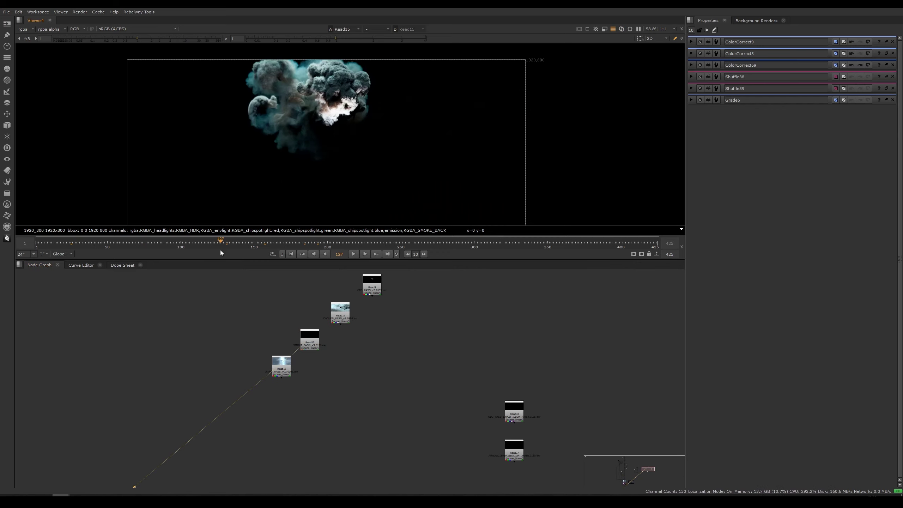
pyautogui.moveTo(202, 244)
pyautogui.mouseDown()
pyautogui.moveTo(191, 244)
pyautogui.moveTo(210, 244)
pyautogui.mouseUp()
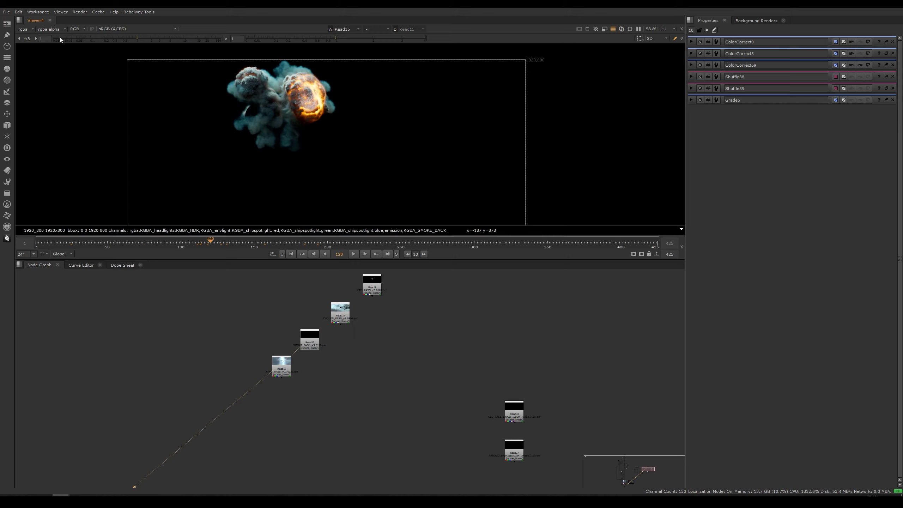
# Display the emission layer of the explosion render and examine the fireball up close.
pyautogui.click(24, 30)
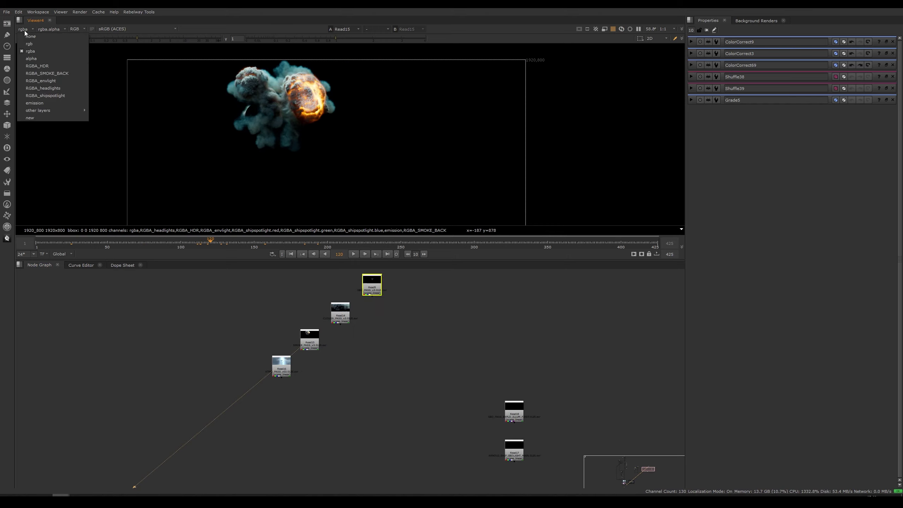
pyautogui.click(46, 103)
pyautogui.scroll(5, 346, 89)
pyautogui.scroll(-2, 284, 128)
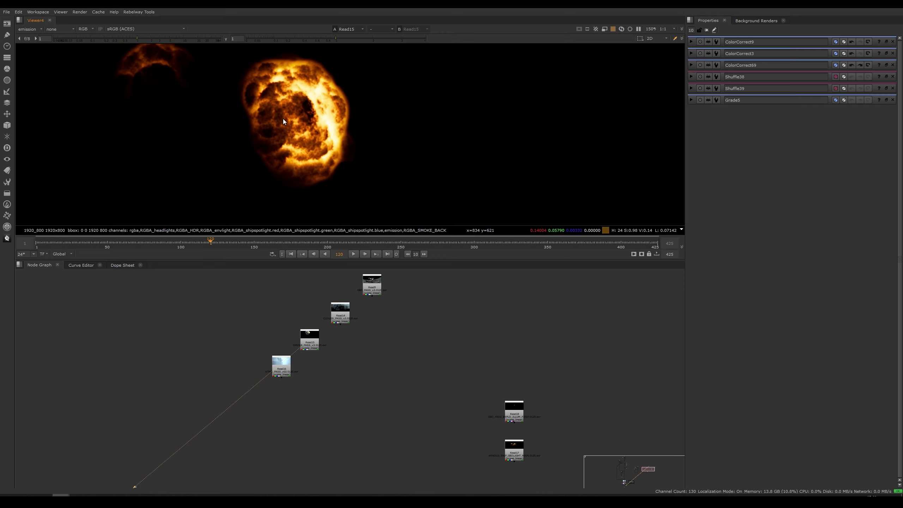
pyautogui.moveTo(314, 128); pyautogui.dragTo(332, 129, button='middle')
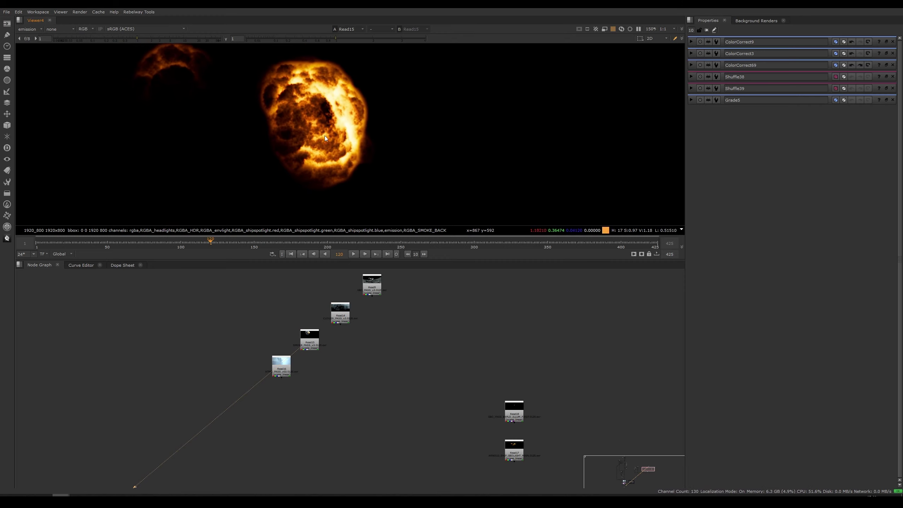
# Check the emission layer's red channel, and return the explosion render to its full rgba layer.
pyautogui.press('Tab')
pyautogui.press('Tab')
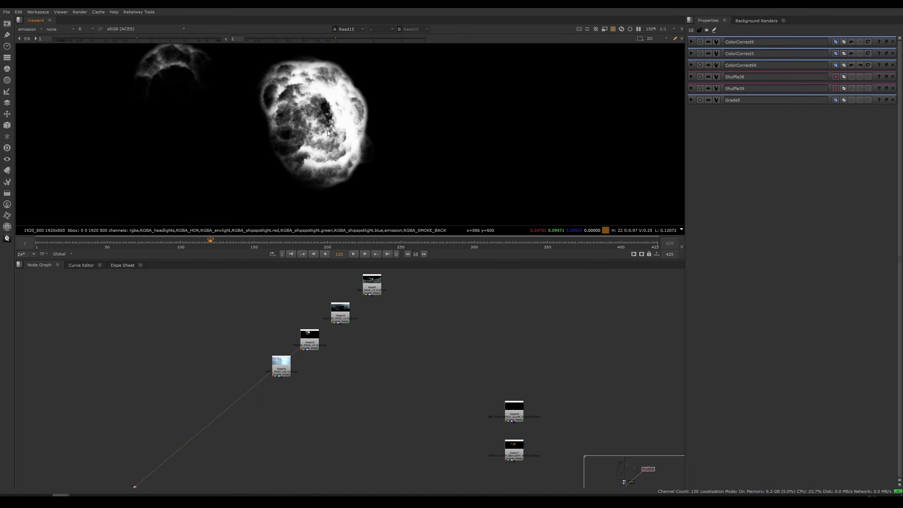
pyautogui.click(40, 29)
pyautogui.click(51, 51)
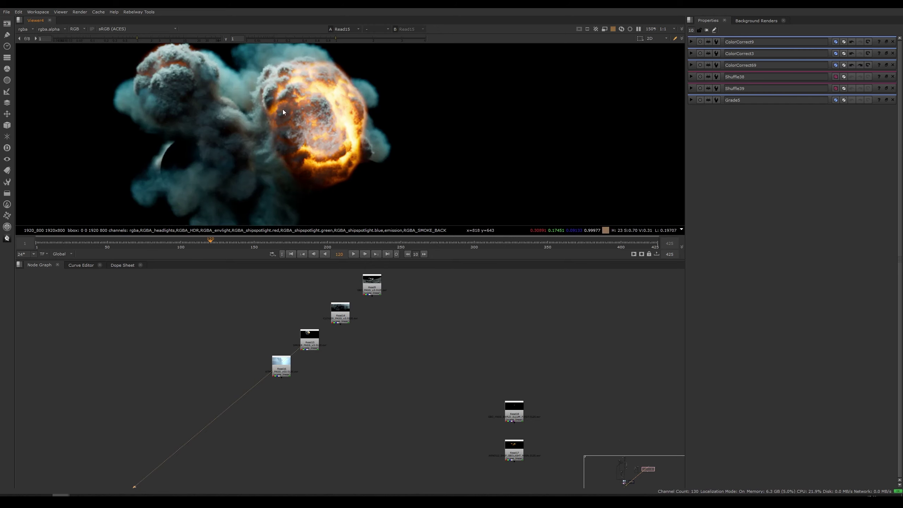
pyautogui.scroll(-3, 278, 112)
# View the volumetric fog render, Read16, across the whole frame.
pyautogui.press('1')
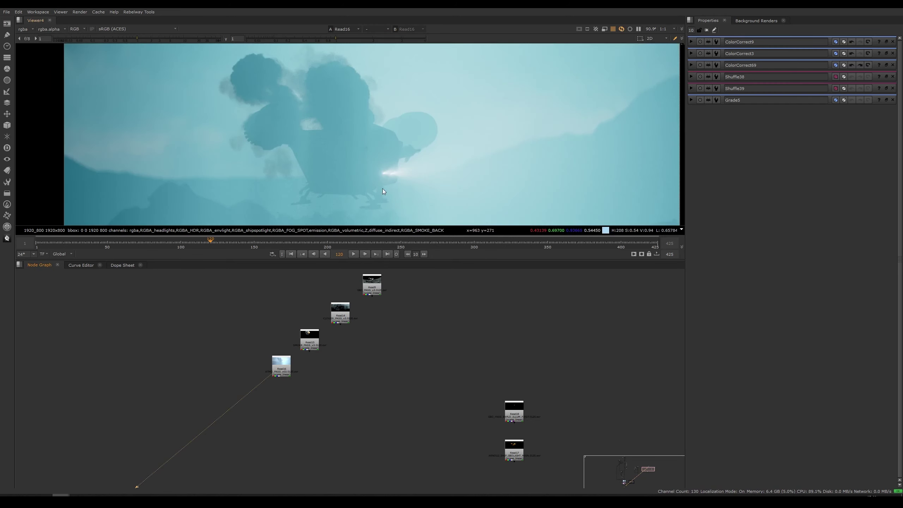
pyautogui.scroll(-3, 358, 117)
pyautogui.scroll(1, 350, 146)
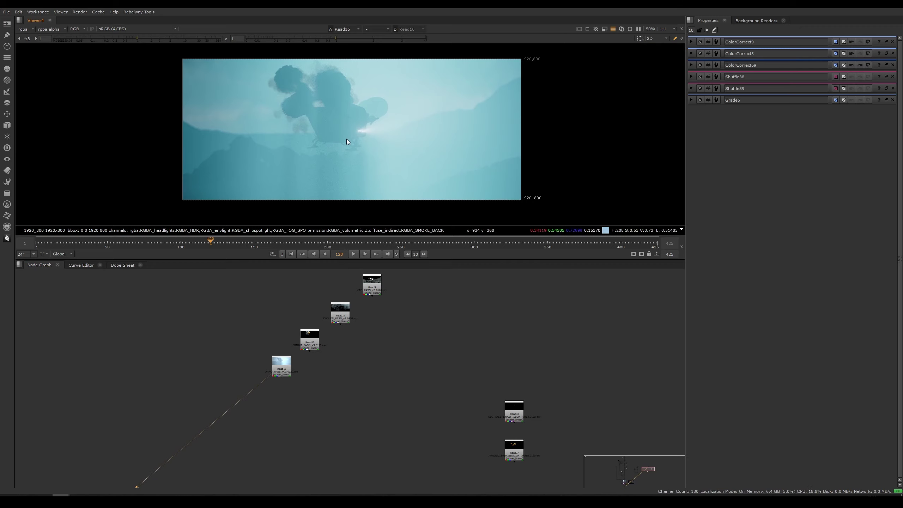
# View the first explosion illumination pass, Read18, and scrub to frame 115.
pyautogui.click(512, 412)
pyautogui.press('1')
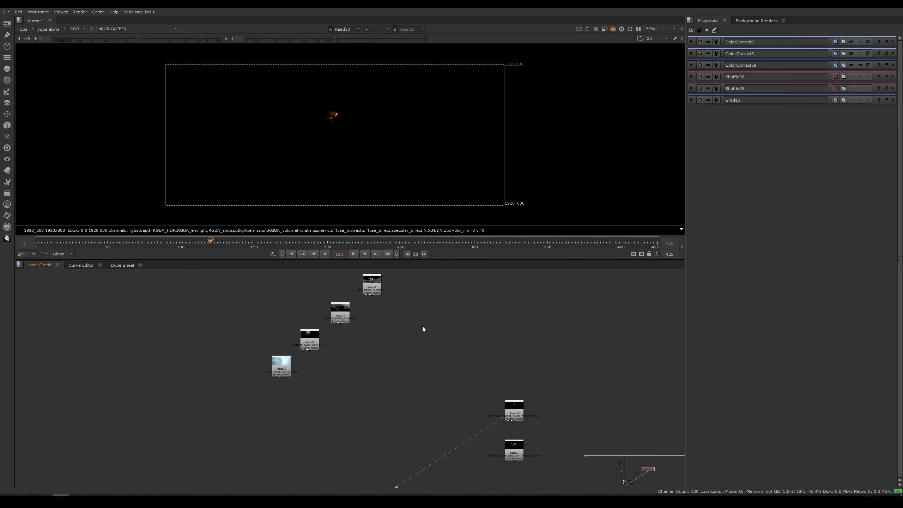
pyautogui.scroll(3, 344, 137)
pyautogui.click(216, 241)
pyautogui.moveTo(215, 241); pyautogui.dragTo(203, 242)
# View the ship's geometry-light pass, Read17, and examine its node name and the fire lighting on the hull.
pyautogui.moveTo(444, 348); pyautogui.dragTo(435, 391, button='middle')
pyautogui.moveTo(498, 477); pyautogui.dragTo(460, 399, button='middle')
pyautogui.click(467, 415)
pyautogui.press('1')
pyautogui.click(419, 350)
pyautogui.scroll(2, 329, 139)
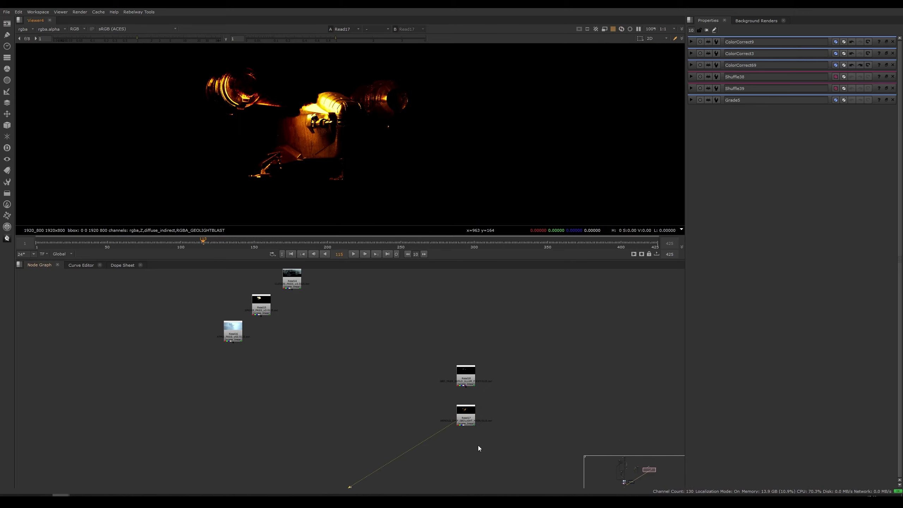
pyautogui.scroll(3, 477, 445)
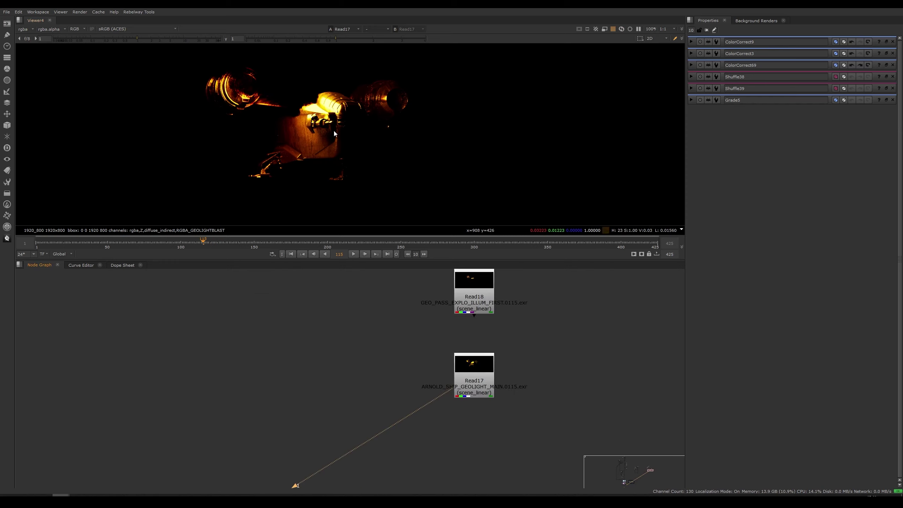
pyautogui.scroll(-4, 368, 218)
# View the spark particle render, Read19, and inspect the sparks up close.
pyautogui.scroll(-4, 391, 347)
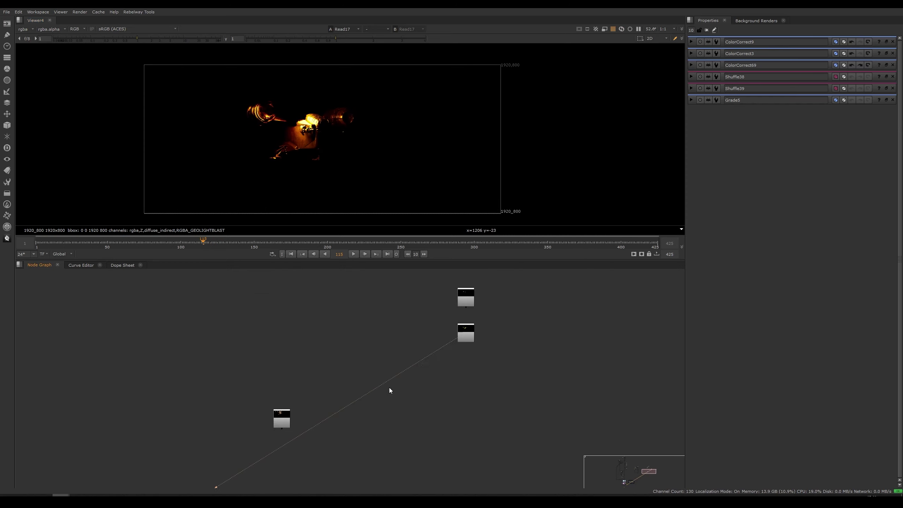
pyautogui.press('1')
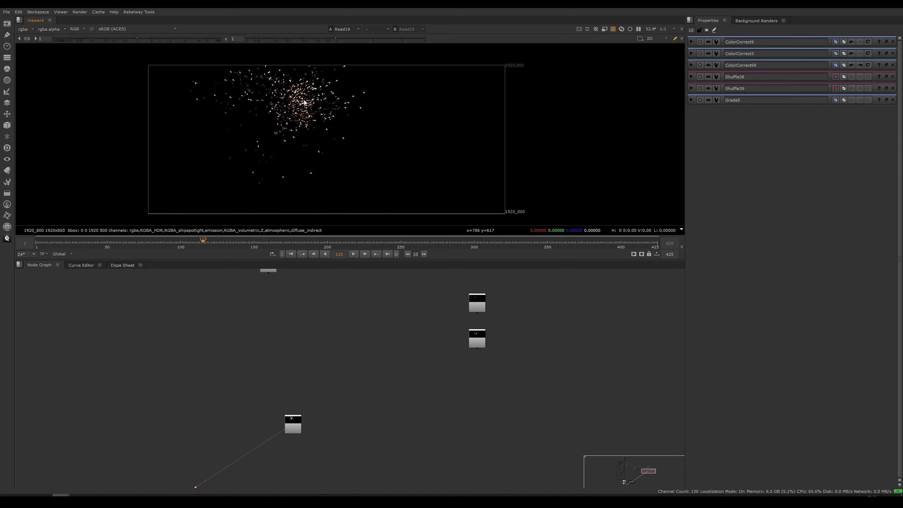
pyautogui.scroll(4, 332, 128)
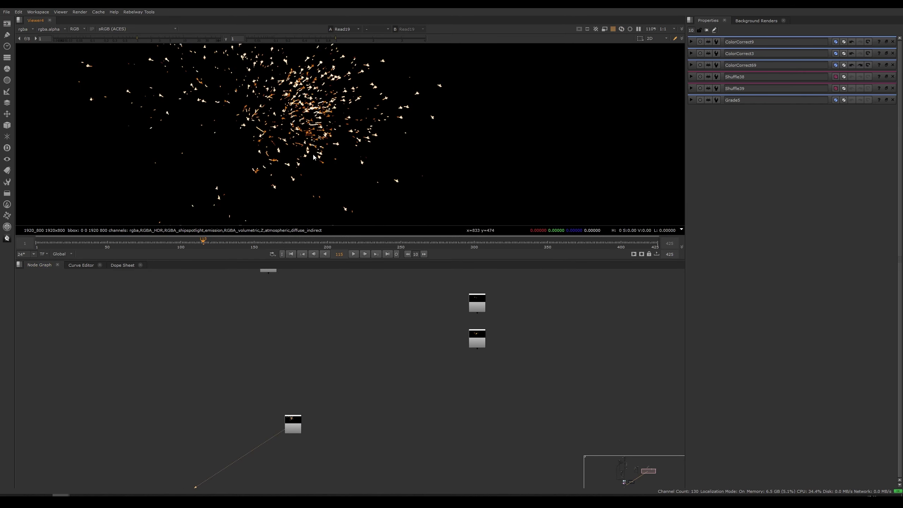
# Return to the ship and terrain render, Read9, and examine the ship and rocks at frame 115.
pyautogui.moveTo(348, 364); pyautogui.dragTo(338, 489, button='middle')
pyautogui.click(339, 313)
pyautogui.press('1')
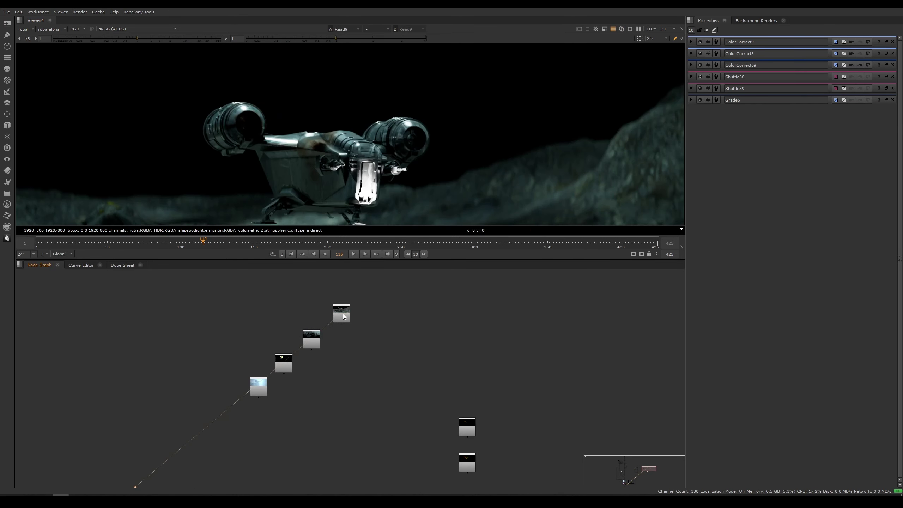
pyautogui.scroll(-3, 340, 168)
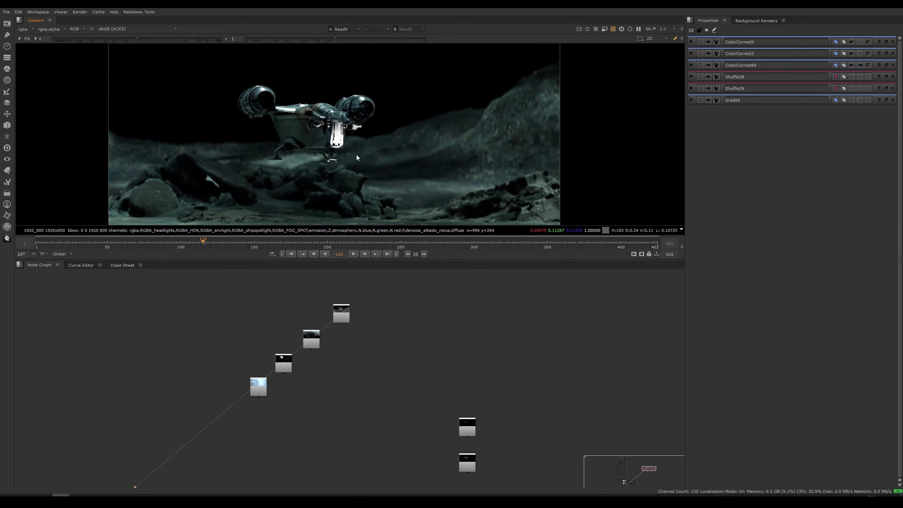
pyautogui.scroll(1, 317, 150)
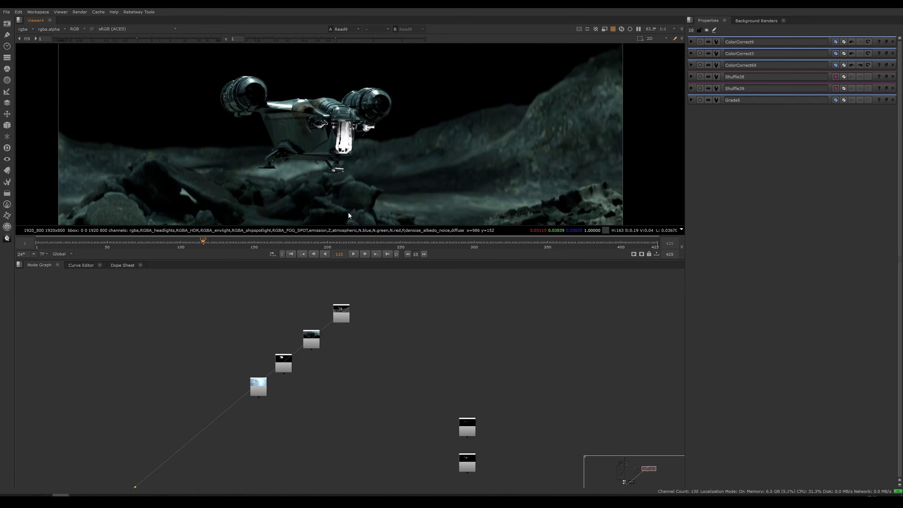
# Reload the spark render Read19 after the ship pass and examine the individual spark streaks at high magnification.
pyautogui.moveTo(352, 403); pyautogui.dragTo(370, 351, button='middle')
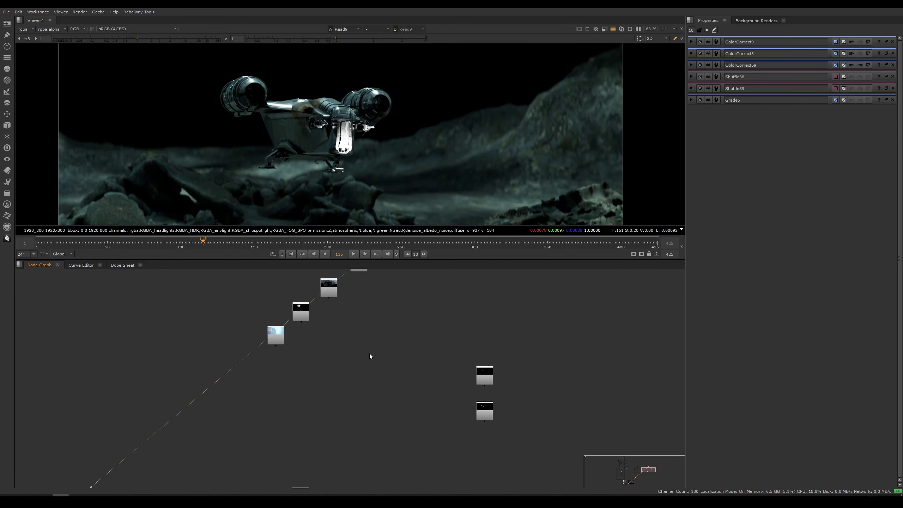
pyautogui.moveTo(357, 382); pyautogui.dragTo(361, 320, button='middle')
pyautogui.click(308, 434)
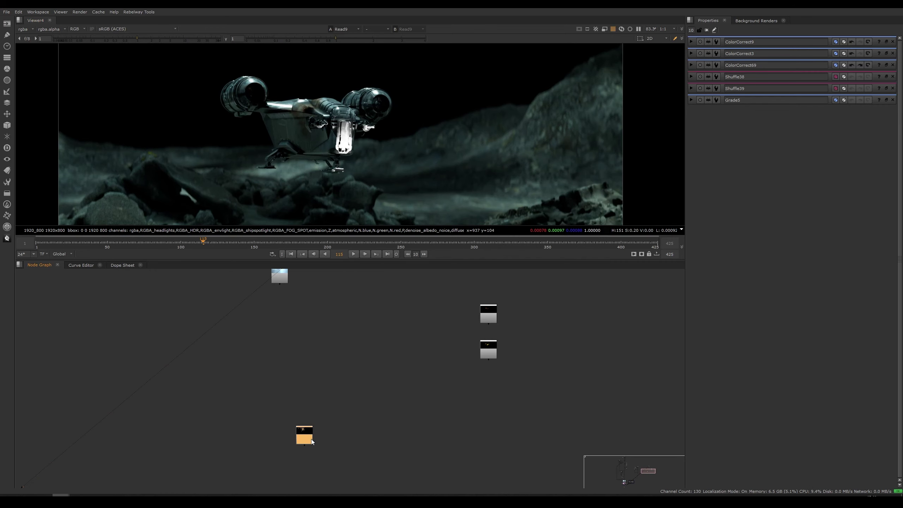
pyautogui.press('1')
pyautogui.scroll(4, 341, 204)
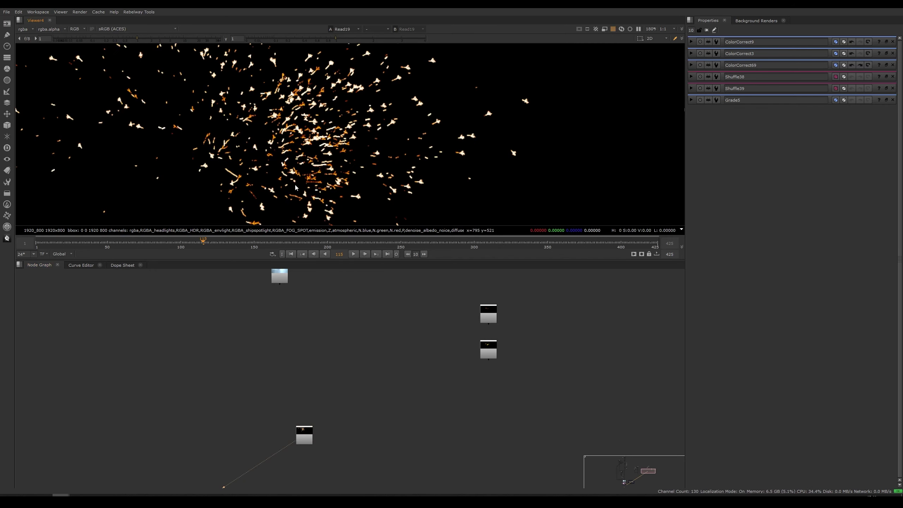
pyautogui.scroll(3, 298, 178)
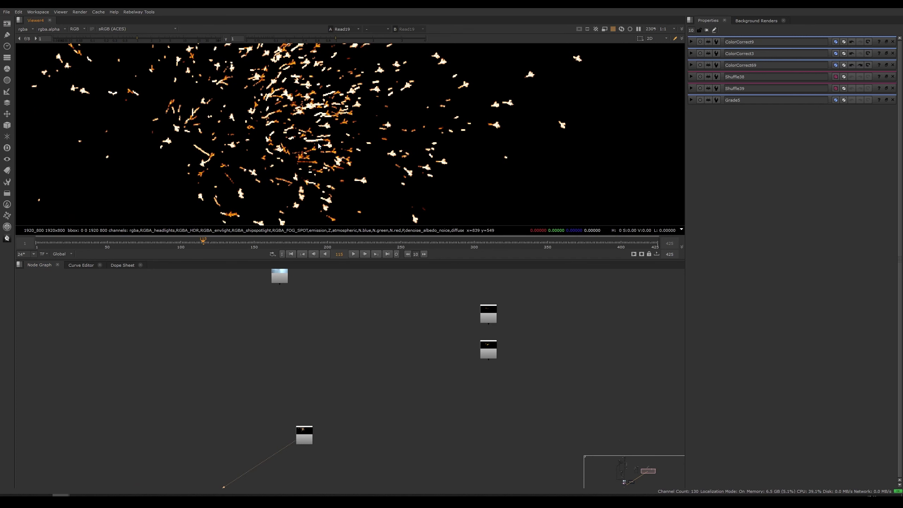
# Inspect the density and spread of the spark burst in Read19, both in close-up and across the whole frame.
pyautogui.moveTo(265, 109); pyautogui.dragTo(286, 165, button='middle')
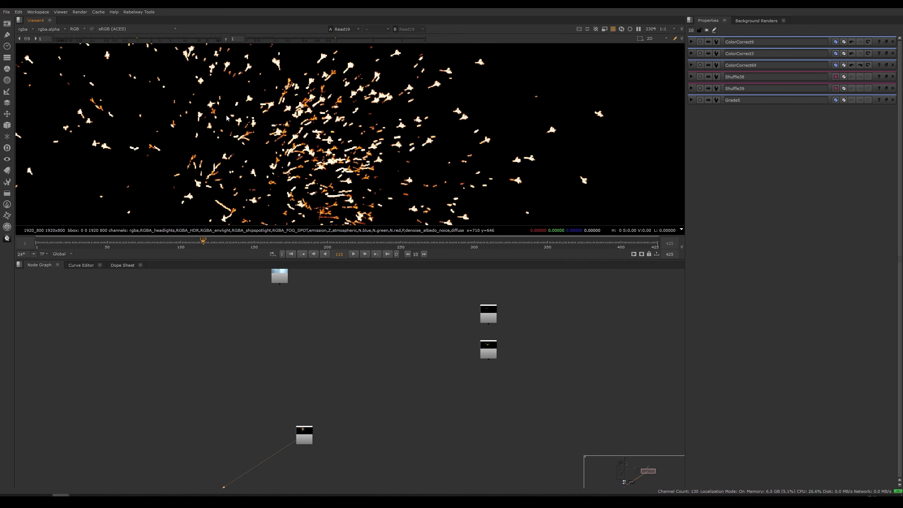
pyautogui.scroll(-10, 255, 155)
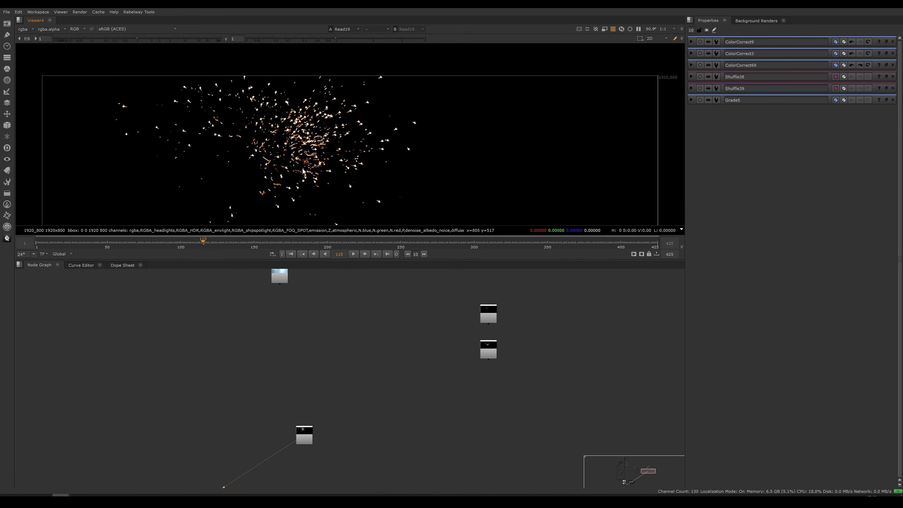
pyautogui.scroll(2, 317, 149)
pyautogui.scroll(3, 307, 142)
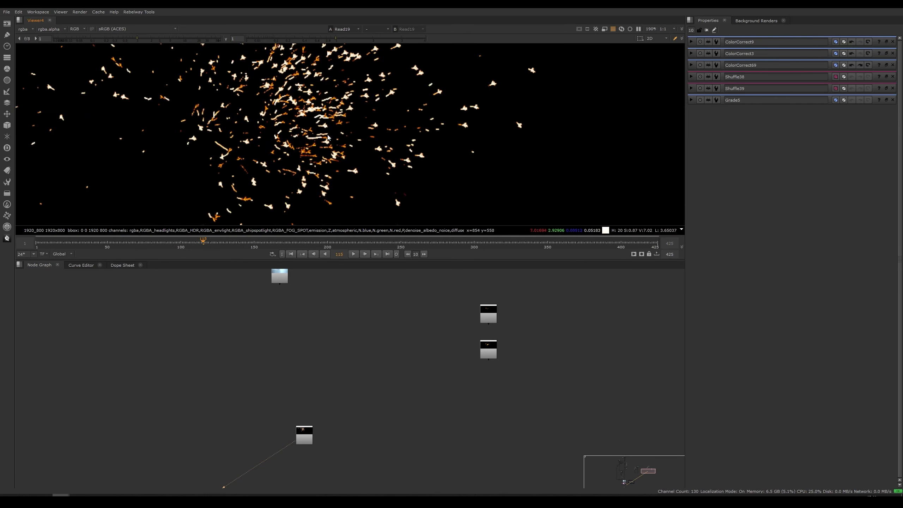
pyautogui.scroll(2, 312, 171)
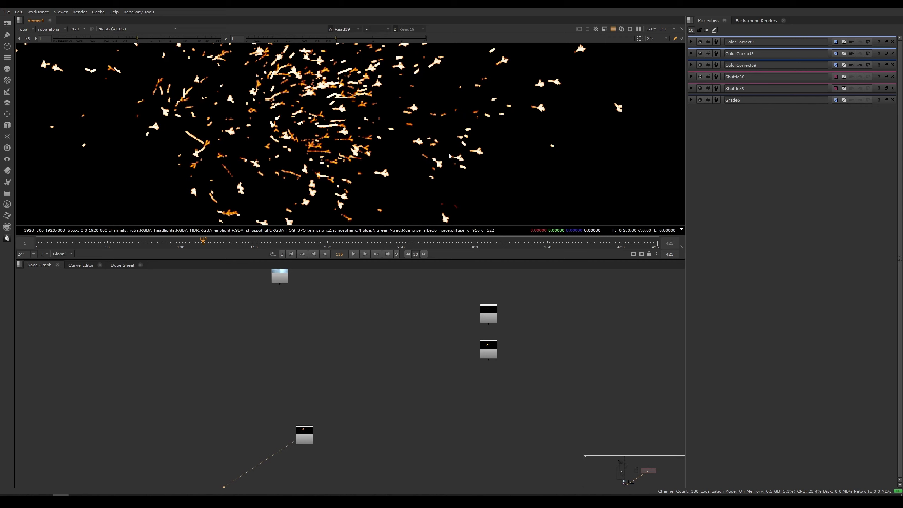
pyautogui.moveTo(251, 123); pyautogui.dragTo(258, 135, button='middle')
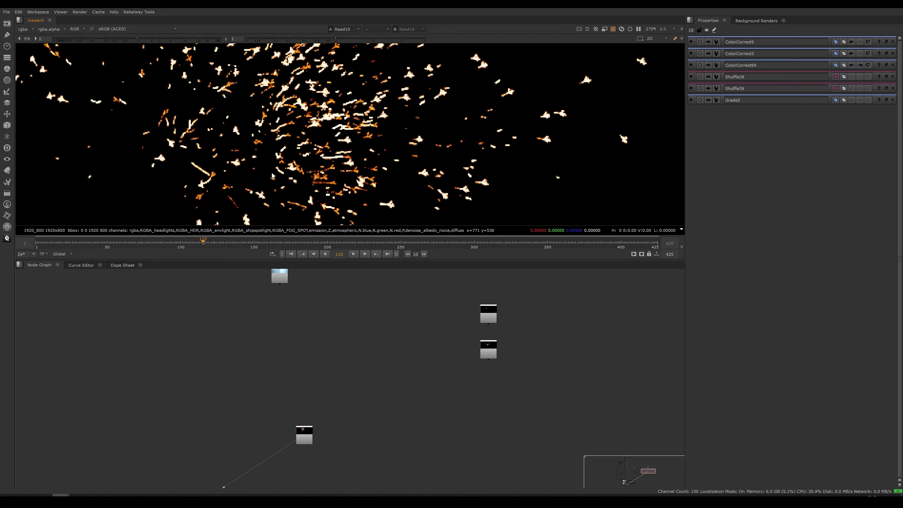
pyautogui.scroll(-7, 320, 144)
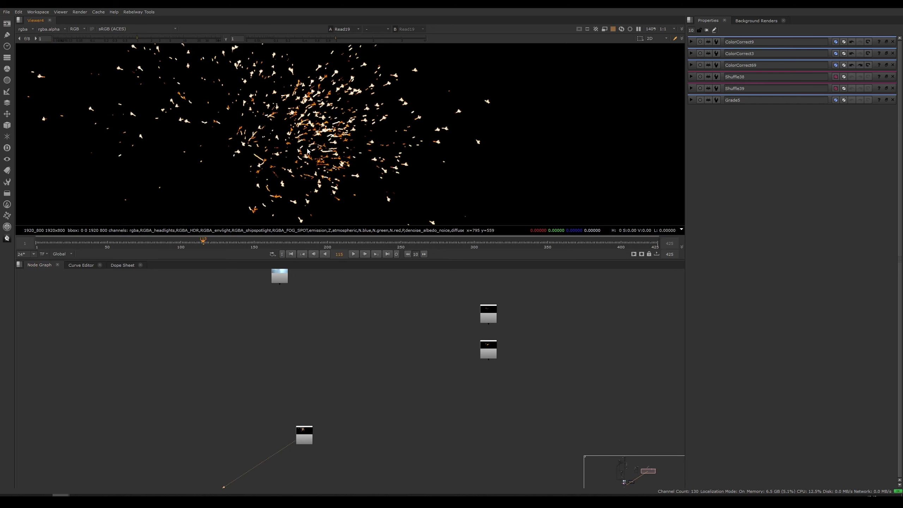
pyautogui.scroll(7, 318, 142)
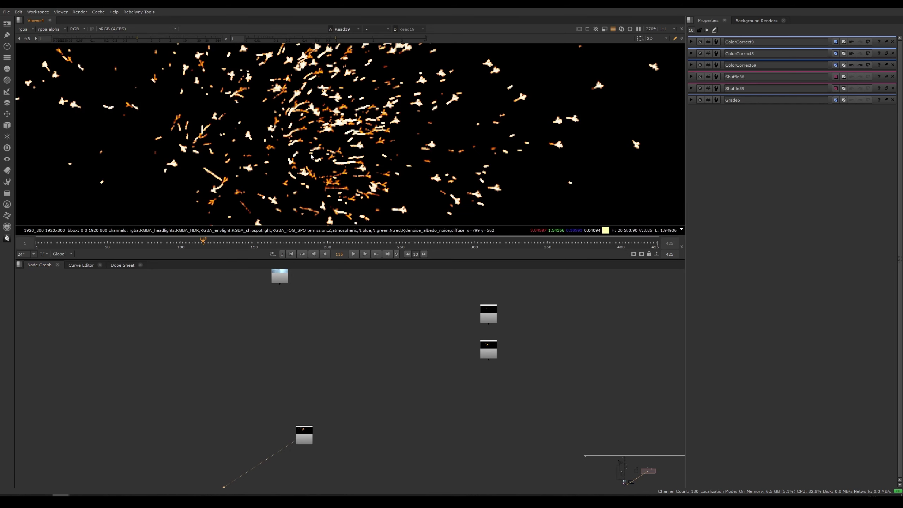
pyautogui.scroll(-8, 327, 158)
pyautogui.moveTo(324, 174); pyautogui.dragTo(303, 145, button='middle')
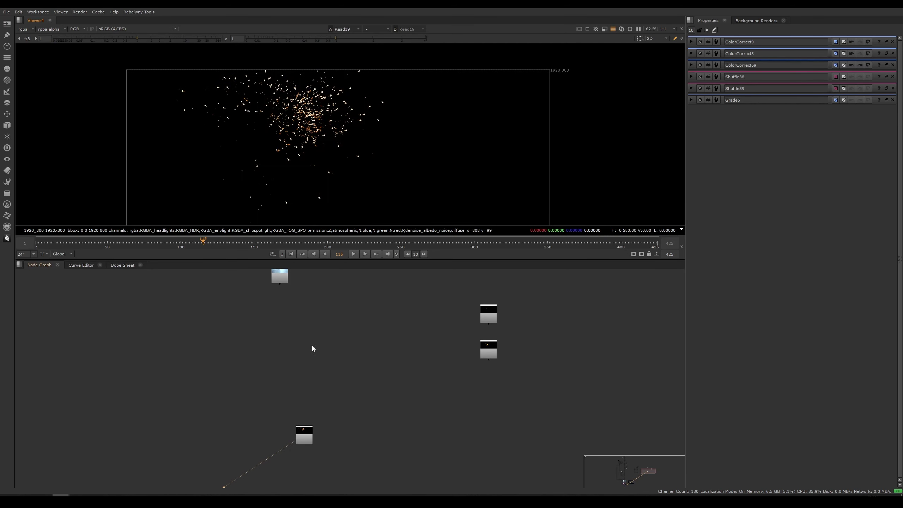
# Show the ship and terrain render Read9 in the viewer and move its node away from the cloud pass Read14.
pyautogui.moveTo(334, 285); pyautogui.dragTo(330, 381, button='middle')
pyautogui.click(347, 344)
pyautogui.press('1')
pyautogui.click(363, 338)
pyautogui.moveTo(336, 175); pyautogui.dragTo(327, 157, button='middle')
pyautogui.scroll(1, 317, 144)
pyautogui.moveTo(382, 323); pyautogui.dragTo(395, 336, button='middle')
pyautogui.click(379, 369)
pyautogui.scroll(4, 381, 369)
pyautogui.moveTo(357, 358); pyautogui.dragTo(389, 325)
pyautogui.click(311, 388)
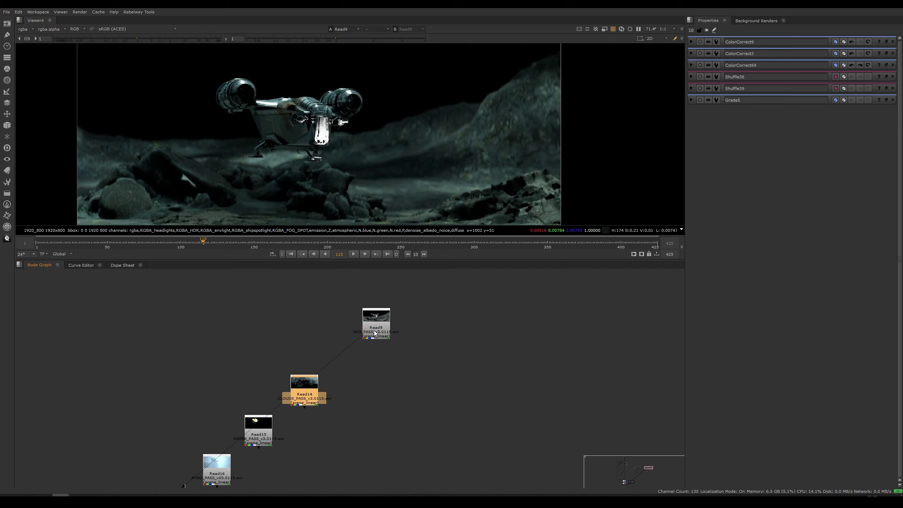
# Merge the cloud pass Read14 over the ship render Read9, view the result, and line up the three nodes.
pyautogui.click(384, 392)
pyautogui.press('m')
pyautogui.moveTo(389, 382); pyautogui.dragTo(378, 333)
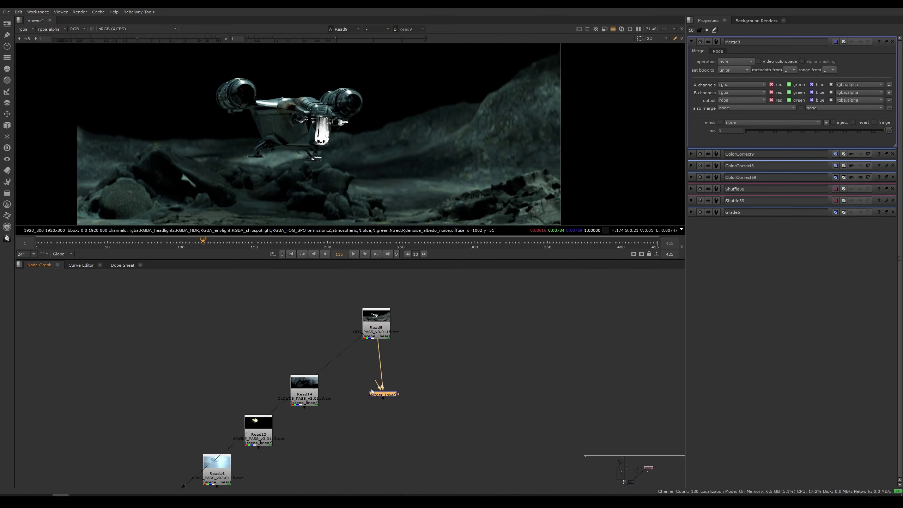
pyautogui.moveTo(386, 400); pyautogui.dragTo(381, 390)
pyautogui.press('1')
pyautogui.moveTo(438, 300); pyautogui.dragTo(280, 419)
pyautogui.moveTo(306, 390); pyautogui.dragTo(292, 369)
pyautogui.click(307, 328)
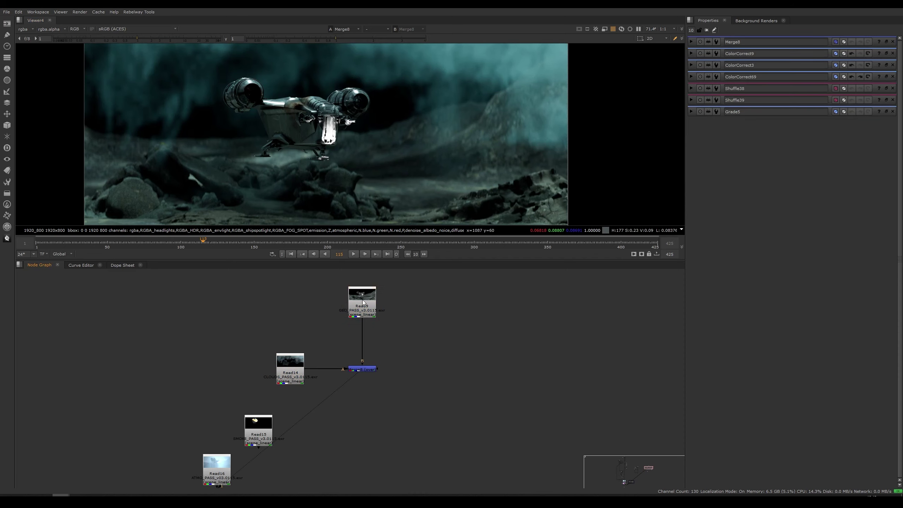
# View the cloud pass Read14 on its own and examine the ship-shaped holdout in the clouds.
pyautogui.press('1')
pyautogui.scroll(5, 295, 103)
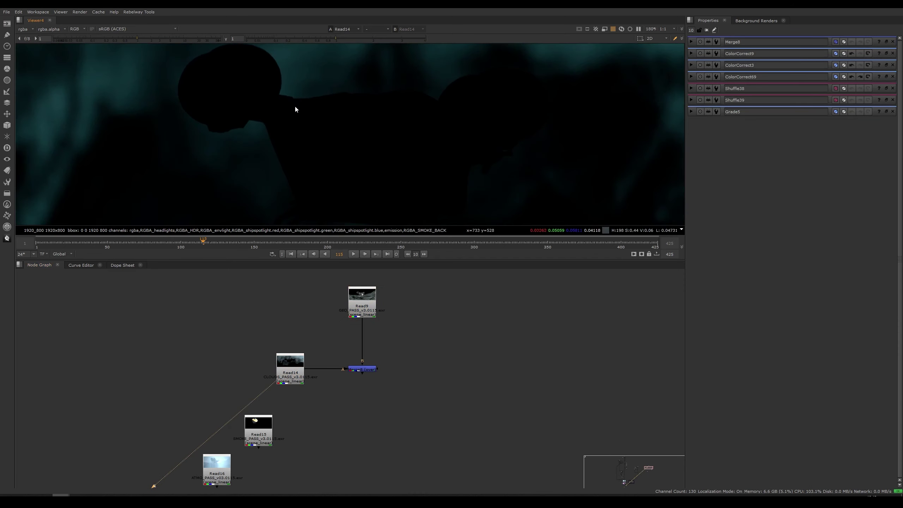
pyautogui.scroll(-8, 384, 143)
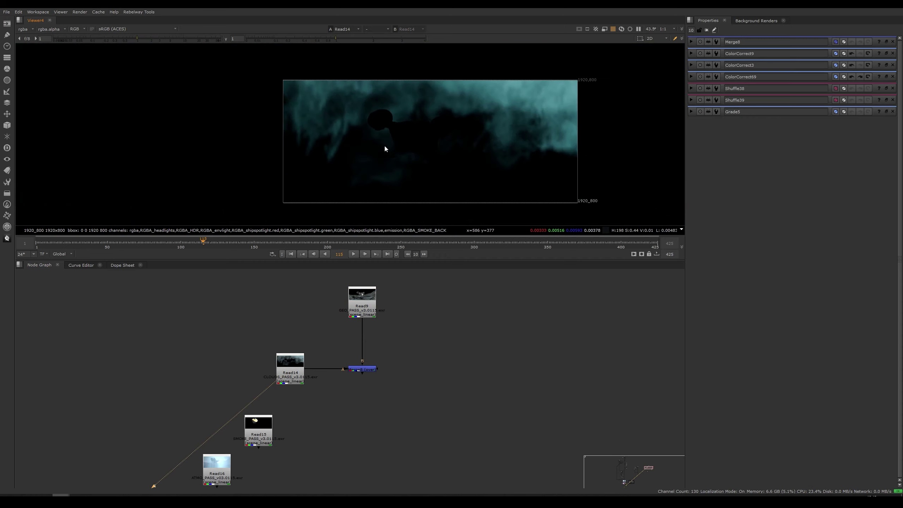
pyautogui.scroll(2, 332, 142)
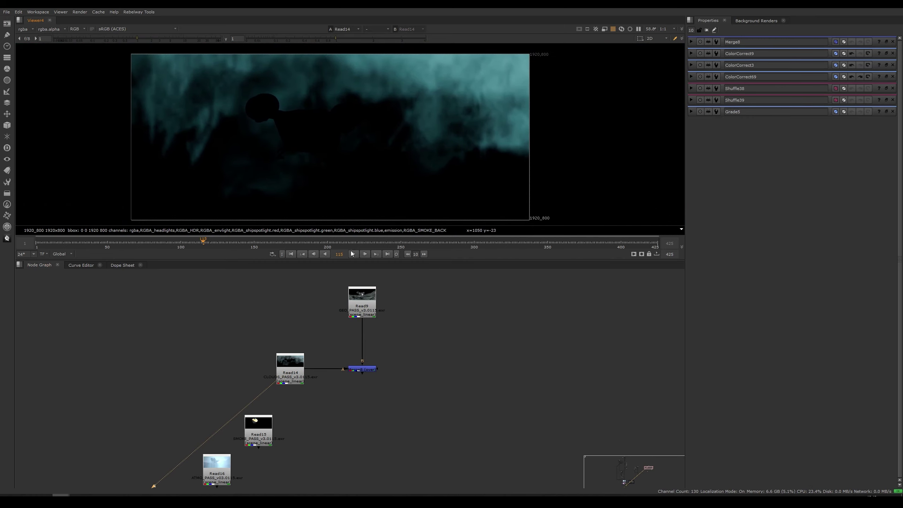
# Adjust the placement of the cloud merge nodes and compare the bare ship render with the merged result.
pyautogui.moveTo(414, 286); pyautogui.dragTo(267, 387)
pyautogui.moveTo(289, 372); pyautogui.dragTo(287, 360)
pyautogui.click(327, 328)
pyautogui.moveTo(328, 328); pyautogui.dragTo(342, 352, button='middle')
pyautogui.click(373, 328)
pyautogui.press('1')
pyautogui.click(379, 381)
pyautogui.press('1')
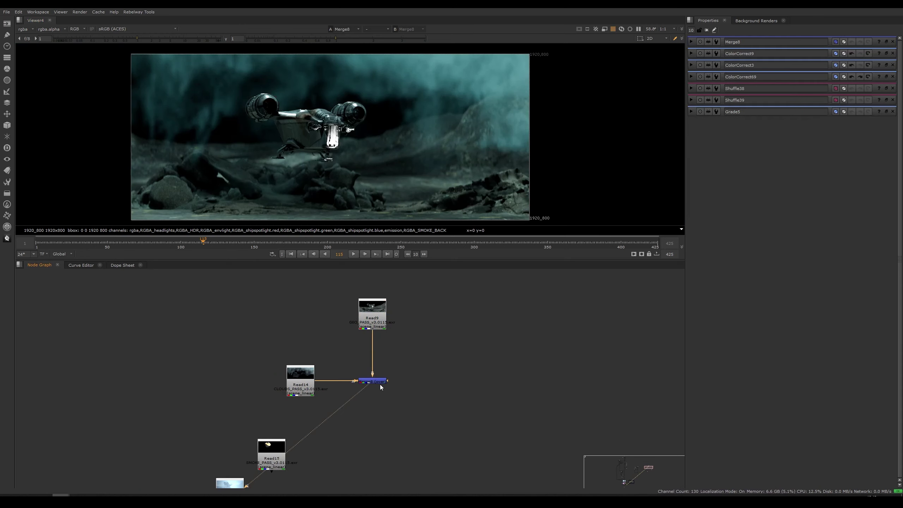
# Open the cloud merge's settings and view Read14, Read9 and the merged image one after another.
pyautogui.scroll(2, 368, 401)
pyautogui.click(382, 373)
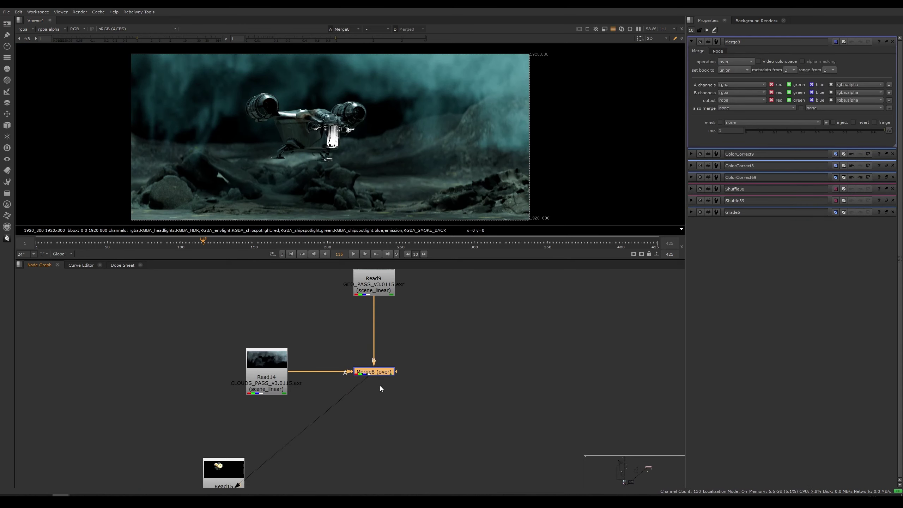
pyautogui.click(276, 379)
pyautogui.press('1')
pyautogui.click(377, 285)
pyautogui.press('1')
pyautogui.click(379, 370)
pyautogui.press('1')
# View the smoke and explosion pass Read15 on its own.
pyautogui.scroll(-3, 393, 407)
pyautogui.moveTo(393, 408); pyautogui.dragTo(413, 338, button='middle')
pyautogui.click(314, 383)
pyautogui.press('1')
# Merge the explosion pass Read15 over the cloud merge, view the result, and level Read15 with its merge node.
pyautogui.click(367, 362)
pyautogui.click(404, 320)
pyautogui.click(395, 386)
pyautogui.press('m')
pyautogui.moveTo(394, 383); pyautogui.dragTo(404, 318)
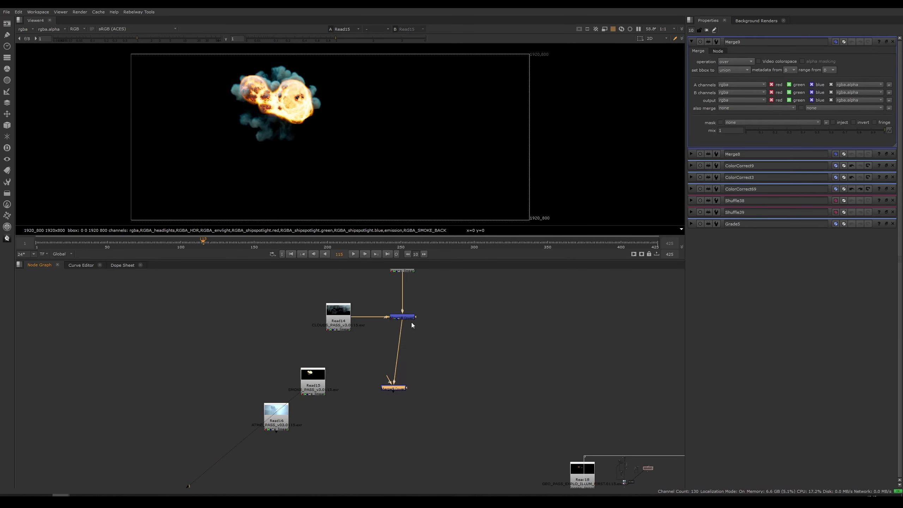
pyautogui.moveTo(395, 388); pyautogui.dragTo(403, 386)
pyautogui.press('1')
pyautogui.click(400, 390)
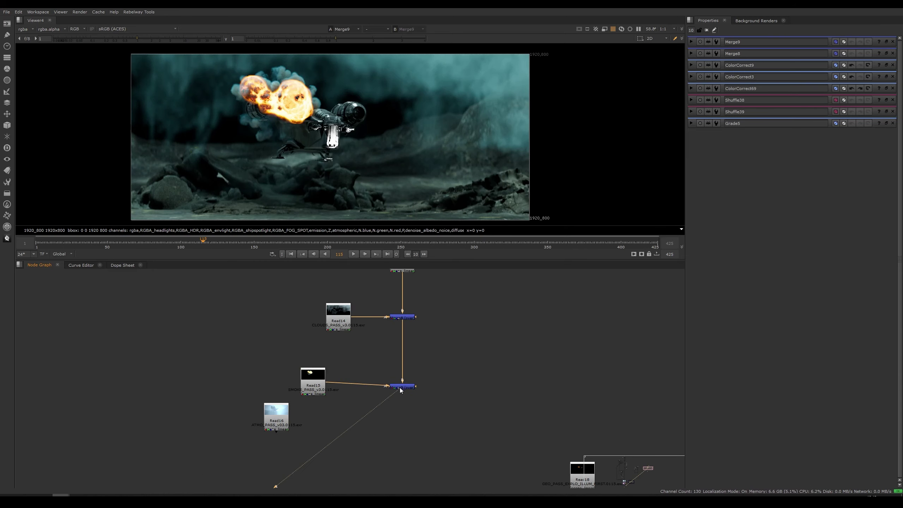
pyautogui.moveTo(316, 384); pyautogui.dragTo(316, 387)
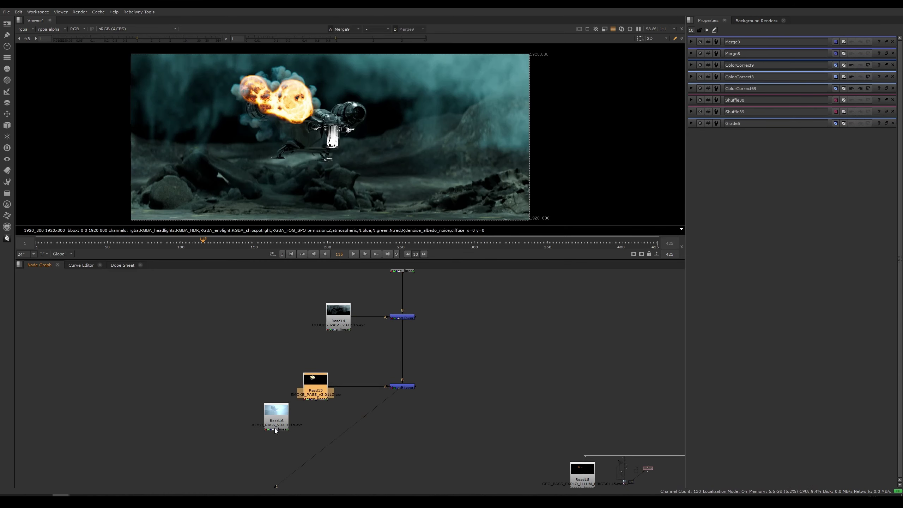
# Place the atmosphere pass Read16 below the explosion pass, merge it over the explosion merge, and view the result.
pyautogui.moveTo(275, 421); pyautogui.dragTo(309, 465)
pyautogui.click(407, 388)
pyautogui.click(395, 439)
pyautogui.press('m')
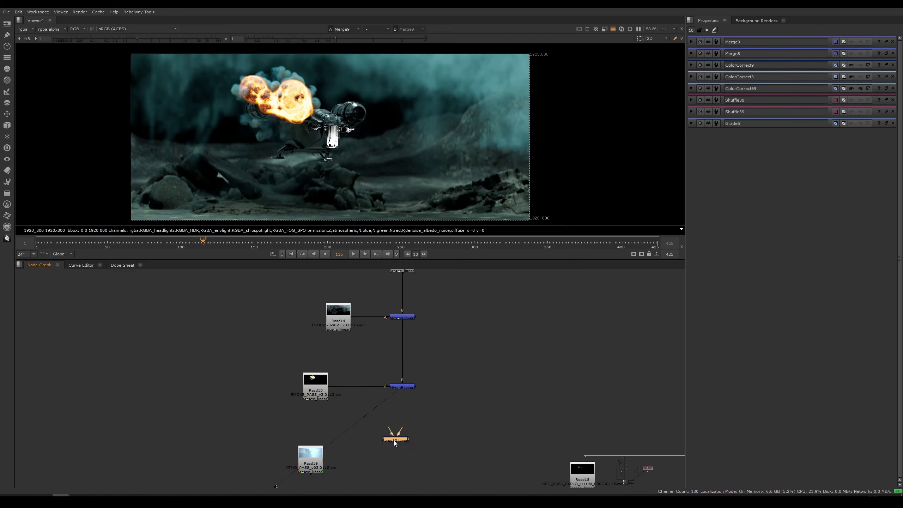
pyautogui.moveTo(400, 454); pyautogui.dragTo(402, 388)
pyautogui.moveTo(391, 449); pyautogui.dragTo(410, 460)
pyautogui.press('1')
# Tidy the merge tree by straightening Read14 in its row and moving Read9 higher above the merge column.
pyautogui.moveTo(382, 441); pyautogui.dragTo(340, 465, button='middle')
pyautogui.click(305, 428)
pyautogui.moveTo(329, 336); pyautogui.dragTo(310, 336)
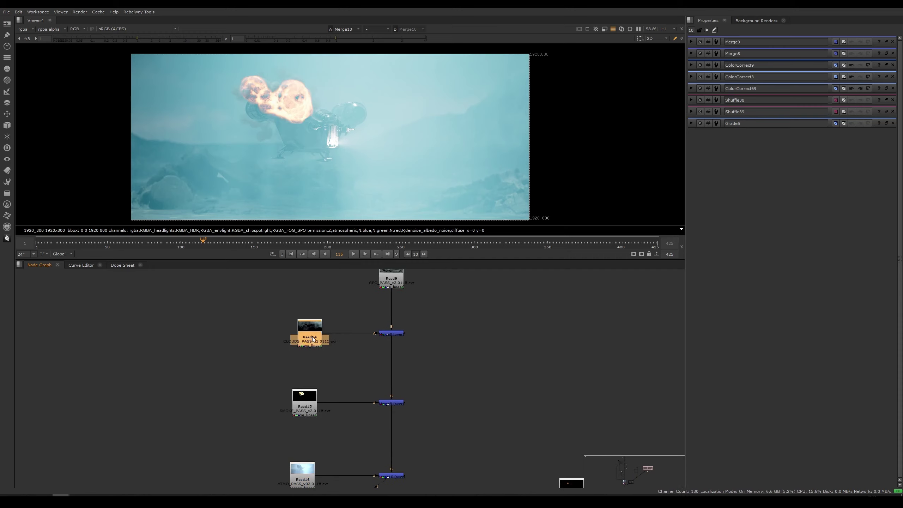
pyautogui.moveTo(345, 351); pyautogui.dragTo(333, 408, button='middle')
pyautogui.moveTo(380, 339); pyautogui.dragTo(379, 319)
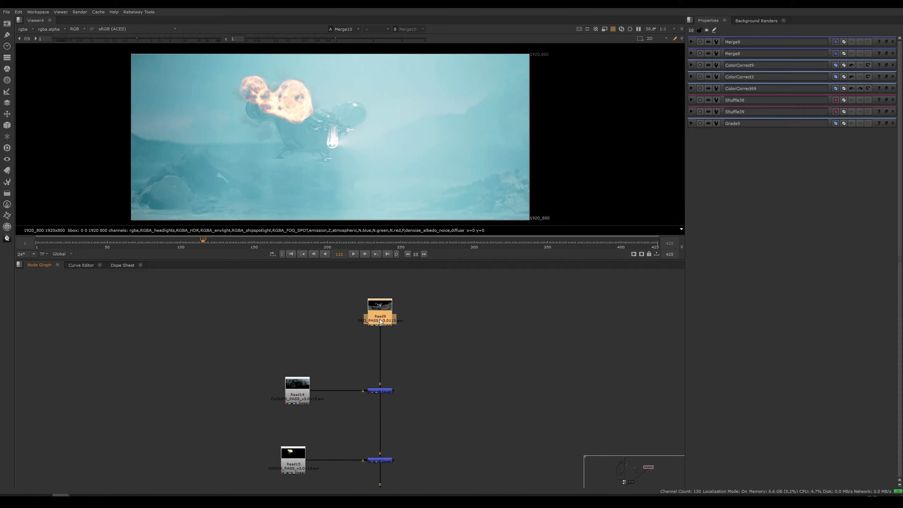
# Move the light passes Read18 and Read17 up beside the main merge column.
pyautogui.moveTo(336, 376); pyautogui.dragTo(341, 346, button='middle')
pyautogui.scroll(-1, 342, 349)
pyautogui.moveTo(357, 399); pyautogui.dragTo(345, 301, button='middle')
pyautogui.moveTo(544, 363); pyautogui.dragTo(501, 468)
pyautogui.moveTo(513, 401); pyautogui.dragTo(457, 298)
pyautogui.moveTo(420, 356)
pyautogui.mouseDown(button='middle')
pyautogui.moveTo(421, 428)
pyautogui.moveTo(396, 403)
pyautogui.moveTo(409, 343)
pyautogui.mouseUp(button='middle')
# Move Read16 and its merge down to open a gap, and lower Read18 and Read17 beside it.
pyautogui.click(397, 366)
pyautogui.moveTo(413, 367); pyautogui.dragTo(274, 422)
pyautogui.moveTo(304, 384); pyautogui.dragTo(305, 451)
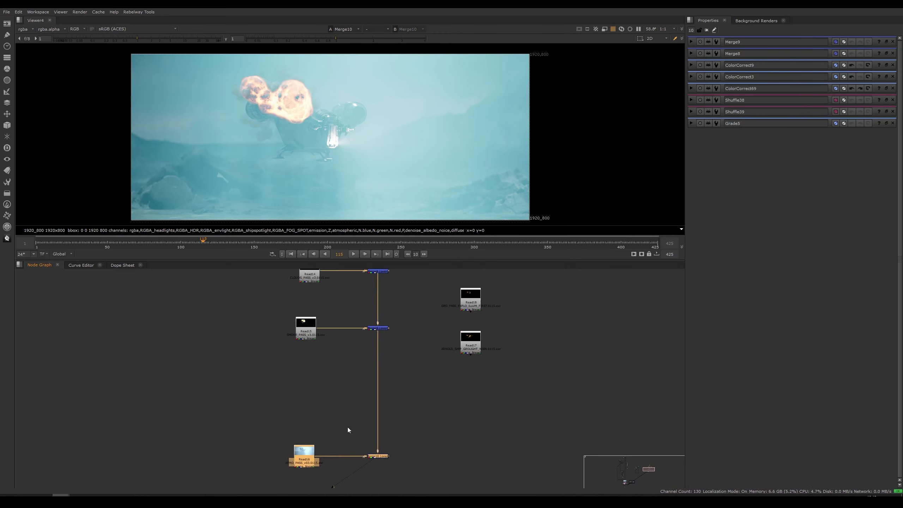
pyautogui.moveTo(535, 280); pyautogui.dragTo(428, 371)
pyautogui.moveTo(466, 344); pyautogui.dragTo(466, 403)
# Insert a merge between the explosion and atmosphere merges, connect Read18 as its A input, and view it.
pyautogui.click(410, 379)
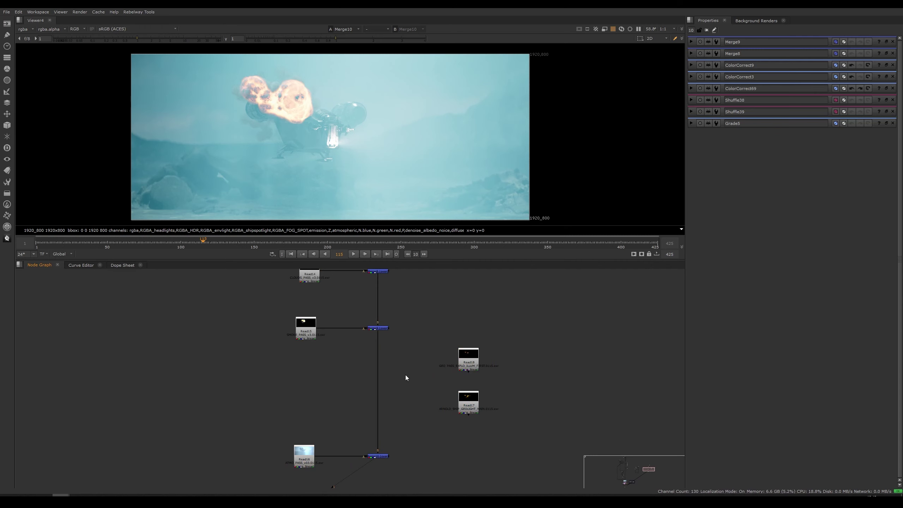
pyautogui.press('m')
pyautogui.scroll(3, 408, 380)
pyautogui.moveTo(397, 371); pyautogui.dragTo(381, 378)
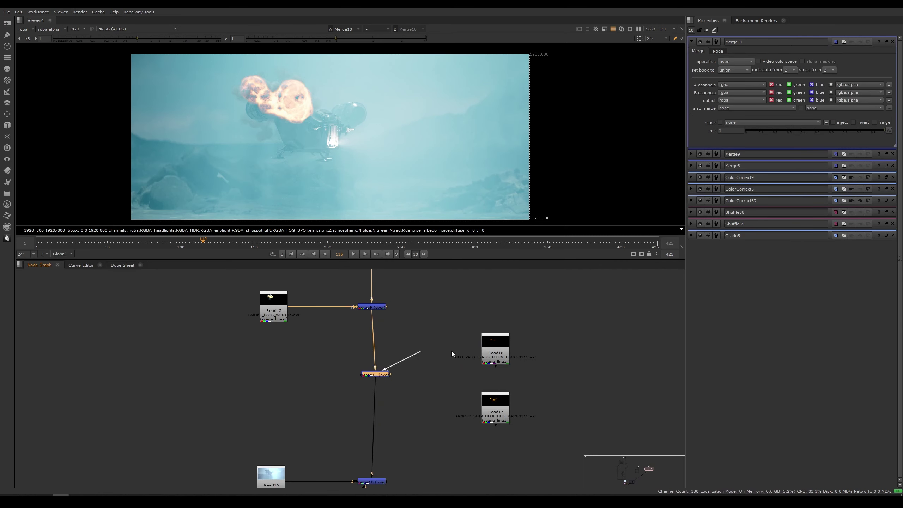
pyautogui.moveTo(452, 353); pyautogui.dragTo(495, 346)
pyautogui.moveTo(382, 374); pyautogui.dragTo(378, 364)
pyautogui.press('1')
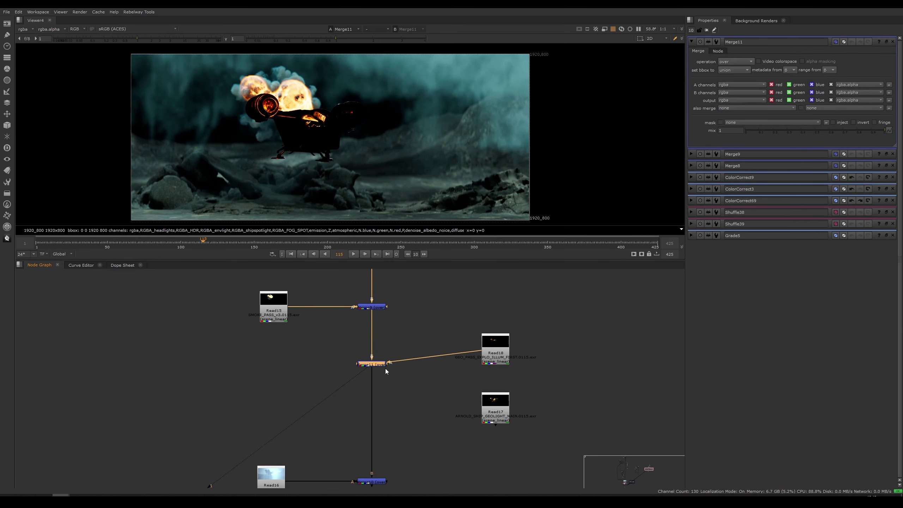
# Straighten the Read18 merge in the column and set its operation to plus.
pyautogui.hotkey('shift', 'x')
pyautogui.hotkey('shift', 'x')
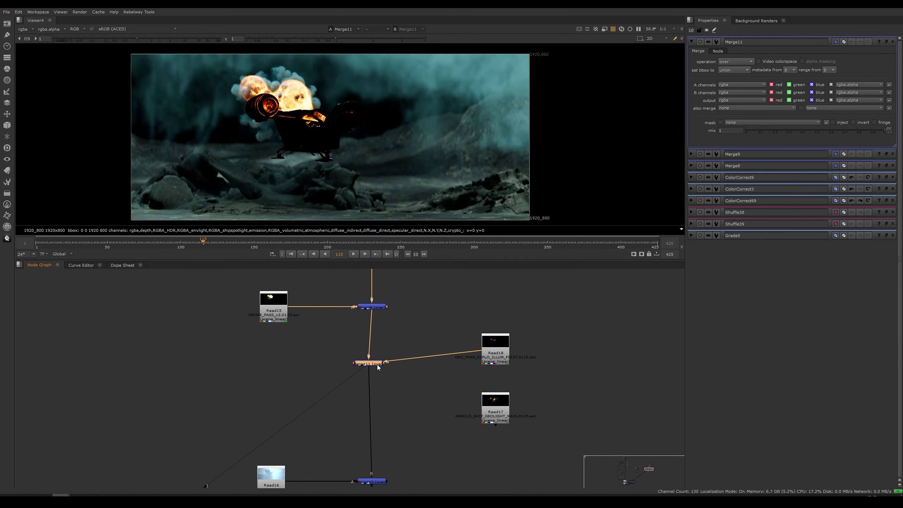
pyautogui.moveTo(375, 364); pyautogui.dragTo(377, 358)
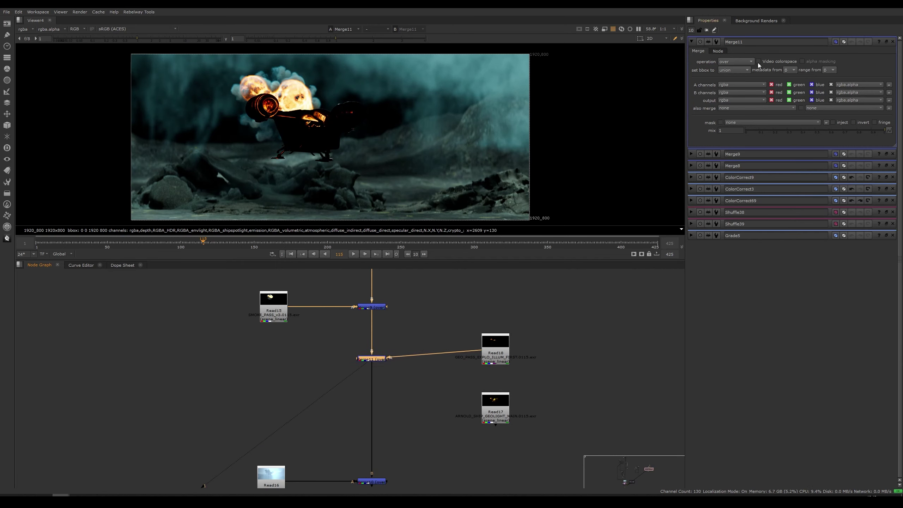
pyautogui.click(735, 61)
pyautogui.click(738, 185)
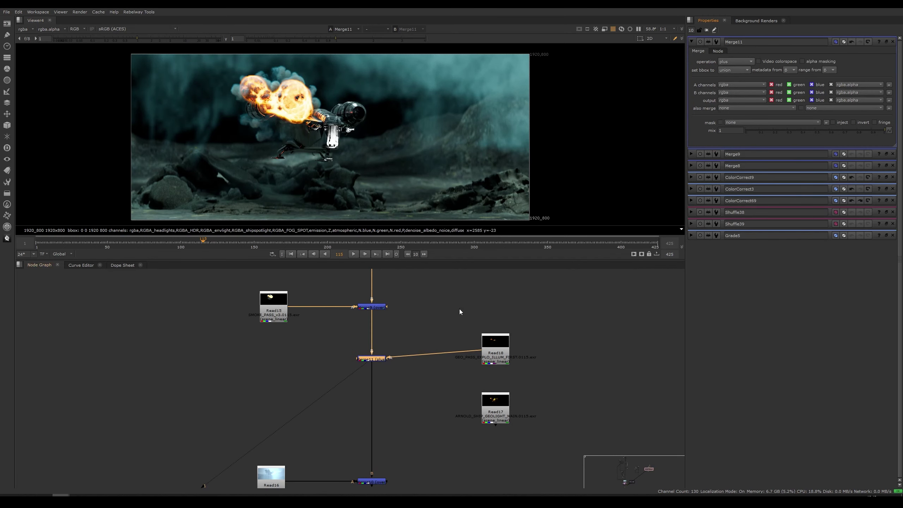
# Toggle the Read18 merge off and on to compare the explosion's light on the ship.
pyautogui.scroll(5, 320, 121)
pyautogui.press('d')
pyautogui.press('d')
pyautogui.press('d')
pyautogui.press('d')
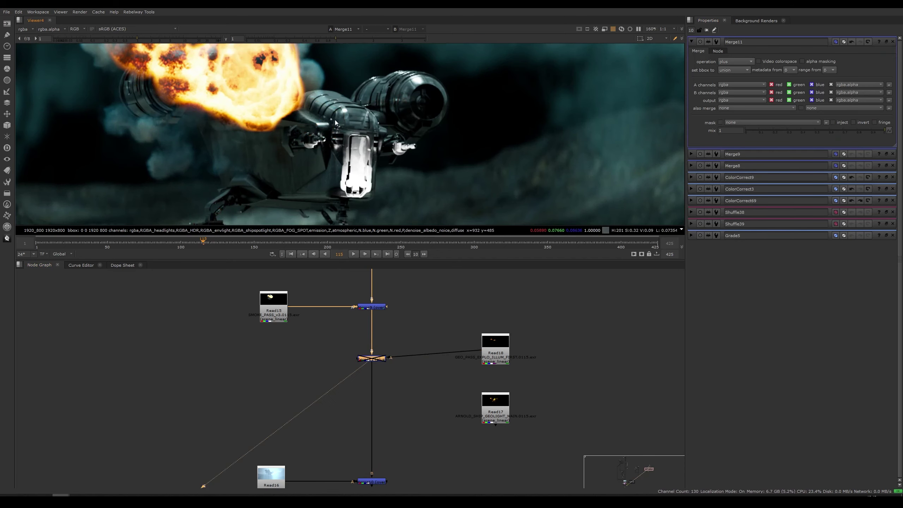
pyautogui.moveTo(319, 136); pyautogui.dragTo(322, 155, button='middle')
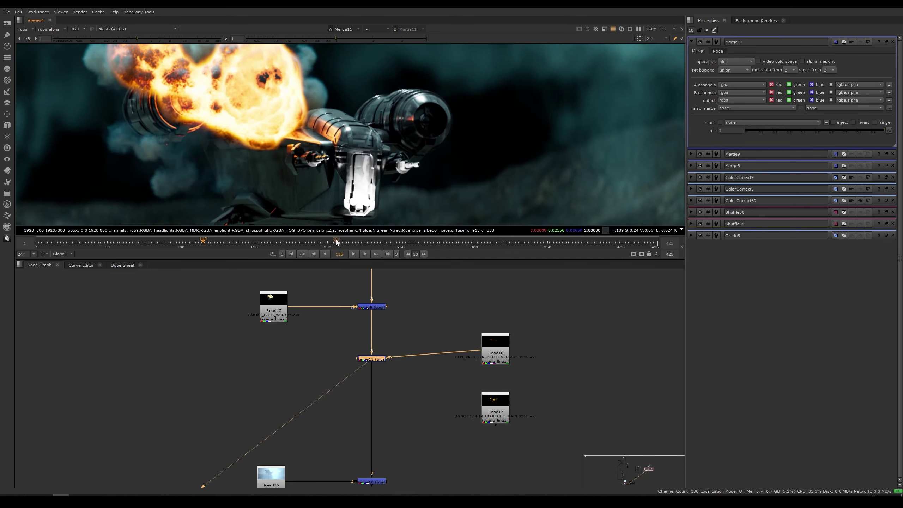
# Enlarge the viewer area and compare the hull close-up with the Read18 light merge disabled and enabled.
pyautogui.moveTo(338, 260); pyautogui.dragTo(337, 293)
pyautogui.scroll(3, 341, 182)
pyautogui.press('d')
pyautogui.press('d')
pyautogui.press('d')
pyautogui.press('d')
pyautogui.press('d')
pyautogui.press('d')
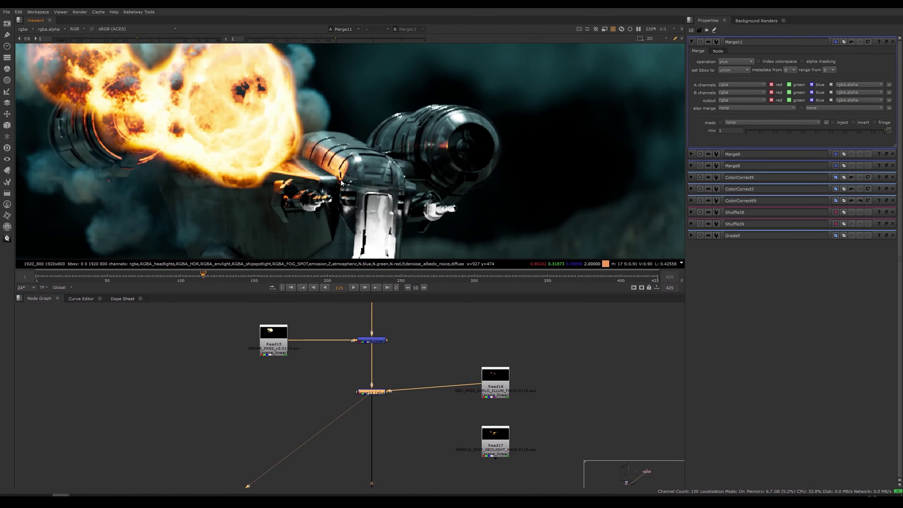
# Switch the Read18 merge off and back on, and examine how the fire light meets the fireball's edge.
pyautogui.scroll(-2, 340, 180)
pyautogui.moveTo(341, 185); pyautogui.dragTo(343, 167, button='middle')
pyautogui.press('d')
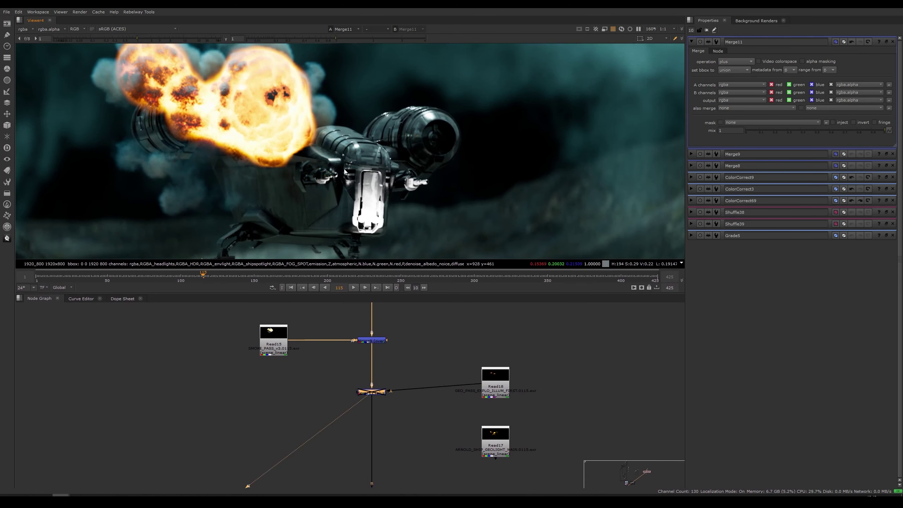
pyautogui.press('d')
pyautogui.scroll(5, 321, 136)
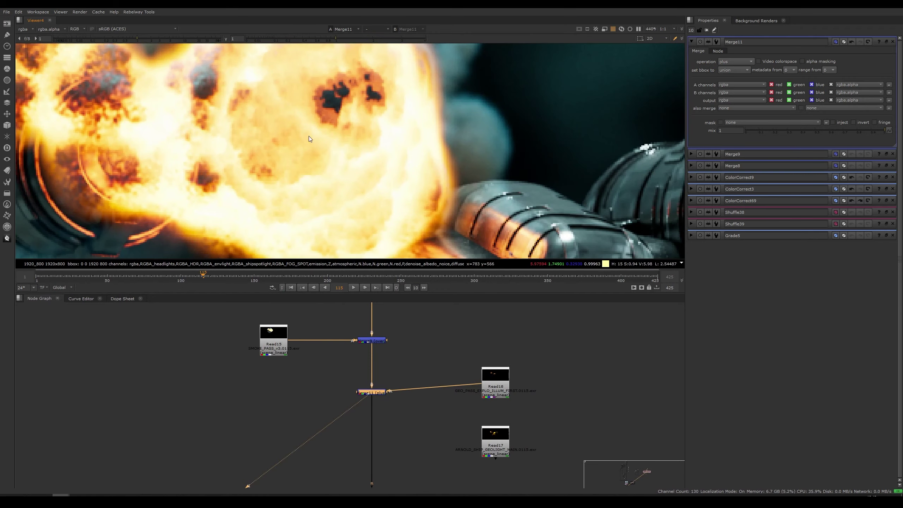
pyautogui.scroll(-5, 307, 131)
pyautogui.scroll(2, 337, 134)
pyautogui.moveTo(334, 165)
pyautogui.mouseDown(button='middle')
pyautogui.moveTo(321, 159)
pyautogui.moveTo(332, 154)
pyautogui.mouseUp(button='middle')
# Step forward to frame 118 and level the fire-light merge with Read18 in the node graph.
pyautogui.press('Right')
pyautogui.press('Right')
pyautogui.press('Right')
pyautogui.scroll(-2, 333, 154)
pyautogui.moveTo(400, 331)
pyautogui.mouseDown(button='middle')
pyautogui.moveTo(400, 352)
pyautogui.moveTo(394, 339)
pyautogui.mouseUp(button='middle')
pyautogui.moveTo(382, 424); pyautogui.dragTo(379, 382, button='middle')
pyautogui.moveTo(360, 340); pyautogui.dragTo(358, 334)
pyautogui.scroll(-2, 324, 183)
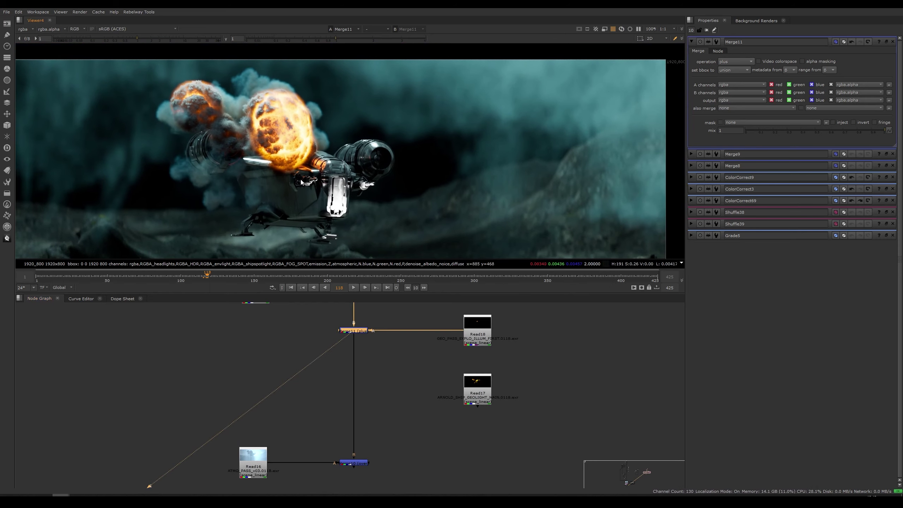
# View the Read17 ship fire-light pass, merge it into the main pipe below the Read18 merge, and level the two nodes.
pyautogui.scroll(1, 256, 186)
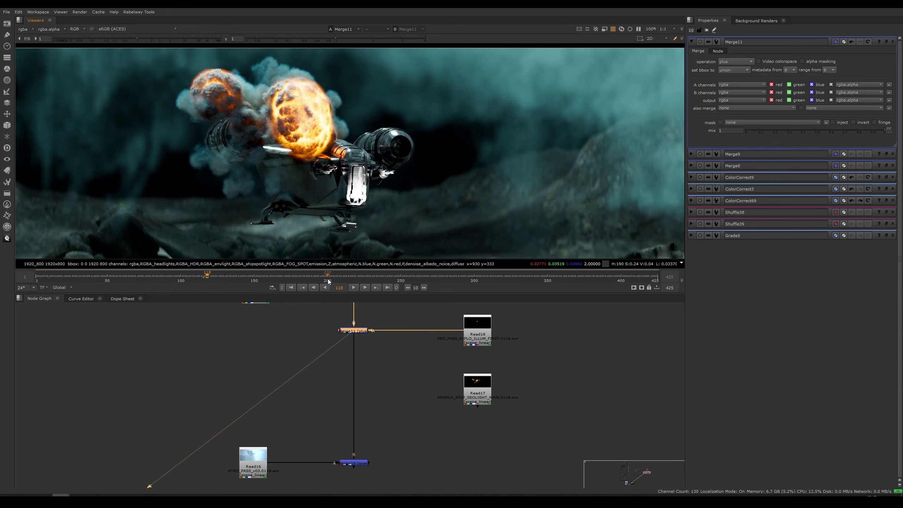
pyautogui.moveTo(379, 367); pyautogui.dragTo(378, 367, button='middle')
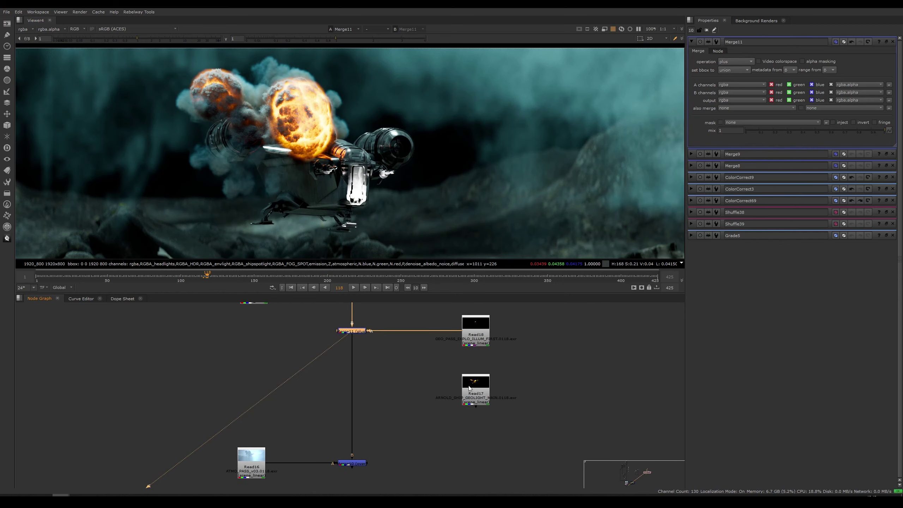
pyautogui.click(475, 398)
pyautogui.press('1')
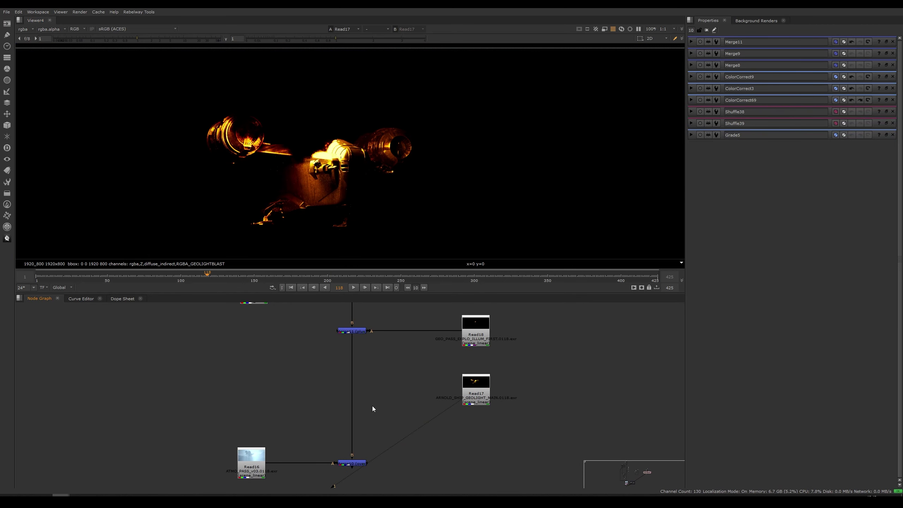
pyautogui.press('m')
pyautogui.click(352, 395)
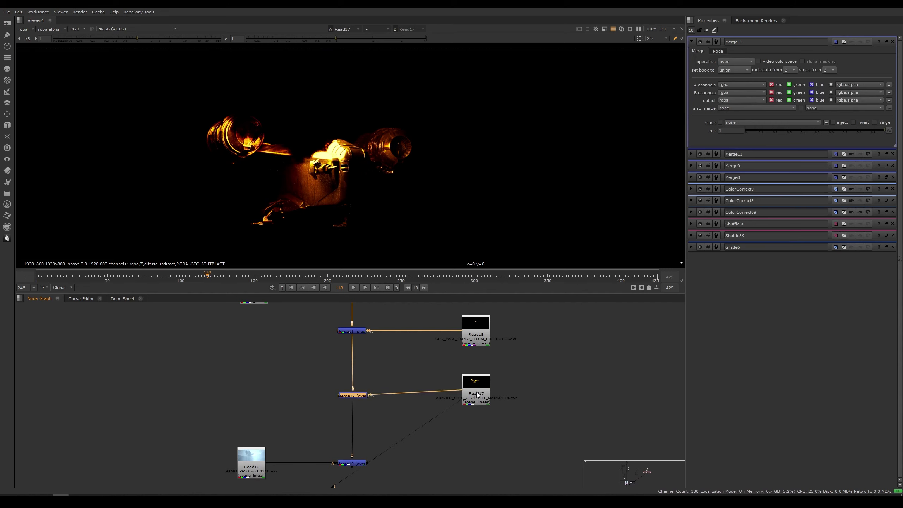
pyautogui.moveTo(477, 392); pyautogui.dragTo(476, 394)
pyautogui.moveTo(362, 396); pyautogui.dragTo(361, 396)
pyautogui.moveTo(477, 393); pyautogui.dragTo(477, 396)
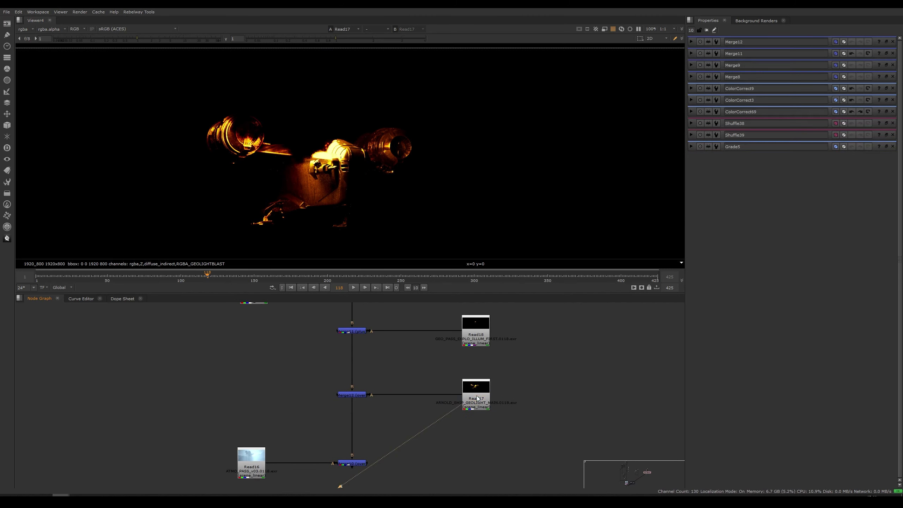
# View the Read17 merge and set its operation to plus.
pyautogui.doubleClick(365, 396)
pyautogui.press('1')
pyautogui.click(741, 62)
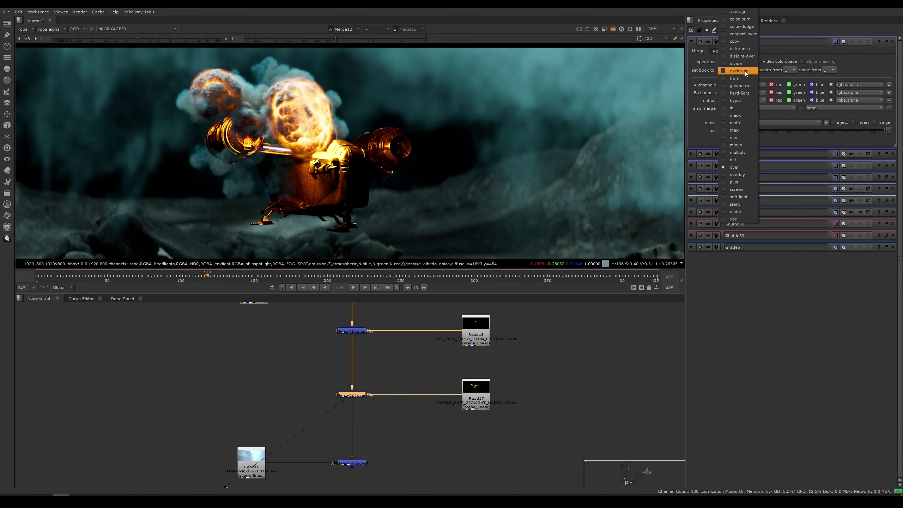
pyautogui.click(739, 182)
# Toggle the Read17 merge off and on to compare the fire light on the ship's hull.
pyautogui.click(371, 395)
pyautogui.click(364, 396)
pyautogui.press('d')
pyautogui.press('d')
pyautogui.press('d')
pyautogui.press('d')
pyautogui.click(374, 436)
# View the Read16 atmosphere merge at the end of the main pipe and set its operation to plus.
pyautogui.moveTo(368, 463); pyautogui.dragTo(368, 420, button='middle')
pyautogui.click(362, 446)
pyautogui.press('1')
pyautogui.doubleClick(368, 416)
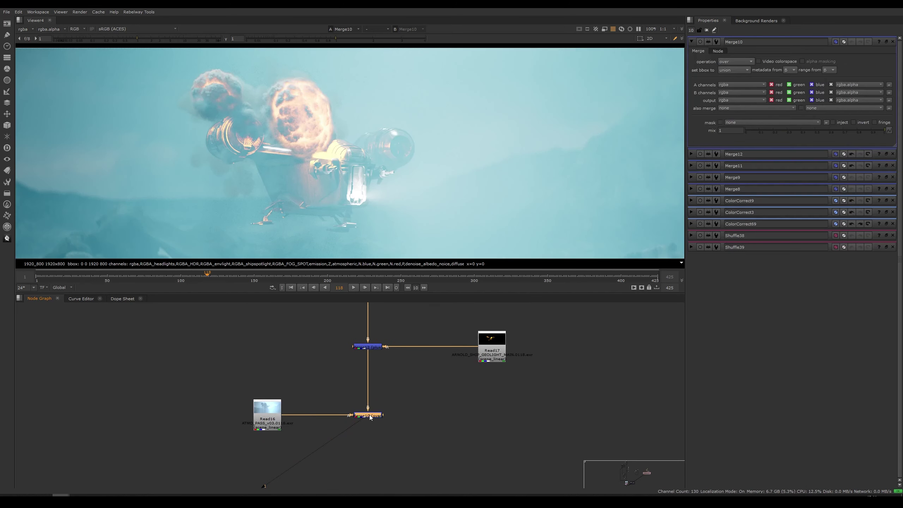
pyautogui.click(747, 63)
pyautogui.click(739, 63)
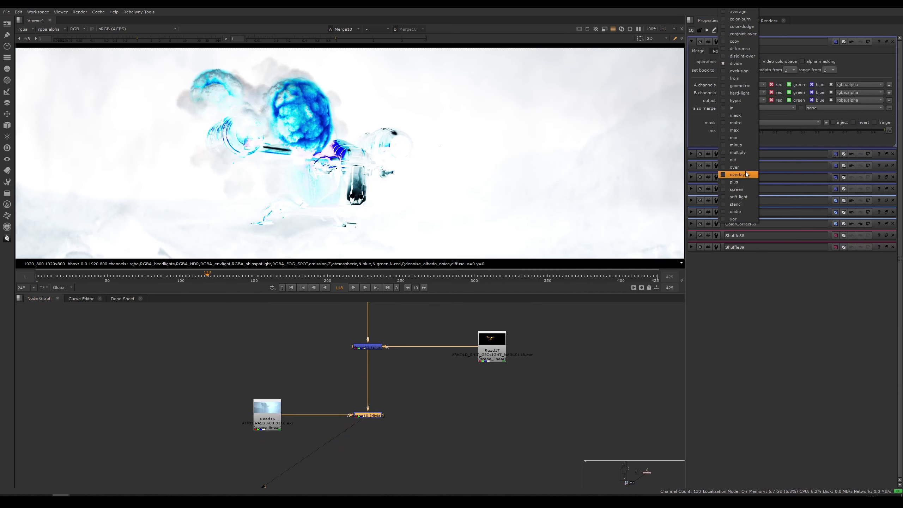
pyautogui.click(727, 182)
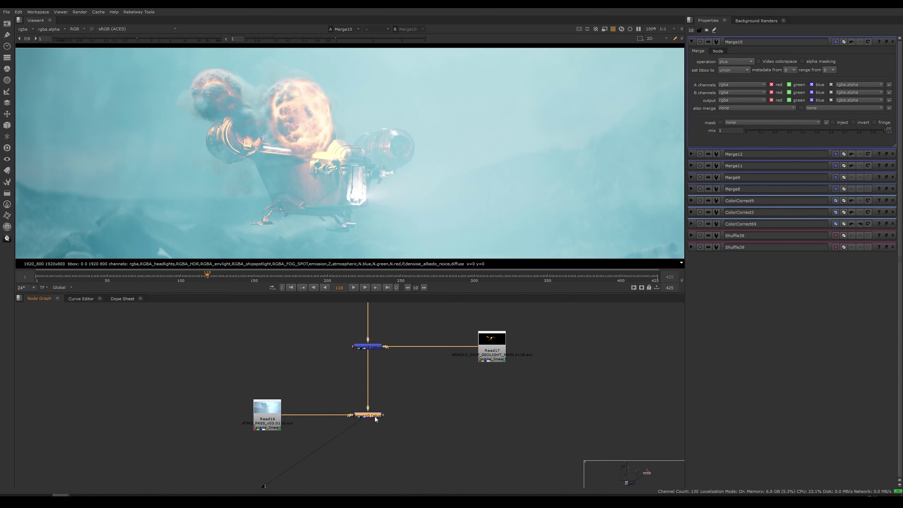
# Switch the Read16 atmosphere merge to over and back to plus to compare the two operations.
pyautogui.click(741, 63)
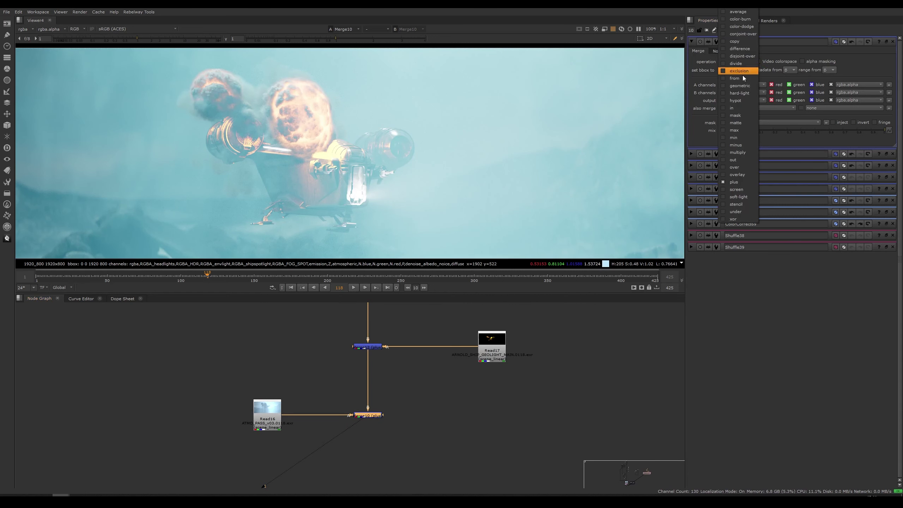
pyautogui.click(745, 168)
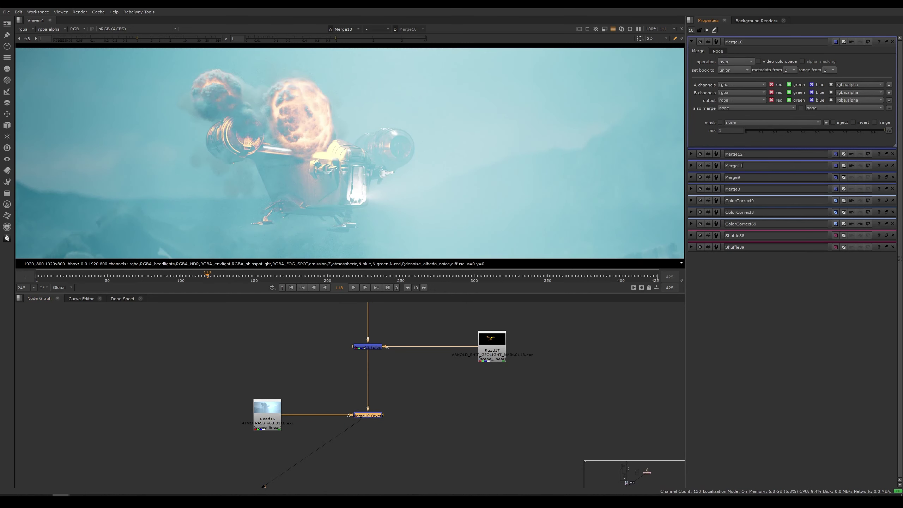
pyautogui.click(743, 64)
pyautogui.click(734, 181)
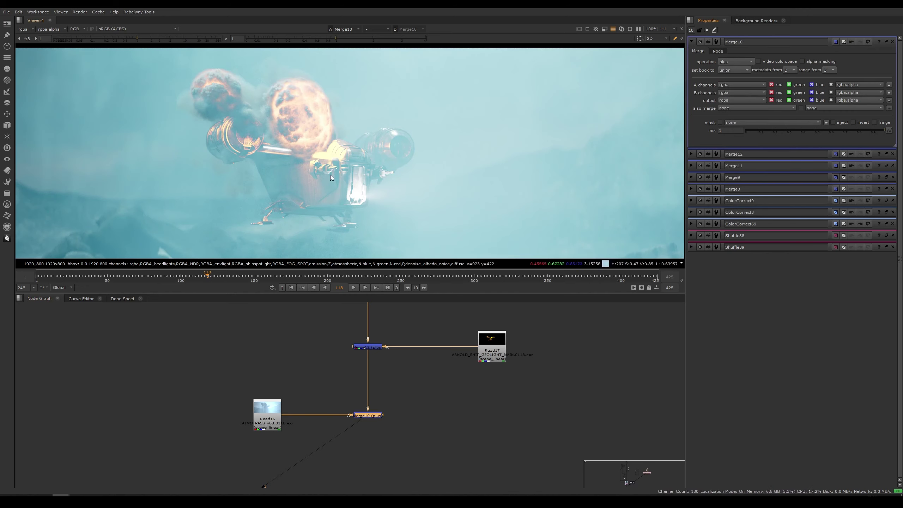
# Move Read16 away from the main pipe and up, and route its link to the atmosphere merge through an elbow dot.
pyautogui.scroll(-2, 313, 249)
pyautogui.moveTo(274, 415); pyautogui.dragTo(186, 418)
pyautogui.moveTo(232, 401); pyautogui.dragTo(268, 405, button='middle')
pyautogui.moveTo(215, 415); pyautogui.dragTo(221, 326)
pyautogui.keyDown('ctrl'); pyautogui.moveTo(316, 378); pyautogui.dragTo(221, 419); pyautogui.keyUp('ctrl')
pyautogui.moveTo(262, 379); pyautogui.dragTo(292, 450, button='middle')
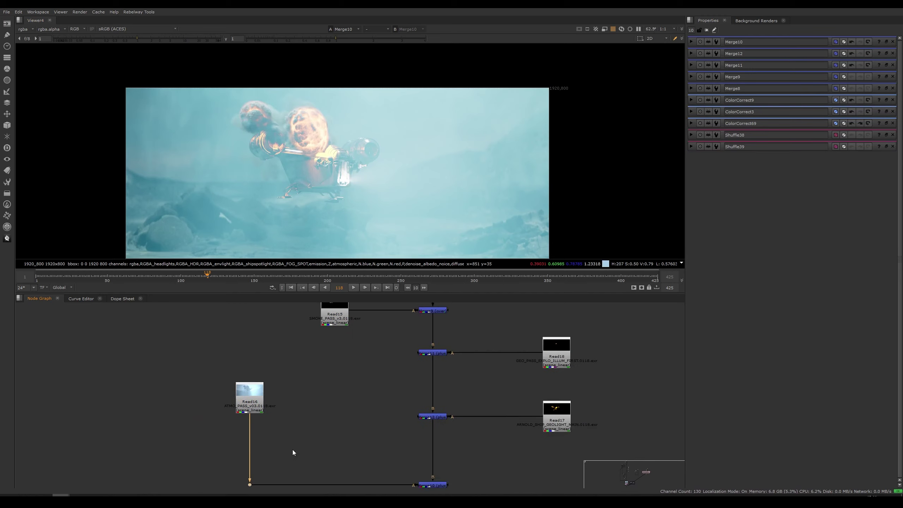
pyautogui.moveTo(261, 412)
pyautogui.mouseDown()
pyautogui.moveTo(261, 380)
pyautogui.moveTo(253, 401)
pyautogui.mouseUp()
# View the Read16 atmosphere pass on its own and examine its fog and ship silhouette.
pyautogui.press('1')
pyautogui.click(310, 398)
pyautogui.scroll(-3, 320, 395)
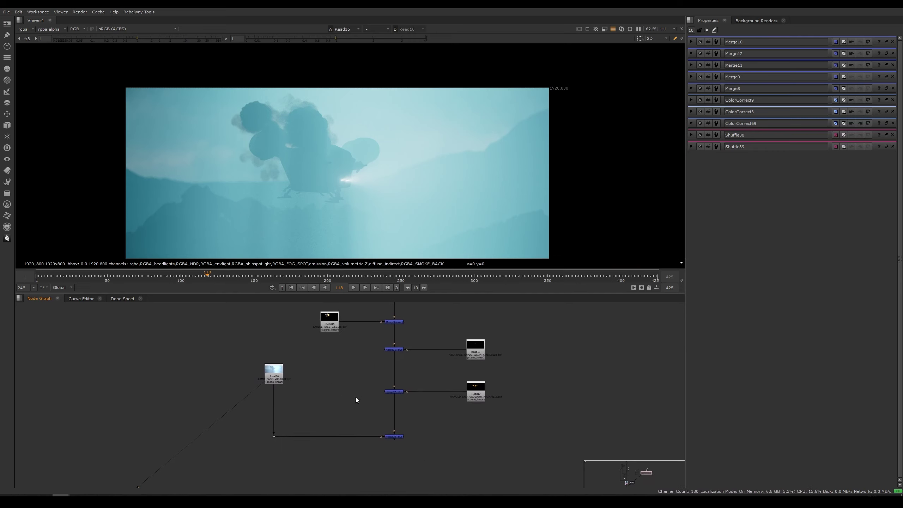
pyautogui.scroll(2, 309, 391)
pyautogui.moveTo(328, 428); pyautogui.dragTo(302, 430, button='middle')
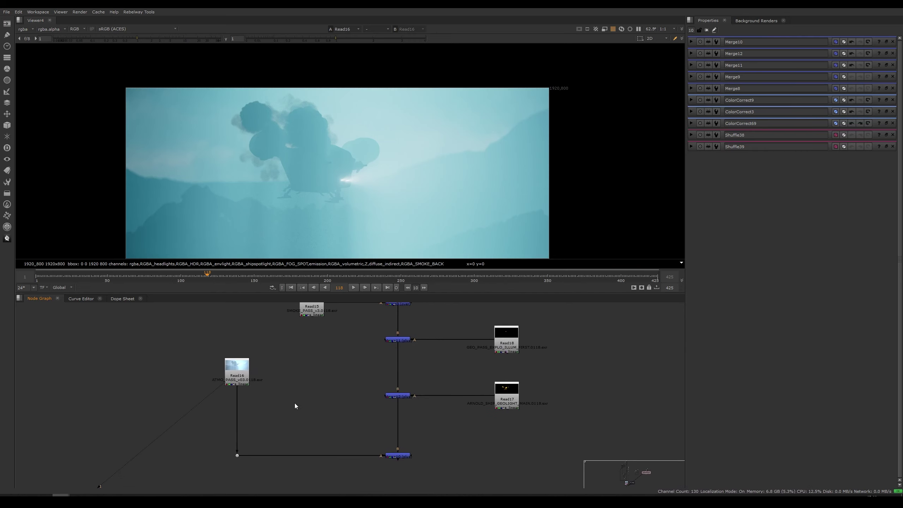
pyautogui.moveTo(286, 389); pyautogui.dragTo(275, 387, button='middle')
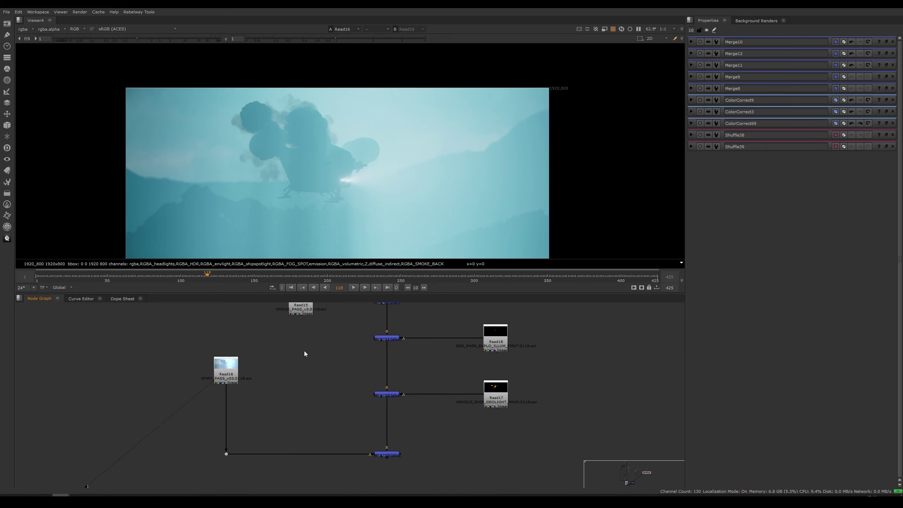
pyautogui.moveTo(306, 350); pyautogui.dragTo(183, 390)
pyautogui.moveTo(263, 391); pyautogui.dragTo(246, 385, button='middle')
pyautogui.click(246, 384)
# Split the Read16 atmosphere pass into its separate layers with Arnold Splitout.
pyautogui.click(210, 367)
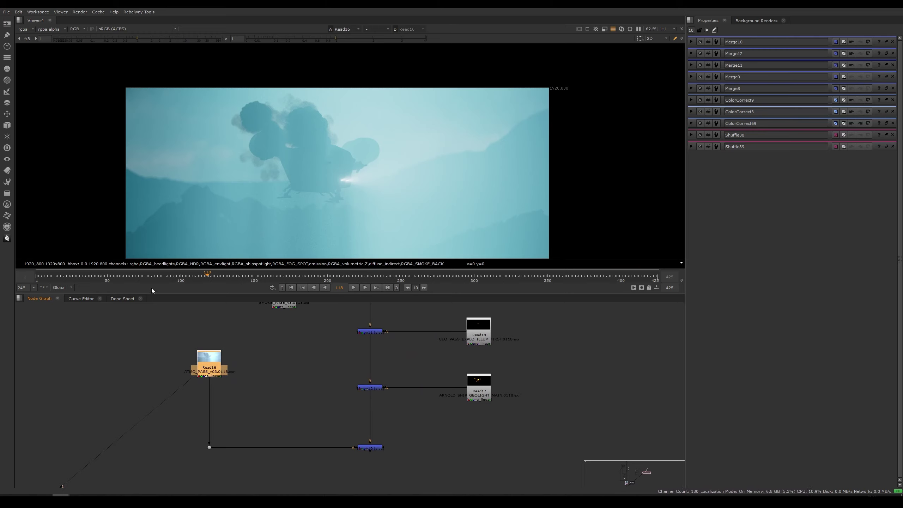
pyautogui.click(7, 238)
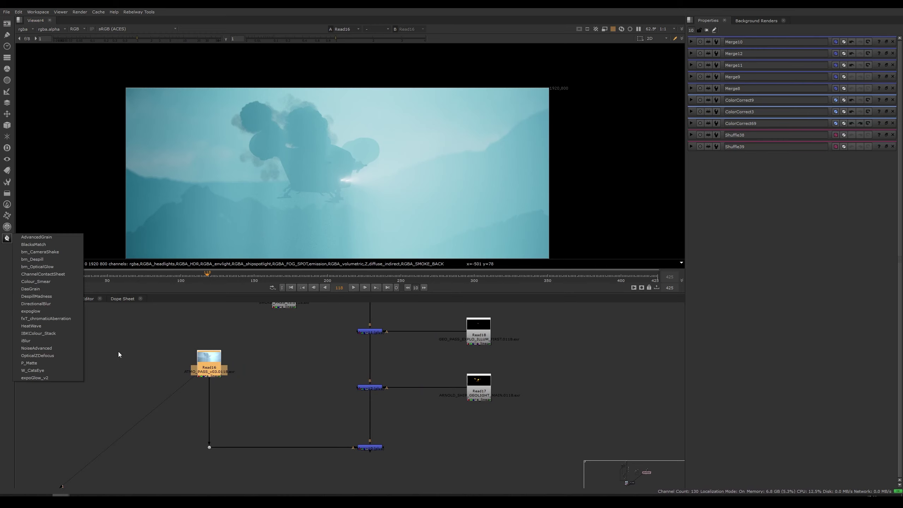
pyautogui.click(107, 353)
pyautogui.moveTo(209, 367); pyautogui.dragTo(208, 361)
pyautogui.click(139, 11)
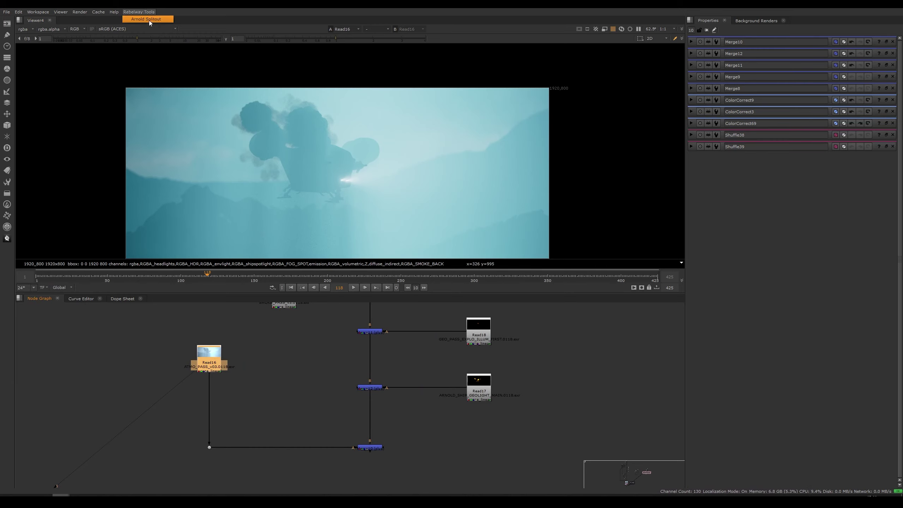
pyautogui.click(146, 20)
pyautogui.moveTo(309, 434); pyautogui.dragTo(308, 384, button='middle')
pyautogui.scroll(-2, 302, 374)
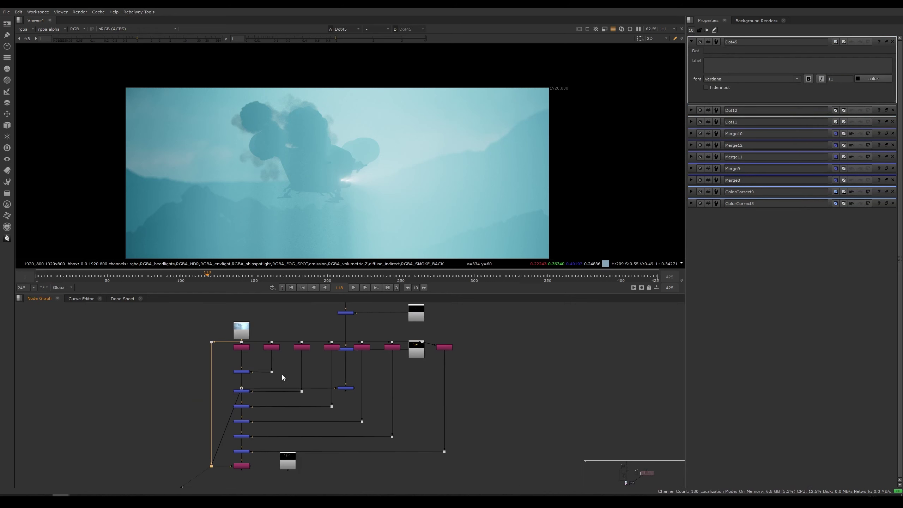
# View each split-out Shuffle of Read16 in turn to examine the individual light layers.
pyautogui.click(272, 359)
pyautogui.scroll(2, 266, 350)
pyautogui.click(244, 345)
pyautogui.press('1')
pyautogui.keyDown('ctrl'); pyautogui.keyDown('shift'); pyautogui.click(285, 345); pyautogui.keyUp('shift'); pyautogui.keyUp('ctrl')
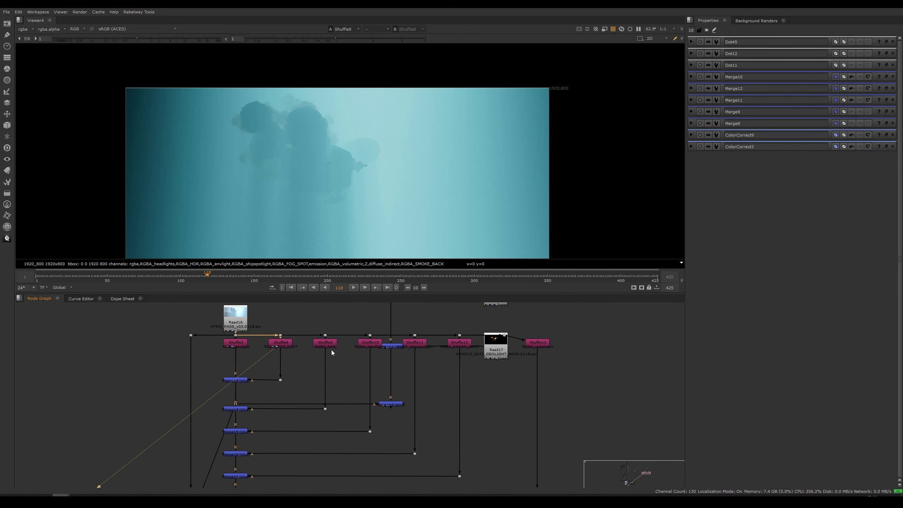
pyautogui.keyDown('ctrl'); pyautogui.keyDown('shift'); pyautogui.click(331, 345); pyautogui.keyUp('shift'); pyautogui.keyUp('ctrl')
pyautogui.keyDown('ctrl'); pyautogui.keyDown('shift'); pyautogui.click(371, 343); pyautogui.keyUp('shift'); pyautogui.keyUp('ctrl')
pyautogui.keyDown('ctrl'); pyautogui.keyDown('shift'); pyautogui.click(420, 344); pyautogui.keyUp('shift'); pyautogui.keyUp('ctrl')
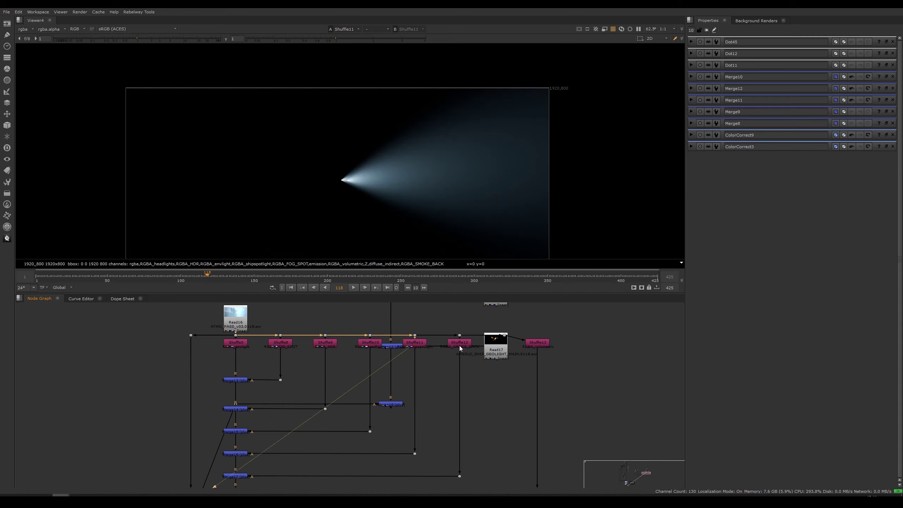
pyautogui.keyDown('ctrl'); pyautogui.keyDown('shift'); pyautogui.click(460, 345); pyautogui.keyUp('shift'); pyautogui.keyUp('ctrl')
pyautogui.keyDown('ctrl'); pyautogui.keyDown('shift'); pyautogui.click(544, 343); pyautogui.keyUp('shift'); pyautogui.keyUp('ctrl')
# Undo the Arnold Splitout of Read16.
pyautogui.hotkey('ctrl', 'z')
pyautogui.hotkey('ctrl', 'z')
pyautogui.hotkey('ctrl', 'z')
pyautogui.hotkey('ctrl', 'z')
# Add a Shuffle node beside Read16 and connect it to Read16 through an elbow dot.
pyautogui.moveTo(315, 353); pyautogui.dragTo(317, 417, button='middle')
pyautogui.click(242, 377)
pyautogui.click(261, 397)
pyautogui.scroll(2, 261, 401)
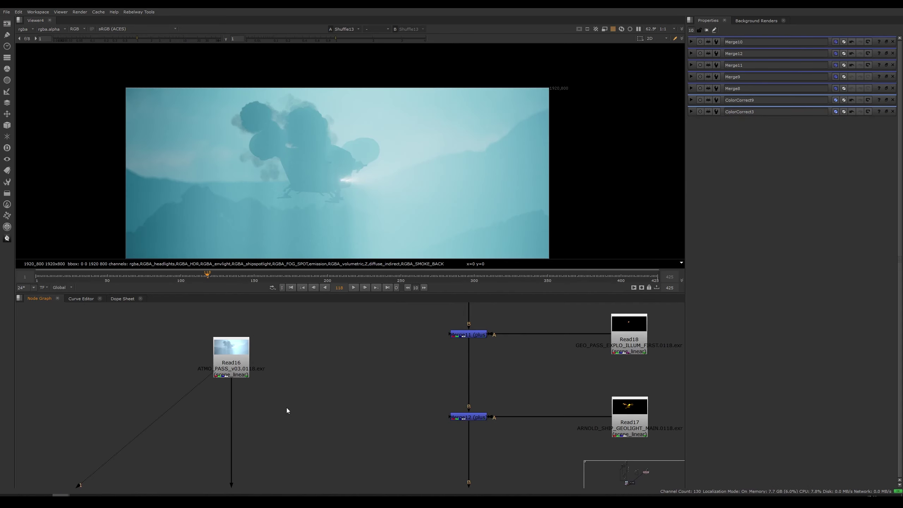
pyautogui.press('Tab')
pyautogui.write('shuffle')
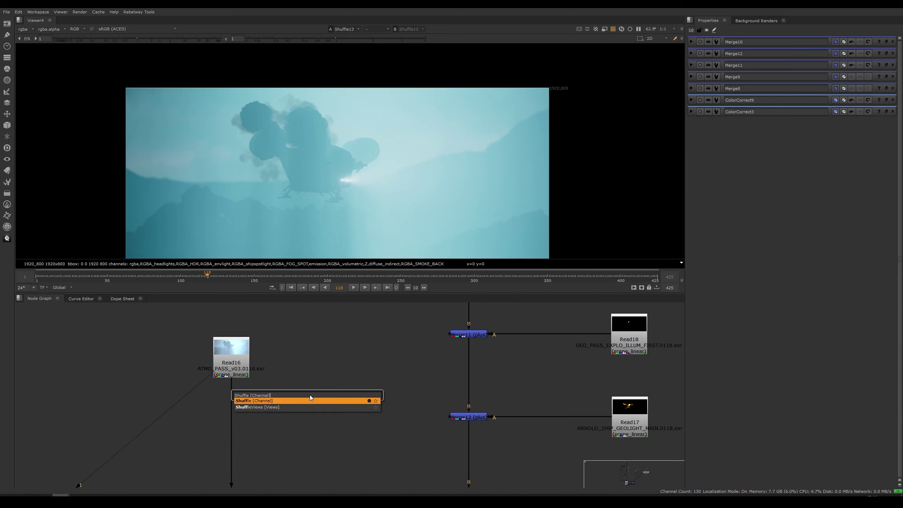
pyautogui.press('Return')
pyautogui.moveTo(310, 408); pyautogui.dragTo(249, 367)
pyautogui.keyDown('ctrl'); pyautogui.moveTo(282, 391); pyautogui.dragTo(322, 365); pyautogui.keyUp('ctrl')
pyautogui.moveTo(325, 418); pyautogui.dragTo(320, 412)
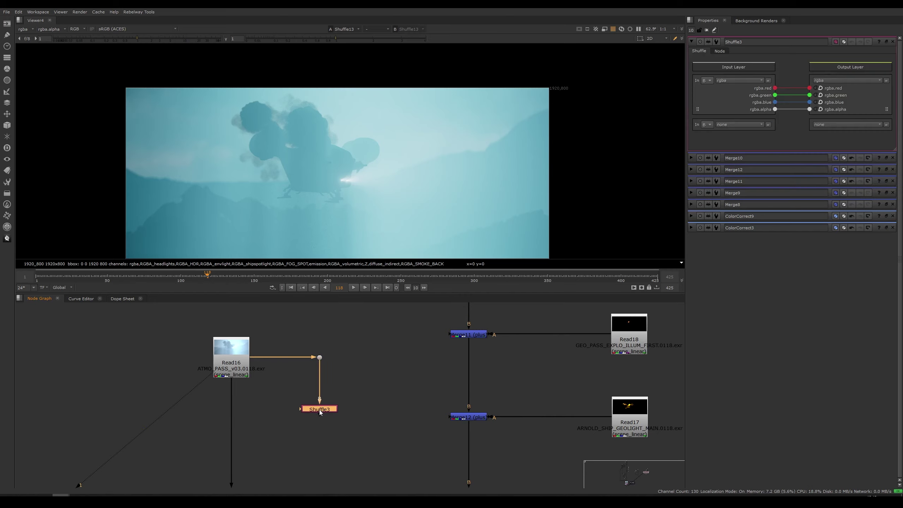
# View the new Shuffle and set its input layer to RGBA_FOG_SPOT.
pyautogui.click(742, 81)
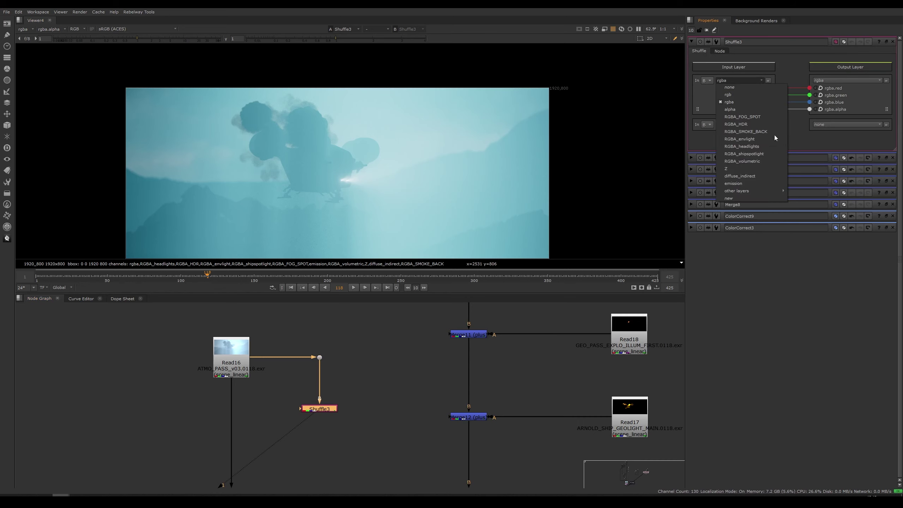
pyautogui.click(763, 116)
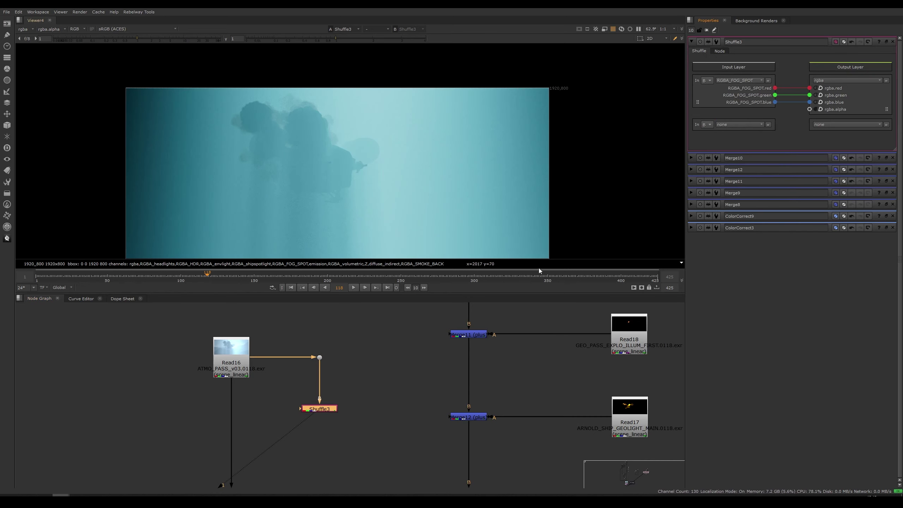
pyautogui.moveTo(290, 423); pyautogui.dragTo(292, 382, button='middle')
pyautogui.moveTo(311, 371); pyautogui.dragTo(312, 376)
pyautogui.moveTo(313, 322); pyautogui.dragTo(326, 339, button='middle')
pyautogui.moveTo(366, 199); pyautogui.dragTo(365, 170, button='middle')
# Insert a Merge below Read16 with the fog-spot Shuffle as its A input, and set its operation to from.
pyautogui.click(269, 401)
pyautogui.press('m')
pyautogui.moveTo(259, 397); pyautogui.dragTo(255, 391)
pyautogui.moveTo(316, 390); pyautogui.dragTo(320, 391)
pyautogui.press('1')
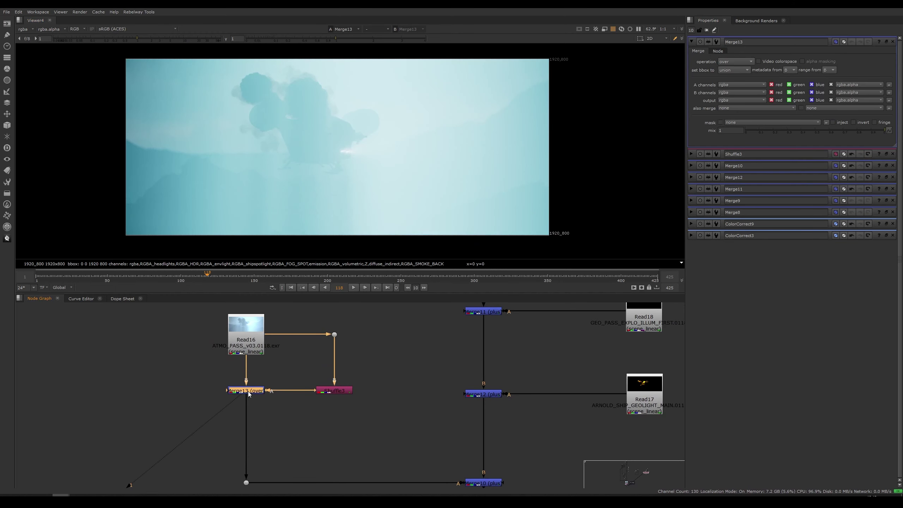
pyautogui.click(733, 61)
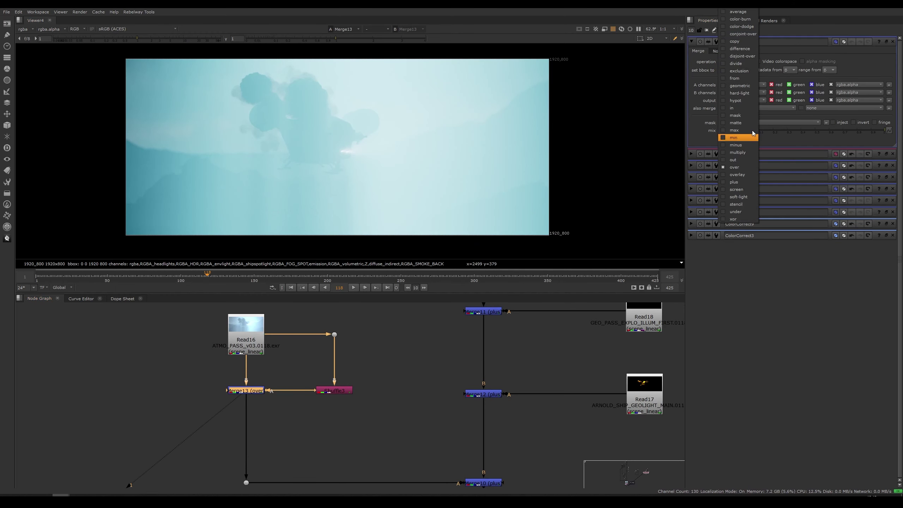
pyautogui.click(735, 79)
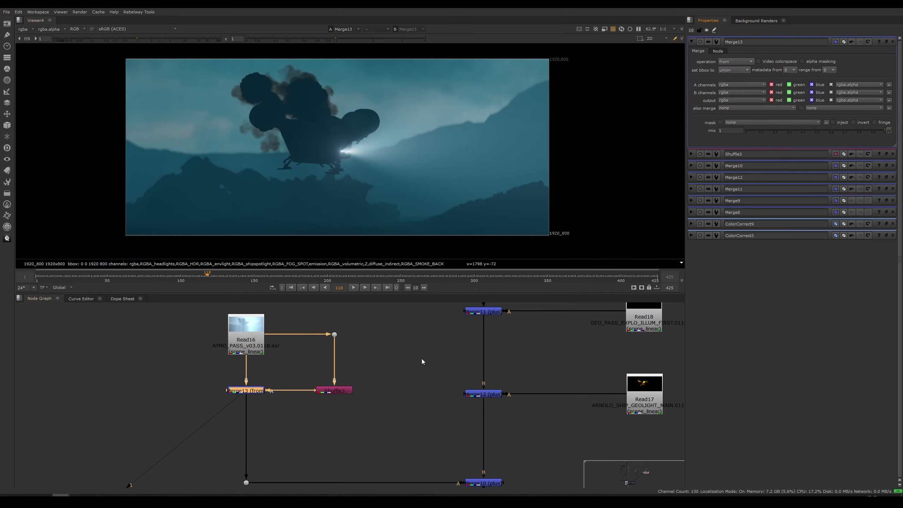
# Toggle the from merge and view Read16 against it to compare the atmosphere with and without the fog-spot layer.
pyautogui.click(255, 392)
pyautogui.press('d')
pyautogui.press('d')
pyautogui.click(251, 347)
pyautogui.press('1')
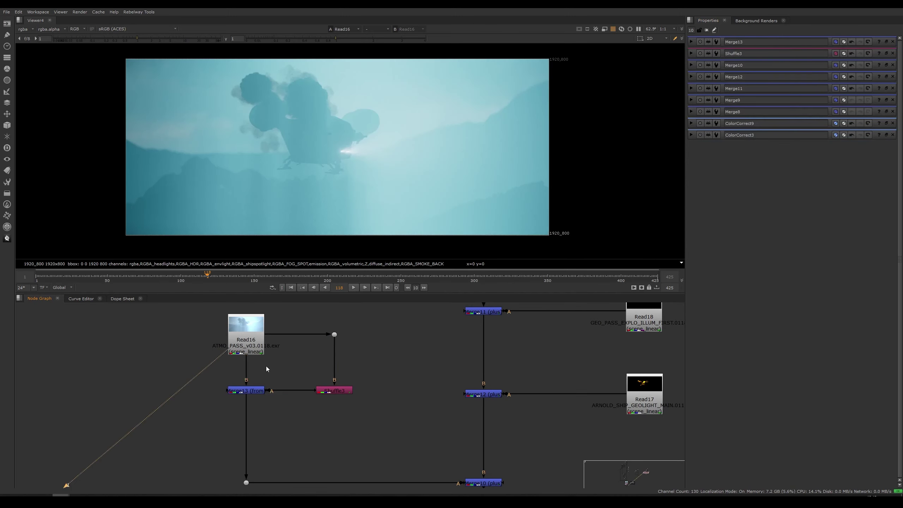
pyautogui.click(256, 390)
pyautogui.press('1')
pyautogui.doubleClick(331, 391)
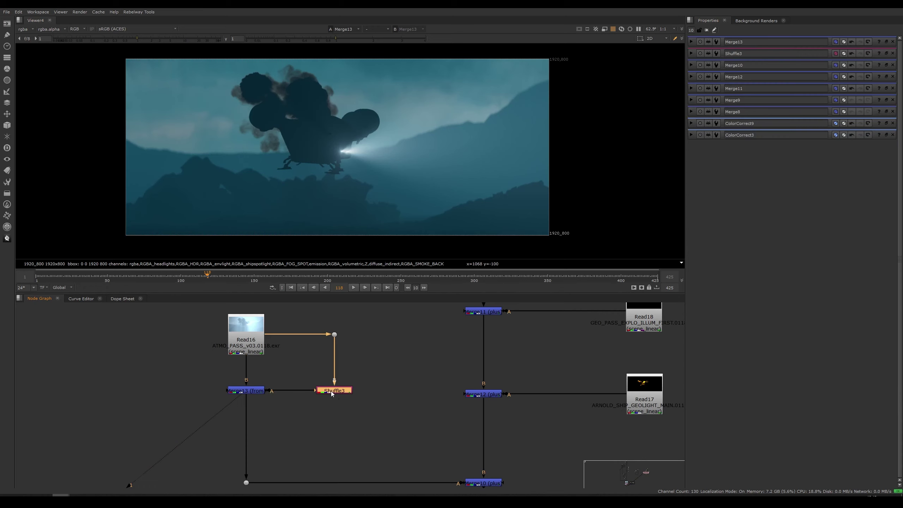
pyautogui.moveTo(297, 375); pyautogui.dragTo(310, 404, button='middle')
pyautogui.click(263, 378)
pyautogui.moveTo(263, 377); pyautogui.dragTo(264, 376)
pyautogui.moveTo(312, 397); pyautogui.dragTo(323, 378, button='middle')
pyautogui.moveTo(385, 382); pyautogui.dragTo(265, 428)
pyautogui.click(284, 391)
pyautogui.moveTo(278, 365); pyautogui.dragTo(278, 362)
pyautogui.click(313, 391)
# Add a second Merge below the from merge, feed its A input from the Shuffle through an elbow dot, and insert a ColorCorrect after the Shuffle.
pyautogui.moveTo(324, 425); pyautogui.dragTo(320, 374, button='middle')
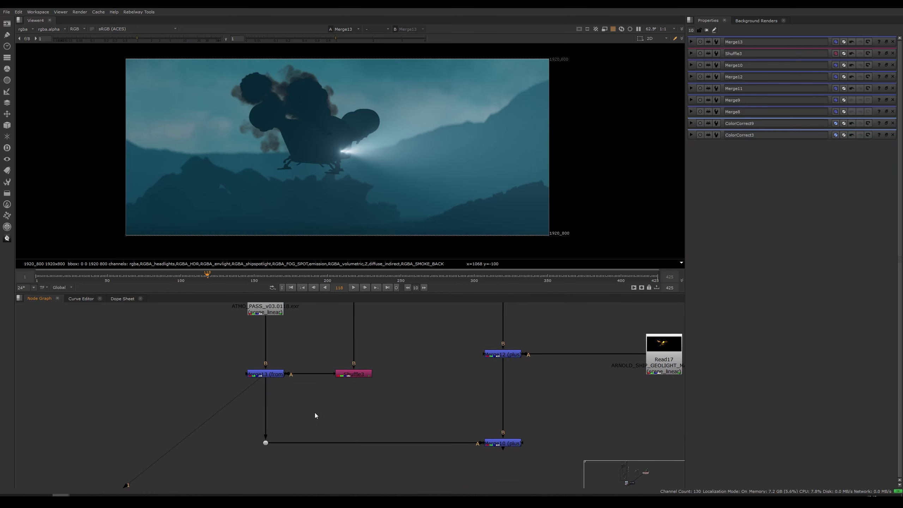
pyautogui.press('m')
pyautogui.moveTo(317, 416); pyautogui.dragTo(264, 415)
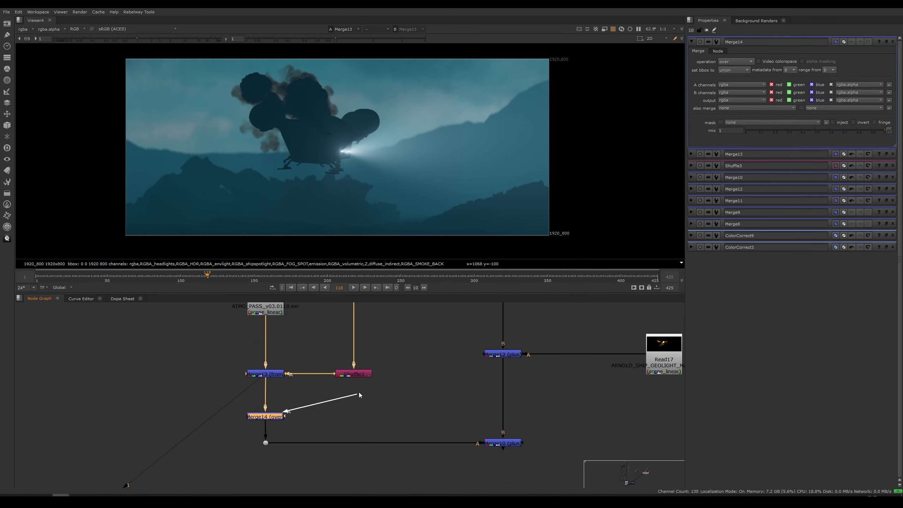
pyautogui.moveTo(353, 415)
pyautogui.mouseDown()
pyautogui.moveTo(266, 417)
pyautogui.moveTo(356, 417)
pyautogui.moveTo(360, 398)
pyautogui.mouseUp()
pyautogui.click(344, 417)
pyautogui.press('.')
pyautogui.press('c')
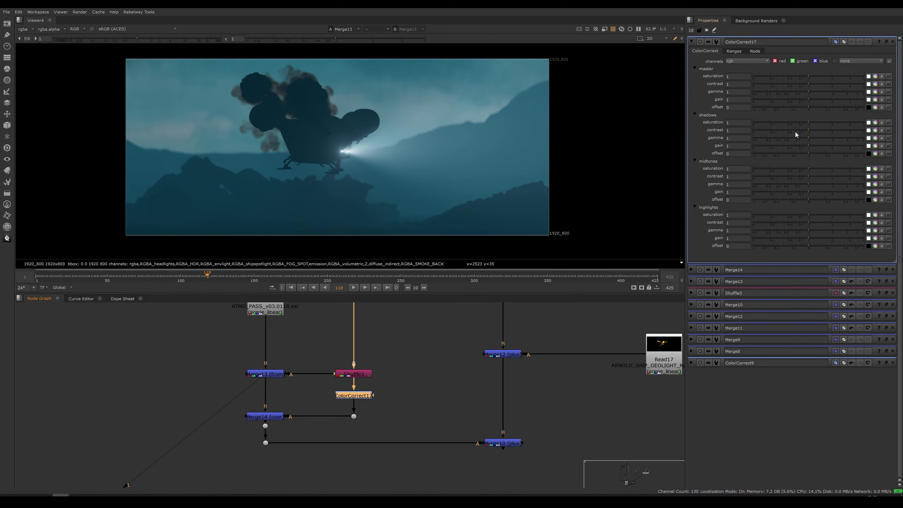
# Try a master gain of 0.76 on the fog-spot ColorCorrect, viewing it and the over merge below.
pyautogui.moveTo(810, 102); pyautogui.dragTo(825, 101)
pyautogui.click(269, 417)
pyautogui.click(358, 395)
pyautogui.press('1')
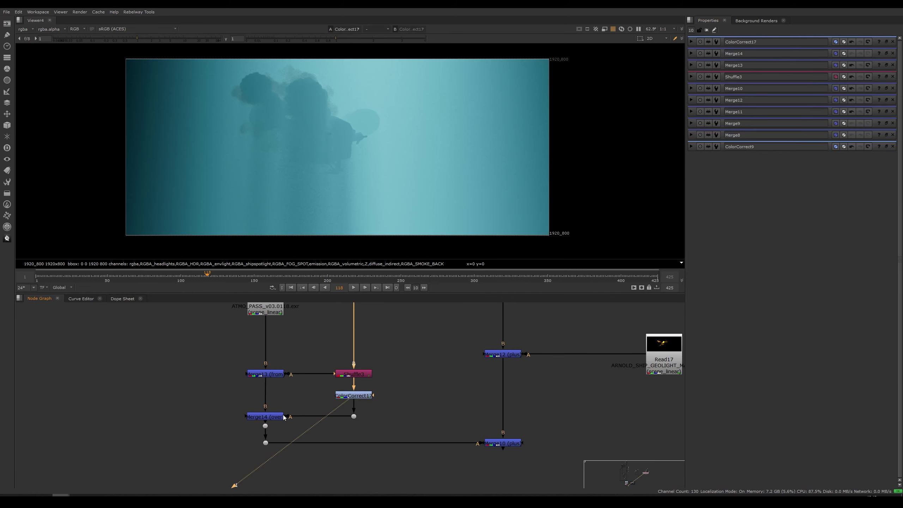
pyautogui.doubleClick(270, 417)
pyautogui.press('1')
# Set the fog-spot ColorCorrect's master gain to 0 and compare the from merge with the over merge.
pyautogui.doubleClick(360, 397)
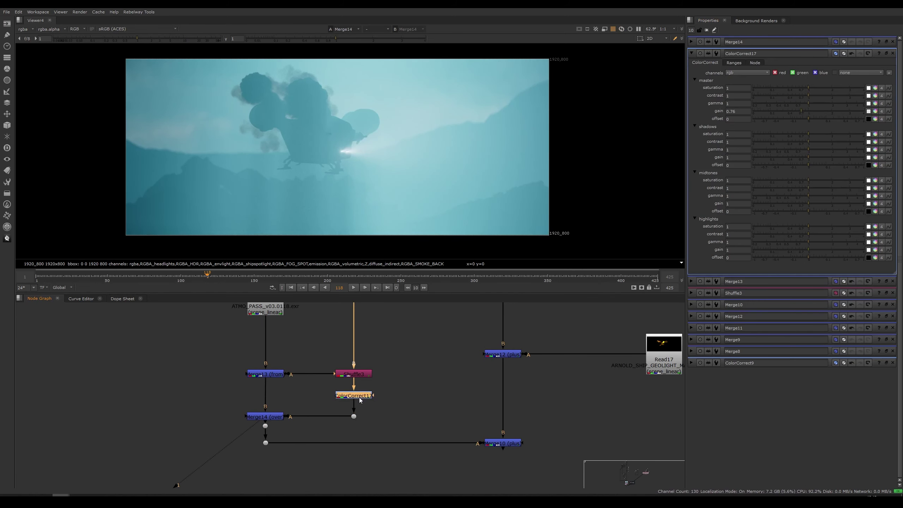
pyautogui.click(776, 102)
pyautogui.moveTo(776, 102); pyautogui.dragTo(710, 113)
pyautogui.click(273, 372)
pyautogui.press('1')
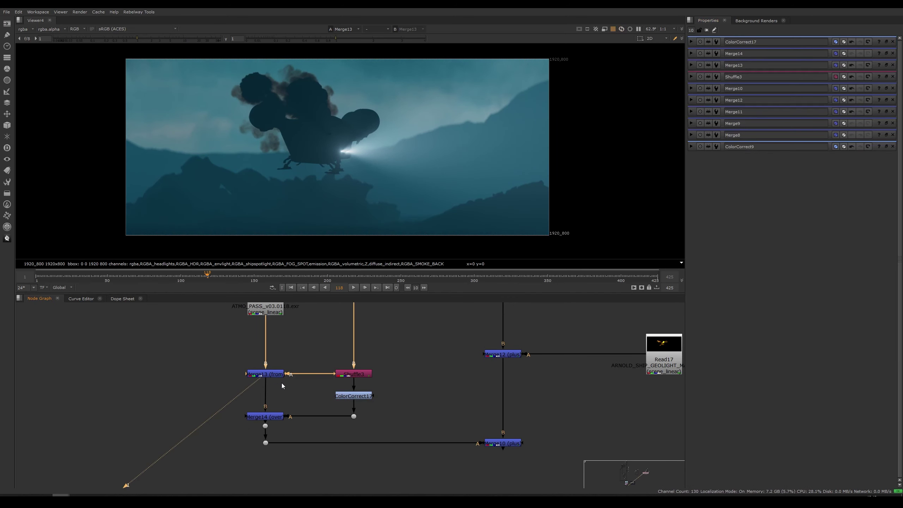
pyautogui.doubleClick(278, 417)
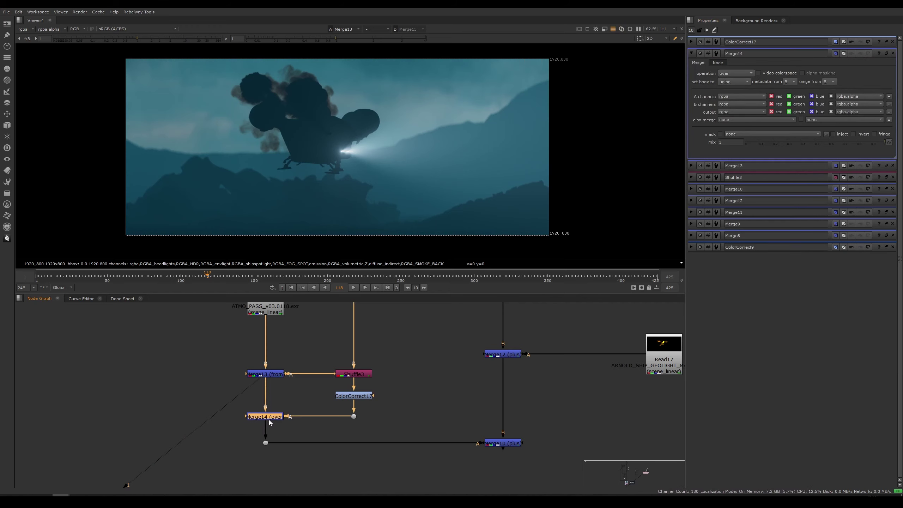
pyautogui.press('1')
# At frame 26, set the fog-spot ColorCorrect's master gain to 0.54 and keyframe it.
pyautogui.doubleClick(365, 398)
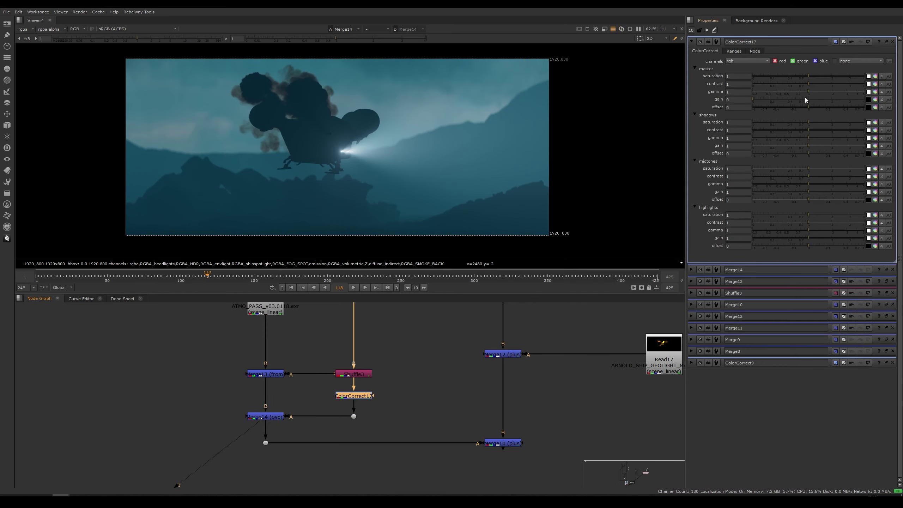
pyautogui.moveTo(806, 100); pyautogui.dragTo(752, 103)
pyautogui.click(70, 277)
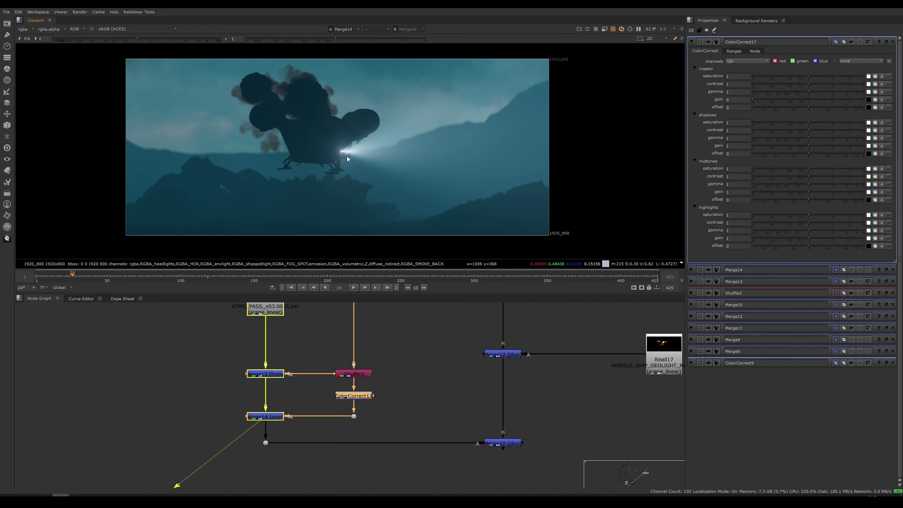
pyautogui.moveTo(809, 99)
pyautogui.mouseDown()
pyautogui.moveTo(778, 105)
pyautogui.moveTo(798, 99)
pyautogui.moveTo(793, 106)
pyautogui.mouseUp()
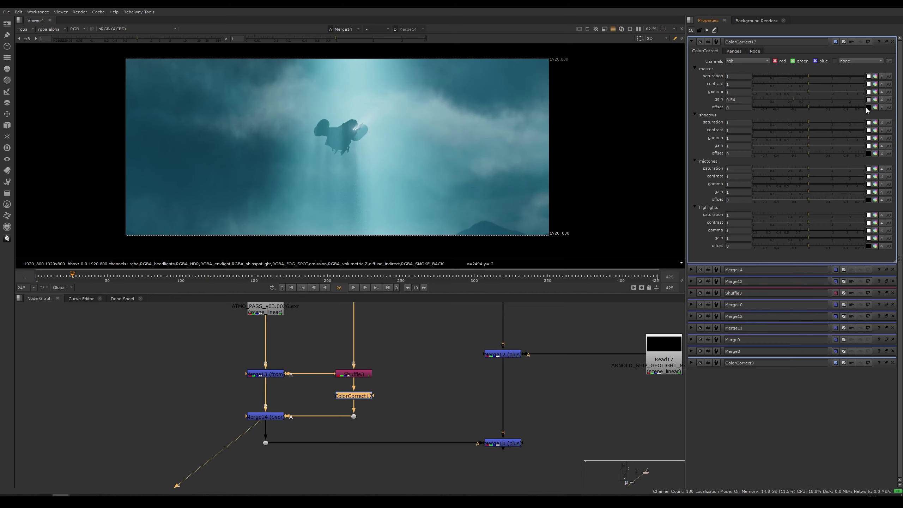
pyautogui.click(889, 99)
pyautogui.click(864, 102)
# At frame 101, keyframe the fog-spot ColorCorrect's master gain at 0.14.
pyautogui.click(169, 276)
pyautogui.moveTo(170, 276); pyautogui.dragTo(183, 276)
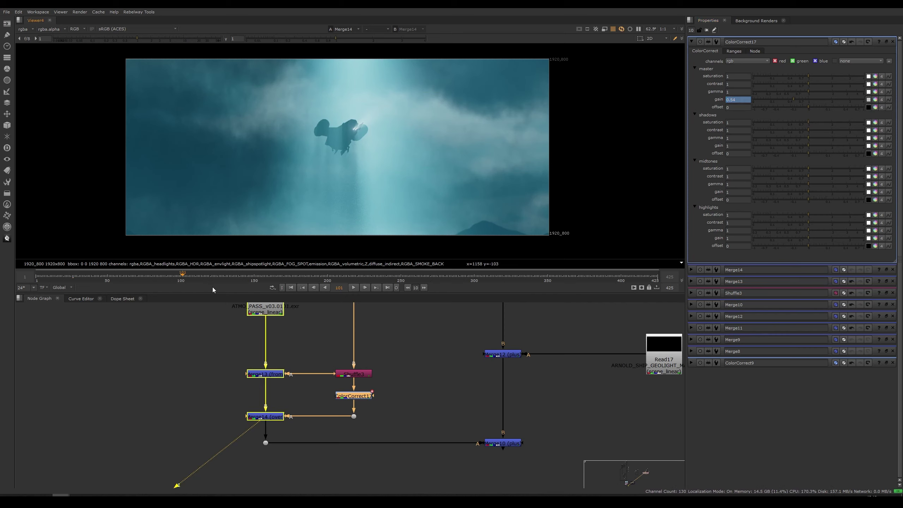
pyautogui.moveTo(796, 100); pyautogui.dragTo(773, 100)
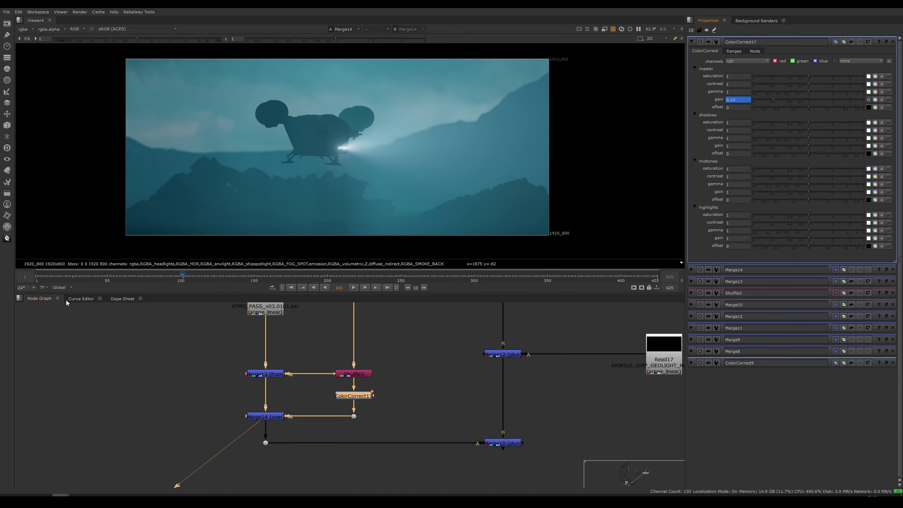
# Open the fog-spot gain animation in the Curve Editor and smooth its keys into an eased curve.
pyautogui.click(81, 298)
pyautogui.moveTo(313, 363); pyautogui.dragTo(249, 398)
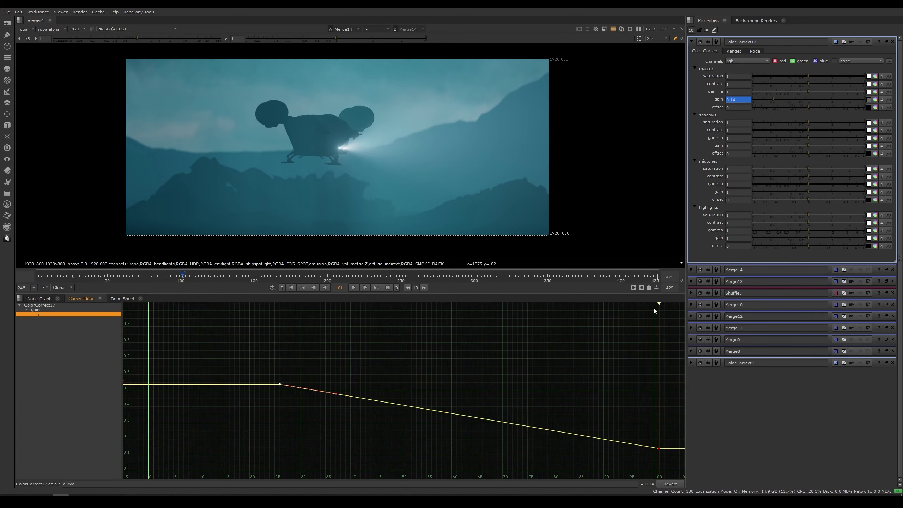
pyautogui.keyDown('alt'); pyautogui.moveTo(555, 381); pyautogui.dragTo(527, 370, button='middle'); pyautogui.keyUp('alt')
pyautogui.moveTo(528, 369); pyautogui.dragTo(358, 316, button='middle')
pyautogui.click(477, 402)
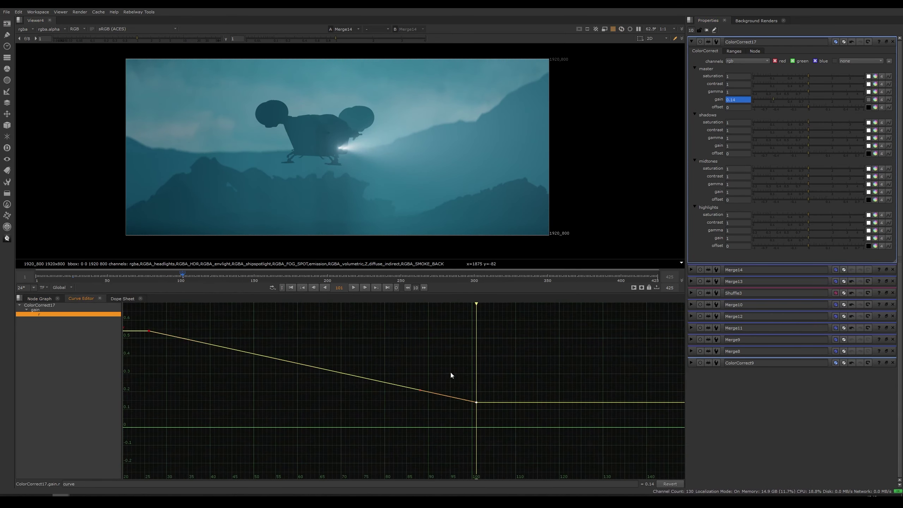
pyautogui.moveTo(476, 305); pyautogui.dragTo(336, 310)
pyautogui.keyDown('ctrl'); pyautogui.keyDown('alt'); pyautogui.click(507, 402); pyautogui.keyUp('alt'); pyautogui.keyUp('ctrl')
pyautogui.moveTo(332, 335); pyautogui.dragTo(532, 360, button='middle')
pyautogui.moveTo(387, 332); pyautogui.dragTo(336, 366)
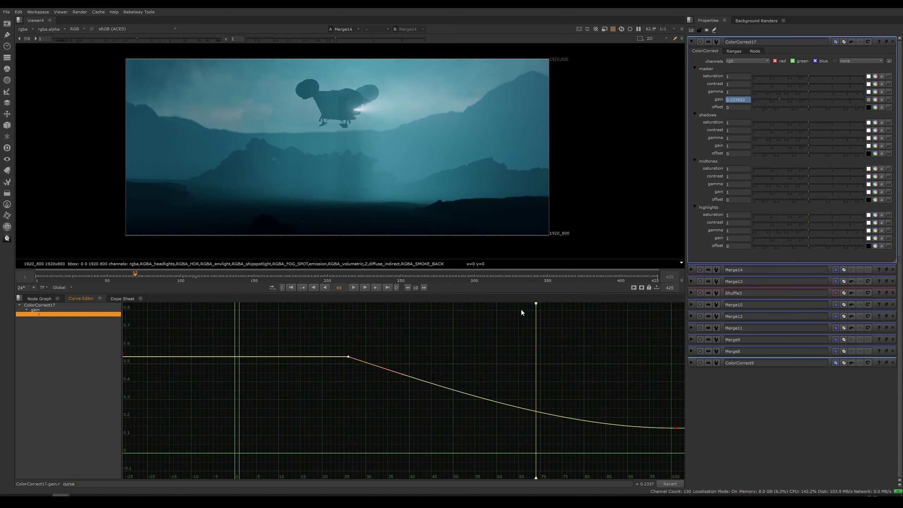
# Add a 0.54 key to the gain curve and move it to about frame 30, so the fade starts there.
pyautogui.moveTo(536, 305); pyautogui.dragTo(330, 313)
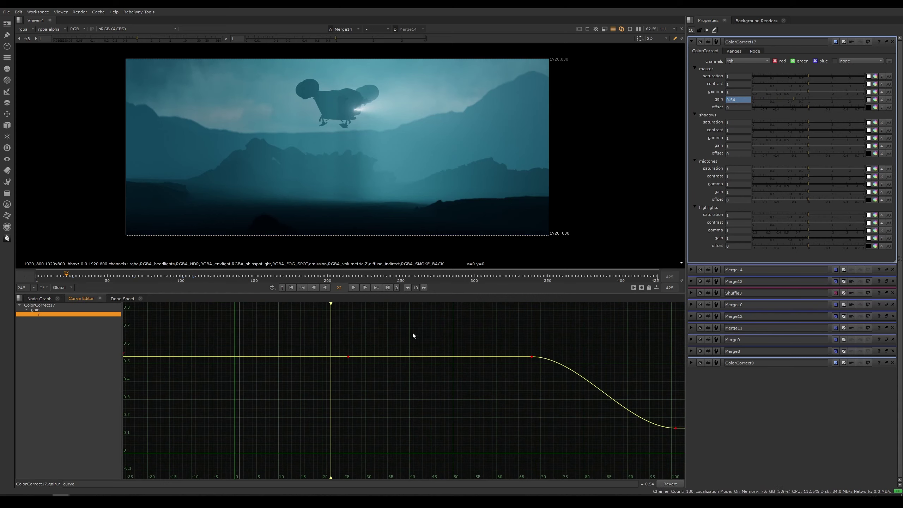
pyautogui.scroll(-1, 429, 331)
pyautogui.moveTo(525, 354); pyautogui.dragTo(372, 355)
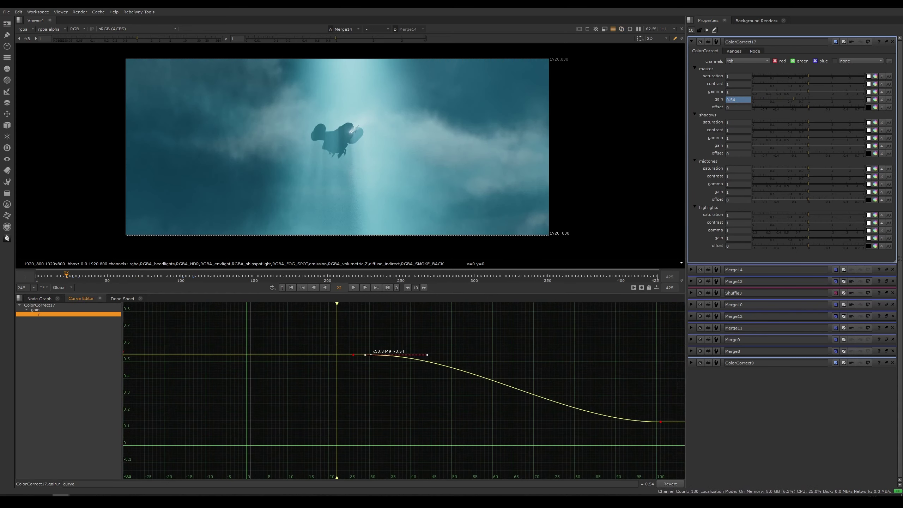
# Play back the opening frames in the node graph layout to check the animated fog-spot gain.
pyautogui.press('l')
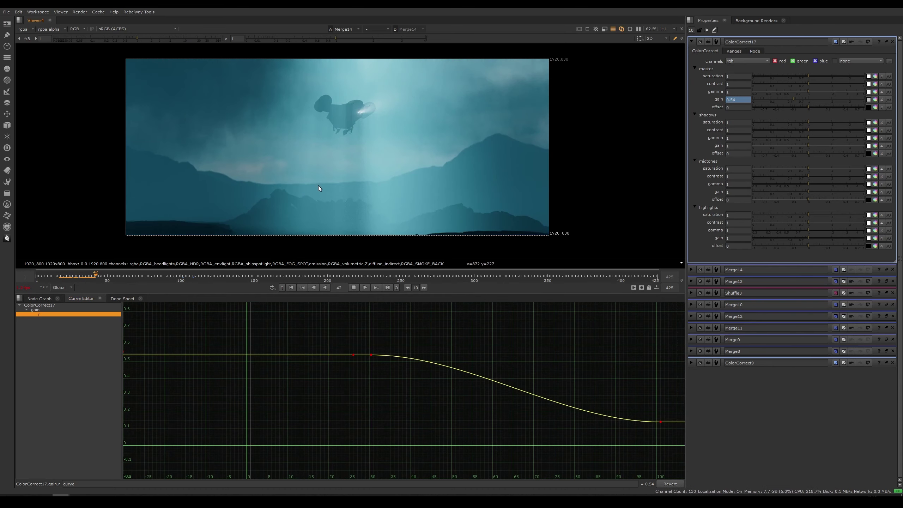
pyautogui.click(39, 298)
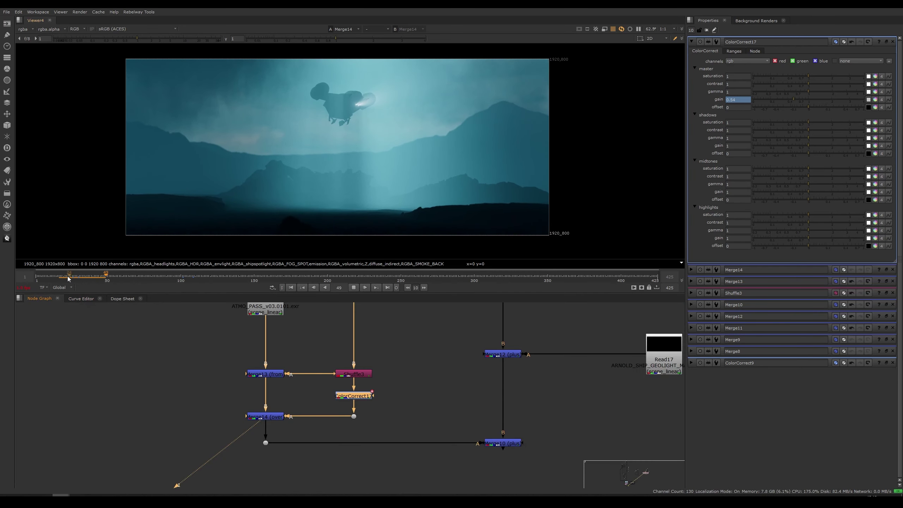
pyautogui.click(40, 277)
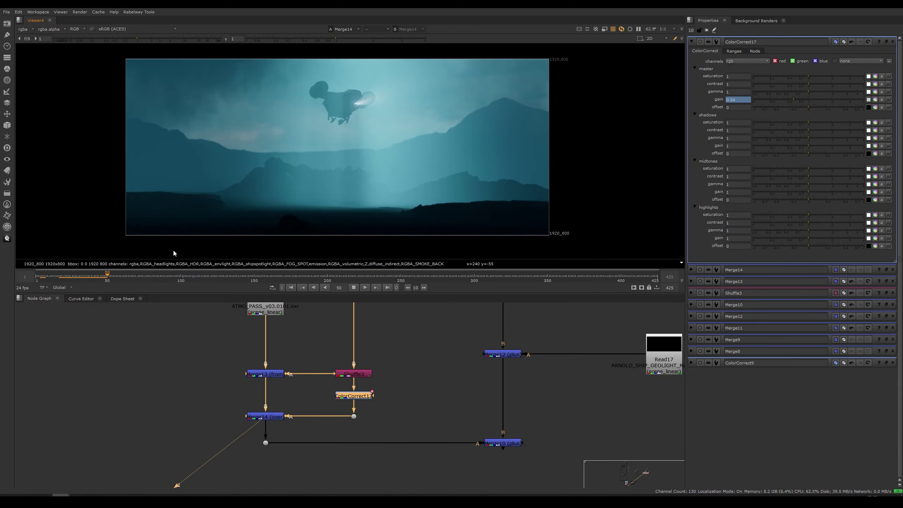
pyautogui.click(81, 279)
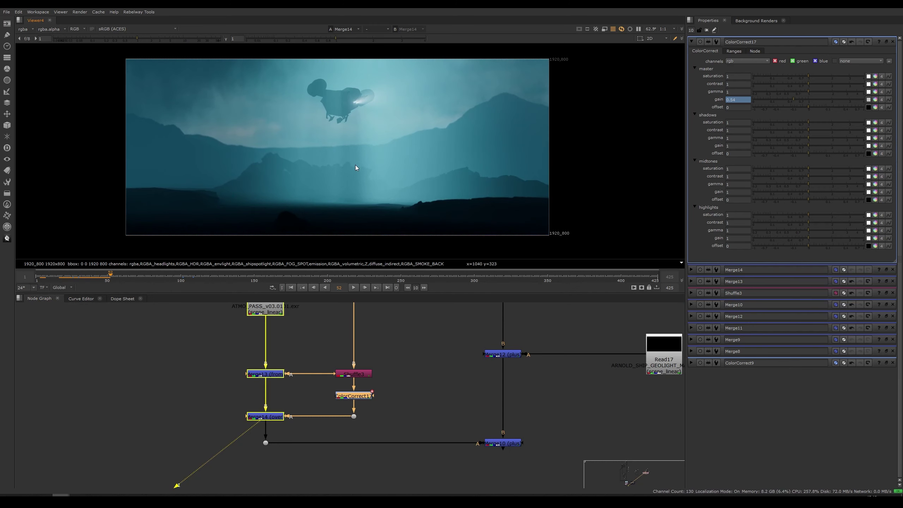
# View the plus merge that adds the atmosphere and examine the full composite at frames 62 and 77.
pyautogui.doubleClick(500, 443)
pyautogui.press('1')
pyautogui.click(476, 432)
pyautogui.moveTo(347, 143); pyautogui.dragTo(322, 160, button='middle')
pyautogui.moveTo(111, 276); pyautogui.dragTo(126, 277)
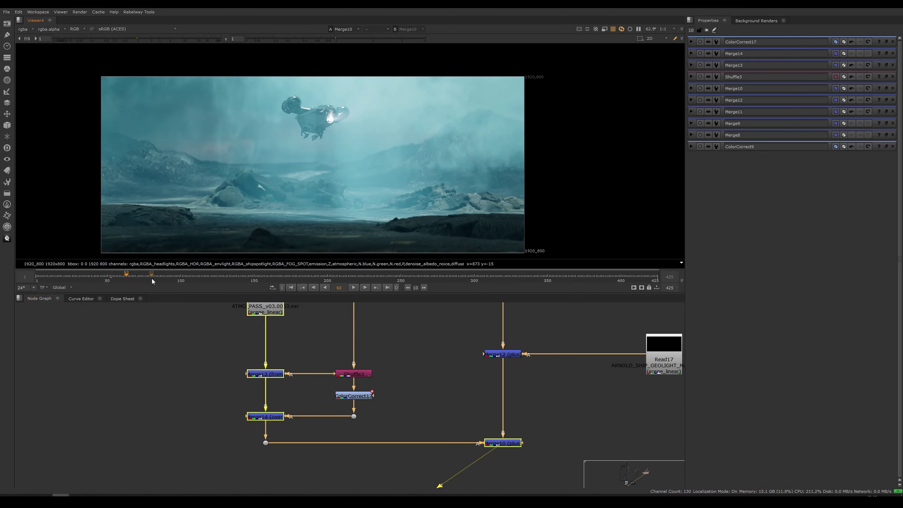
pyautogui.moveTo(298, 205); pyautogui.dragTo(308, 175, button='middle')
pyautogui.click(147, 276)
pyautogui.moveTo(526, 452); pyautogui.dragTo(486, 395, button='middle')
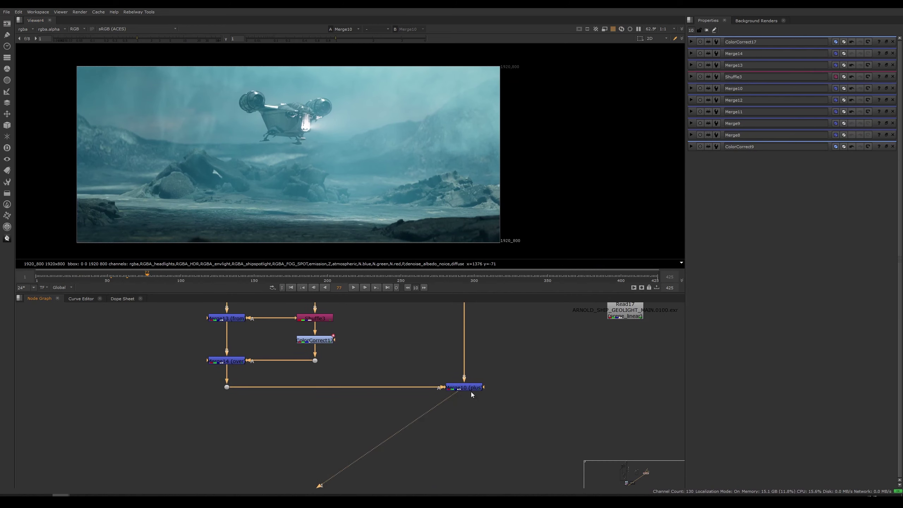
# Add a ColorCorrect, connect it below the atmosphere's plus merge, align it vertically and view it.
pyautogui.click(472, 428)
pyautogui.press('c')
pyautogui.moveTo(465, 451); pyautogui.dragTo(459, 430, button='middle')
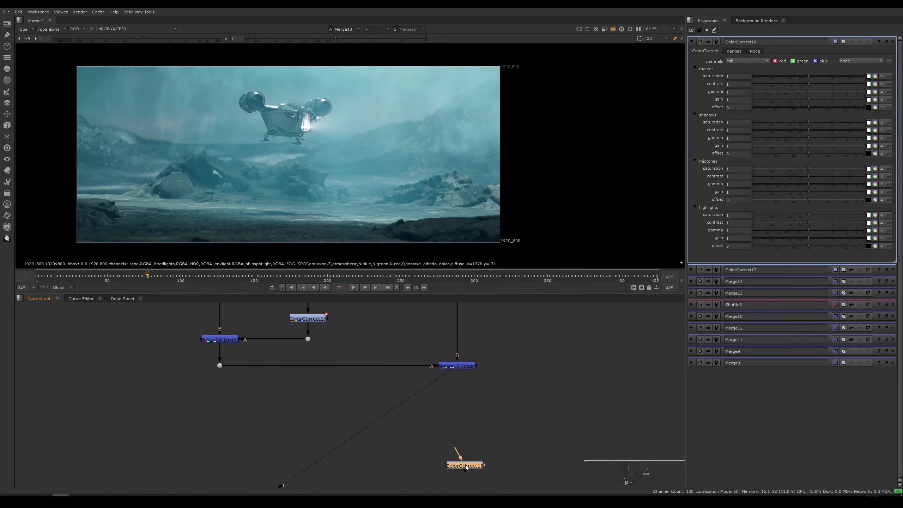
pyautogui.moveTo(459, 458); pyautogui.dragTo(456, 366)
pyautogui.press('1')
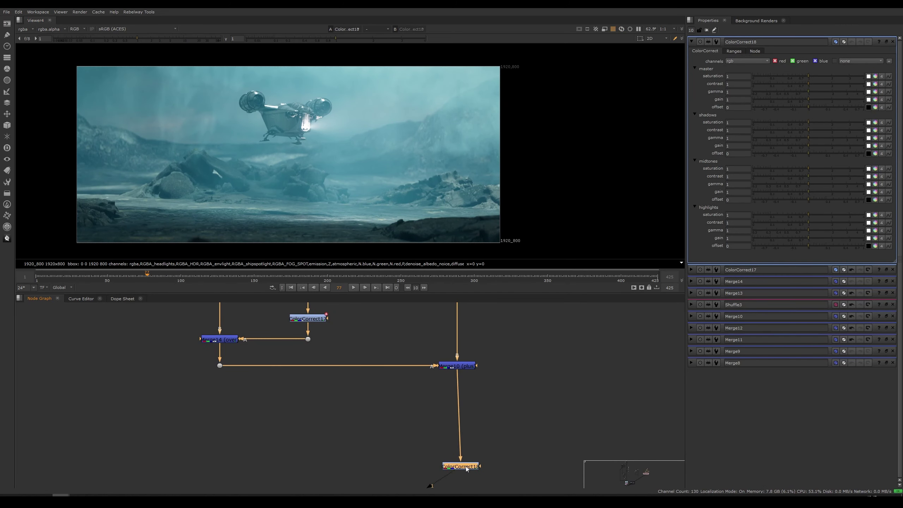
pyautogui.moveTo(467, 469); pyautogui.dragTo(461, 469)
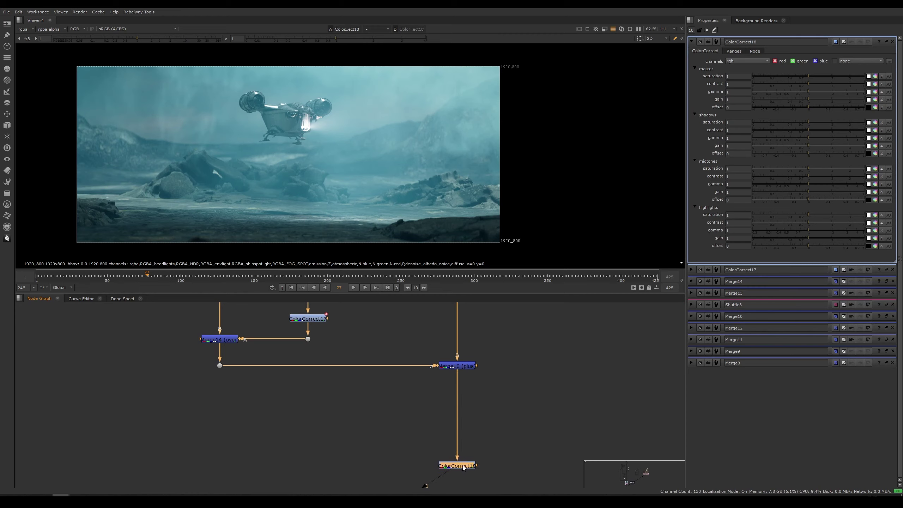
# Set the new final ColorCorrect's master gain to 0.5.
pyautogui.click(790, 107)
pyautogui.keyDown('ctrl'); pyautogui.click(796, 107); pyautogui.keyUp('ctrl')
pyautogui.moveTo(797, 99); pyautogui.dragTo(794, 101)
pyautogui.moveTo(359, 177); pyautogui.dragTo(359, 217, button='middle')
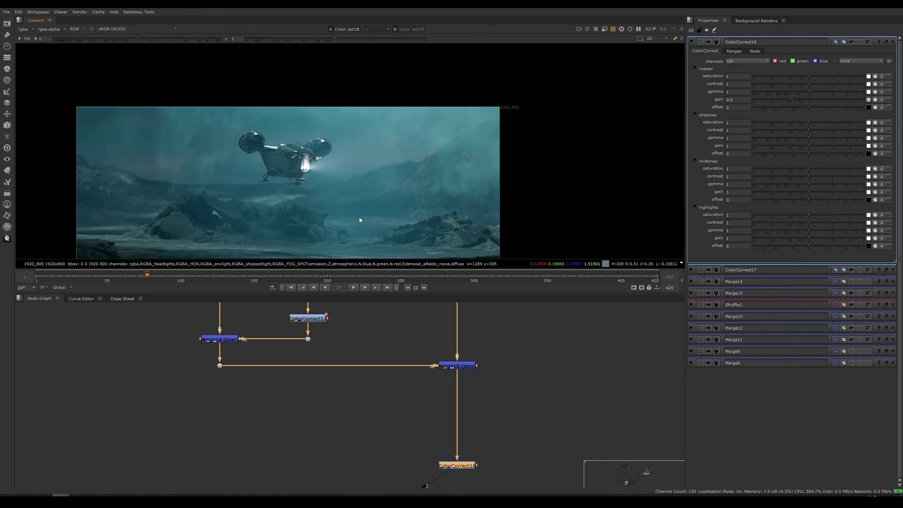
# View the Read14 clouds pass on its own near the start of the merge chain.
pyautogui.moveTo(389, 337); pyautogui.dragTo(357, 411, button='middle')
pyautogui.scroll(-3, 357, 343)
pyautogui.moveTo(357, 343); pyautogui.dragTo(356, 432, button='middle')
pyautogui.moveTo(346, 336); pyautogui.dragTo(335, 406, button='middle')
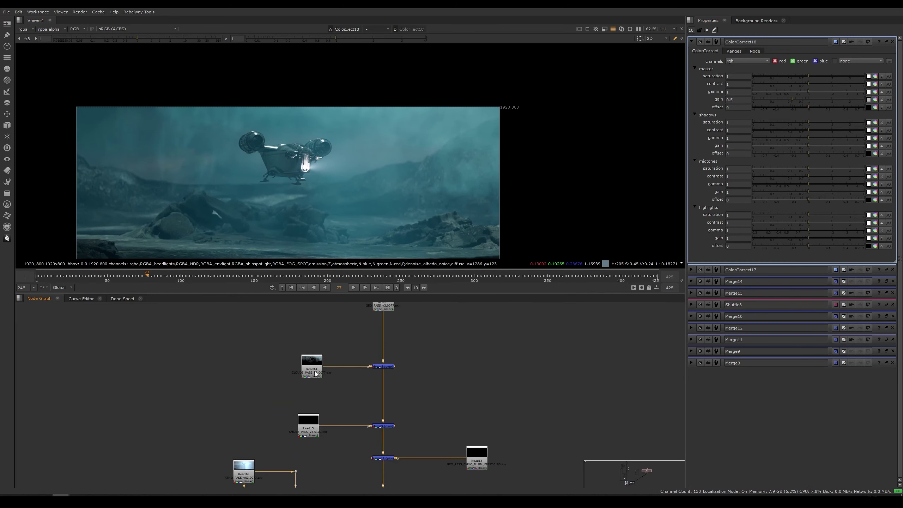
pyautogui.moveTo(314, 371); pyautogui.dragTo(309, 371)
pyautogui.press('1')
pyautogui.doubleClick(308, 371)
# Set the mix of the merge fed by Read14 to 0.425 and view the final ColorCorrect.
pyautogui.click(366, 377)
pyautogui.scroll(1, 367, 377)
pyautogui.scroll(1, 367, 380)
pyautogui.click(385, 365)
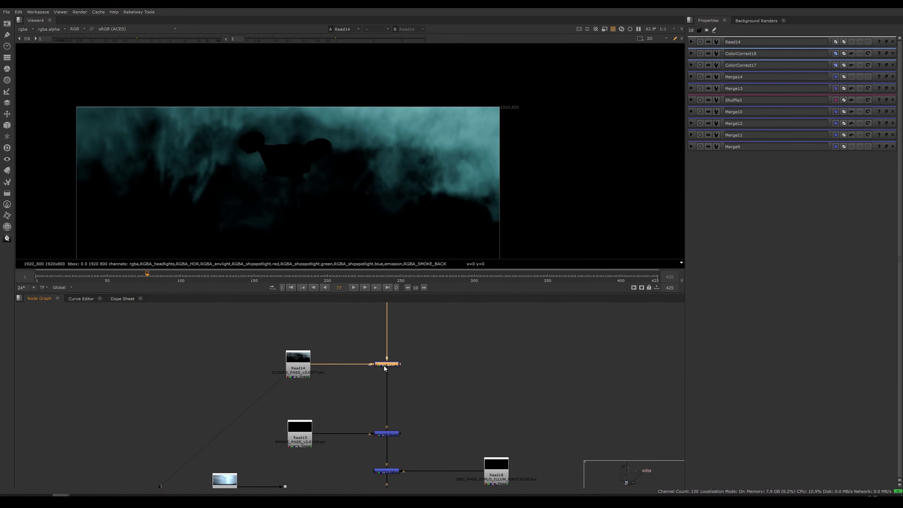
pyautogui.press('1')
pyautogui.doubleClick(387, 366)
pyautogui.moveTo(830, 130); pyautogui.dragTo(806, 130)
pyautogui.moveTo(424, 491); pyautogui.dragTo(427, 428, button='middle')
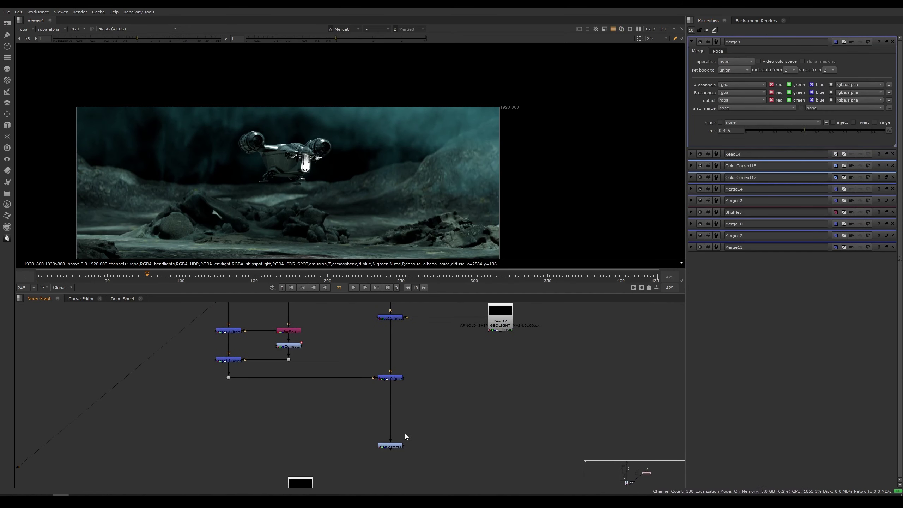
pyautogui.click(393, 445)
pyautogui.press('1')
pyautogui.moveTo(352, 451); pyautogui.dragTo(346, 407, button='middle')
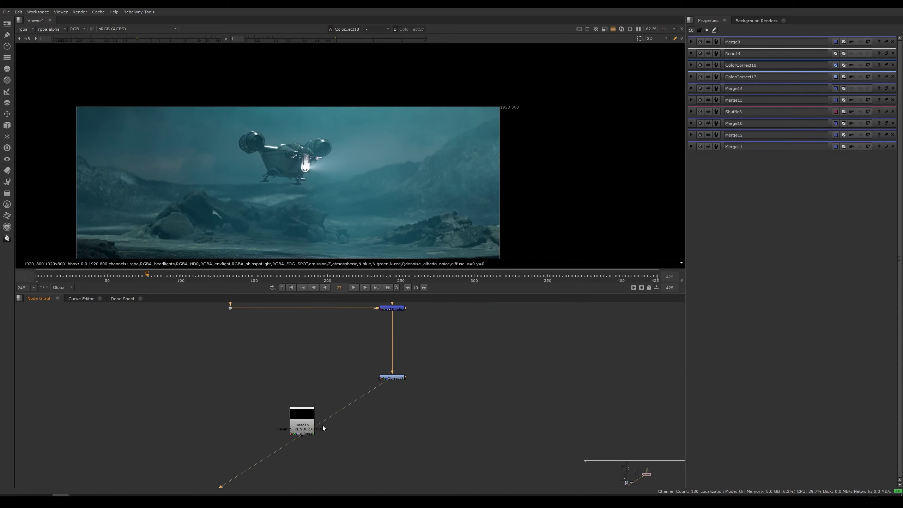
# Scrub the final composite through frames 106 to 124 and examine the explosion, smoke and fire light up close.
pyautogui.moveTo(309, 423); pyautogui.dragTo(301, 412)
pyautogui.moveTo(310, 390); pyautogui.dragTo(289, 455, button='middle')
pyautogui.moveTo(333, 356); pyautogui.dragTo(338, 492, button='middle')
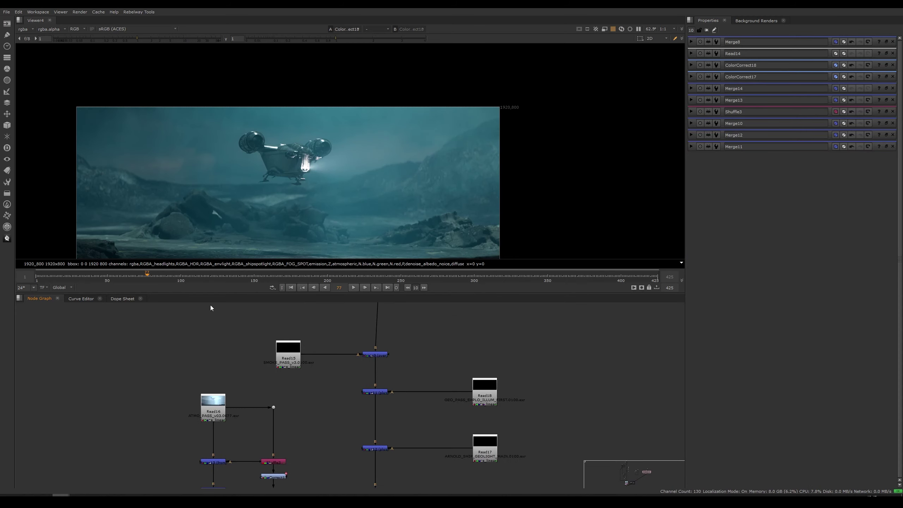
pyautogui.moveTo(173, 276); pyautogui.dragTo(190, 278)
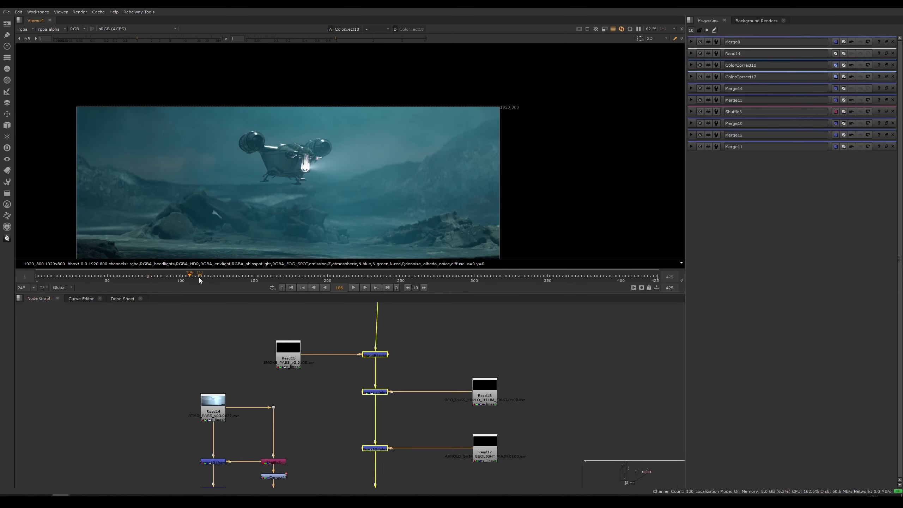
pyautogui.moveTo(288, 189); pyautogui.dragTo(305, 152, button='middle')
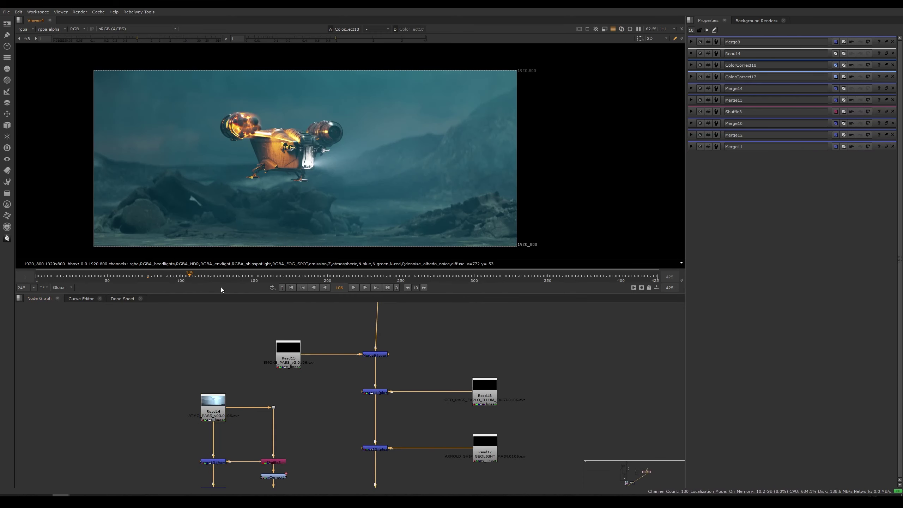
pyautogui.click(199, 275)
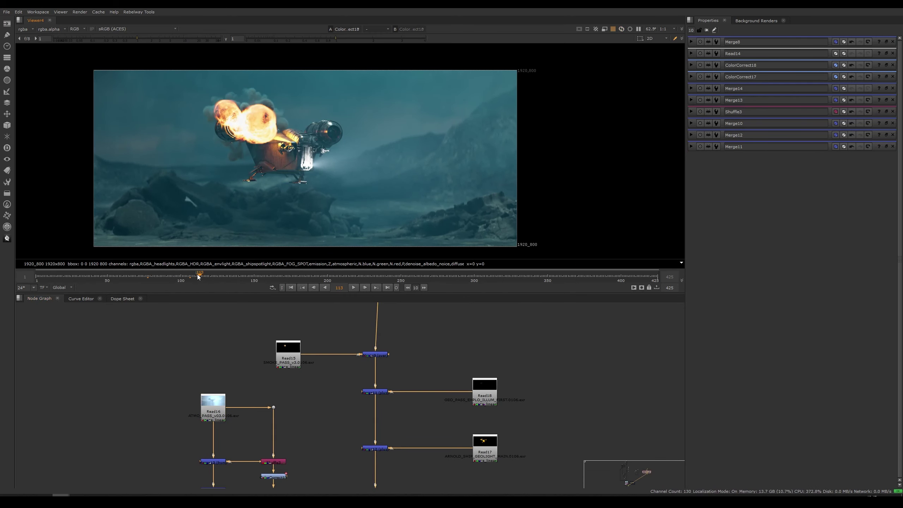
pyautogui.moveTo(198, 274); pyautogui.dragTo(221, 275)
pyautogui.click(206, 274)
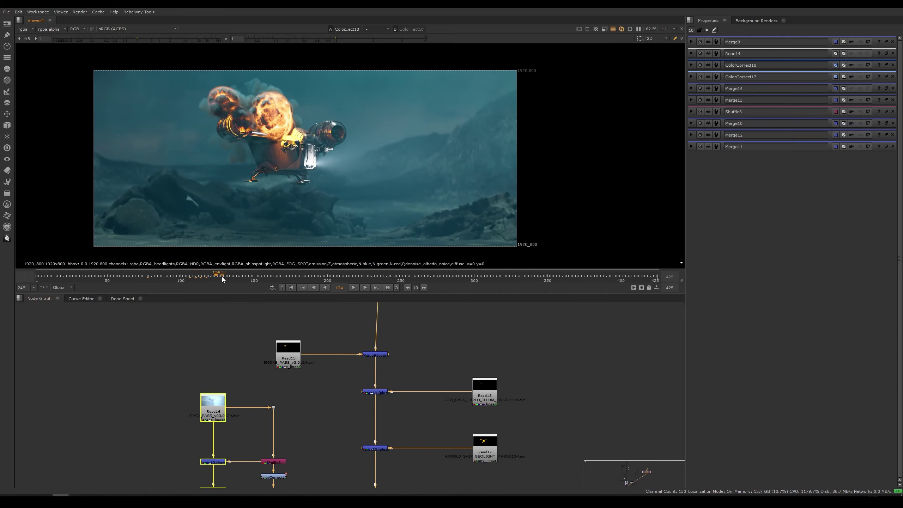
pyautogui.scroll(3, 308, 95)
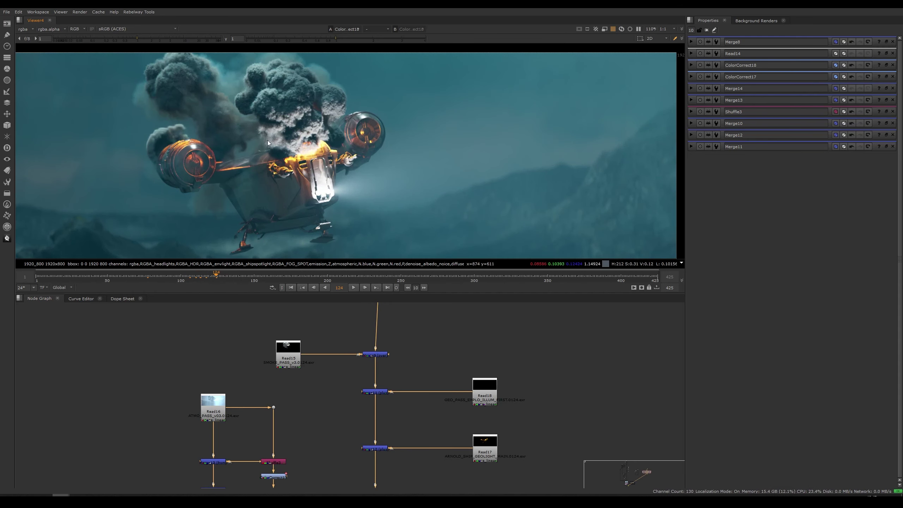
pyautogui.scroll(-2, 284, 118)
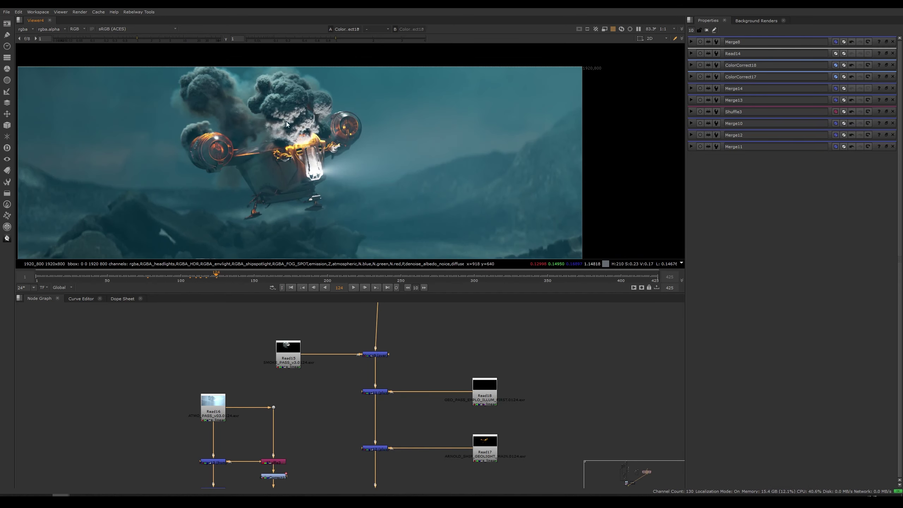
# Position the Read19 sparks pass and the final ColorCorrect next to each other at the end of the node chain.
pyautogui.moveTo(286, 114); pyautogui.dragTo(283, 126, button='middle')
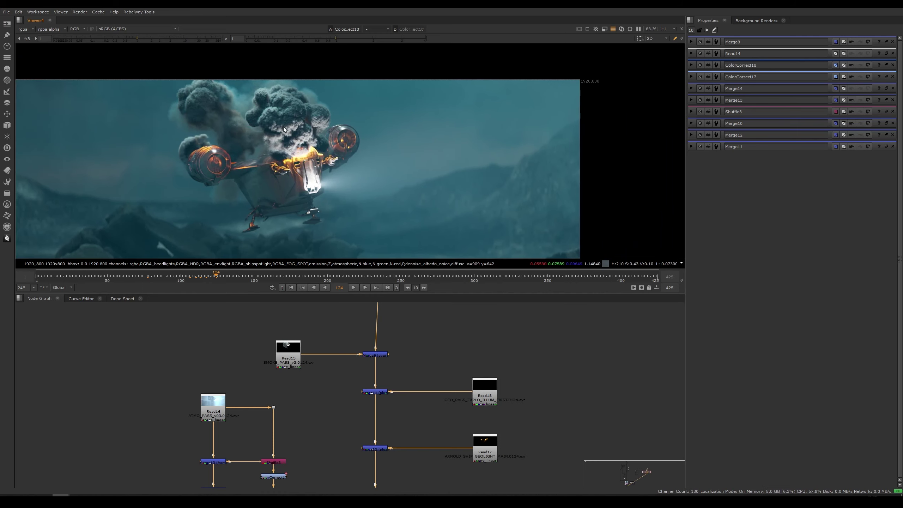
pyautogui.scroll(4, 216, 160)
pyautogui.scroll(-5, 315, 142)
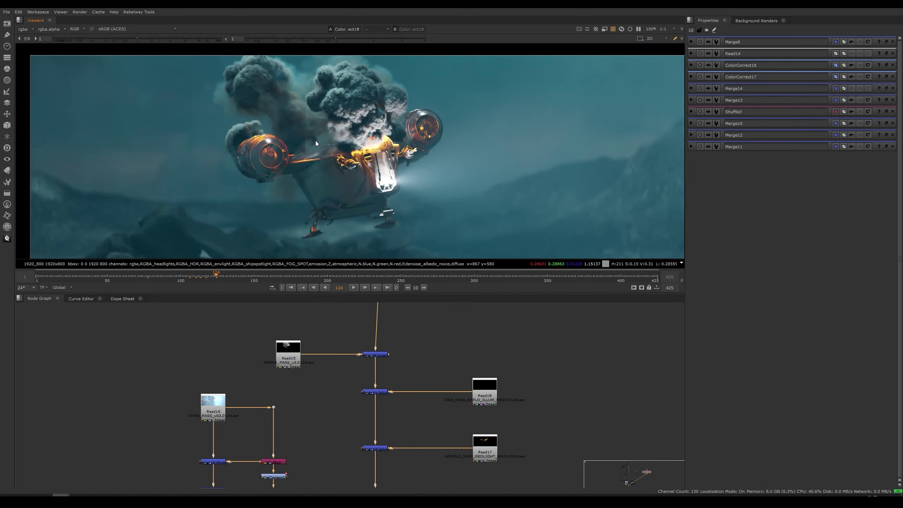
pyautogui.moveTo(404, 369); pyautogui.dragTo(411, 384, button='middle')
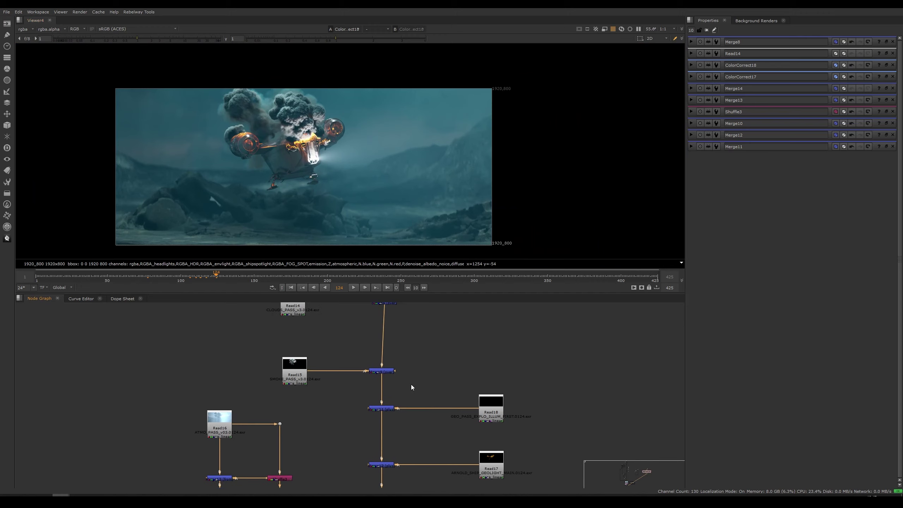
pyautogui.moveTo(386, 373); pyautogui.dragTo(388, 373)
pyautogui.moveTo(400, 377); pyautogui.dragTo(414, 336, button='middle')
pyautogui.moveTo(341, 423); pyautogui.dragTo(342, 322, button='middle')
pyautogui.moveTo(304, 488); pyautogui.dragTo(300, 408, button='middle')
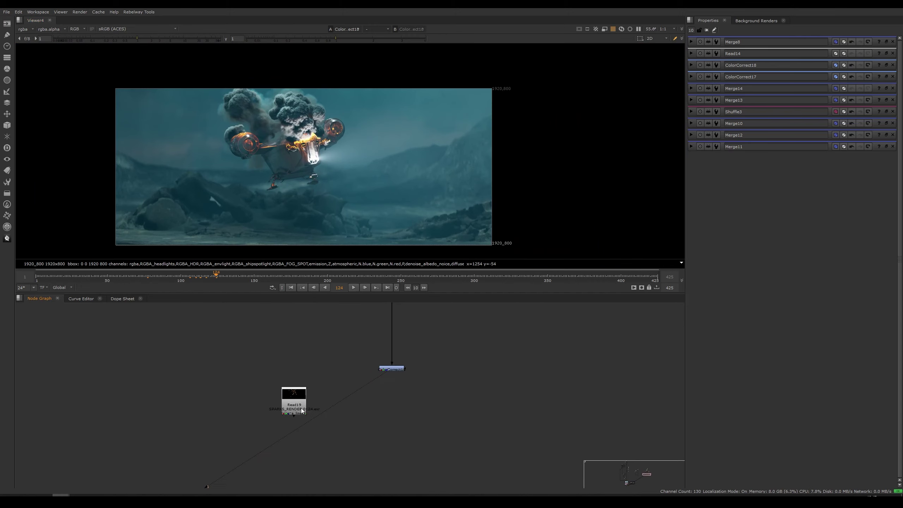
pyautogui.moveTo(301, 408); pyautogui.dragTo(301, 390)
pyautogui.moveTo(391, 369); pyautogui.dragTo(390, 429)
pyautogui.moveTo(304, 396); pyautogui.dragTo(314, 367)
pyautogui.moveTo(389, 424); pyautogui.dragTo(396, 341)
pyautogui.moveTo(381, 375); pyautogui.dragTo(379, 395, button='middle')
# Merge the Read19 sparks pass over the final ColorCorrect, line it up beside the new merge and view the result.
pyautogui.click(376, 405)
pyautogui.press('m')
pyautogui.moveTo(386, 401); pyautogui.dragTo(394, 364)
pyautogui.moveTo(374, 420); pyautogui.dragTo(391, 420)
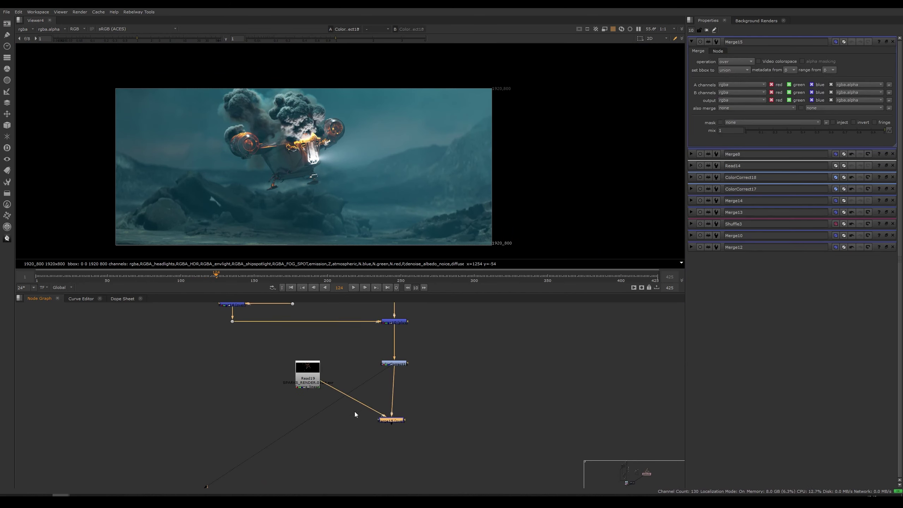
pyautogui.moveTo(308, 382); pyautogui.dragTo(309, 427)
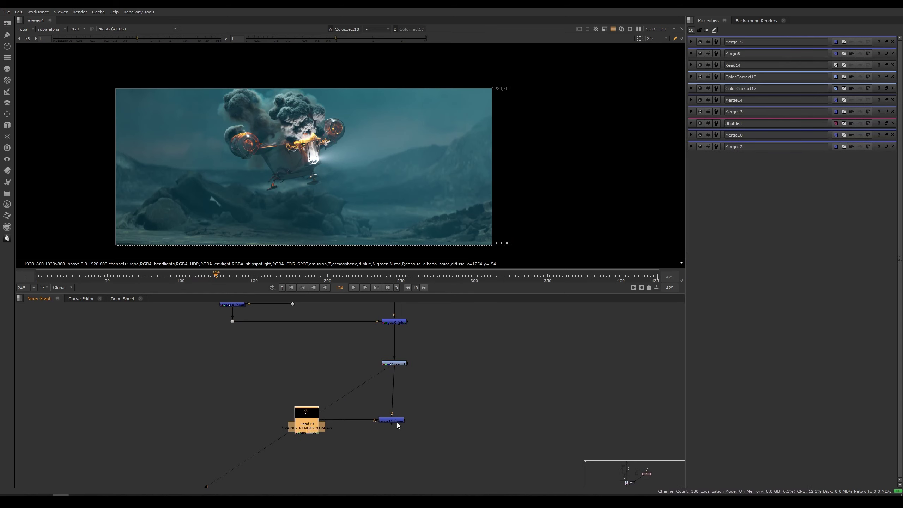
pyautogui.moveTo(397, 422); pyautogui.dragTo(403, 422)
pyautogui.press('1')
pyautogui.scroll(3, 300, 158)
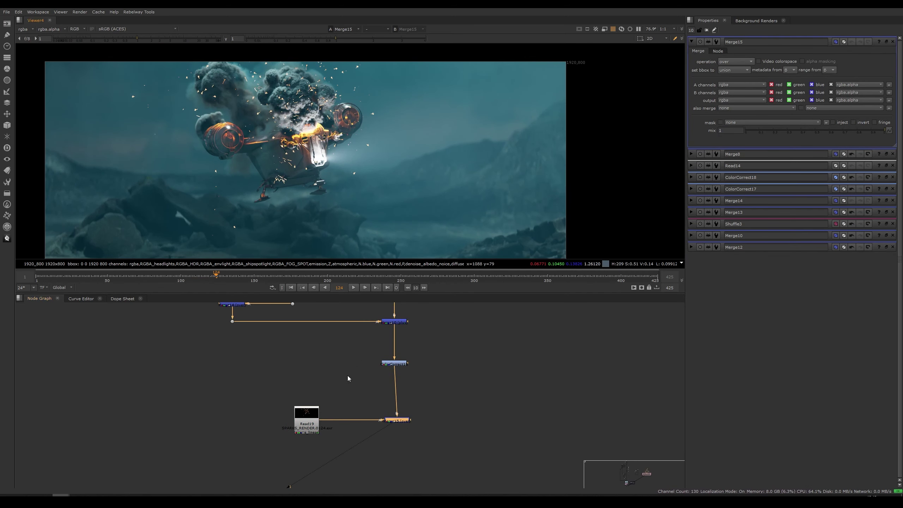
# Insert a ColorCorrect between the Read17 geo-light pass and its merge, and view its output.
pyautogui.moveTo(355, 313); pyautogui.dragTo(331, 488, button='middle')
pyautogui.click(480, 453)
pyautogui.press('1')
pyautogui.click(437, 469)
pyautogui.moveTo(437, 469); pyautogui.dragTo(416, 426, button='middle')
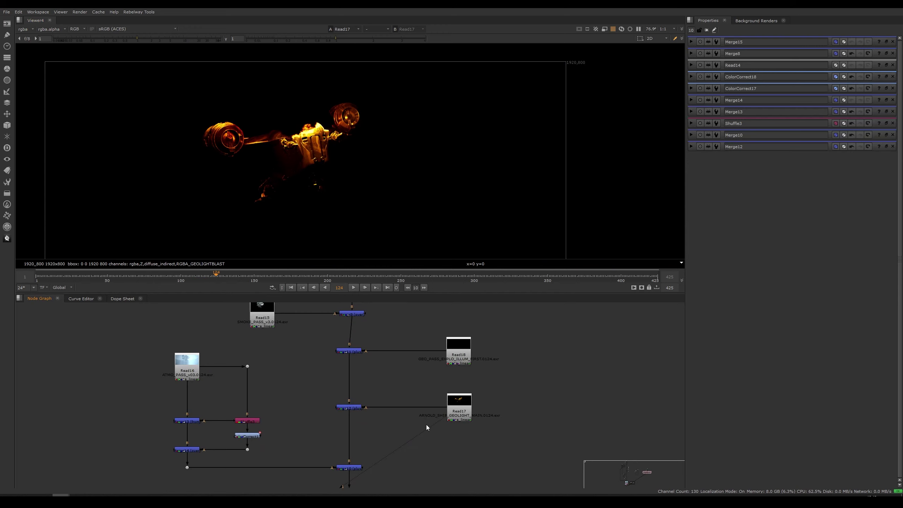
pyautogui.press('c')
pyautogui.moveTo(426, 425); pyautogui.dragTo(426, 412)
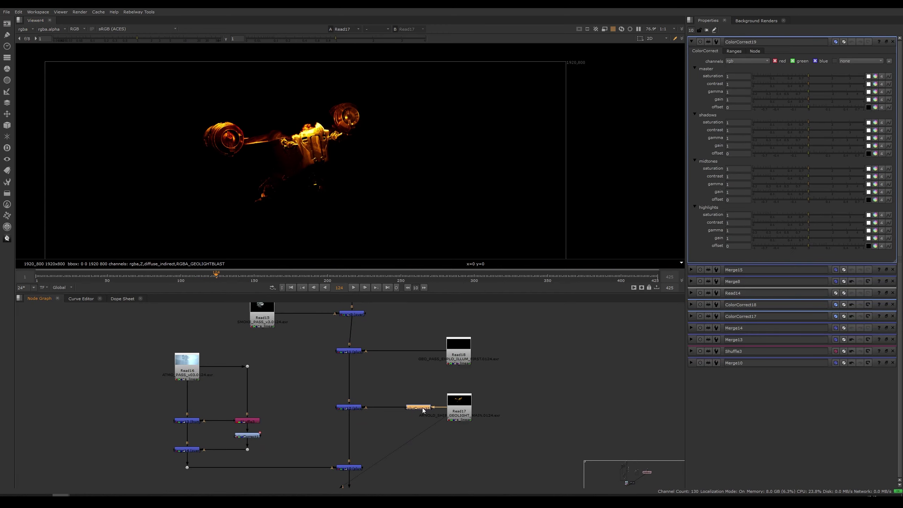
pyautogui.press('1')
# Key the new ColorCorrect's master gain at 1 on frame 114 and at 0 on frame 129.
pyautogui.moveTo(212, 276); pyautogui.dragTo(201, 275)
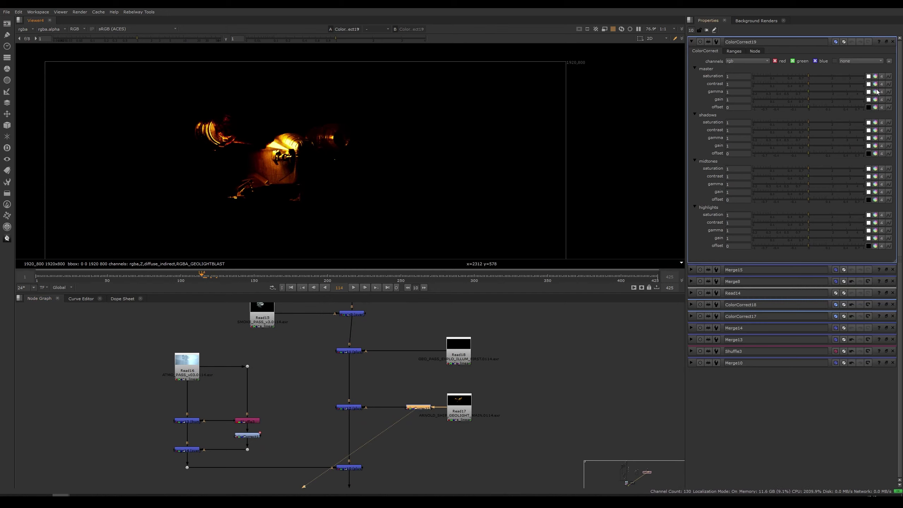
pyautogui.rightClick(832, 101)
pyautogui.click(846, 105)
pyautogui.click(223, 275)
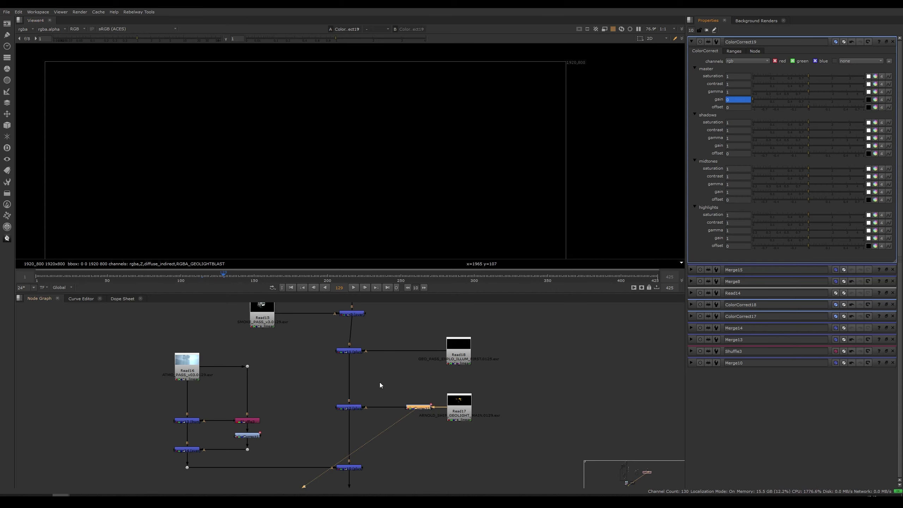
# View the merge fed by Read17 and play through the explosion to check the light's fade-out.
pyautogui.click(359, 407)
pyautogui.press('1')
pyautogui.moveTo(216, 276); pyautogui.dragTo(198, 276)
pyautogui.press('l')
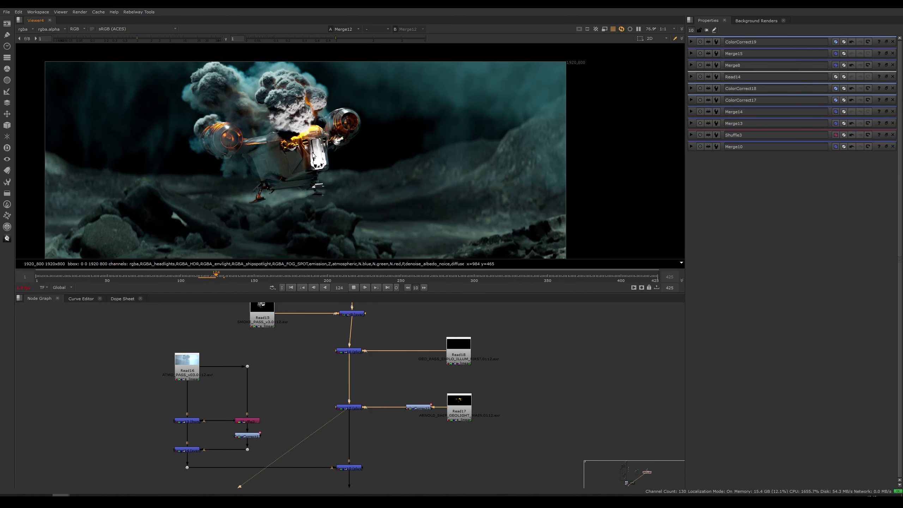
pyautogui.press('k')
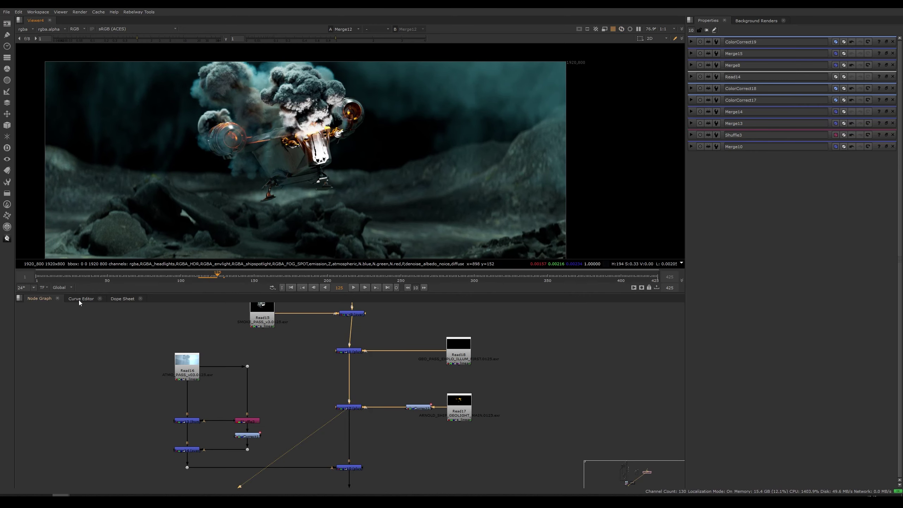
# Open the Read17 ColorCorrect's gain curve and shift both keys four frames earlier, to frames 110 and 125.
pyautogui.click(80, 299)
pyautogui.click(48, 301)
pyautogui.doubleClick(419, 408)
pyautogui.click(80, 299)
pyautogui.press('f')
pyautogui.rightClick(321, 368)
pyautogui.keyDown('alt'); pyautogui.moveTo(369, 351); pyautogui.dragTo(260, 367, button='middle'); pyautogui.keyUp('alt')
pyautogui.moveTo(545, 320); pyautogui.dragTo(221, 447)
pyautogui.moveTo(381, 380); pyautogui.dragTo(331, 379)
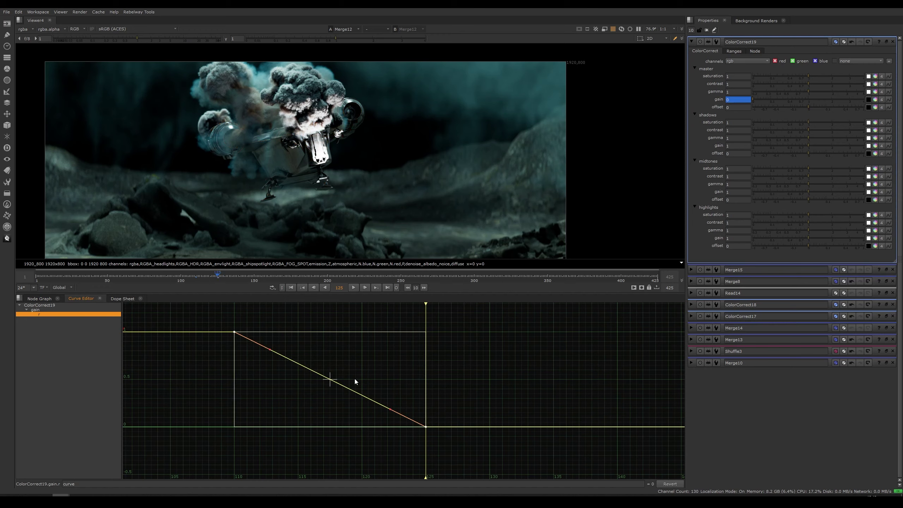
# Play the Merge12 result from frame 116 to 128 to review the shifted light fade.
pyautogui.click(310, 312)
pyautogui.press('h')
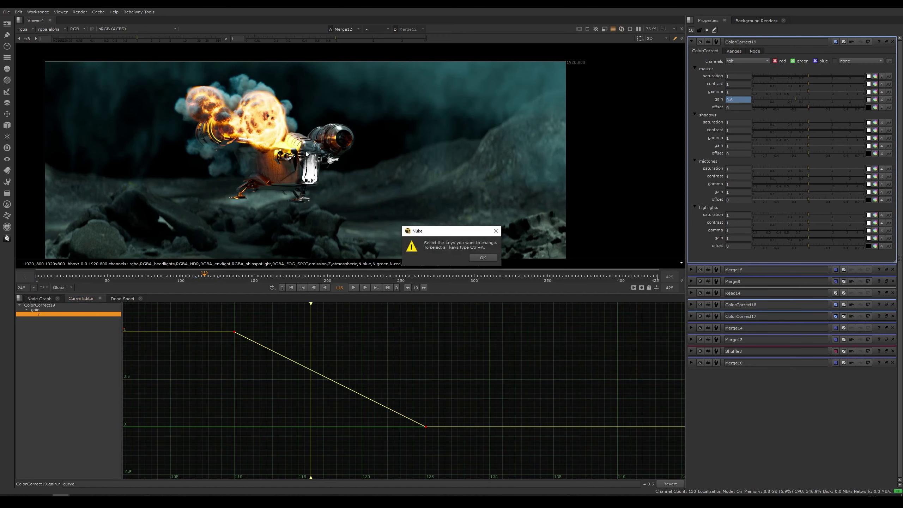
pyautogui.click(482, 257)
pyautogui.press('l')
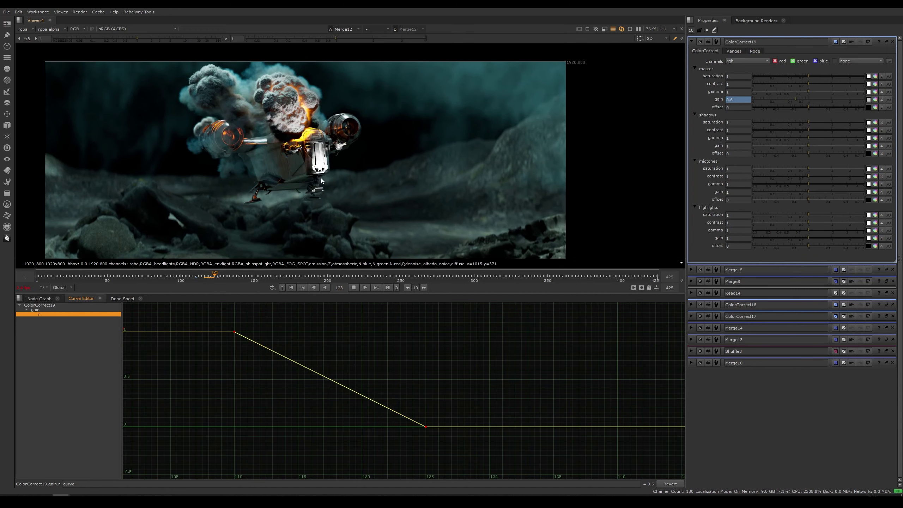
pyautogui.press('k')
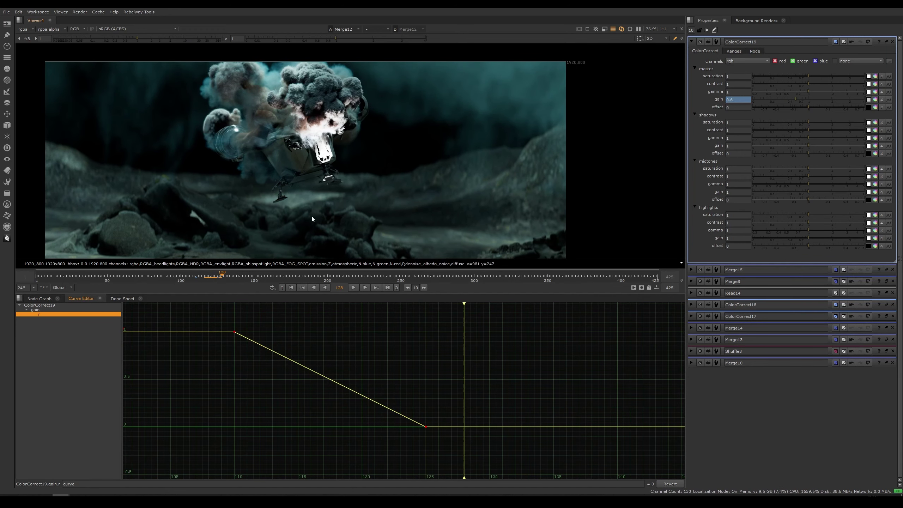
# Ease the gain fade by adding hold keys of 0 at frame 128 and 1 at frame 107, with horizontal tangents.
pyautogui.hotkey('ctrl', 'z')
pyautogui.click(234, 332)
pyautogui.moveTo(464, 303); pyautogui.dragTo(196, 303)
pyautogui.press('h')
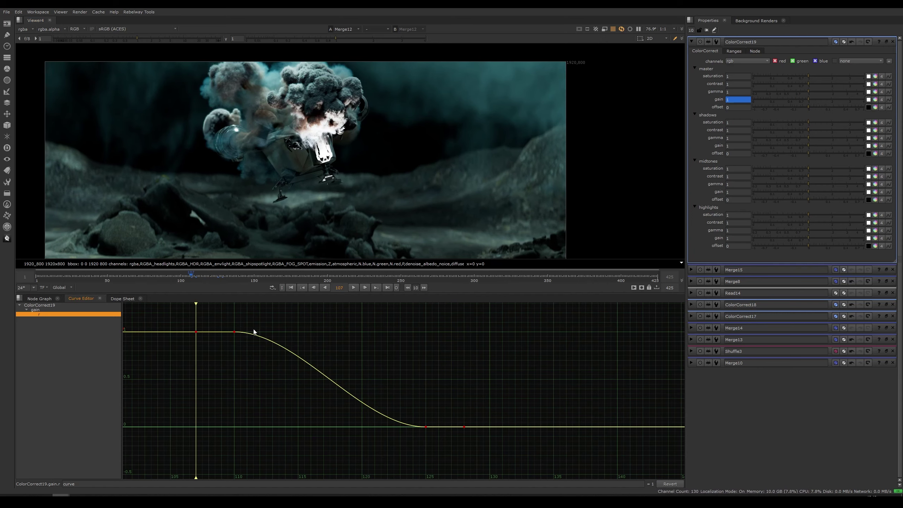
# Shift the two zero-gain keys two frames earlier so the fade ends on frame 123, and play the result.
pyautogui.moveTo(513, 391); pyautogui.dragTo(390, 449)
pyautogui.moveTo(426, 427); pyautogui.dragTo(400, 426)
pyautogui.press('l')
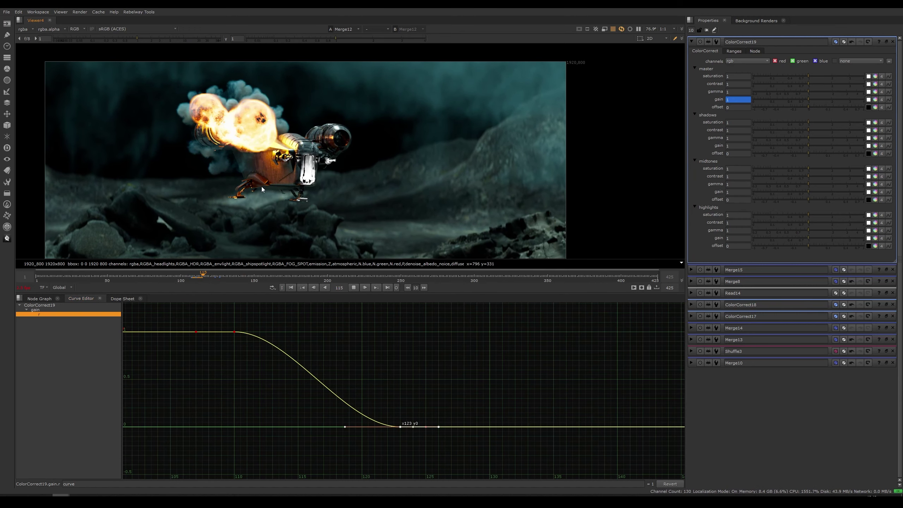
pyautogui.press('k')
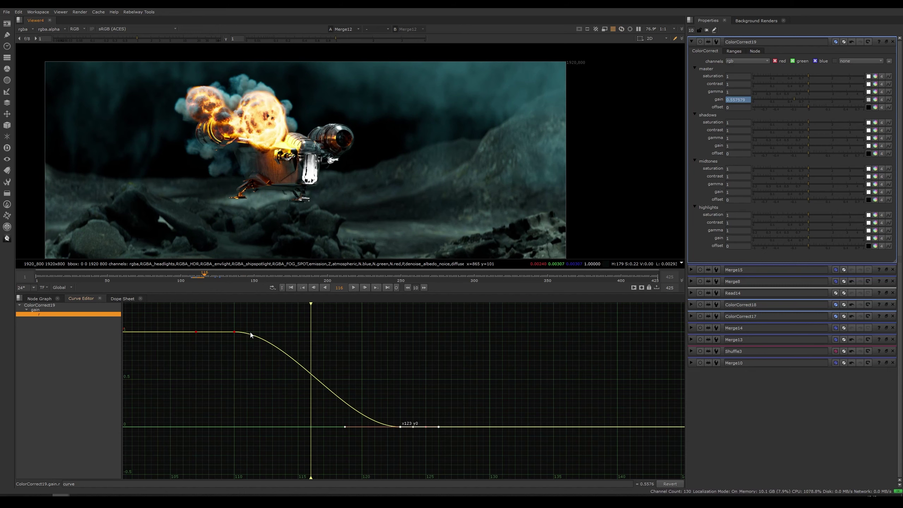
# Add a gain key of about 1.188 at frame 116 and move the starting keys earlier to frame 109, lowered to about 0.409.
pyautogui.hotkey('ctrl', 'v')
pyautogui.moveTo(311, 332); pyautogui.dragTo(311, 314)
pyautogui.moveTo(314, 326); pyautogui.dragTo(322, 344, button='middle')
pyautogui.moveTo(262, 328); pyautogui.dragTo(204, 358)
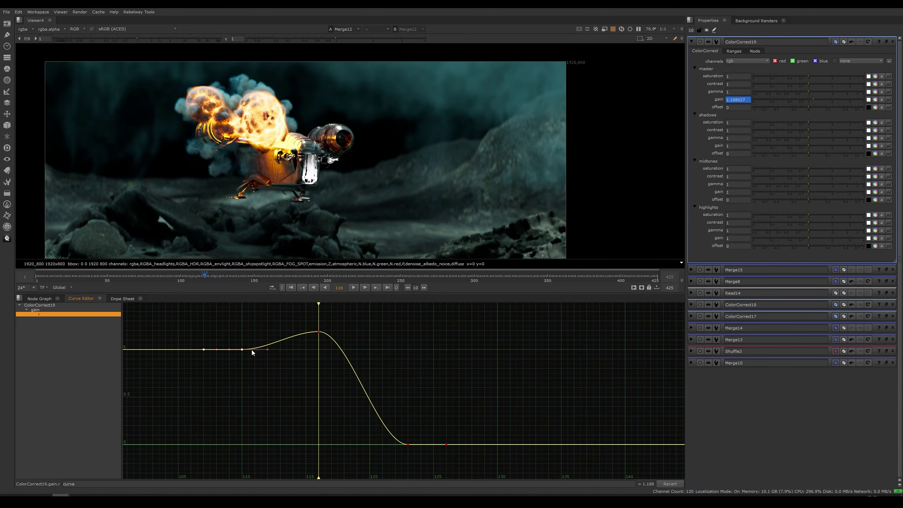
pyautogui.moveTo(242, 391); pyautogui.dragTo(234, 426)
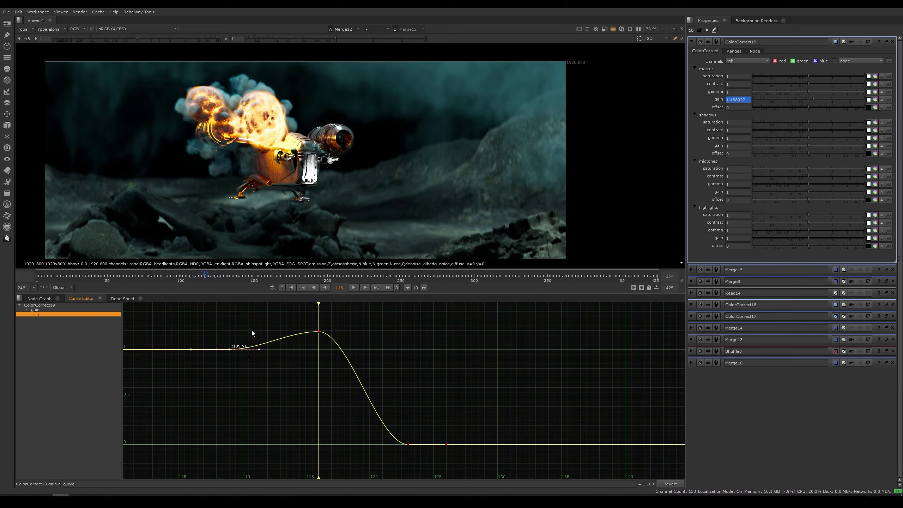
pyautogui.moveTo(227, 351); pyautogui.dragTo(246, 405)
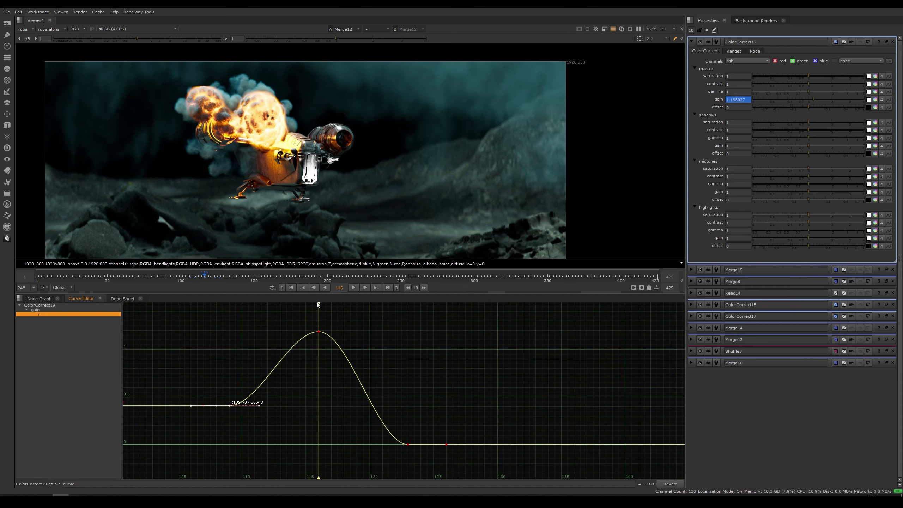
# Add a gain key of about 1.118 at frame 111, raise the frame 116 key to about 1.47 and play the flash.
pyautogui.moveTo(319, 313); pyautogui.dragTo(258, 323)
pyautogui.moveTo(241, 390); pyautogui.dragTo(255, 338)
pyautogui.hotkey('ctrl', 'c')
pyautogui.hotkey('ctrl', 'v')
pyautogui.moveTo(319, 331); pyautogui.dragTo(319, 304)
pyautogui.moveTo(300, 345); pyautogui.dragTo(292, 367, button='middle')
pyautogui.press('l')
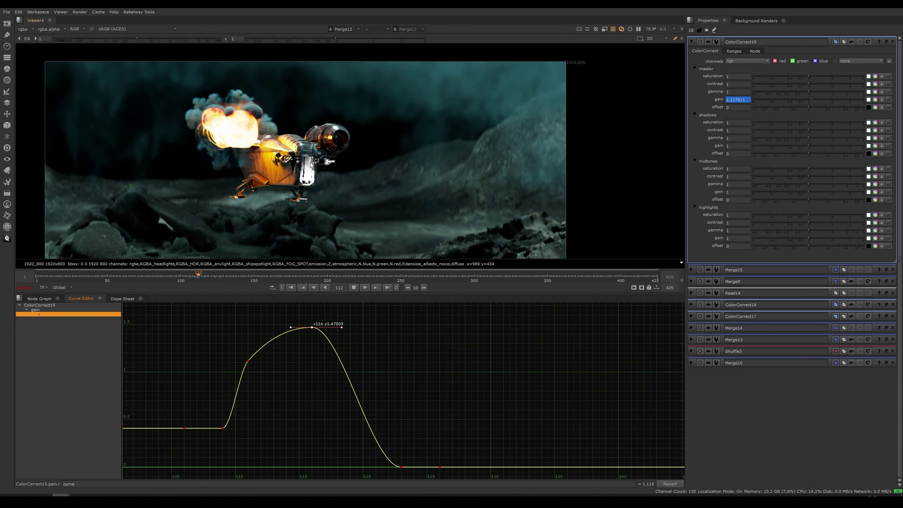
pyautogui.press('k')
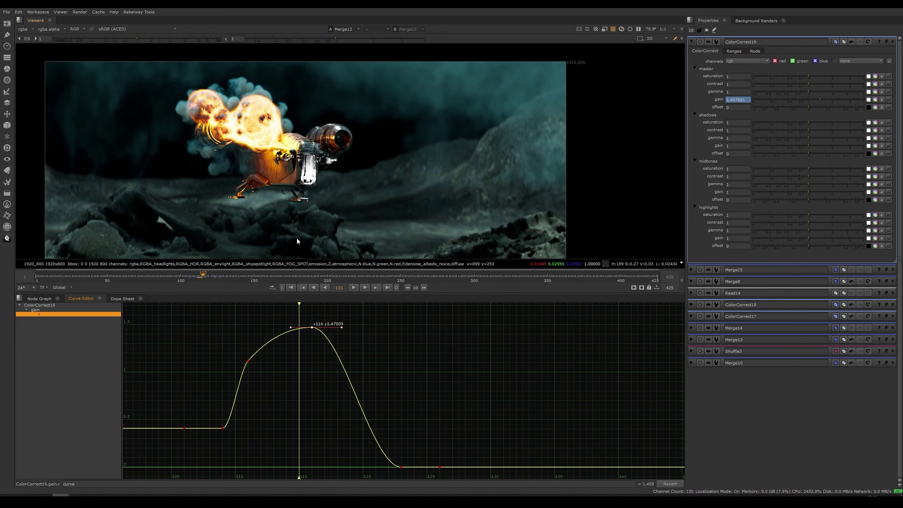
# Raise the frame 116 gain key to about 2.164, set the master saturation to 0.86 and play the result.
pyautogui.moveTo(248, 360); pyautogui.dragTo(233, 422, button='middle')
pyautogui.moveTo(301, 390); pyautogui.dragTo(301, 324)
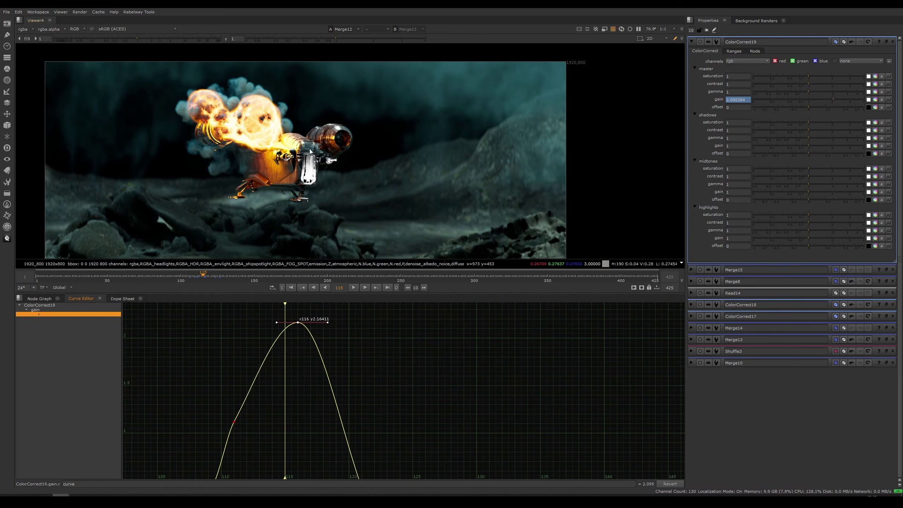
pyautogui.scroll(4, 301, 144)
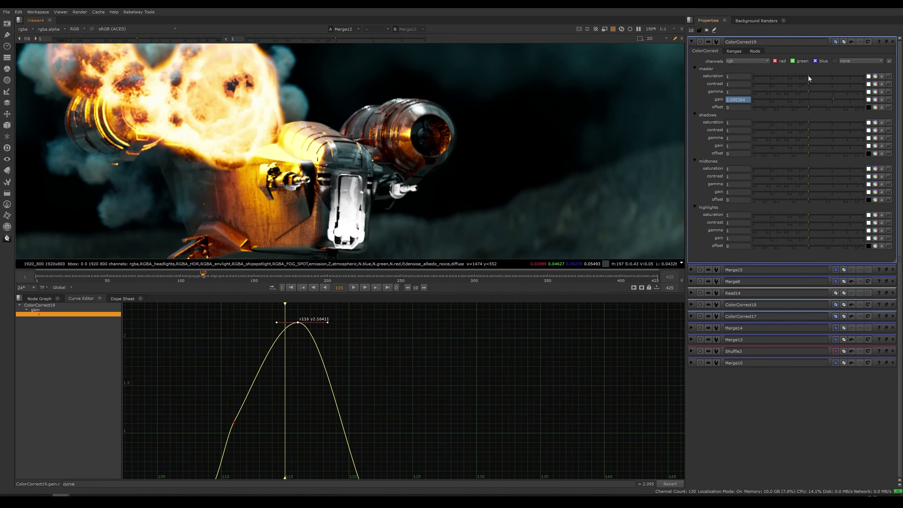
pyautogui.moveTo(808, 77); pyautogui.dragTo(804, 77)
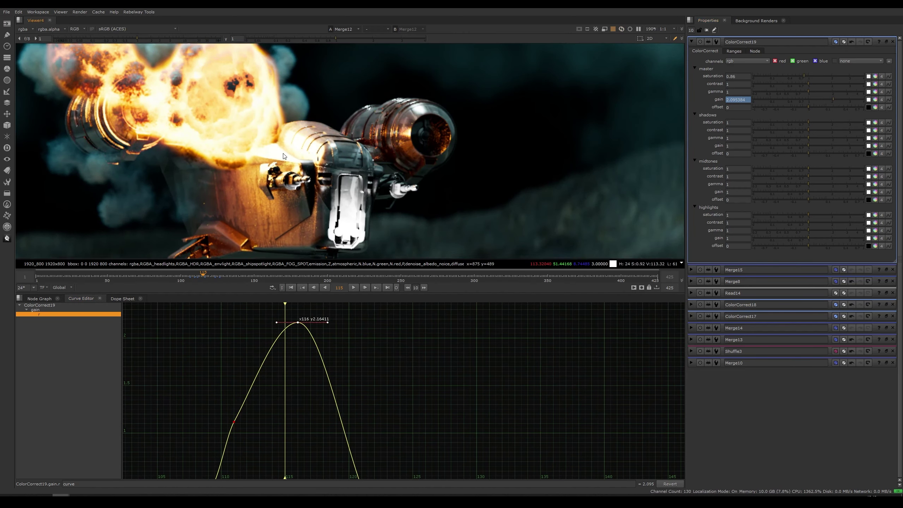
pyautogui.scroll(-3, 283, 153)
pyautogui.press('l')
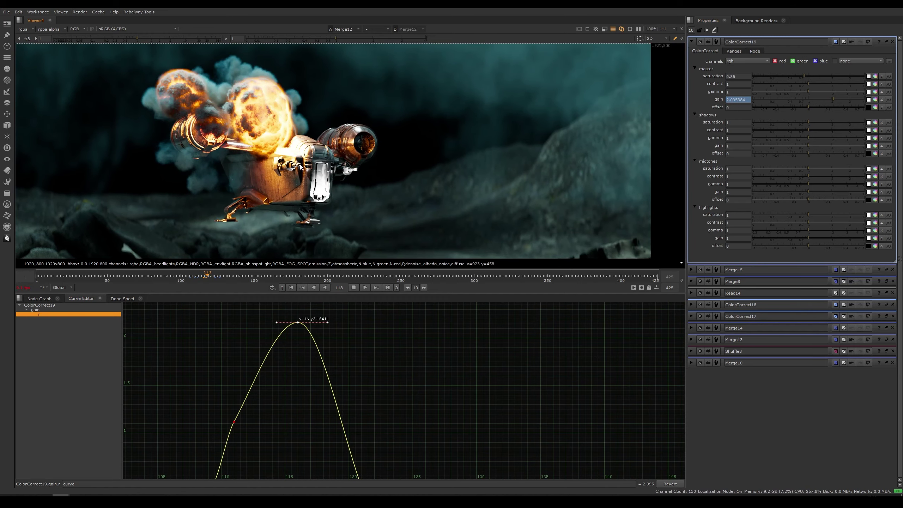
pyautogui.press('k')
# Try moving the gain curve's peak key to an earlier frame and undo it.
pyautogui.scroll(3, 302, 148)
pyautogui.scroll(-2, 301, 148)
pyautogui.keyDown('alt'); pyautogui.moveTo(273, 380); pyautogui.dragTo(266, 391, button='middle'); pyautogui.keyUp('alt')
pyautogui.moveTo(297, 328); pyautogui.dragTo(236, 327)
pyautogui.hotkey('ctrl', 'z')
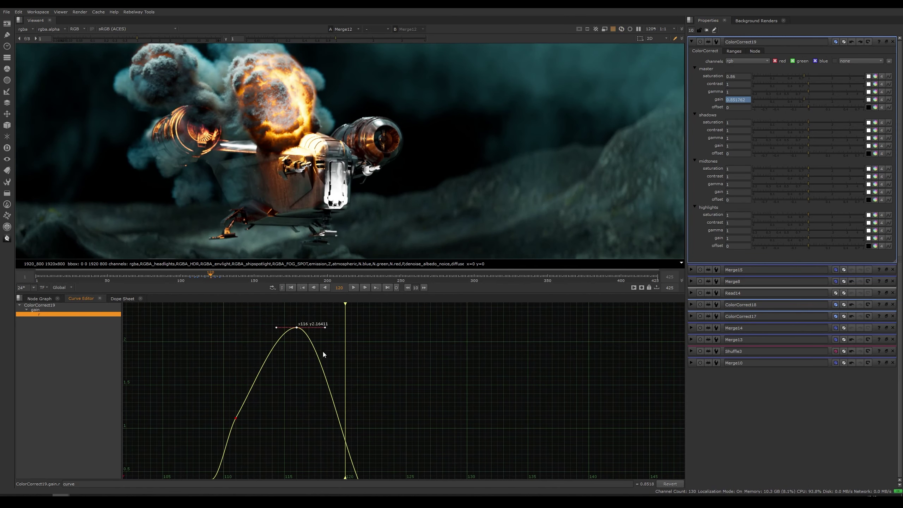
# Return to the node graph and examine the explosion light on the ship up close at frame 120.
pyautogui.scroll(3, 309, 154)
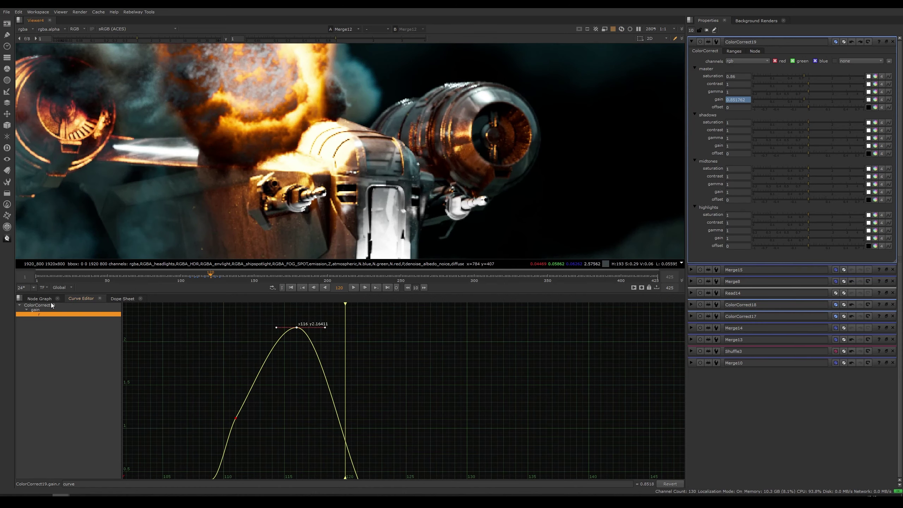
pyautogui.scroll(-2, 309, 188)
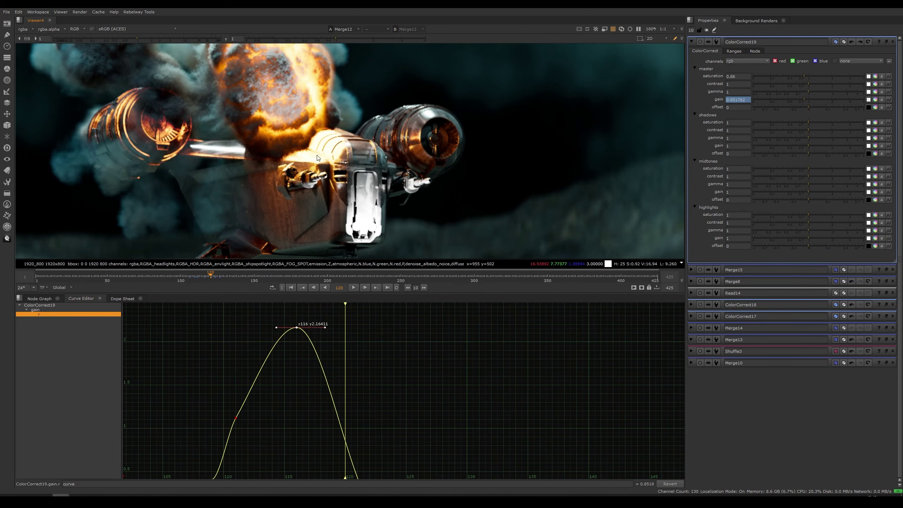
pyautogui.click(45, 300)
pyautogui.scroll(-3, 365, 157)
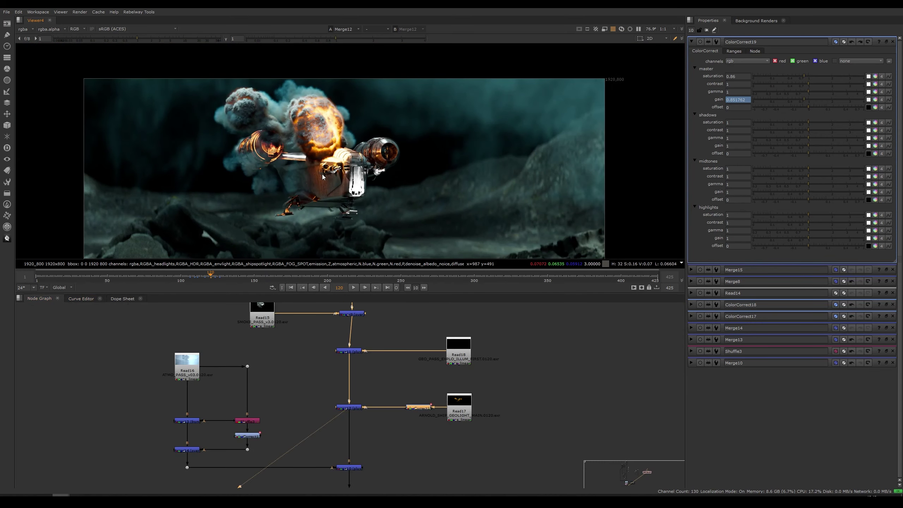
pyautogui.scroll(3, 365, 157)
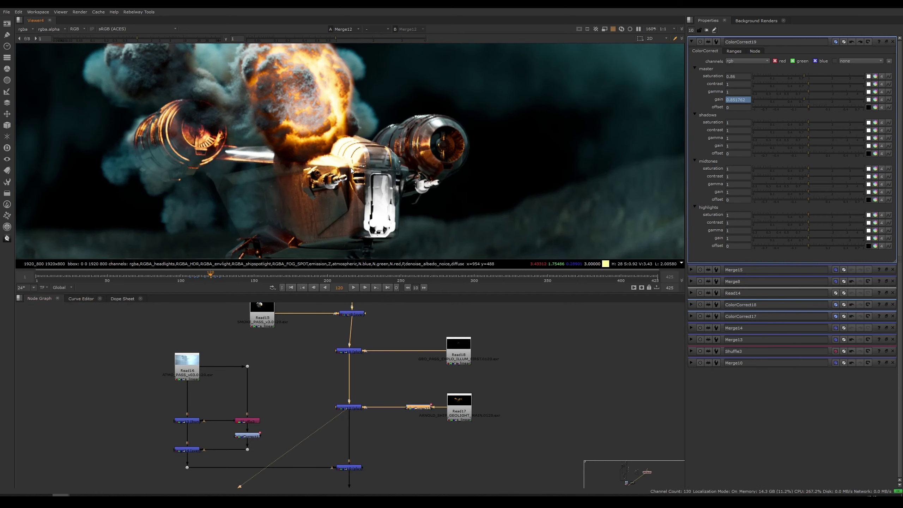
pyautogui.moveTo(362, 173); pyautogui.dragTo(357, 179, button='middle')
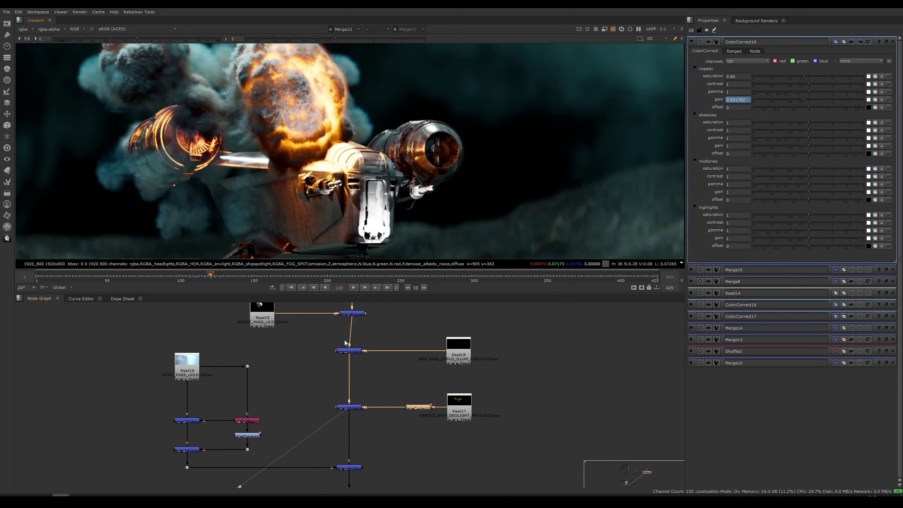
# Straighten the smoke pass Read15 and its merge in the node tree and bring the whole frame into view.
pyautogui.moveTo(361, 319); pyautogui.dragTo(373, 353, button='middle')
pyautogui.moveTo(411, 323); pyautogui.dragTo(361, 349)
pyautogui.moveTo(274, 351); pyautogui.dragTo(270, 350)
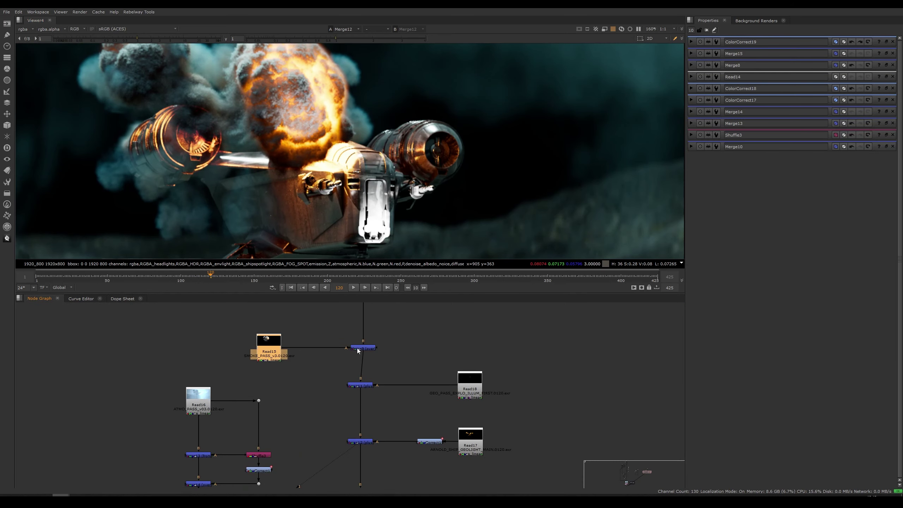
pyautogui.moveTo(358, 349); pyautogui.dragTo(355, 349)
pyautogui.click(396, 343)
pyautogui.scroll(-1, 402, 336)
pyautogui.scroll(-4, 338, 152)
pyautogui.moveTo(320, 176); pyautogui.dragTo(321, 171, button='middle')
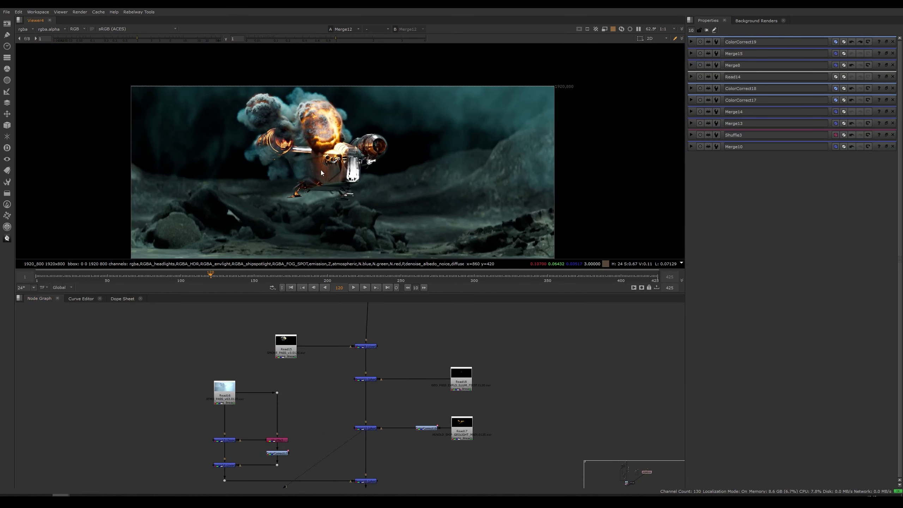
pyautogui.scroll(1, 339, 162)
pyautogui.moveTo(329, 439); pyautogui.dragTo(331, 294, button='middle')
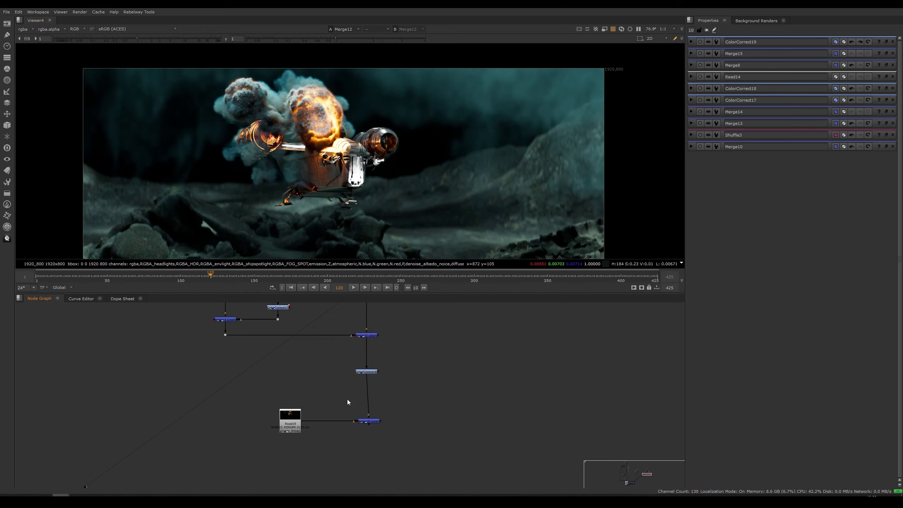
# Move the smoke pass Read15 farther away from the main merge column and view it on its own.
pyautogui.moveTo(388, 404); pyautogui.dragTo(284, 466)
pyautogui.moveTo(412, 381); pyautogui.dragTo(374, 440, button='middle')
pyautogui.moveTo(395, 365); pyautogui.dragTo(391, 445, button='middle')
pyautogui.moveTo(273, 337); pyautogui.dragTo(306, 394, button='middle')
pyautogui.moveTo(279, 403); pyautogui.dragTo(141, 403)
pyautogui.press('1')
pyautogui.click(172, 424)
pyautogui.moveTo(172, 425); pyautogui.dragTo(223, 380, button='middle')
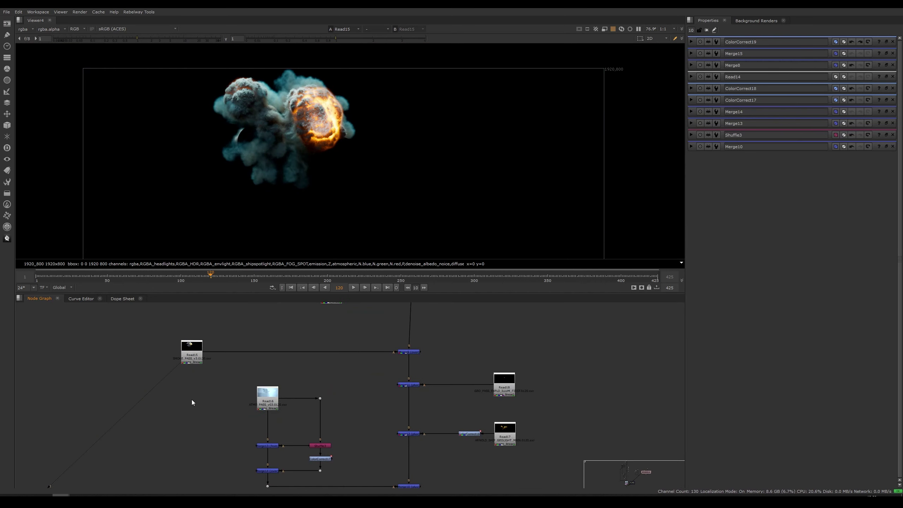
# Add a Shuffle node under the smoke pass Read15, view it and set its input layer to emission.
pyautogui.press('Tab')
pyautogui.write('shu')
pyautogui.press('Return')
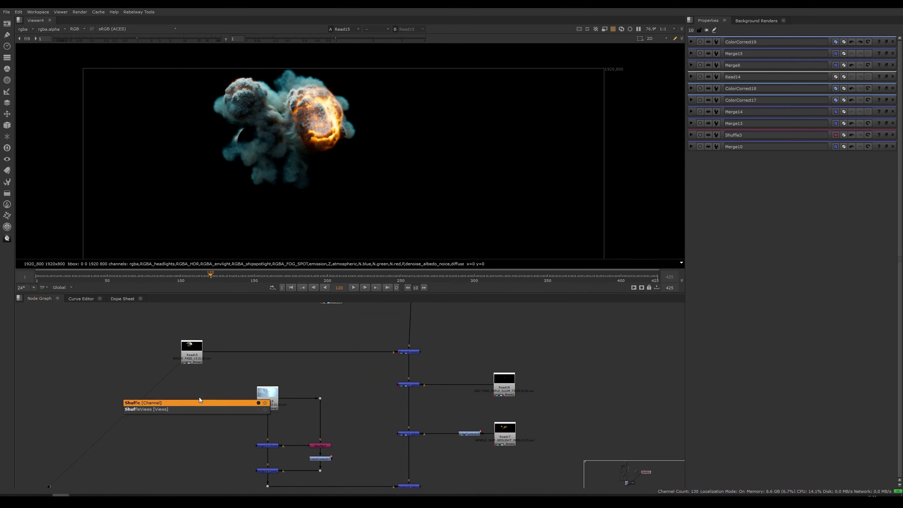
pyautogui.moveTo(191, 389); pyautogui.dragTo(194, 358)
pyautogui.press('1')
pyautogui.moveTo(189, 397); pyautogui.dragTo(192, 396)
pyautogui.click(745, 81)
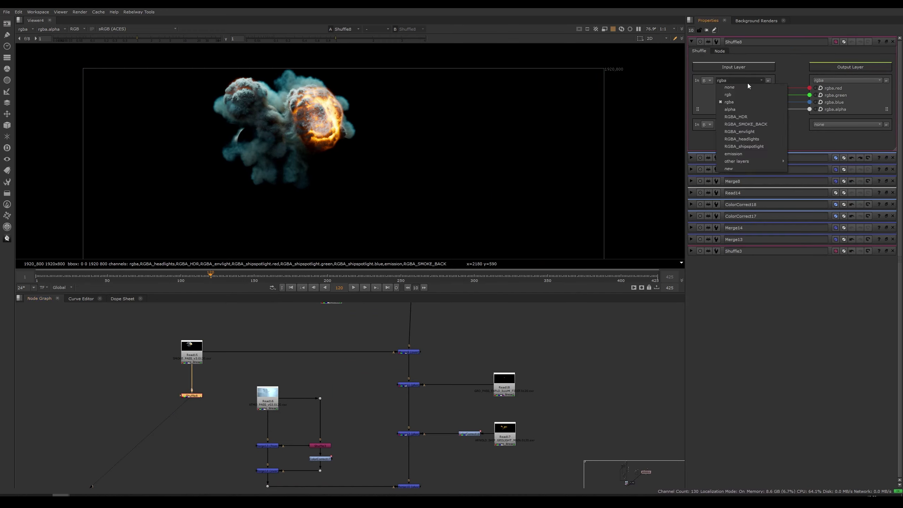
pyautogui.click(750, 153)
pyautogui.moveTo(185, 442); pyautogui.dragTo(209, 408, button='middle')
pyautogui.click(209, 408)
pyautogui.press('Tab')
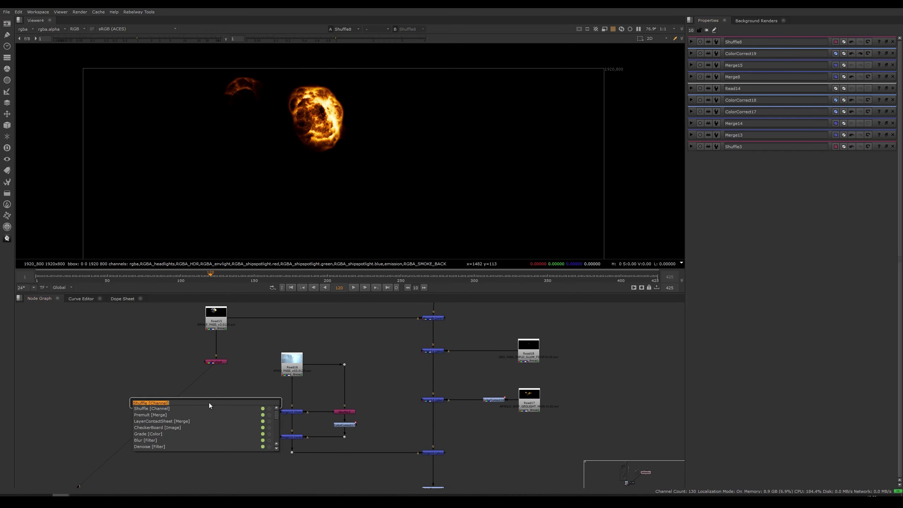
pyautogui.press('Escape')
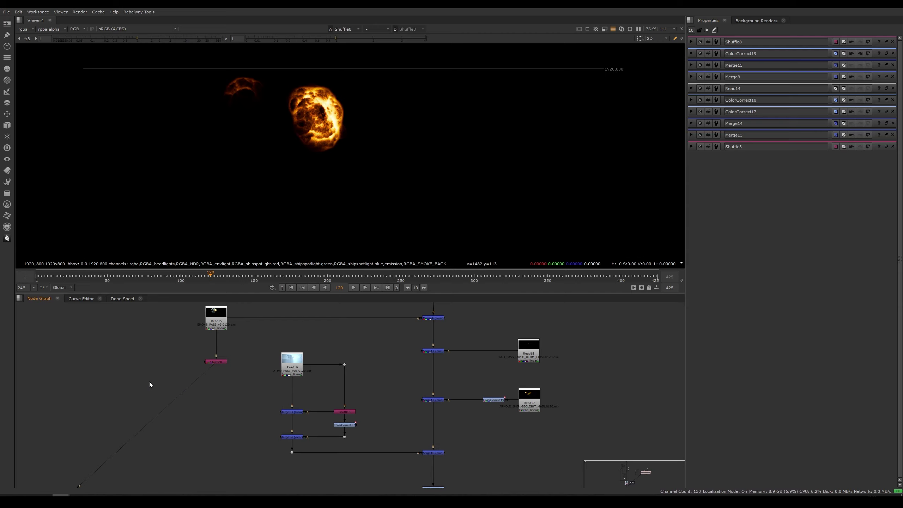
pyautogui.moveTo(213, 395); pyautogui.dragTo(237, 403, button='middle')
pyautogui.press('Tab')
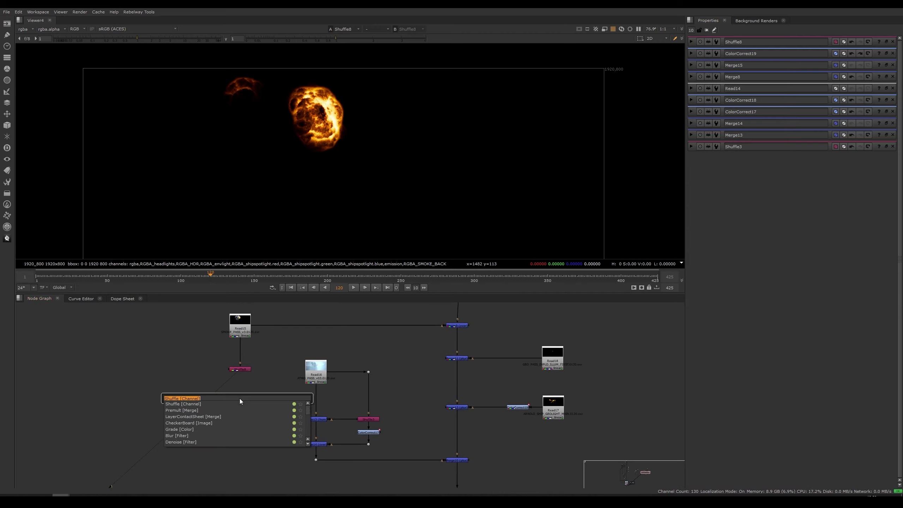
pyautogui.click(143, 368)
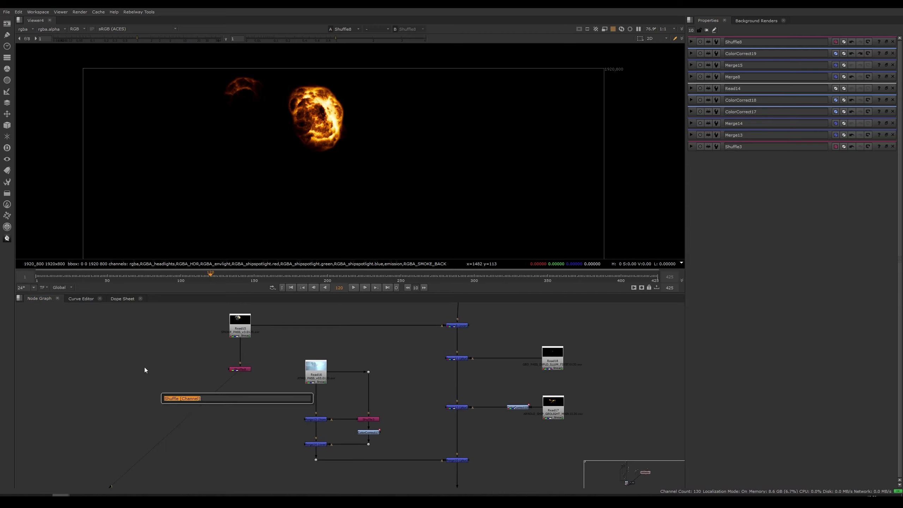
# Find the existing ExpoGlow node in the older node tree and copy it.
pyautogui.scroll(-3, 142, 370)
pyautogui.moveTo(142, 370); pyautogui.dragTo(417, 372, button='middle')
pyautogui.scroll(-1, 215, 362)
pyautogui.scroll(-3, 417, 373)
pyautogui.moveTo(272, 359); pyautogui.dragTo(440, 363, button='middle')
pyautogui.moveTo(248, 417); pyautogui.dragTo(260, 319, button='middle')
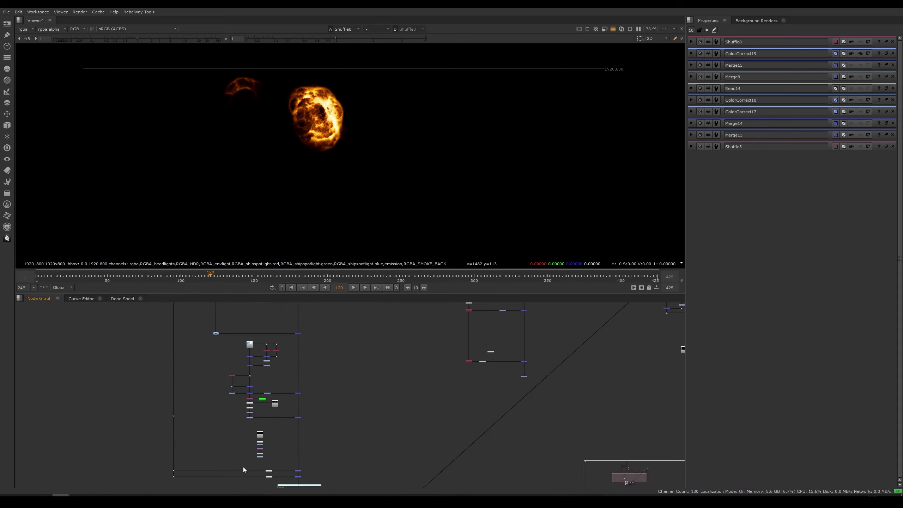
pyautogui.scroll(5, 325, 436)
pyautogui.click(268, 388)
# Paste the ExpoGlow node below the emission Shuffle, connect it to the Shuffle and view the glow.
pyautogui.scroll(-9, 323, 360)
pyautogui.moveTo(504, 344); pyautogui.dragTo(280, 407, button='middle')
pyautogui.moveTo(569, 344); pyautogui.dragTo(268, 443, button='middle')
pyautogui.moveTo(347, 350); pyautogui.dragTo(305, 429, button='middle')
pyautogui.moveTo(124, 443); pyautogui.dragTo(283, 394, button='middle')
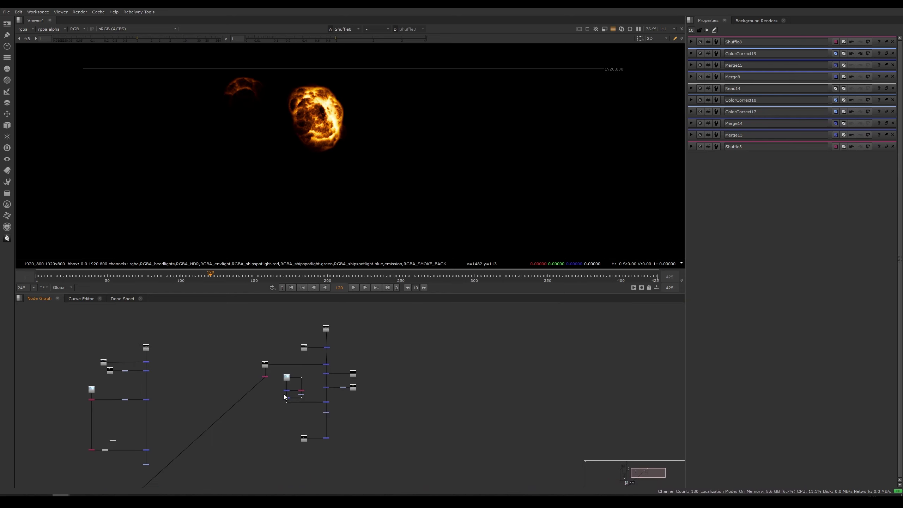
pyautogui.scroll(6, 283, 394)
pyautogui.hotkey('ctrl', 'v')
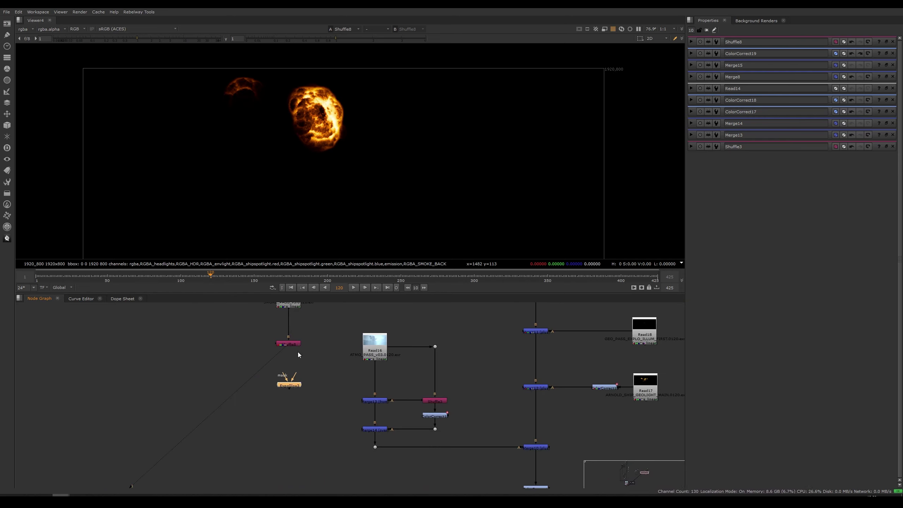
pyautogui.moveTo(289, 446); pyautogui.dragTo(290, 466)
pyautogui.moveTo(335, 466); pyautogui.dragTo(316, 361, button='middle')
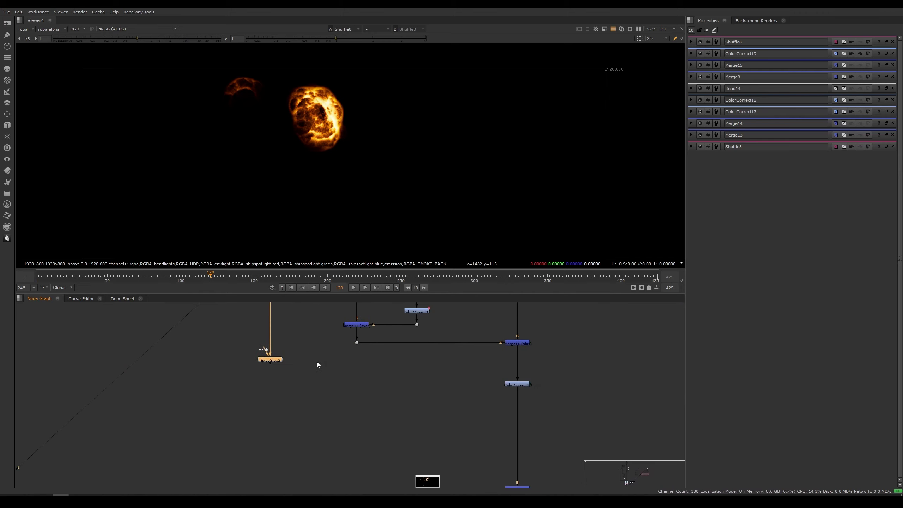
# View the composite at the color correction after the fog merge and move ExpoGlow up beside the fog branch.
pyautogui.click(513, 384)
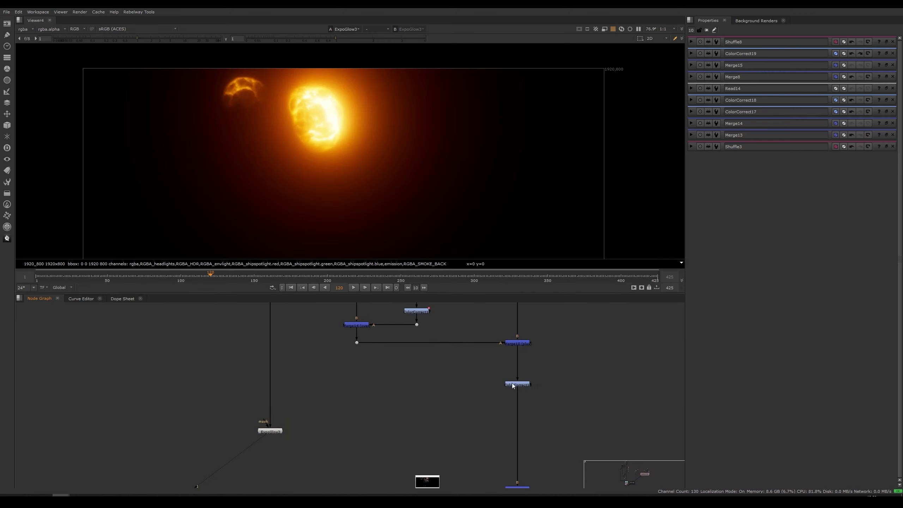
pyautogui.press('1')
pyautogui.moveTo(382, 372); pyautogui.dragTo(350, 387, button='middle')
pyautogui.moveTo(243, 446); pyautogui.dragTo(259, 335)
pyautogui.moveTo(272, 367); pyautogui.dragTo(248, 462, button='middle')
pyautogui.moveTo(234, 431); pyautogui.dragTo(224, 426)
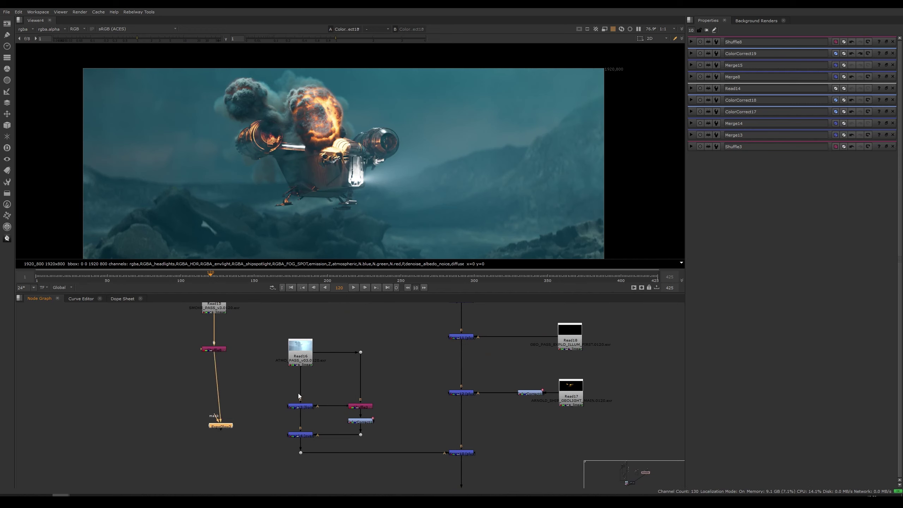
# Insert a Merge right after the Read18 explosion illumination merge, connect ExpoGlow to it and view the result.
pyautogui.click(460, 339)
pyautogui.press('1')
pyautogui.click(432, 365)
pyautogui.press('m')
pyautogui.moveTo(428, 364); pyautogui.dragTo(219, 427)
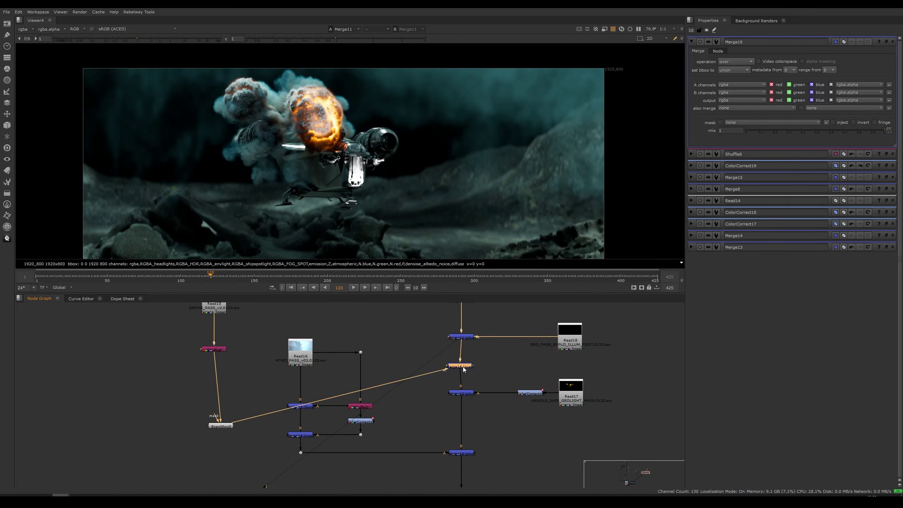
pyautogui.moveTo(462, 369); pyautogui.dragTo(465, 369)
pyautogui.press('1')
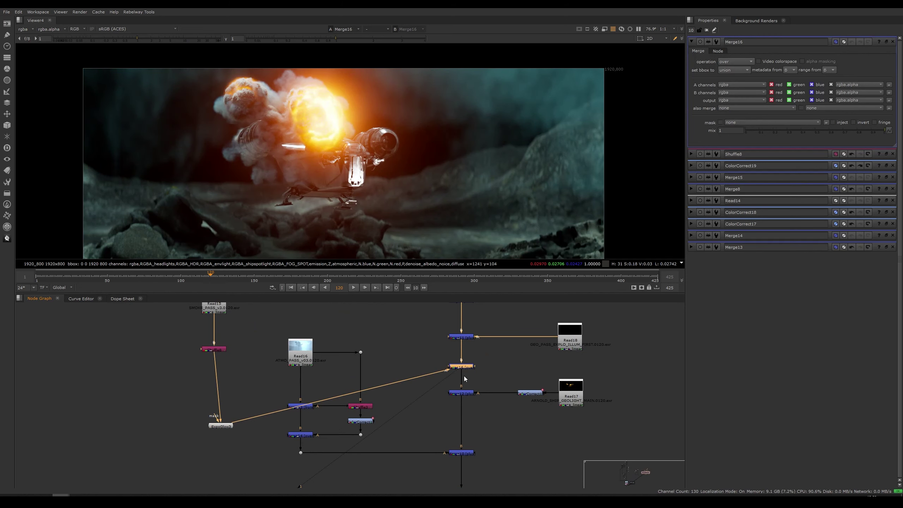
# Compare the glowing composite at the fog merge and at the Read17 ship light merge.
pyautogui.click(461, 453)
pyautogui.press('1')
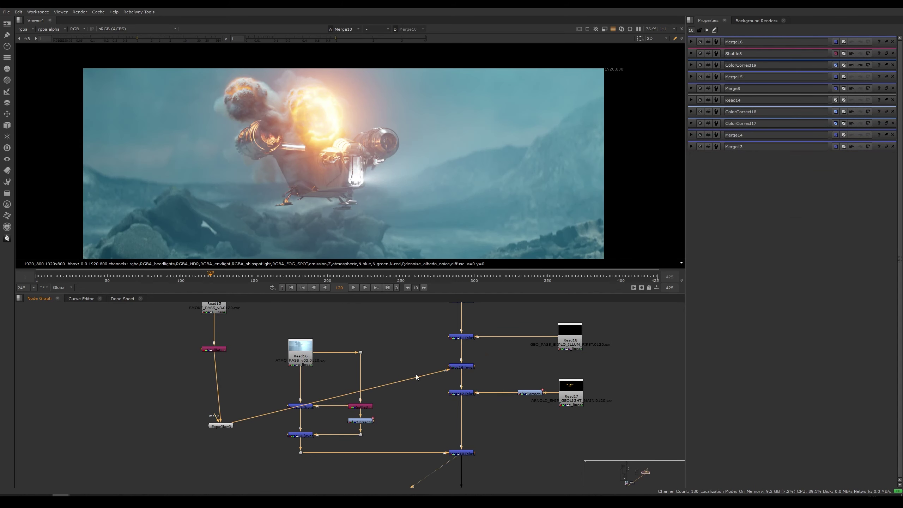
pyautogui.click(460, 394)
pyautogui.press('1')
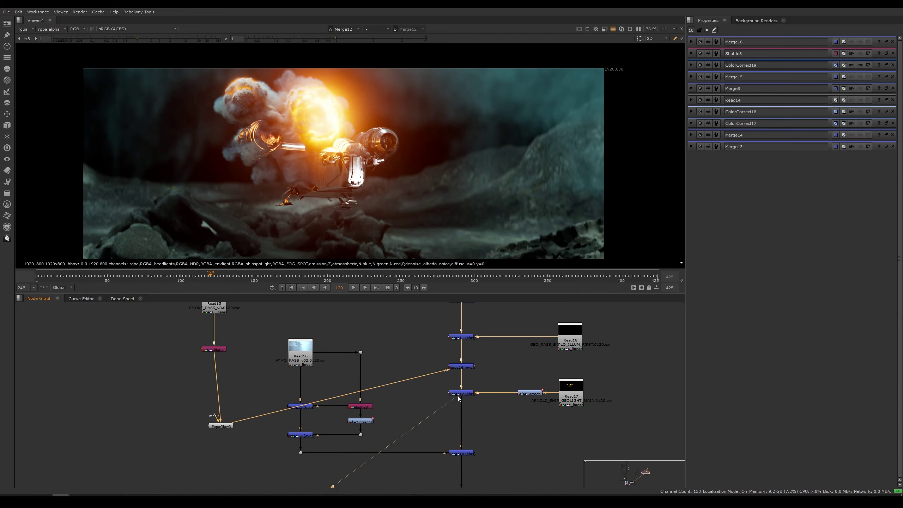
# Align the smoke, explosion illumination, glow and ship light merges into one straight column.
pyautogui.moveTo(458, 396); pyautogui.dragTo(445, 457, button='middle')
pyautogui.moveTo(455, 361); pyautogui.dragTo(458, 361)
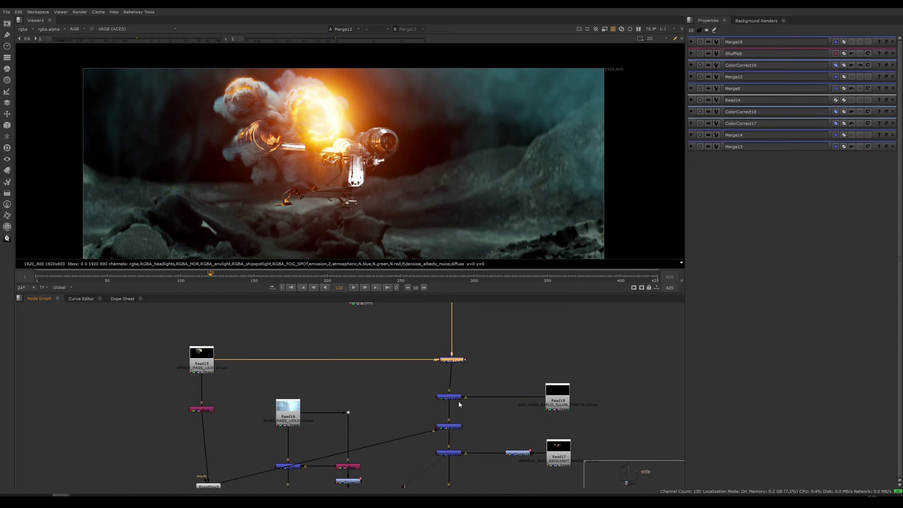
pyautogui.moveTo(457, 397); pyautogui.dragTo(460, 427)
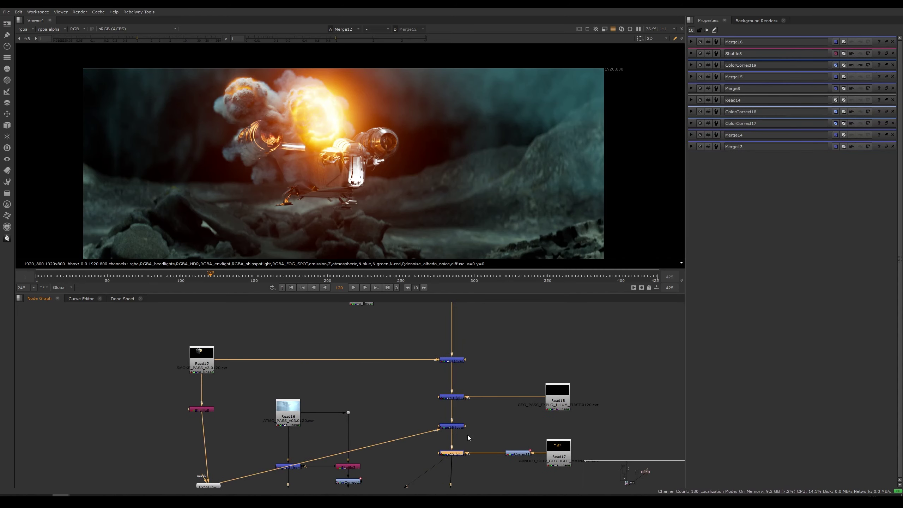
pyautogui.moveTo(460, 454); pyautogui.dragTo(461, 401, button='middle')
pyautogui.click(461, 401)
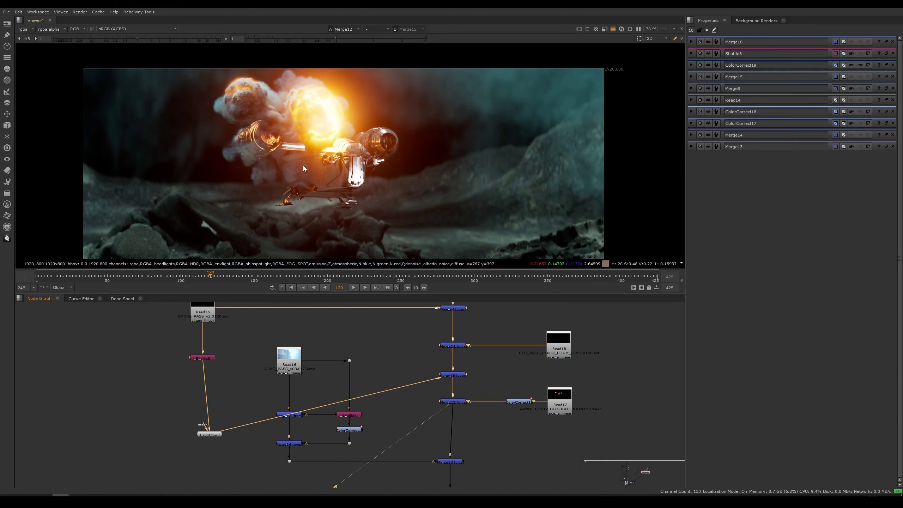
# View the composite at the fog merge and open the settings of the ExpoGlow merge.
pyautogui.click(458, 462)
pyautogui.press('1')
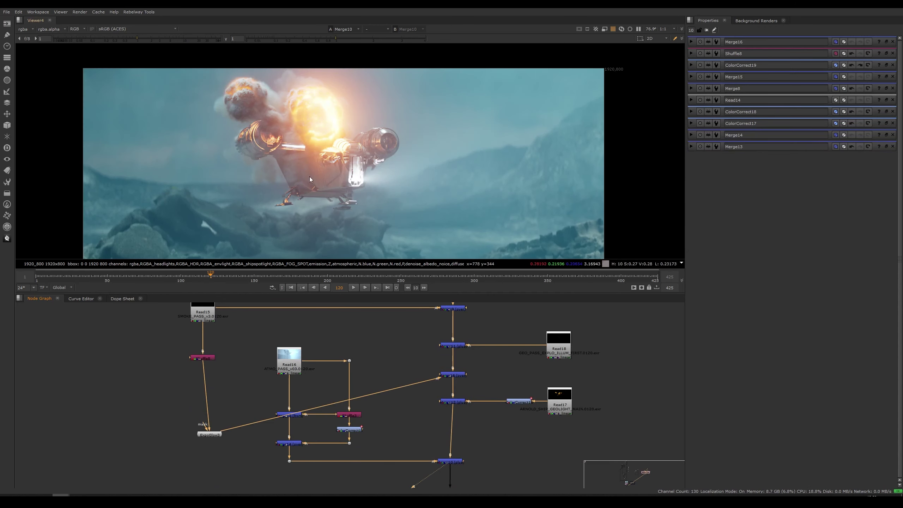
pyautogui.doubleClick(457, 376)
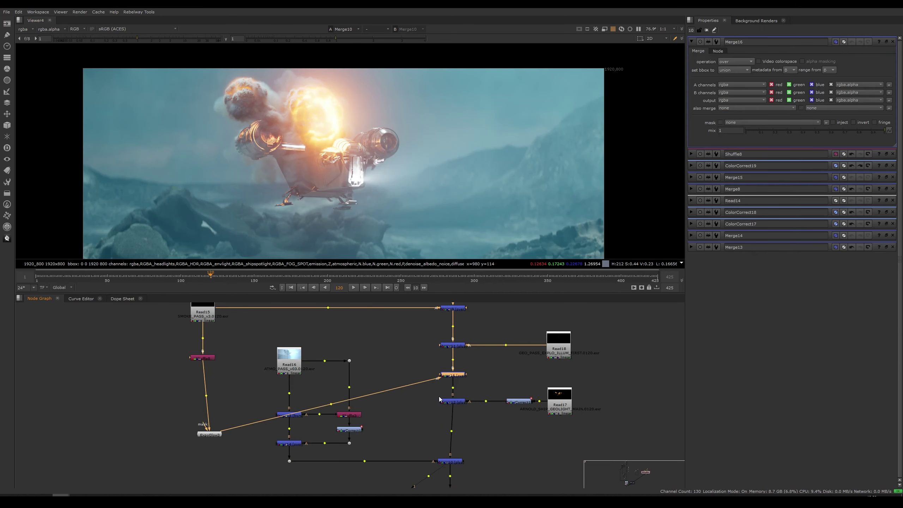
# Extract the glow merge Merge16 from its place and reinsert it between the atmosphere merge and ColorCorrect18.
pyautogui.hotkey('ctrl', 'shift', 'x')
pyautogui.moveTo(479, 372); pyautogui.dragTo(487, 332)
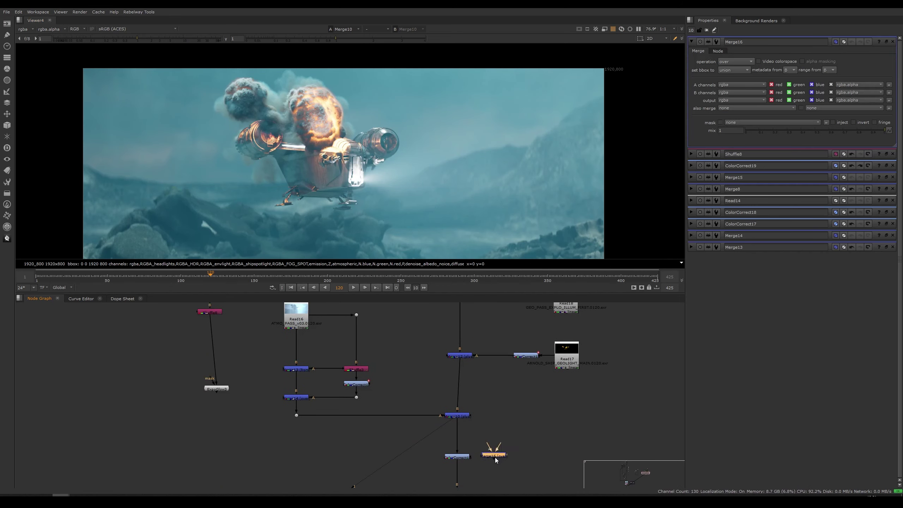
pyautogui.moveTo(496, 460); pyautogui.dragTo(463, 475)
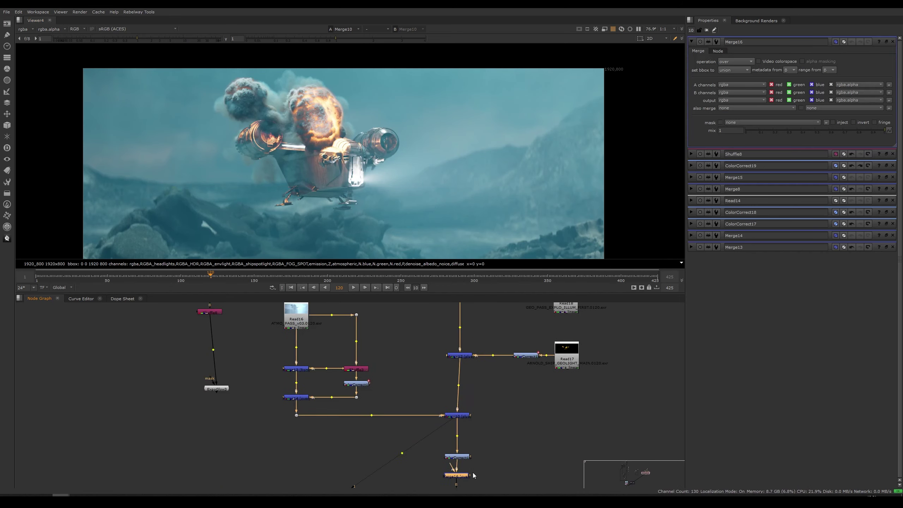
pyautogui.click(482, 474)
pyautogui.moveTo(482, 474); pyautogui.dragTo(484, 422, button='middle')
pyautogui.click(463, 424)
pyautogui.hotkey('ctrl', 'shift', 'x')
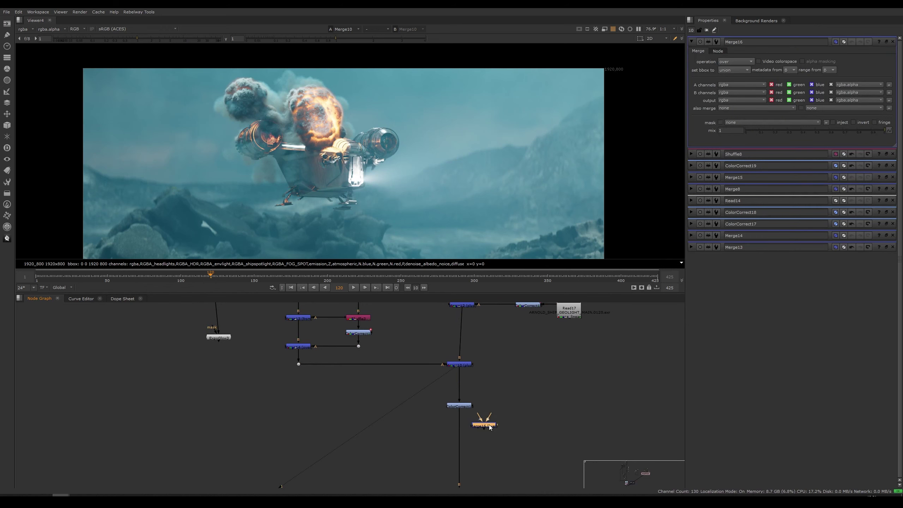
pyautogui.moveTo(490, 427); pyautogui.dragTo(467, 394)
# Reconnect the ExpoGlow3 node to Merge16's A input, align the two nodes, and view Merge16.
pyautogui.moveTo(221, 340); pyautogui.dragTo(221, 377)
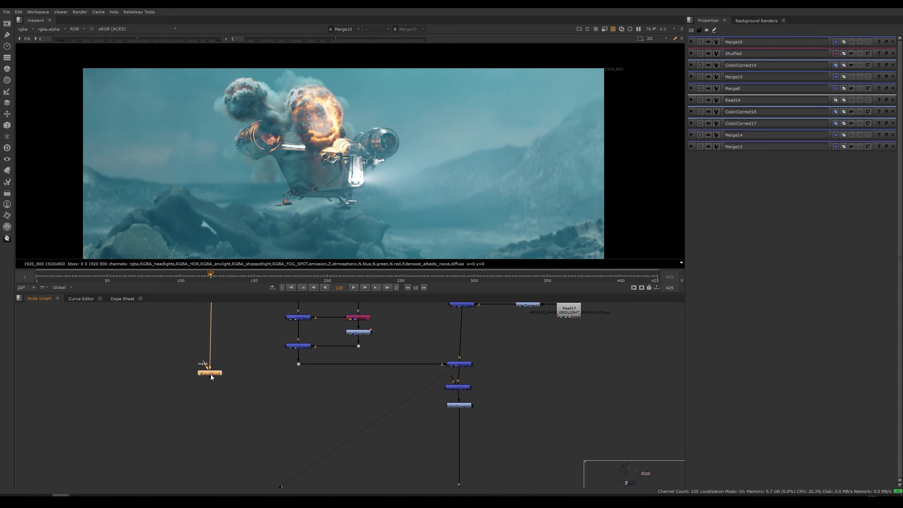
pyautogui.moveTo(452, 379); pyautogui.dragTo(218, 388)
pyautogui.click(459, 390)
pyautogui.press('1')
pyautogui.click(208, 389)
# Inspect the glow over the ship and explosion at several frames, stopping at frame 114.
pyautogui.moveTo(237, 371); pyautogui.dragTo(236, 387, button='middle')
pyautogui.scroll(4, 314, 134)
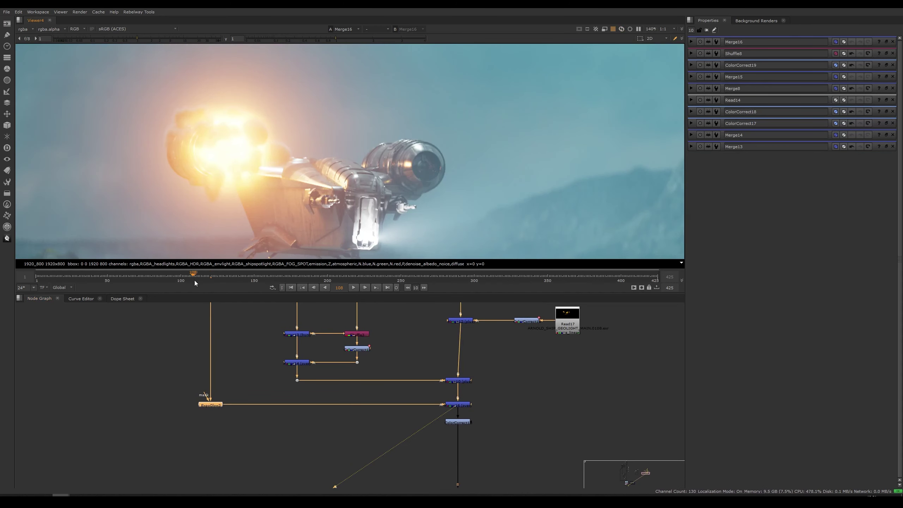
pyautogui.scroll(-2, 272, 183)
pyautogui.click(206, 276)
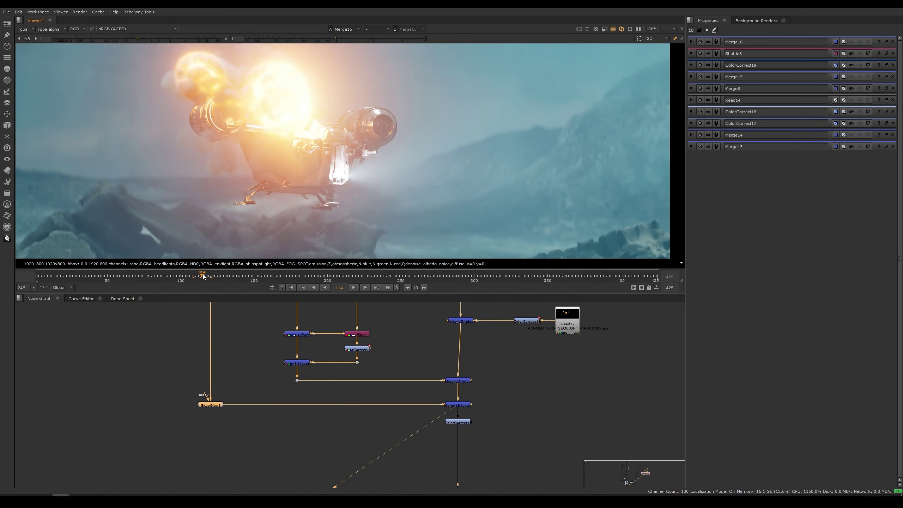
pyautogui.scroll(-3, 319, 159)
# View the composite through ColorCorrect18, open its properties, and move the node slightly further below Merge16.
pyautogui.moveTo(366, 484); pyautogui.dragTo(326, 368, button='middle')
pyautogui.press('1')
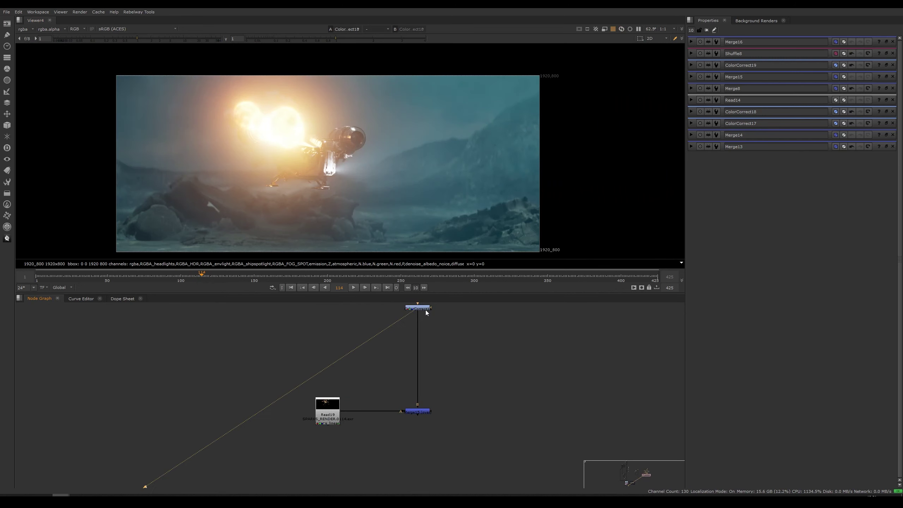
pyautogui.doubleClick(420, 309)
pyautogui.moveTo(420, 309); pyautogui.dragTo(422, 325)
pyautogui.moveTo(422, 327); pyautogui.dragTo(419, 420, button='middle')
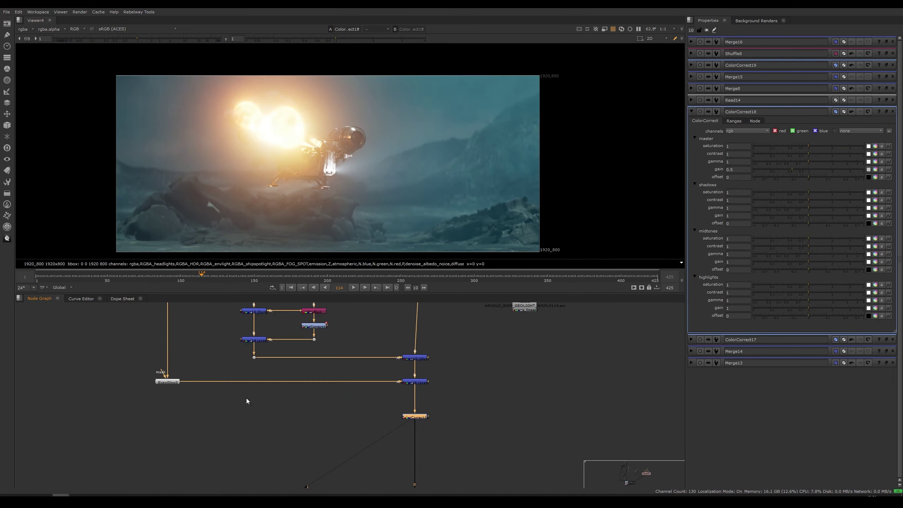
# Lower ExpoGlow3's PostGrade multiply to 0.37 and play the shot to frame 119.
pyautogui.doubleClick(171, 381)
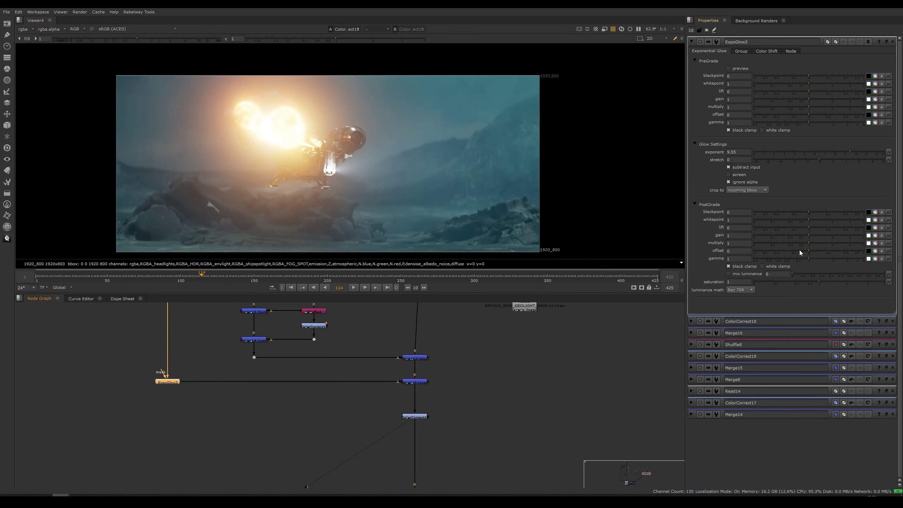
pyautogui.moveTo(803, 243); pyautogui.dragTo(786, 245)
pyautogui.press('l')
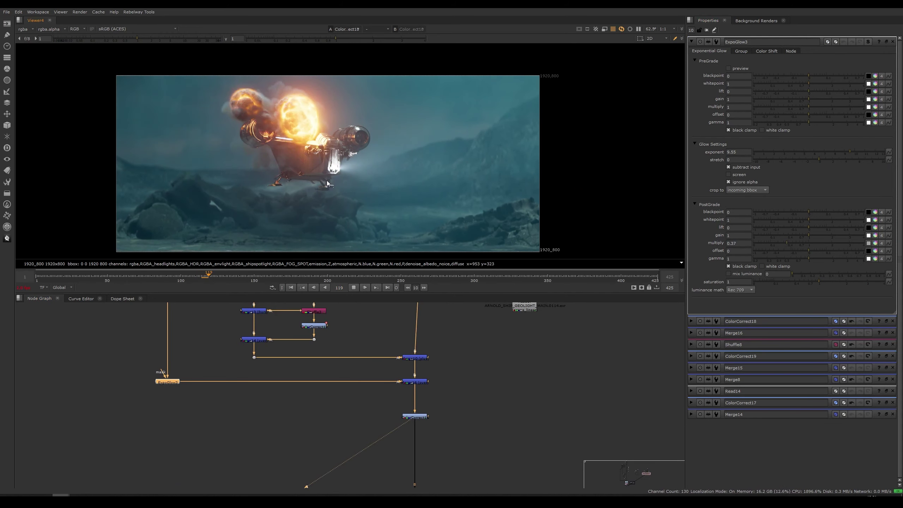
pyautogui.press('k')
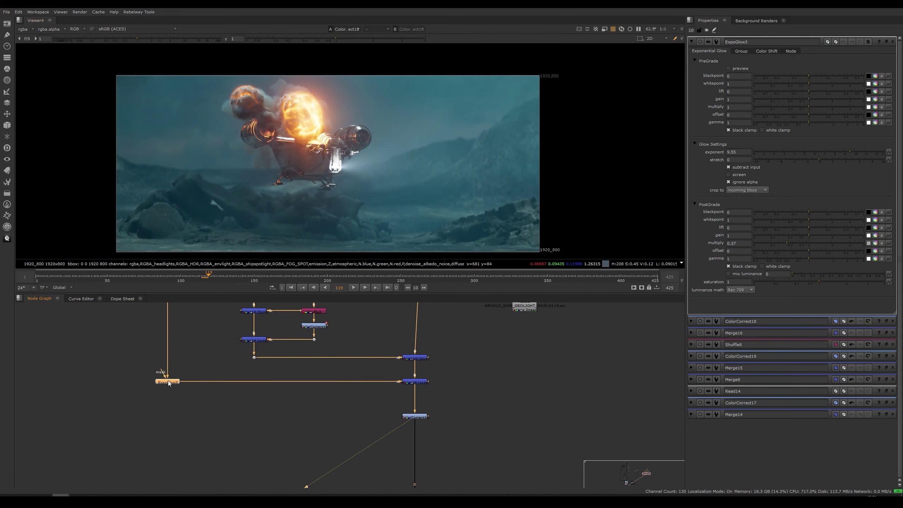
pyautogui.click(200, 393)
pyautogui.click(179, 383)
pyautogui.click(206, 393)
pyautogui.press('d')
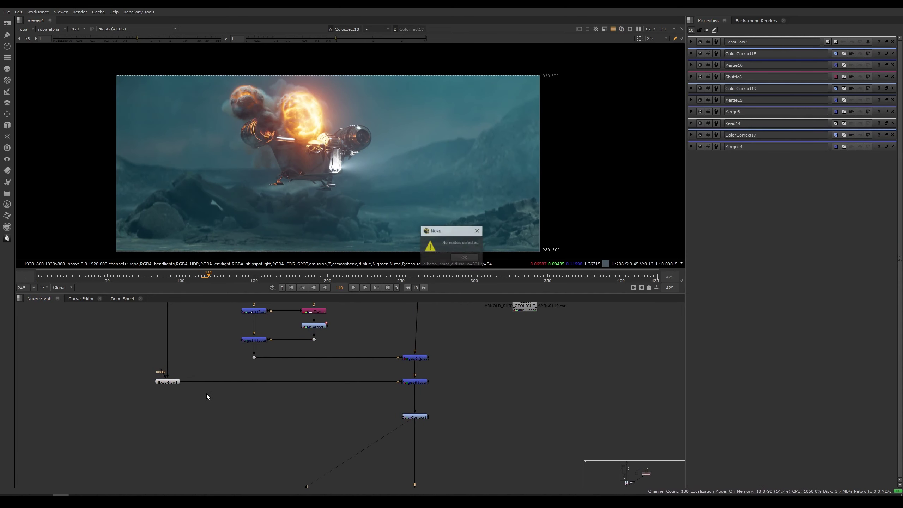
pyautogui.press('Return')
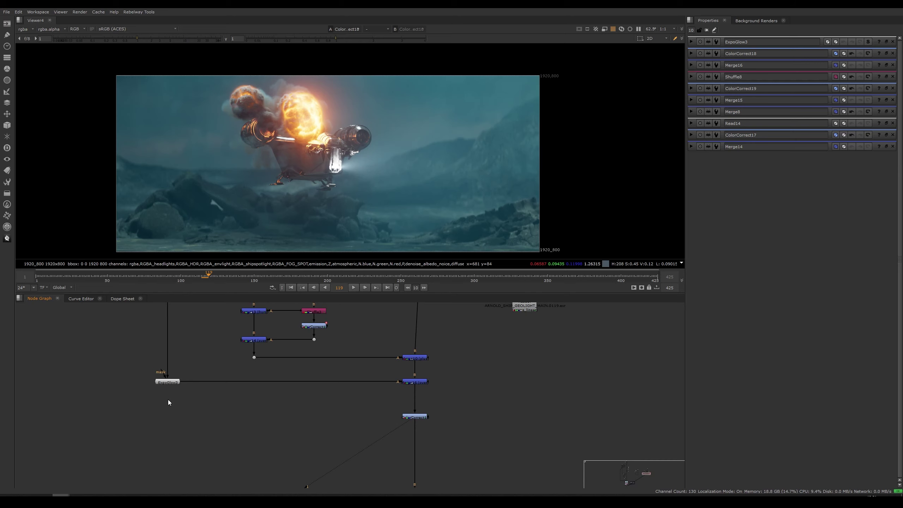
pyautogui.click(167, 382)
pyautogui.click(165, 415)
pyautogui.press('d')
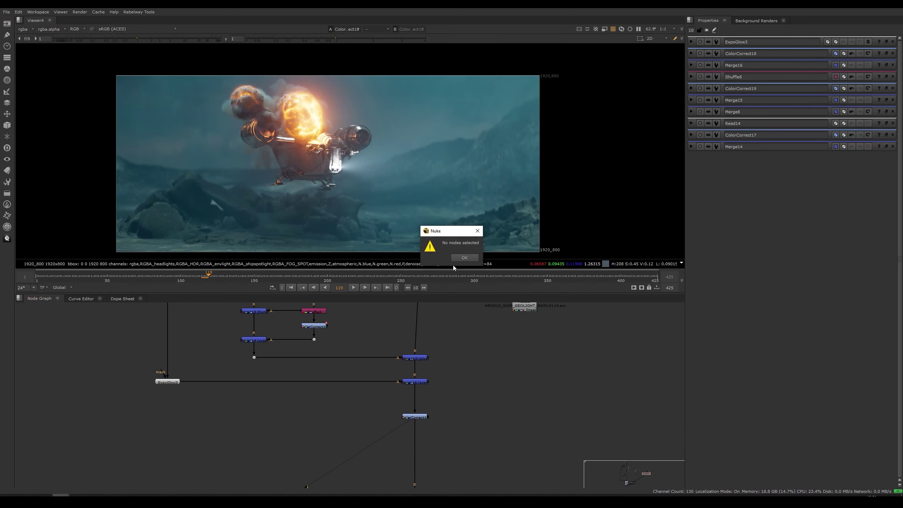
pyautogui.click(459, 259)
# Duplicate the ExpoGlow3 node, connect the copy to the same explosion source, and view its output.
pyautogui.click(176, 382)
pyautogui.hotkey('ctrl', 'c')
pyautogui.click(169, 404)
pyautogui.hotkey('ctrl', 'v')
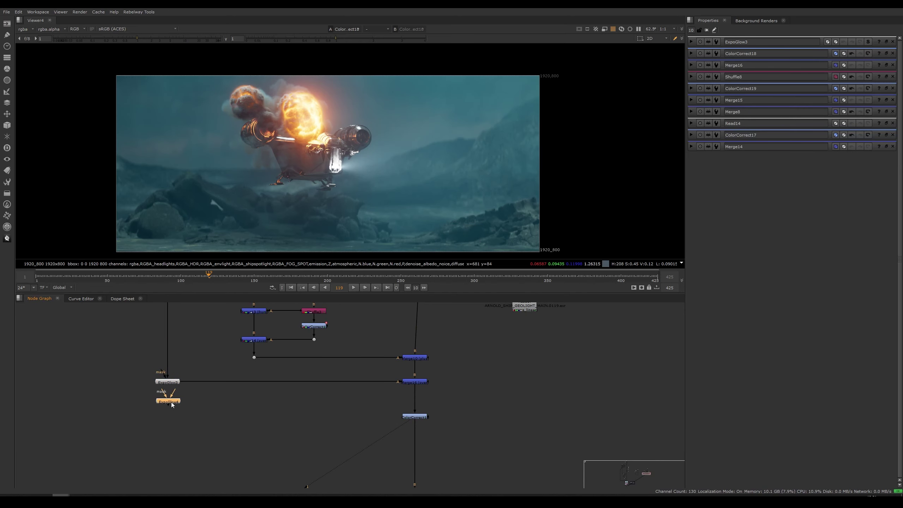
pyautogui.moveTo(173, 393); pyautogui.dragTo(164, 347)
pyautogui.moveTo(164, 465); pyautogui.dragTo(179, 369, button='middle')
pyautogui.press('1')
# Set the exponent of ExpoGlow4 to 13 and of ExpoGlow3 to 7.55, viewing each glow on its own.
pyautogui.doubleClick(157, 400)
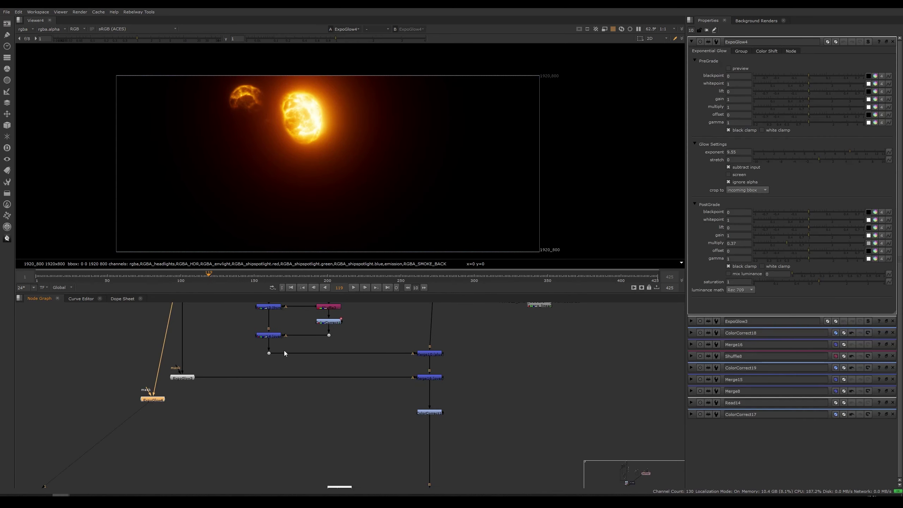
pyautogui.moveTo(858, 153); pyautogui.dragTo(885, 153)
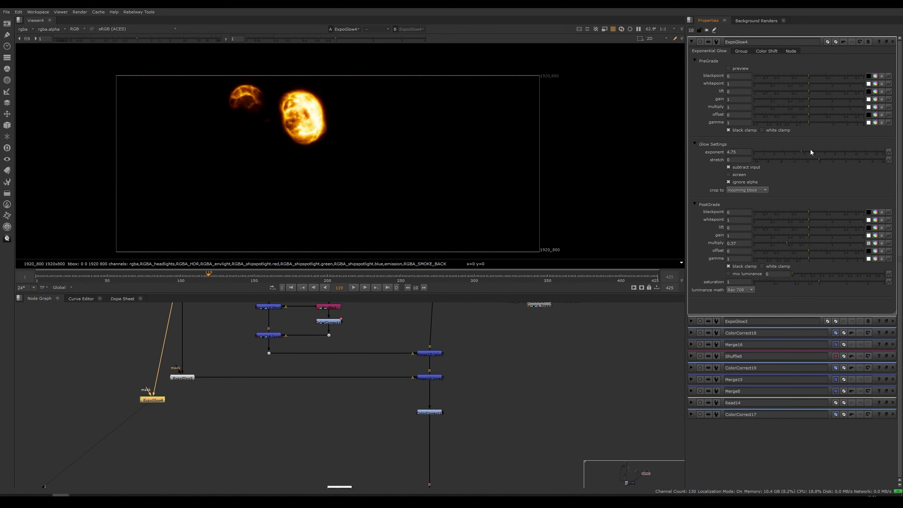
pyautogui.doubleClick(183, 378)
pyautogui.press('1')
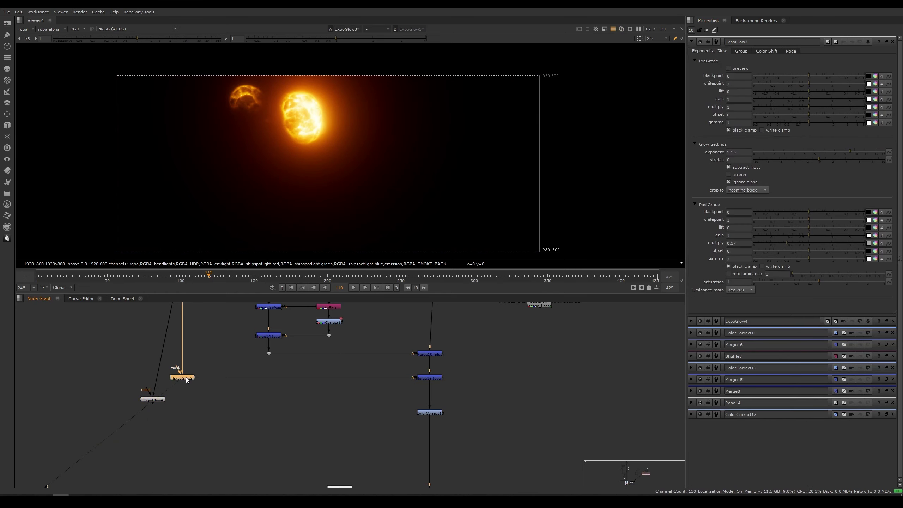
pyautogui.moveTo(853, 151); pyautogui.dragTo(828, 153)
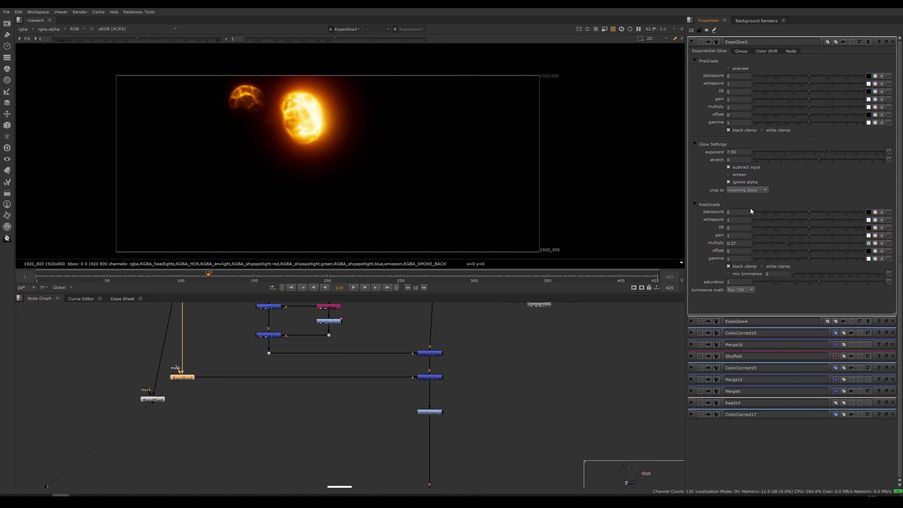
pyautogui.doubleClick(153, 399)
pyautogui.press('1')
pyautogui.click(246, 391)
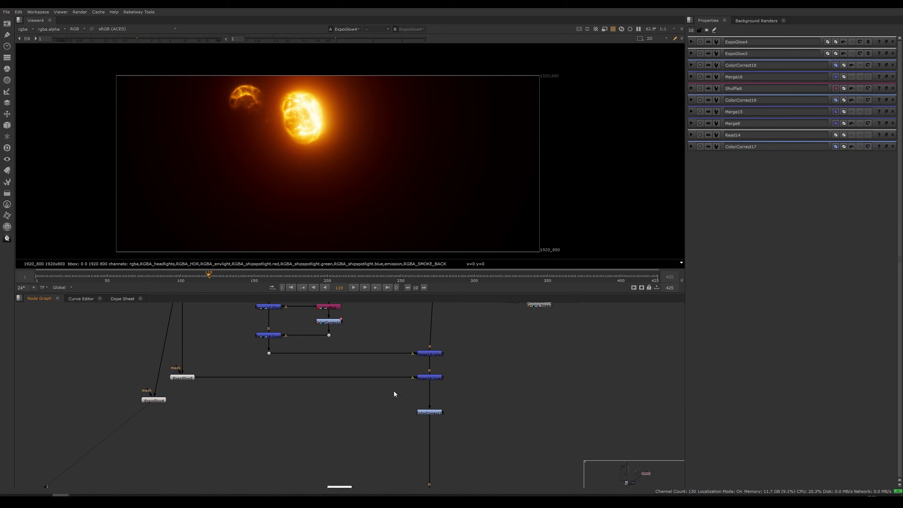
# Combine ExpoGlow3 and ExpoGlow4 with a new Merge node feeding Merge16, and set its operation to plus.
pyautogui.press('m')
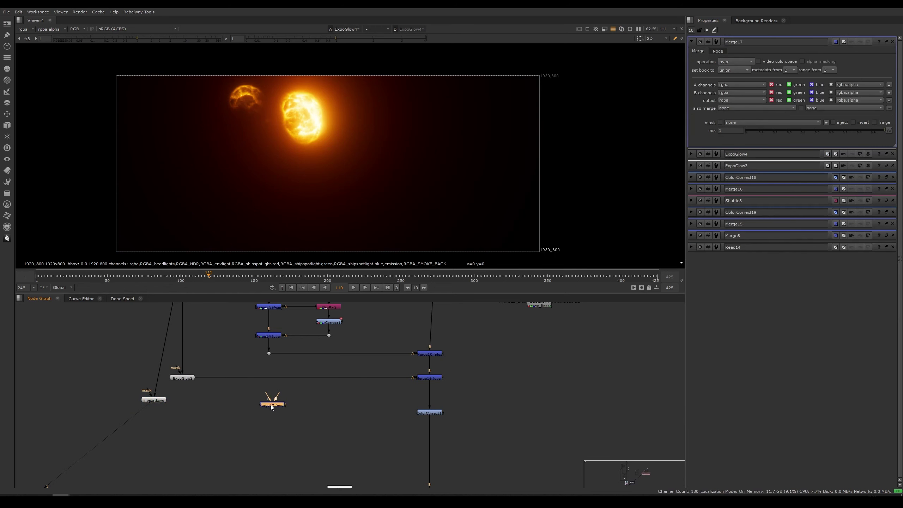
pyautogui.moveTo(271, 406); pyautogui.dragTo(243, 375)
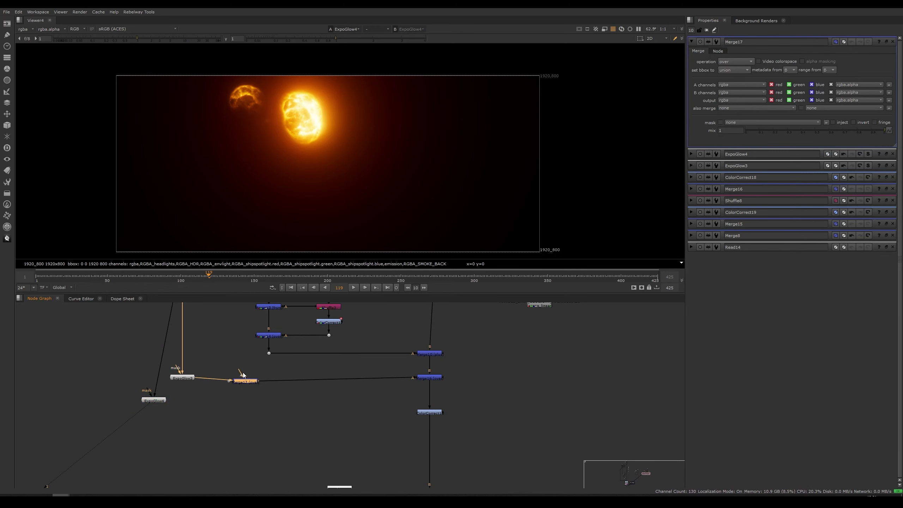
pyautogui.moveTo(161, 402); pyautogui.dragTo(160, 402)
pyautogui.press('1')
pyautogui.moveTo(251, 381); pyautogui.dragTo(248, 382)
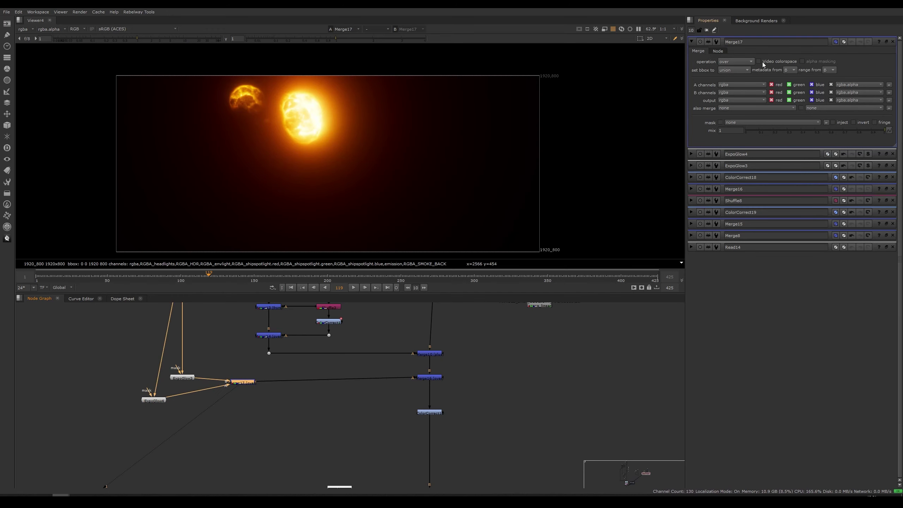
pyautogui.click(745, 62)
pyautogui.click(735, 181)
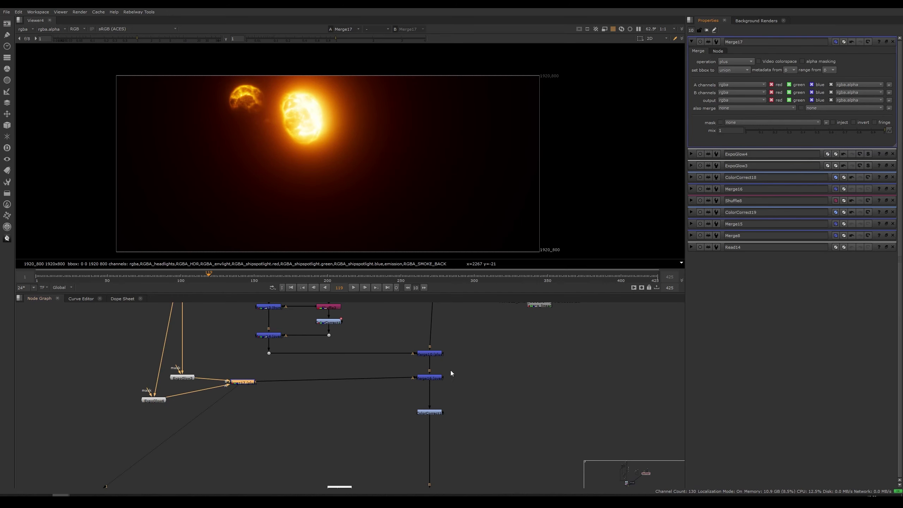
# View Merge16 and compare the explosion up close with the glow merge disabled and enabled.
pyautogui.doubleClick(154, 401)
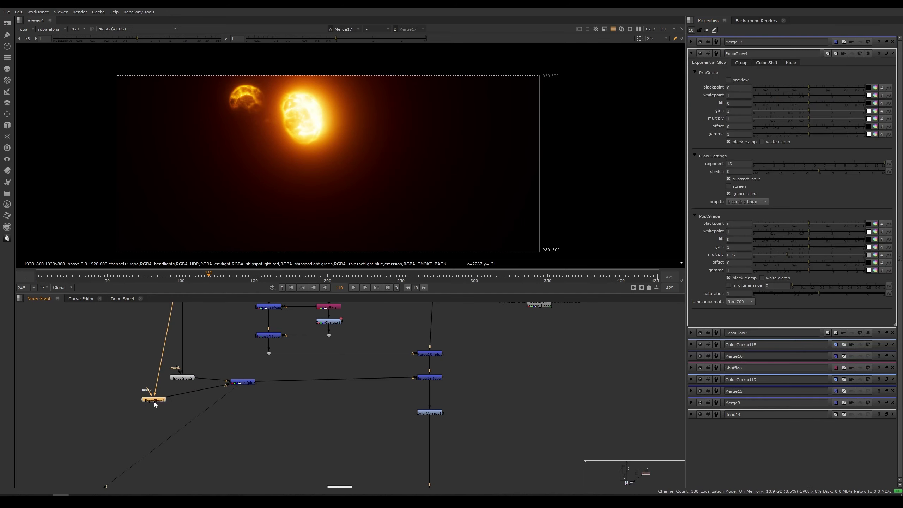
pyautogui.click(434, 377)
pyautogui.press('1')
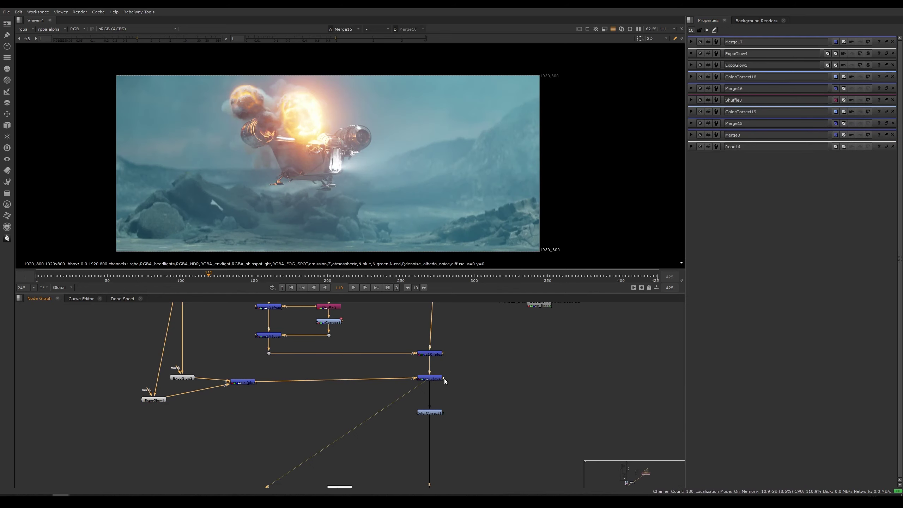
pyautogui.doubleClick(437, 379)
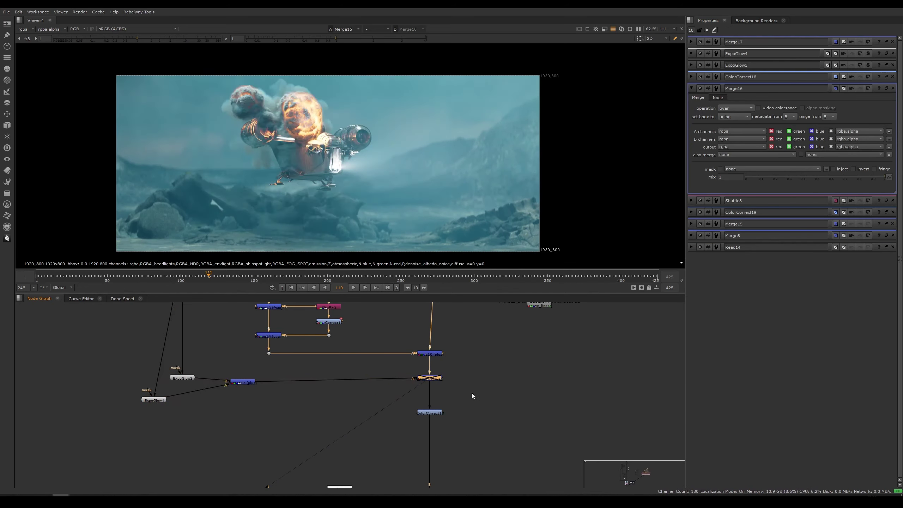
pyautogui.scroll(4, 343, 106)
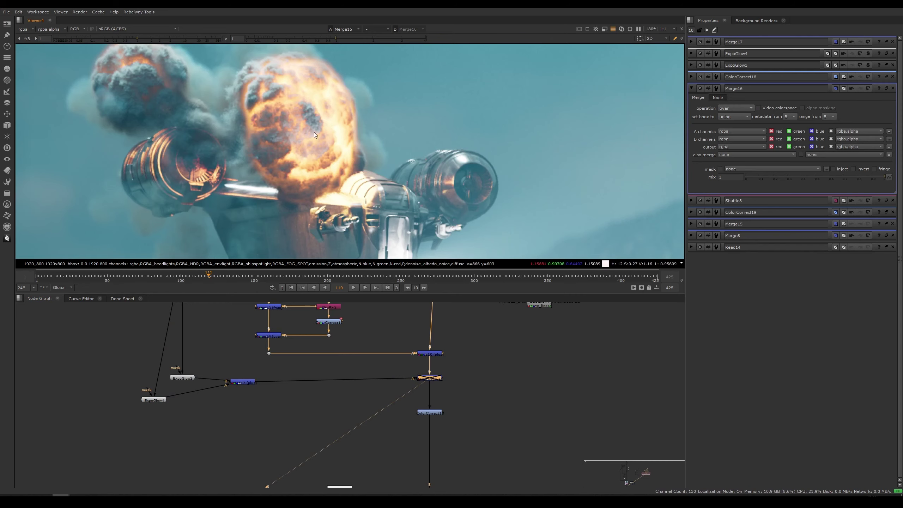
pyautogui.scroll(3, 314, 132)
pyautogui.scroll(2, 309, 150)
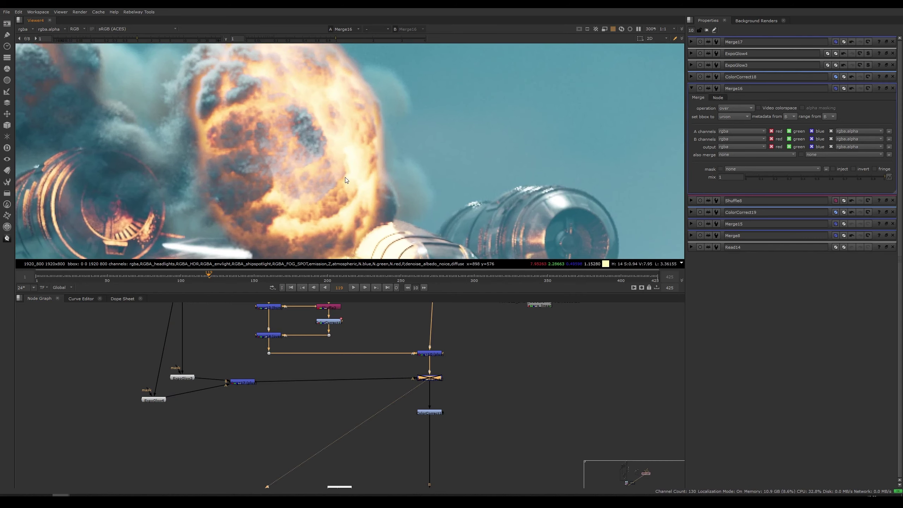
pyautogui.scroll(3, 302, 171)
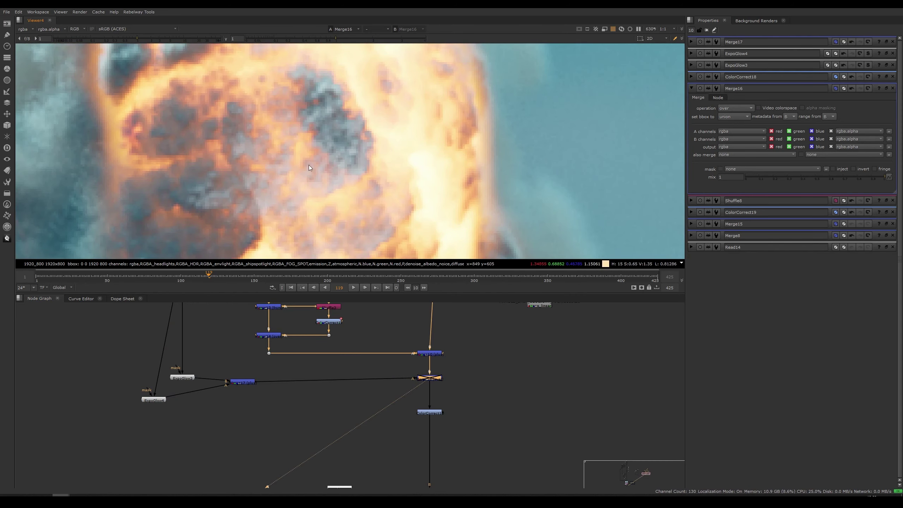
pyautogui.scroll(-4, 313, 160)
pyautogui.scroll(3, 319, 135)
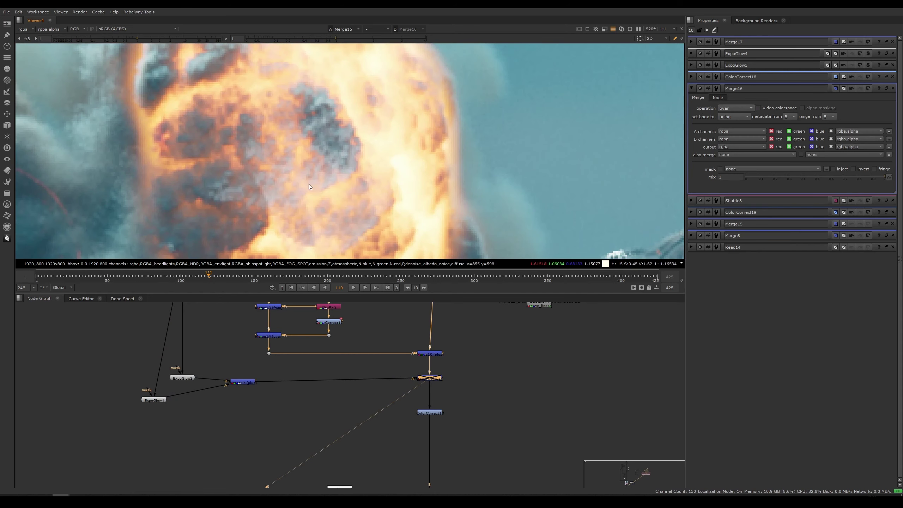
pyautogui.scroll(-2, 304, 178)
pyautogui.scroll(-2, 303, 157)
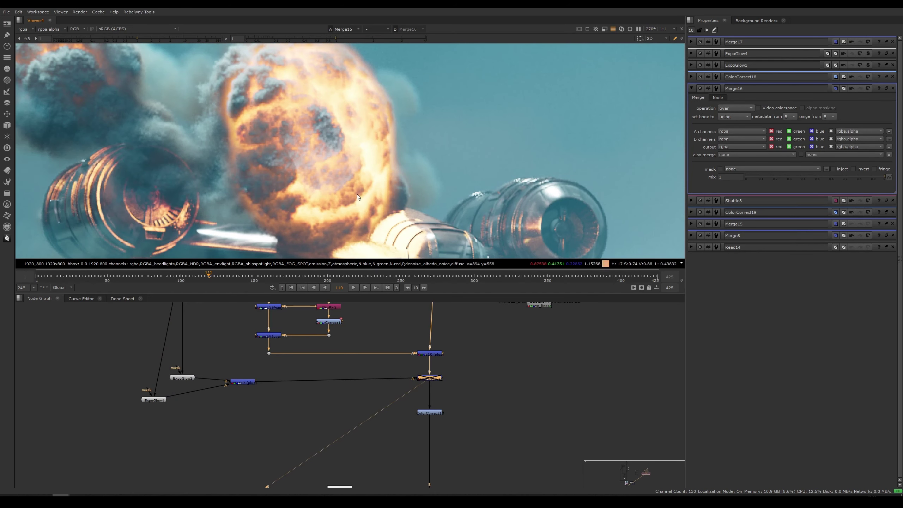
pyautogui.press('d')
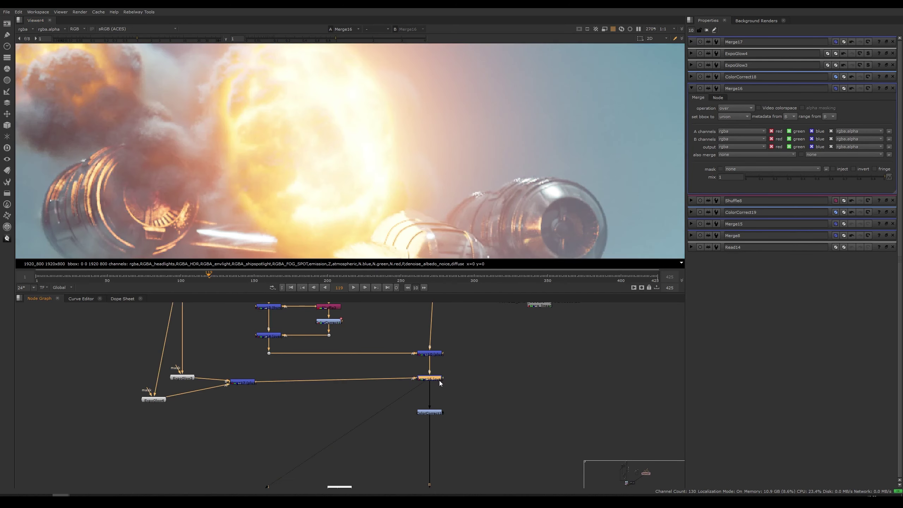
pyautogui.scroll(-3, 302, 174)
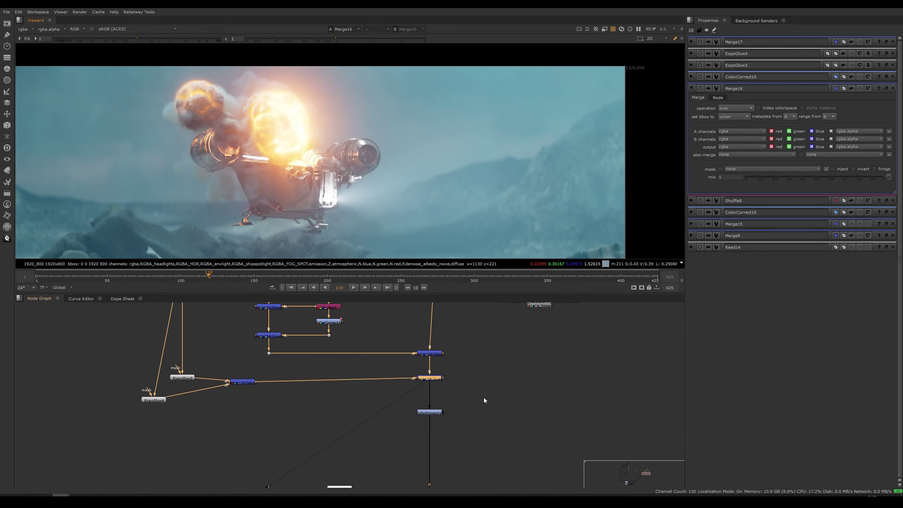
# View the composite after ColorCorrect18 and at Merge15, where Read19 is merged in.
pyautogui.click(432, 414)
pyautogui.press('1')
pyautogui.moveTo(451, 429); pyautogui.dragTo(445, 329, button='middle')
pyautogui.click(433, 401)
pyautogui.press('1')
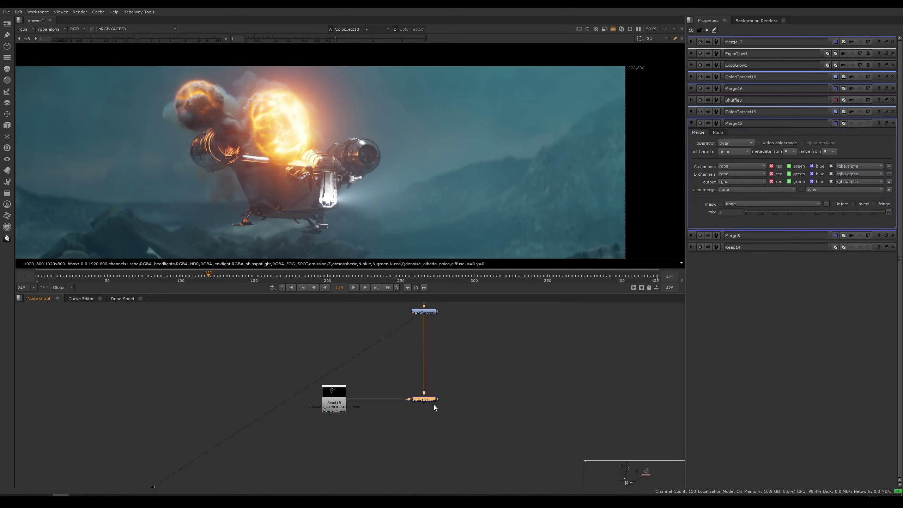
# View the composite at Merge15 and play the sparks and explosion from about frame 100, stopping at frame 107.
pyautogui.click(434, 405)
pyautogui.scroll(-3, 313, 159)
pyautogui.scroll(2, 298, 174)
pyautogui.moveTo(201, 277); pyautogui.dragTo(182, 277)
pyautogui.press('l')
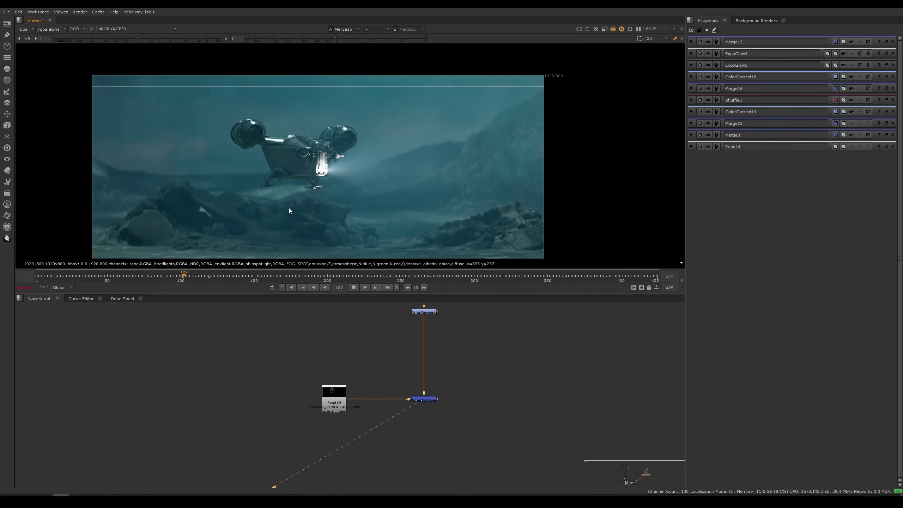
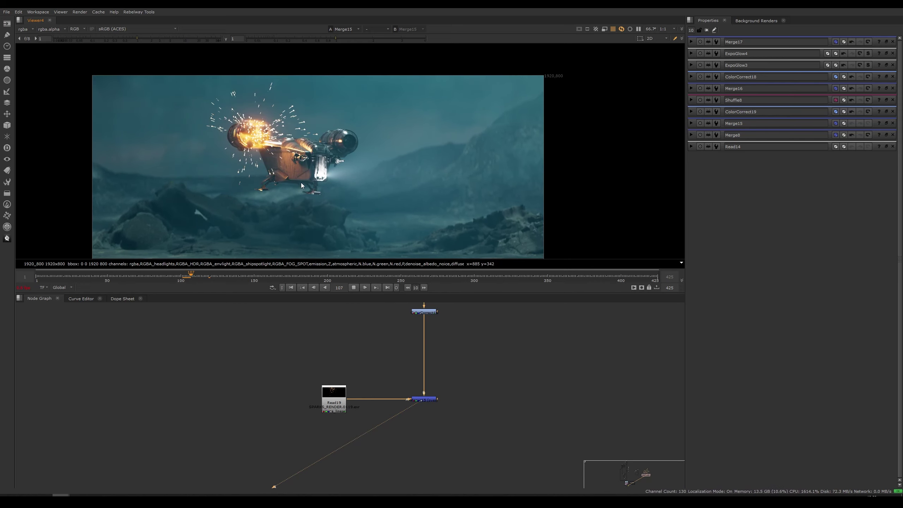
pyautogui.press('k')
# Move Read19 farther away from Merge15, and view the output of Merge14 in the atmosphere branch.
pyautogui.moveTo(336, 395); pyautogui.dragTo(302, 396)
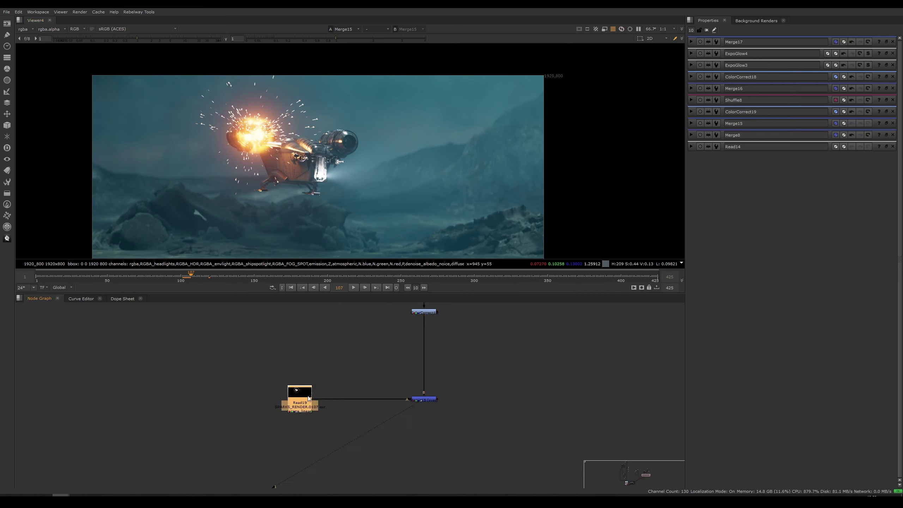
pyautogui.scroll(-6, 316, 401)
pyautogui.scroll(-3, 319, 404)
pyautogui.moveTo(135, 362); pyautogui.dragTo(251, 388, button='middle')
pyautogui.moveTo(166, 362); pyautogui.dragTo(211, 416, button='middle')
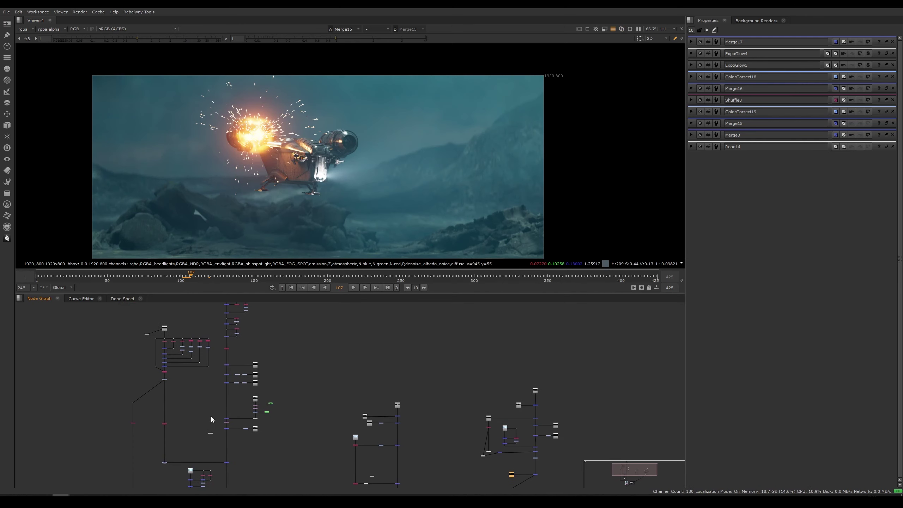
pyautogui.moveTo(436, 375); pyautogui.dragTo(389, 314, button='middle')
pyautogui.moveTo(510, 410); pyautogui.dragTo(516, 383, button='middle')
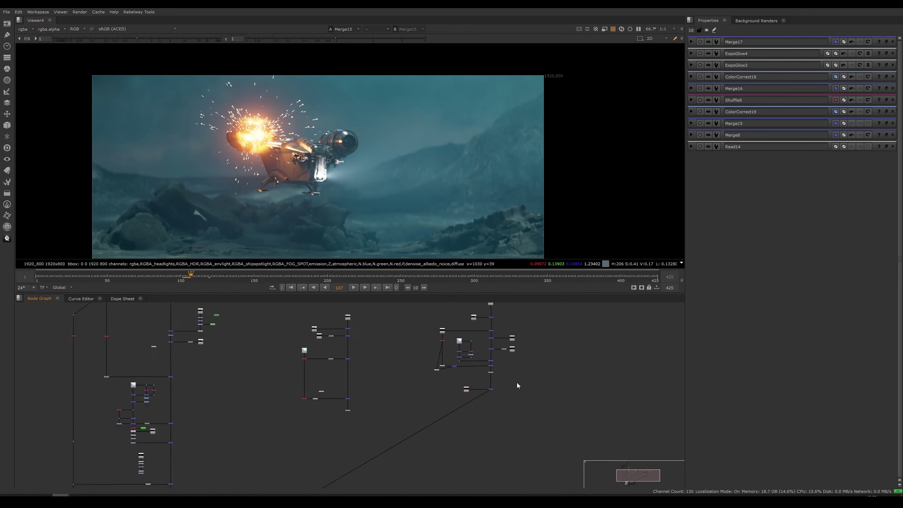
pyautogui.scroll(6, 517, 383)
pyautogui.moveTo(497, 372); pyautogui.dragTo(327, 428)
pyautogui.moveTo(344, 405); pyautogui.dragTo(345, 443)
pyautogui.moveTo(335, 314); pyautogui.dragTo(340, 402, button='middle')
pyautogui.click(341, 403)
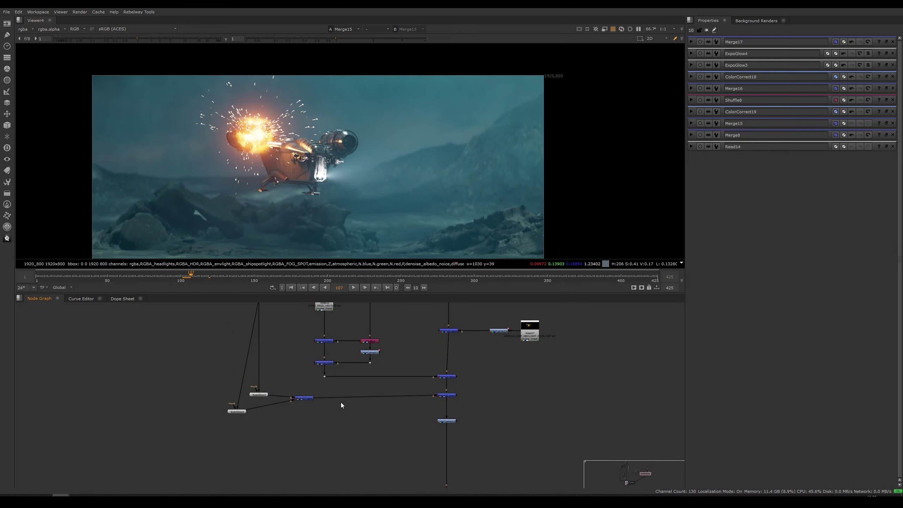
pyautogui.press('1')
pyautogui.scroll(2, 331, 428)
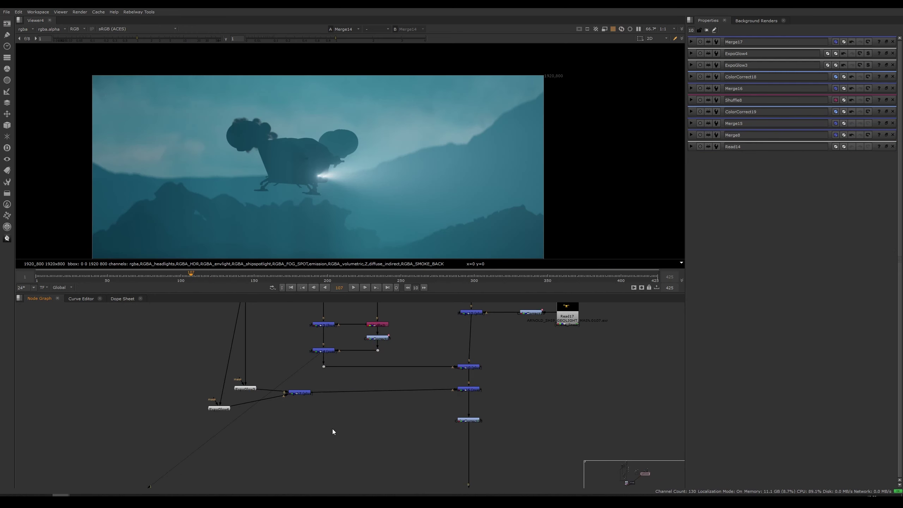
# Add a Shuffle node and connect its input to the dot below Merge14.
pyautogui.press('Tab')
pyautogui.write('shuffle')
pyautogui.press('Return')
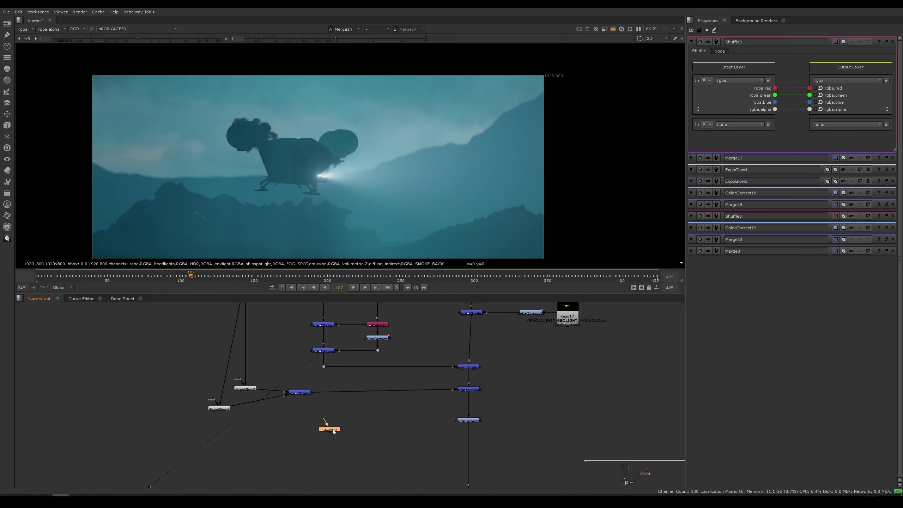
pyautogui.moveTo(324, 419); pyautogui.dragTo(326, 371)
pyautogui.moveTo(330, 429)
pyautogui.mouseDown()
pyautogui.moveTo(321, 431)
pyautogui.moveTo(289, 393)
pyautogui.moveTo(328, 432)
pyautogui.mouseUp()
# Rearrange ExpoGlow3, ExpoGlow4 and Merge17 farther from the Merge14 branch, with the new Shuffle in line below the dot.
pyautogui.moveTo(349, 420); pyautogui.dragTo(349, 461, button='middle')
pyautogui.moveTo(294, 420); pyautogui.dragTo(313, 408, button='middle')
pyautogui.moveTo(319, 404); pyautogui.dragTo(202, 450)
pyautogui.moveTo(267, 417); pyautogui.dragTo(234, 417)
pyautogui.moveTo(309, 423); pyautogui.dragTo(277, 419)
pyautogui.click(278, 409)
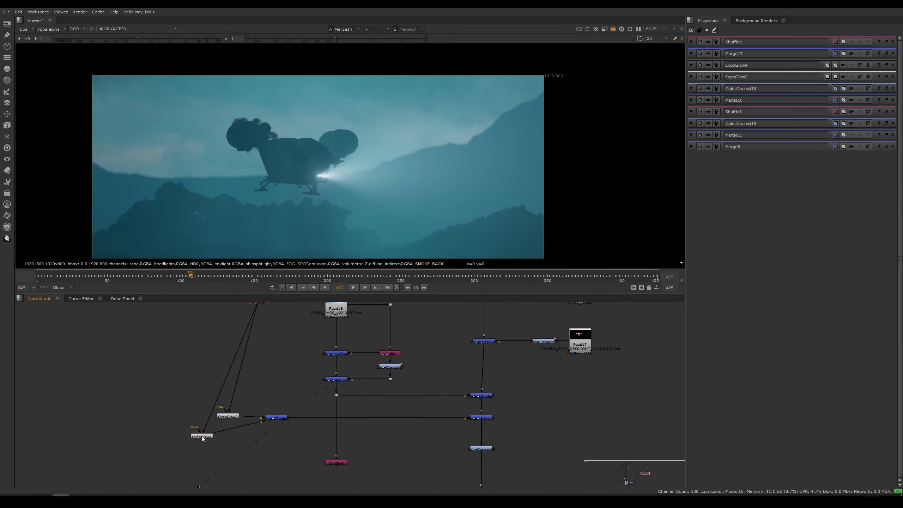
pyautogui.moveTo(202, 436); pyautogui.dragTo(183, 437)
# View the new Shuffle9 node and set its input layer to emission.
pyautogui.click(297, 402)
pyautogui.click(337, 462)
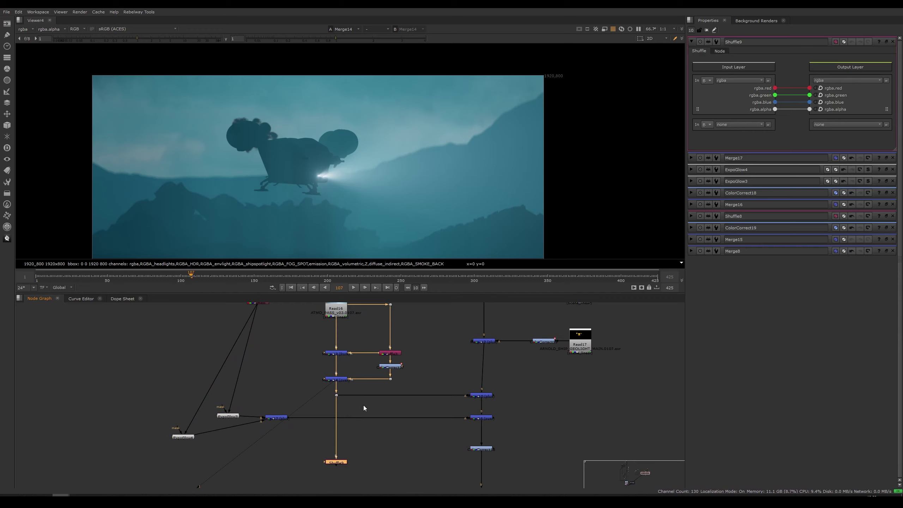
pyautogui.moveTo(400, 393); pyautogui.dragTo(350, 434)
pyautogui.scroll(3, 346, 432)
pyautogui.moveTo(351, 395); pyautogui.dragTo(352, 396)
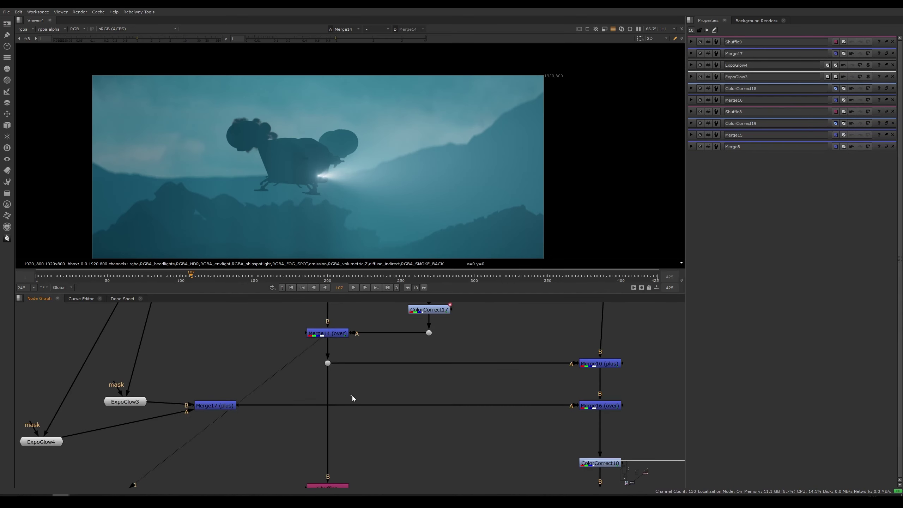
pyautogui.scroll(-8, 359, 416)
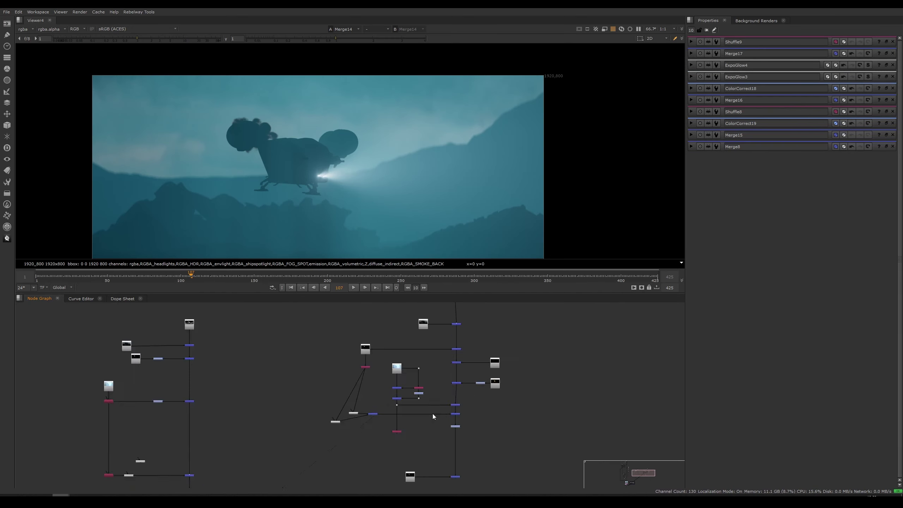
pyautogui.scroll(8, 359, 450)
pyautogui.moveTo(361, 450); pyautogui.dragTo(359, 427)
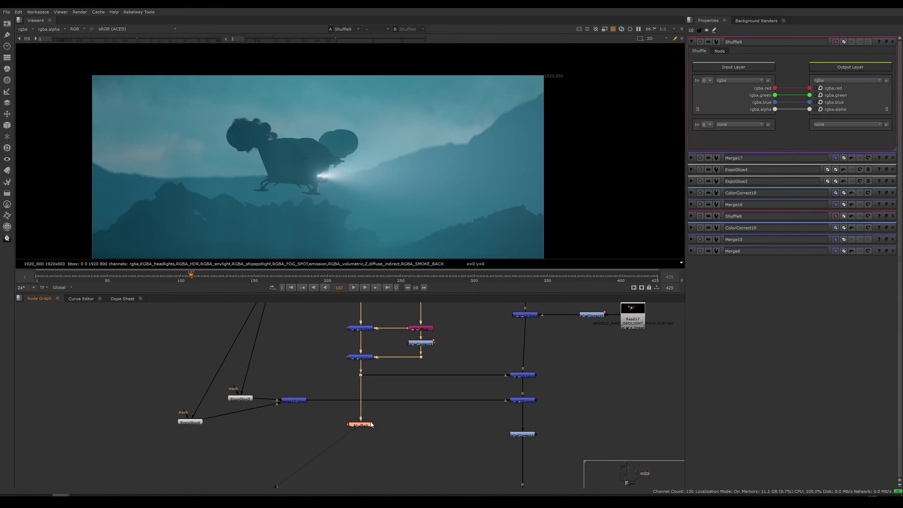
pyautogui.click(748, 81)
pyautogui.click(737, 182)
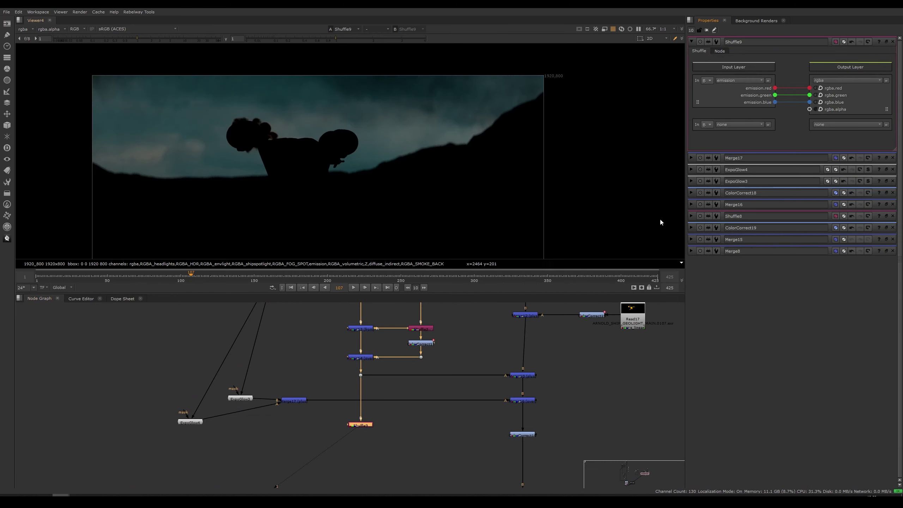
# Copy ExpoGlow4, paste it below Shuffle9 with Shuffle9 as its input, and view the new glow.
pyautogui.moveTo(394, 427); pyautogui.dragTo(382, 405, button='middle')
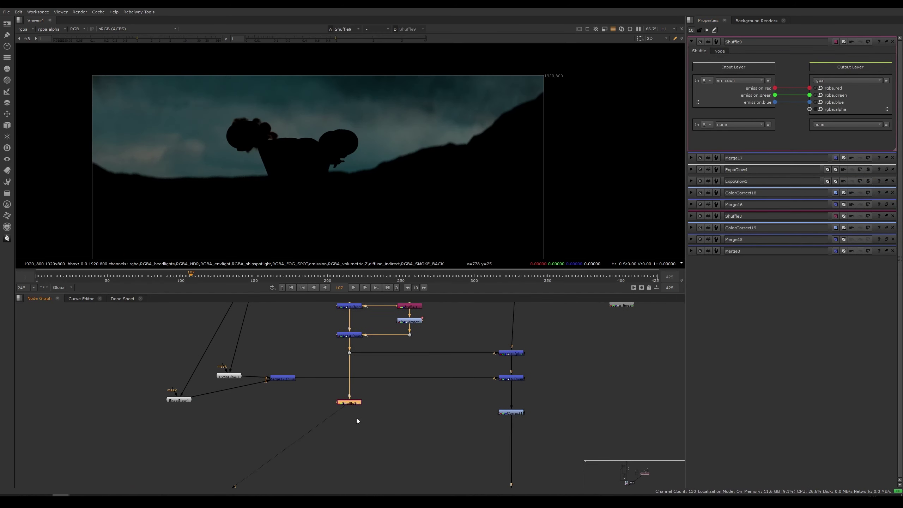
pyautogui.click(357, 429)
pyautogui.moveTo(186, 399); pyautogui.dragTo(181, 399)
pyautogui.hotkey('ctrl', 'c')
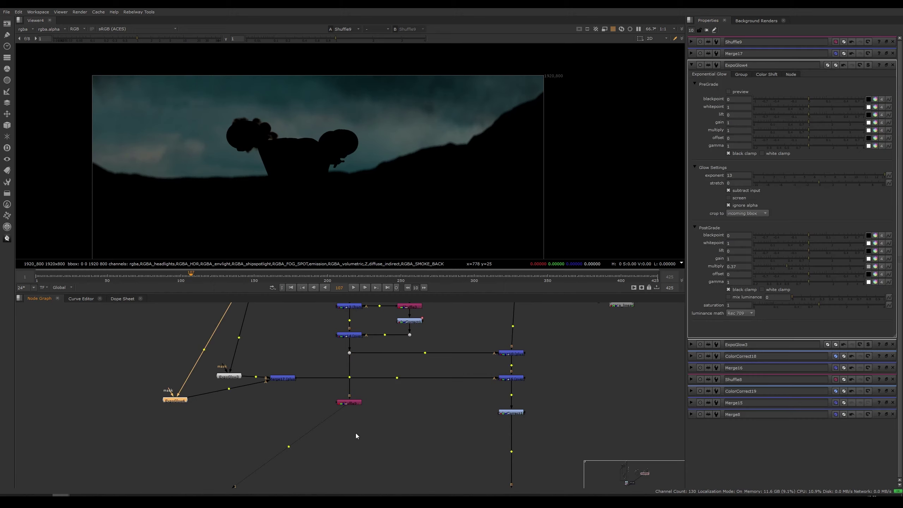
pyautogui.click(355, 432)
pyautogui.hotkey('ctrl', 'v')
pyautogui.moveTo(354, 426); pyautogui.dragTo(354, 401)
pyautogui.moveTo(352, 433); pyautogui.dragTo(353, 438)
pyautogui.press('1')
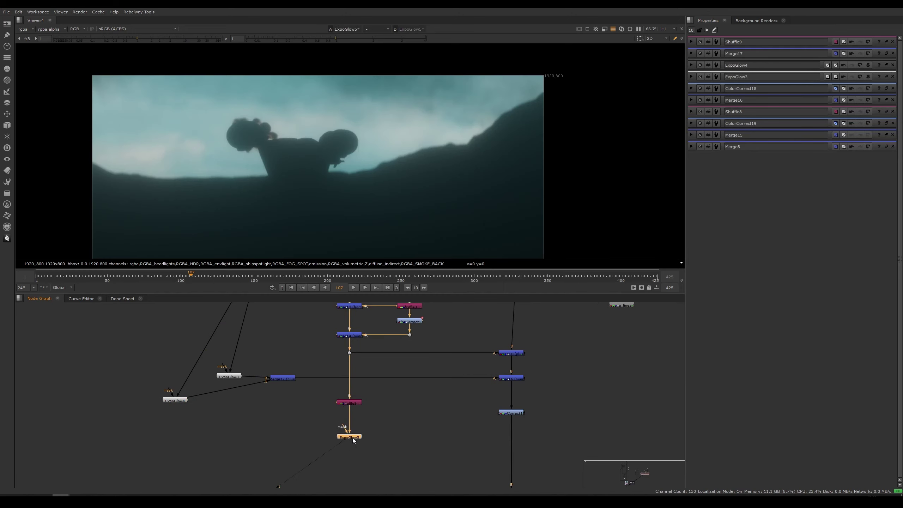
# Set ExpoGlow5's PostGrade multiply to 0.5, keeping its PostGrade lift at 0.
pyautogui.doubleClick(354, 437)
pyautogui.click(800, 241)
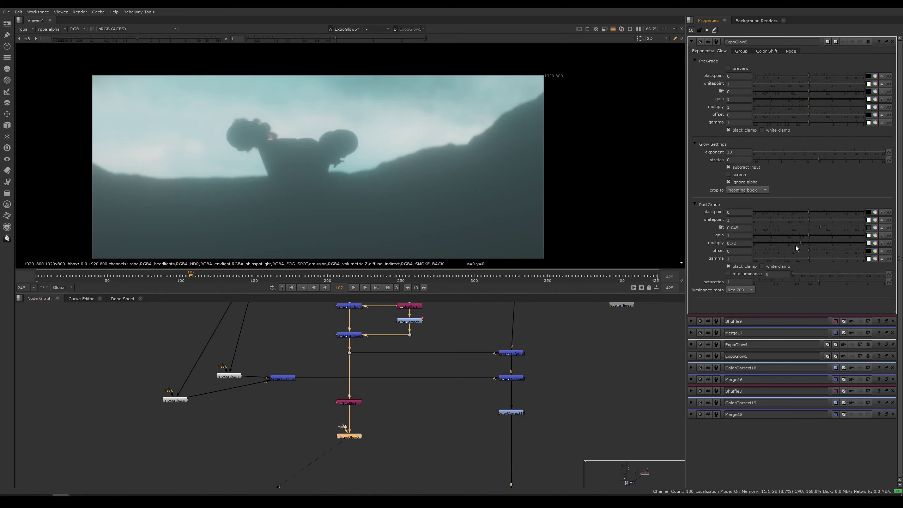
pyautogui.keyDown('ctrl'); pyautogui.click(804, 228); pyautogui.keyUp('ctrl')
pyautogui.click(793, 246)
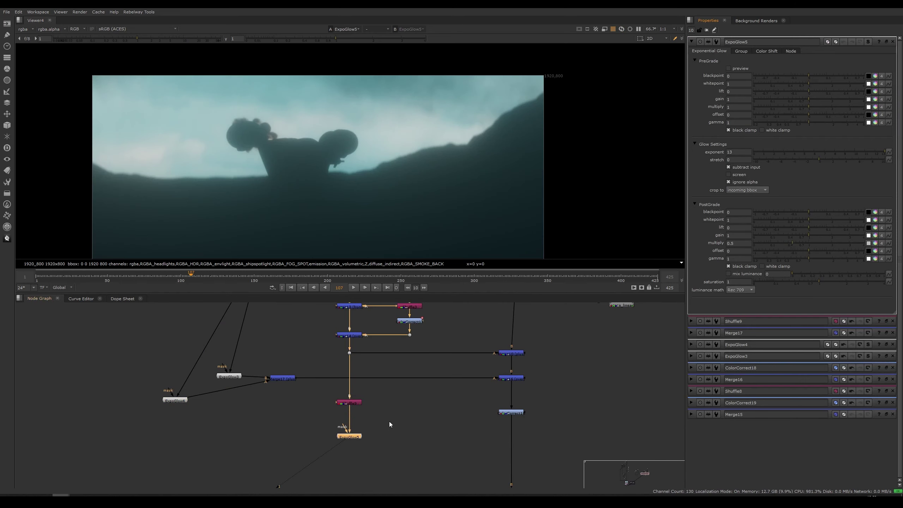
# Add a ColorCorrect node after ExpoGlow5 and set its master gain to 1.82.
pyautogui.press('c')
pyautogui.moveTo(383, 420); pyautogui.dragTo(353, 457)
pyautogui.click(828, 102)
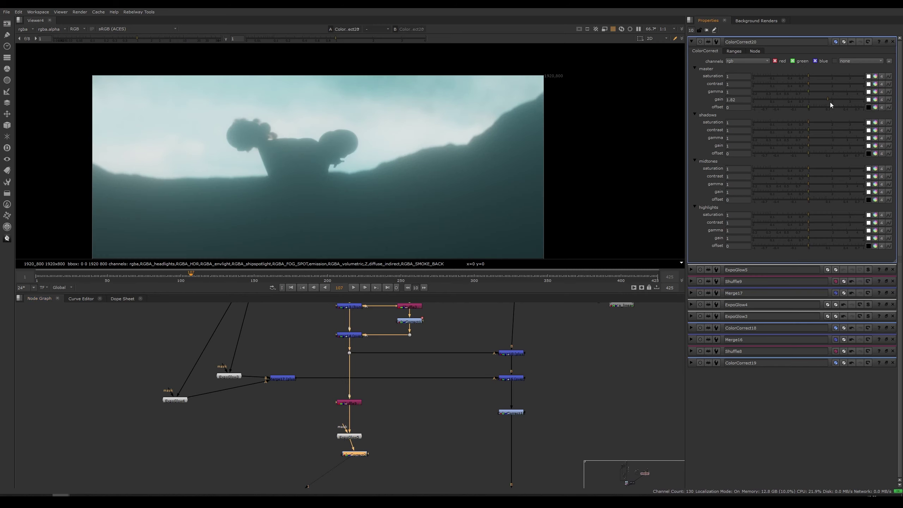
# Set ExpoGlow5's exponent to 8.55 and align ColorCorrect20 beneath it.
pyautogui.doubleClick(349, 437)
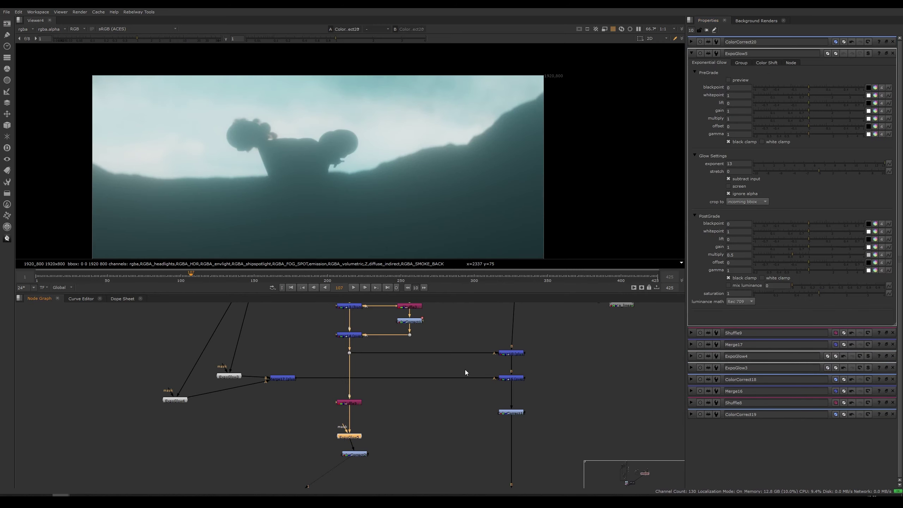
pyautogui.moveTo(854, 153); pyautogui.dragTo(840, 159)
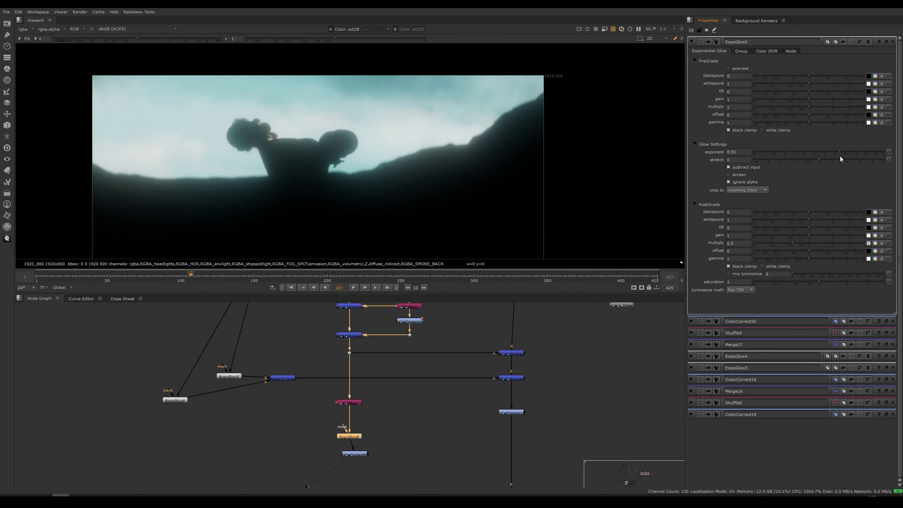
pyautogui.moveTo(365, 455); pyautogui.dragTo(360, 457)
pyautogui.click(397, 449)
# Insert a Merge node between Merge16 and ColorCorrect18, with ColorCorrect20 feeding its A input.
pyautogui.click(510, 414)
pyautogui.press('1')
pyautogui.click(484, 434)
pyautogui.moveTo(489, 437); pyautogui.dragTo(470, 423, button='middle')
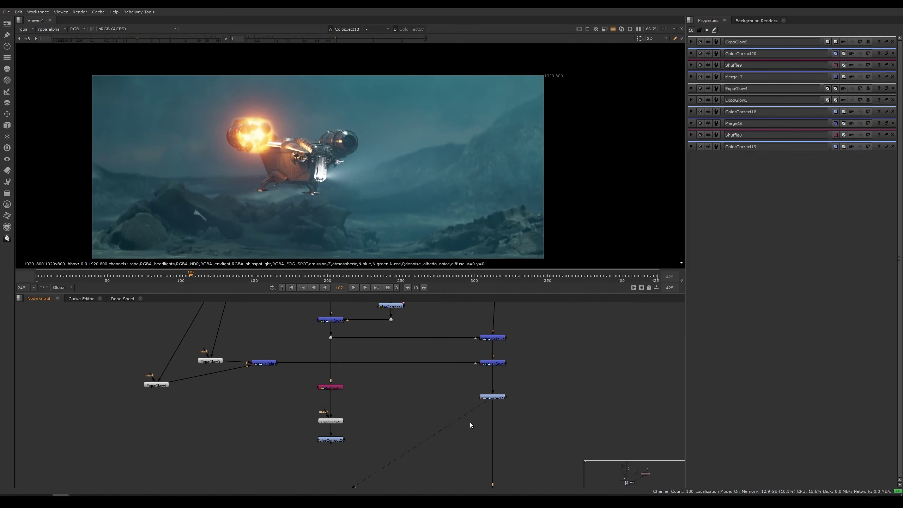
pyautogui.moveTo(492, 397); pyautogui.dragTo(492, 462)
pyautogui.click(495, 414)
pyautogui.press('m')
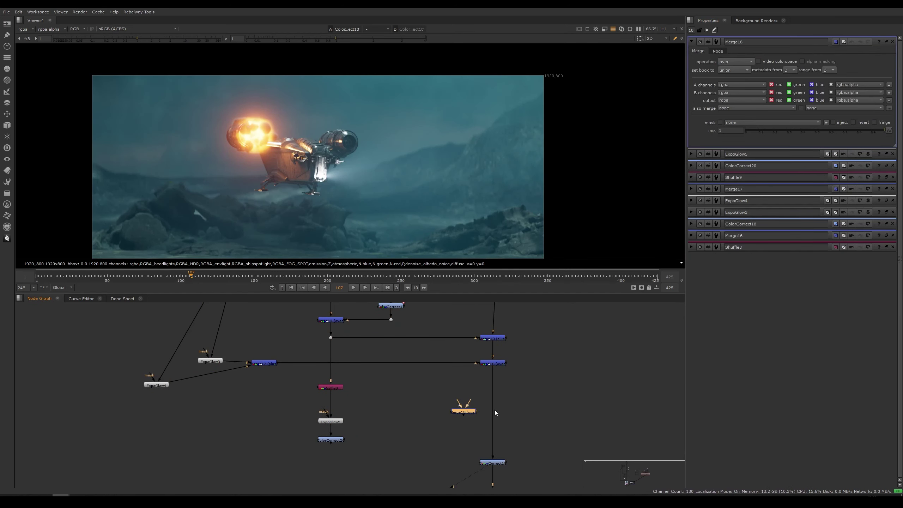
pyautogui.moveTo(463, 412); pyautogui.dragTo(332, 440)
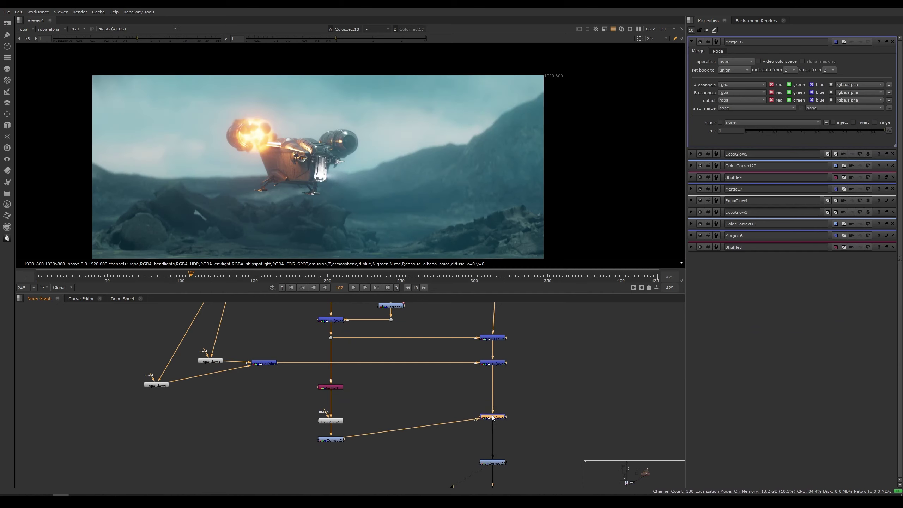
pyautogui.moveTo(492, 418); pyautogui.dragTo(495, 422)
# Set Merge18's operation to plus and view the composite after ColorCorrect18.
pyautogui.press('1')
pyautogui.click(735, 61)
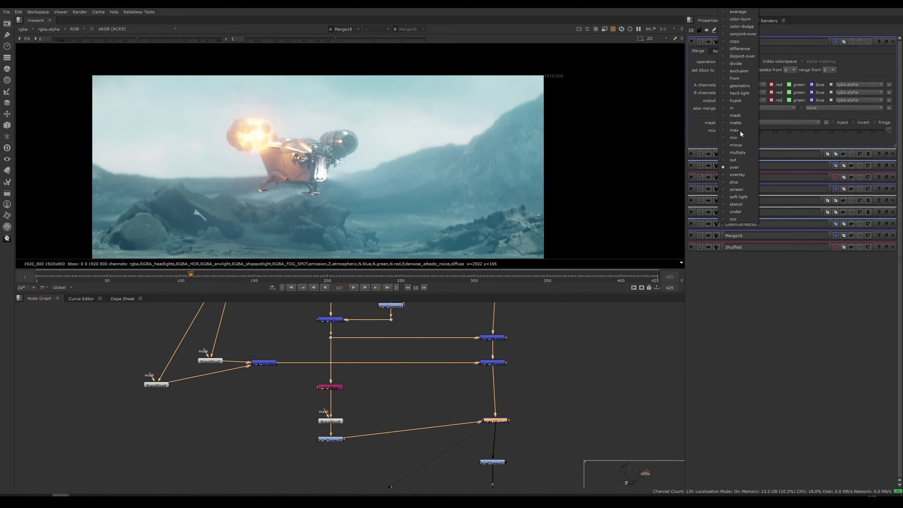
pyautogui.click(734, 181)
pyautogui.click(492, 463)
pyautogui.press('1')
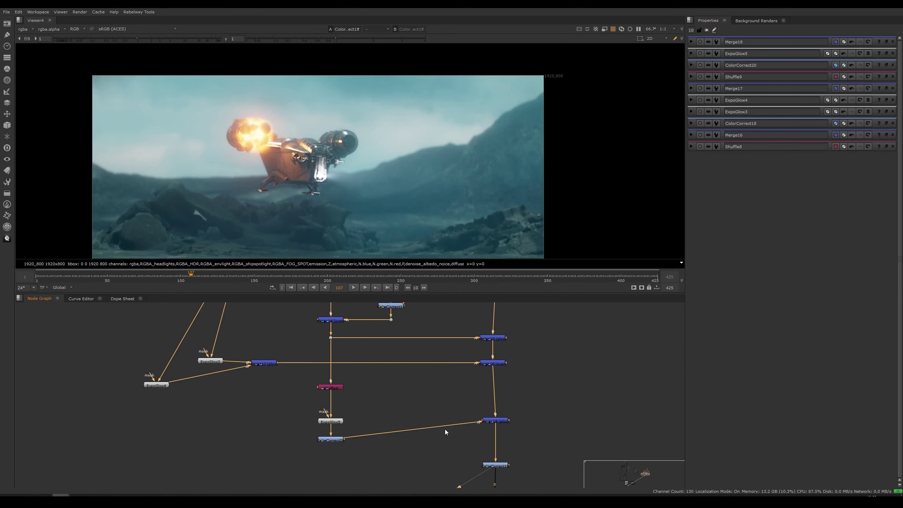
# Set the master gain of ColorCorrect18 to 0.32 and of ColorCorrect20 to 2.95.
pyautogui.scroll(-3, 269, 143)
pyautogui.scroll(2, 269, 143)
pyautogui.moveTo(502, 465); pyautogui.dragTo(491, 454, button='middle')
pyautogui.doubleClick(491, 456)
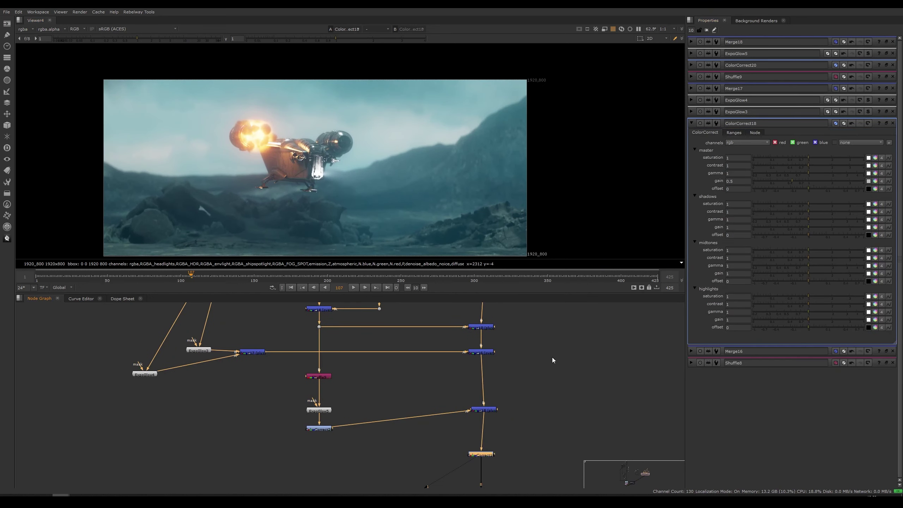
pyautogui.moveTo(789, 181); pyautogui.dragTo(784, 182)
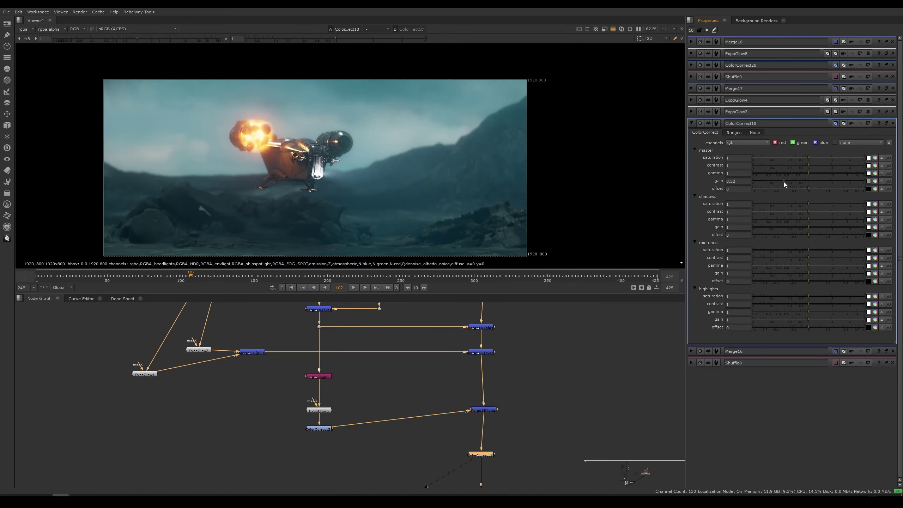
pyautogui.doubleClick(320, 429)
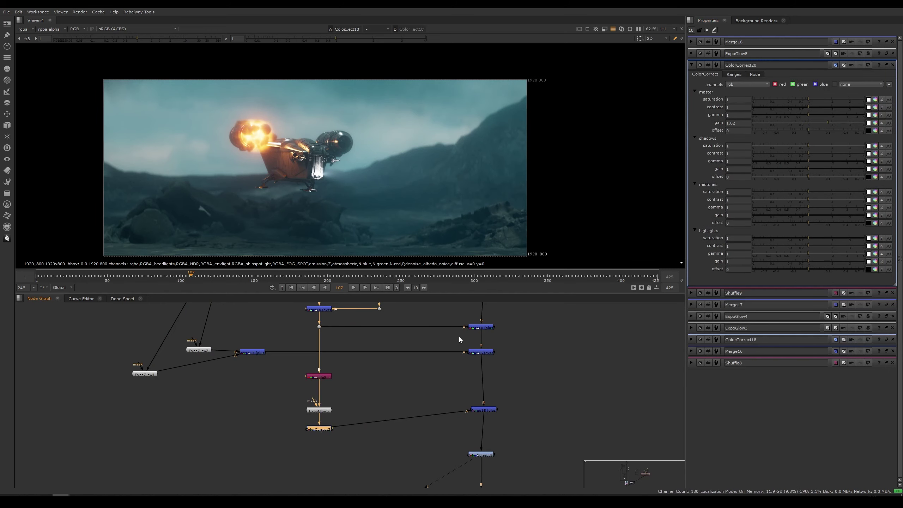
pyautogui.moveTo(823, 102); pyautogui.dragTo(848, 101)
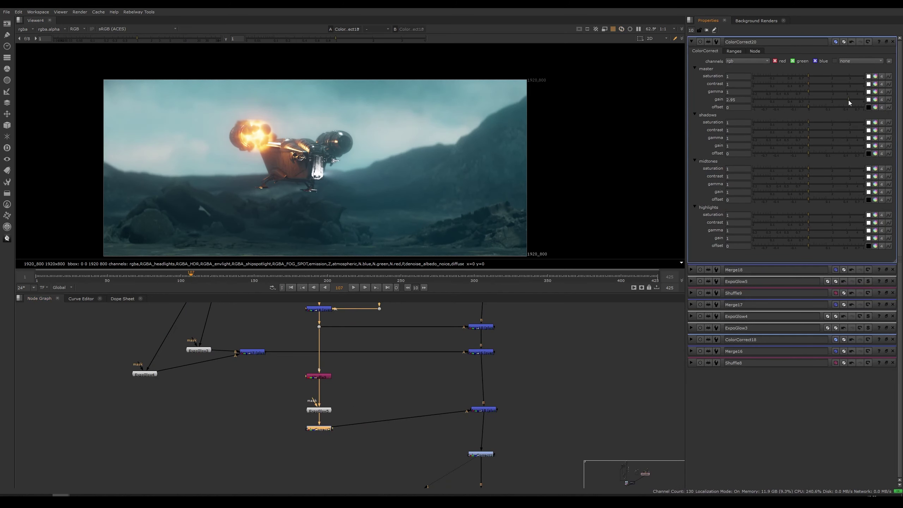
# Align Merge18 with the main branch and compare the composite with it disabled and enabled.
pyautogui.doubleClick(478, 418)
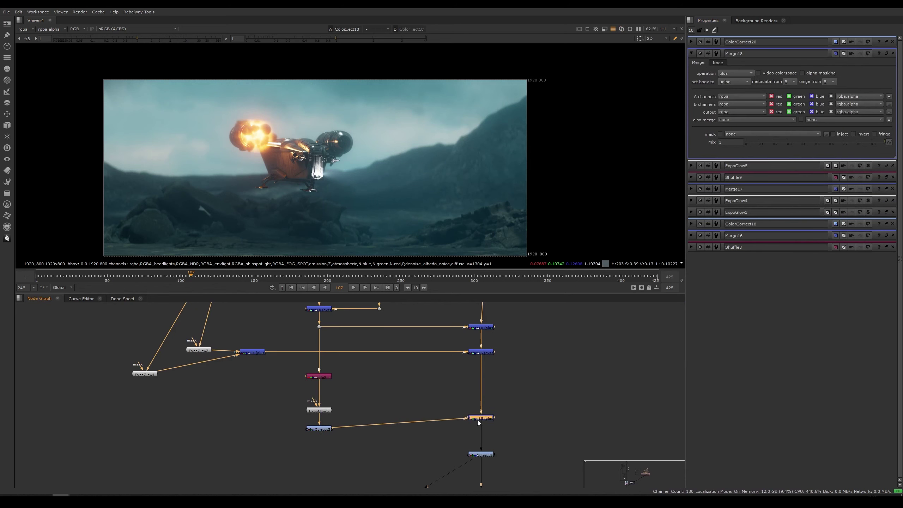
pyautogui.press('d')
pyautogui.press('d')
pyautogui.press('d')
pyautogui.press('d')
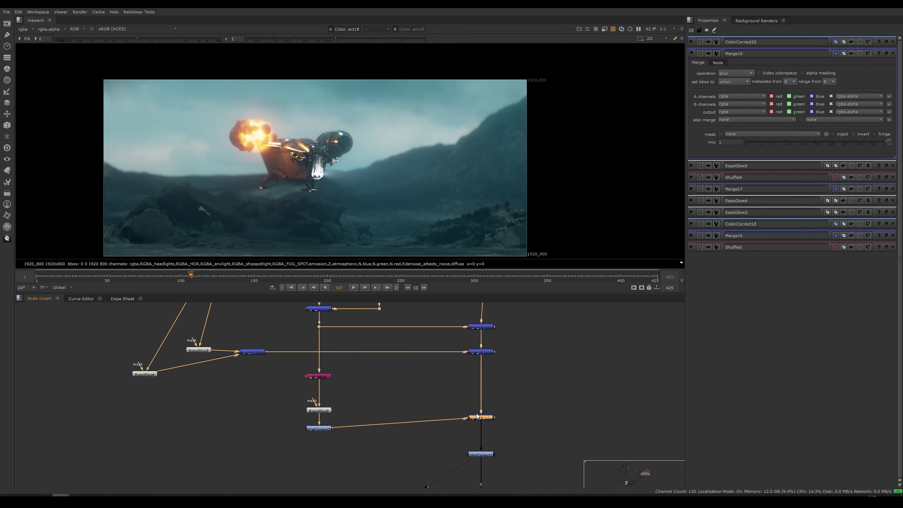
# Check the composite with the added emission glow at frames 157 and 196.
pyautogui.scroll(-1, 285, 163)
pyautogui.click(264, 277)
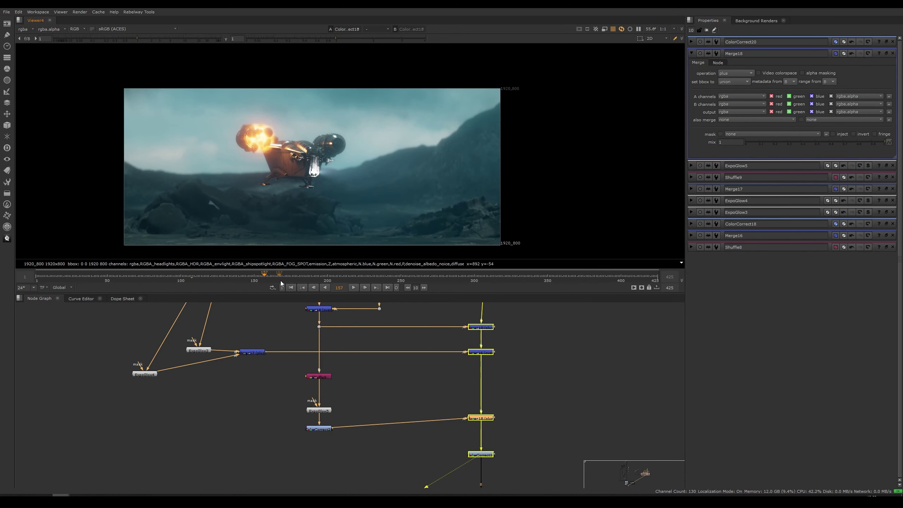
pyautogui.click(322, 276)
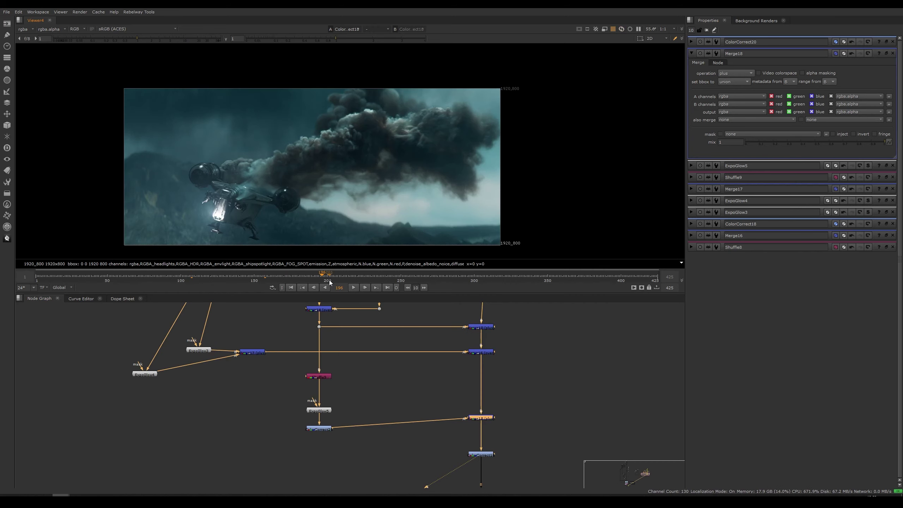
# Check the composite at frames 217 and 204, and view the ship render Read24 at the head of the node tree.
pyautogui.click(354, 277)
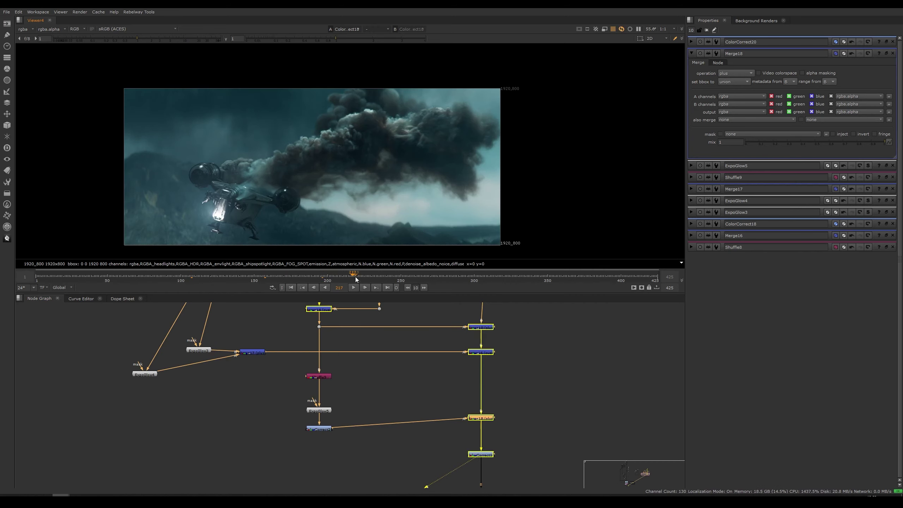
pyautogui.click(333, 278)
pyautogui.scroll(-10, 281, 374)
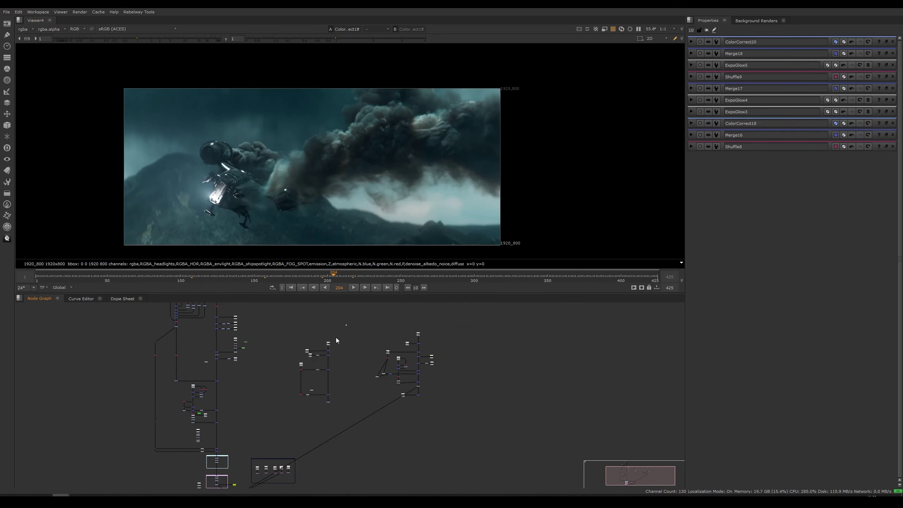
pyautogui.scroll(6, 301, 365)
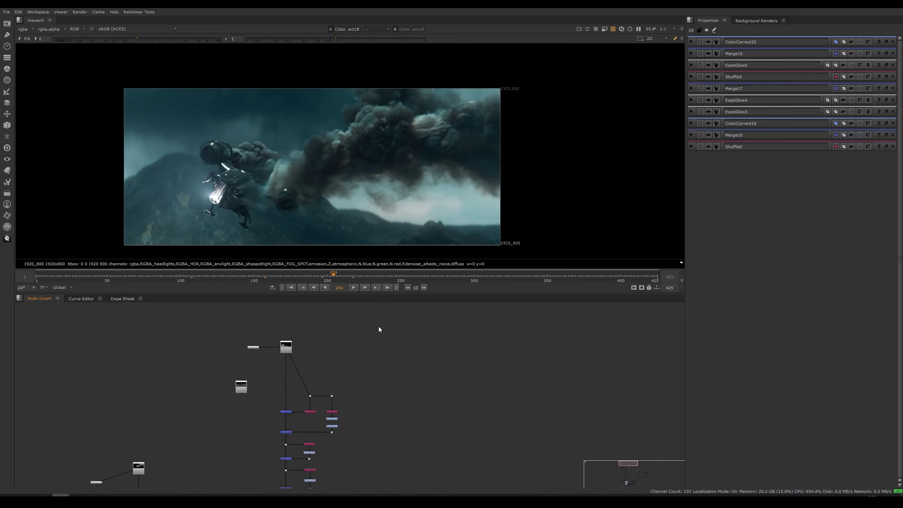
pyautogui.moveTo(317, 362); pyautogui.dragTo(346, 359, button='middle')
pyautogui.click(315, 347)
pyautogui.press('1')
pyautogui.scroll(3, 338, 350)
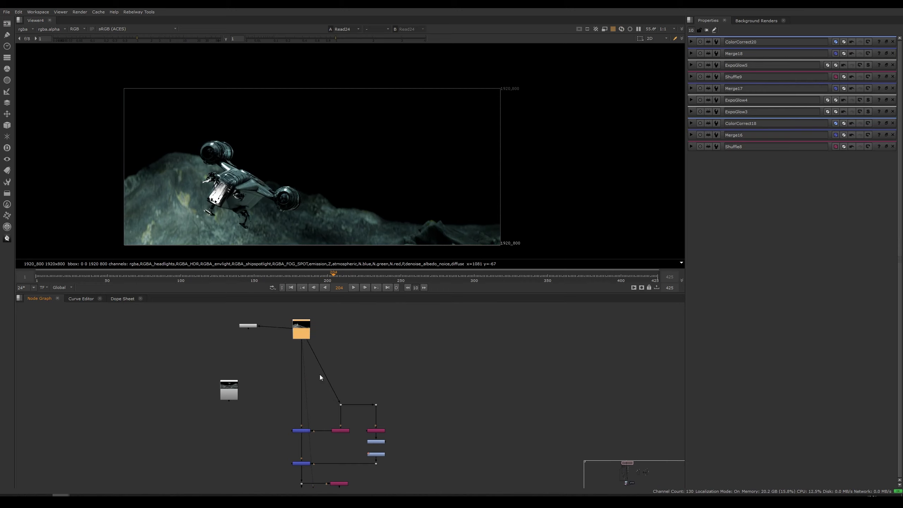
# View Merge74 and compare the ship up close with this merge disabled and enabled.
pyautogui.moveTo(323, 431); pyautogui.dragTo(299, 384, button='middle')
pyautogui.press('1')
pyautogui.press('d')
pyautogui.press('d')
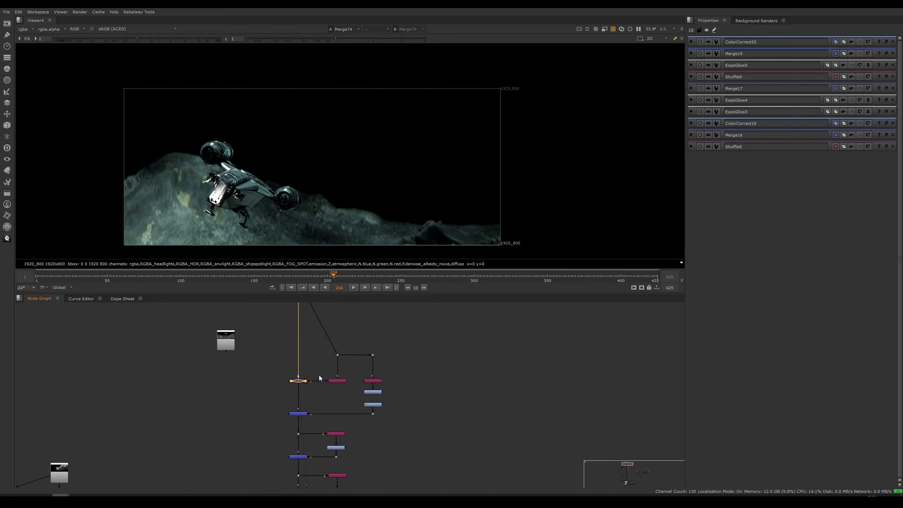
pyautogui.scroll(3, 245, 219)
pyautogui.scroll(8, 221, 207)
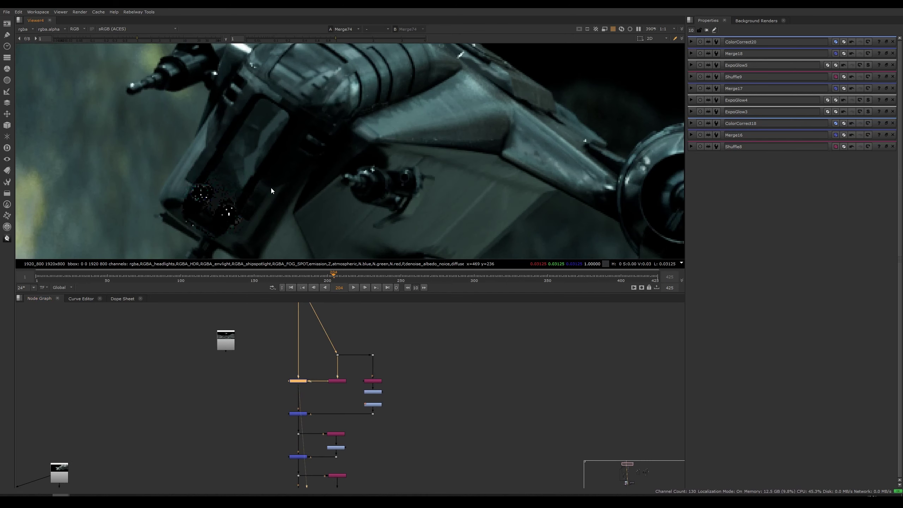
pyautogui.press('d')
pyautogui.scroll(-1, 272, 199)
pyautogui.moveTo(306, 194); pyautogui.dragTo(242, 194, button='middle')
pyautogui.press('d')
pyautogui.scroll(-2, 241, 194)
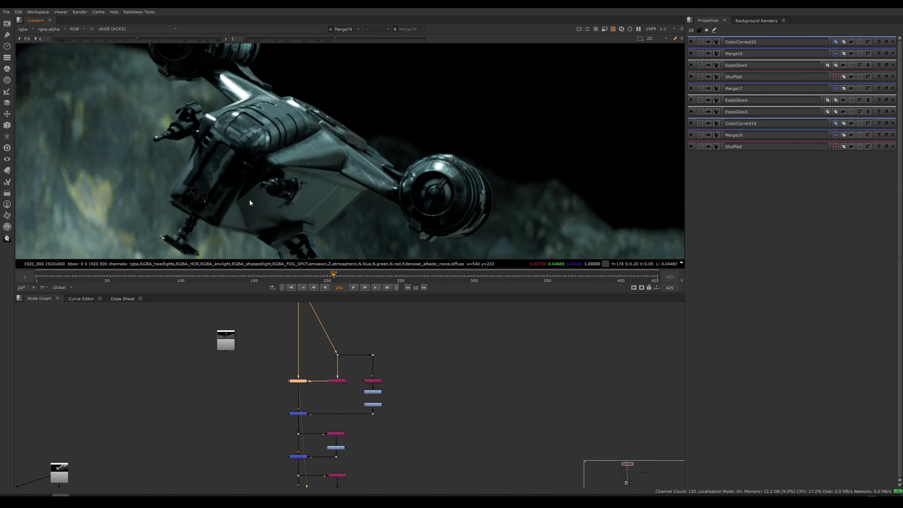
# View Merge79 and compare the cockpit lighting with Merge74 disabled and enabled.
pyautogui.press('d')
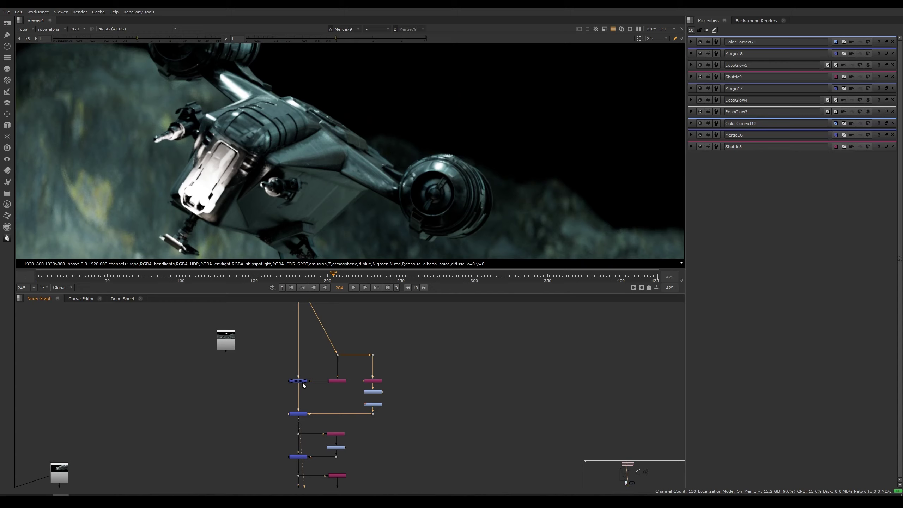
pyautogui.press('1')
pyautogui.press('d')
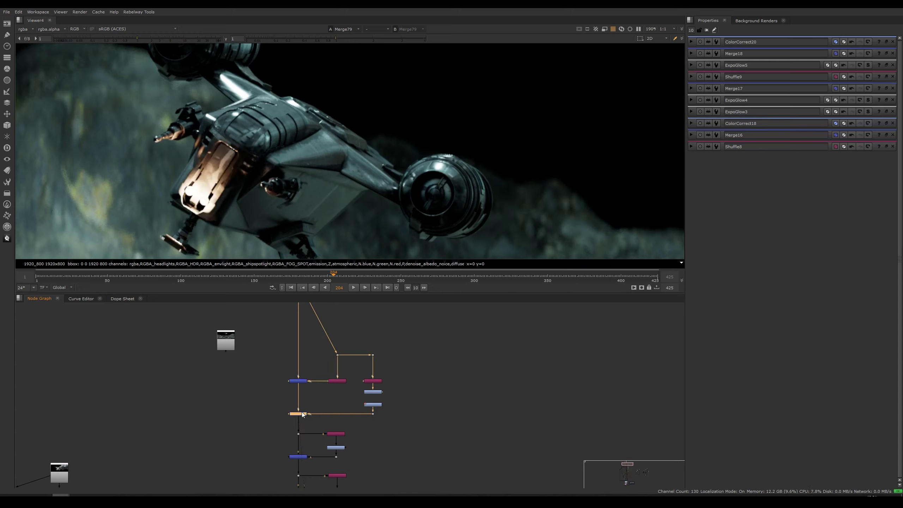
pyautogui.scroll(-4, 260, 182)
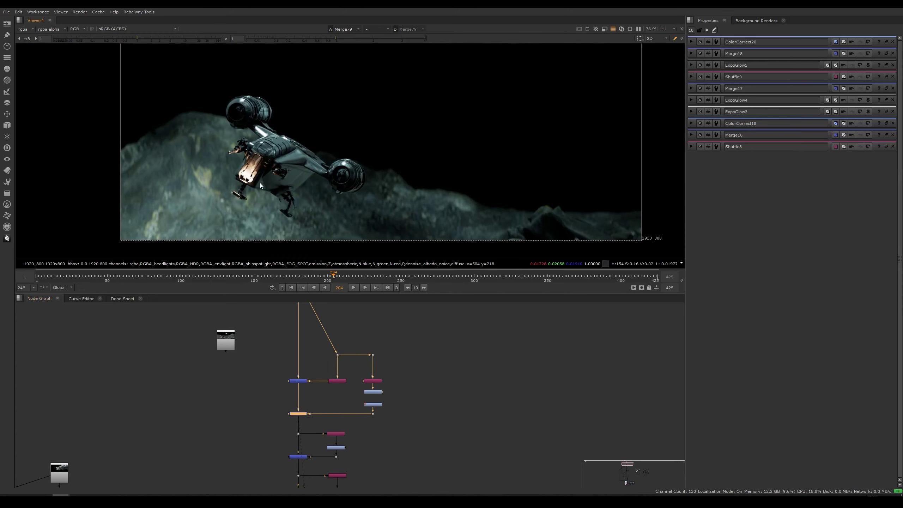
pyautogui.moveTo(260, 182); pyautogui.dragTo(244, 166, button='middle')
# View the ship composite at Merge84 and at Merge85 further down the main branch.
pyautogui.moveTo(324, 446); pyautogui.dragTo(331, 393, button='middle')
pyautogui.click(307, 405)
pyautogui.press('1')
pyautogui.click(319, 422)
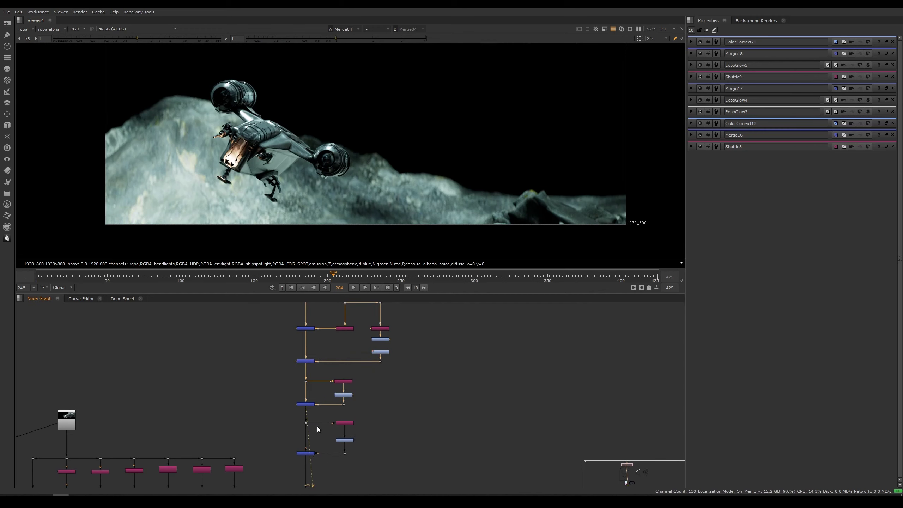
pyautogui.moveTo(313, 450); pyautogui.dragTo(316, 417, button='middle')
pyautogui.click(315, 420)
pyautogui.press('1')
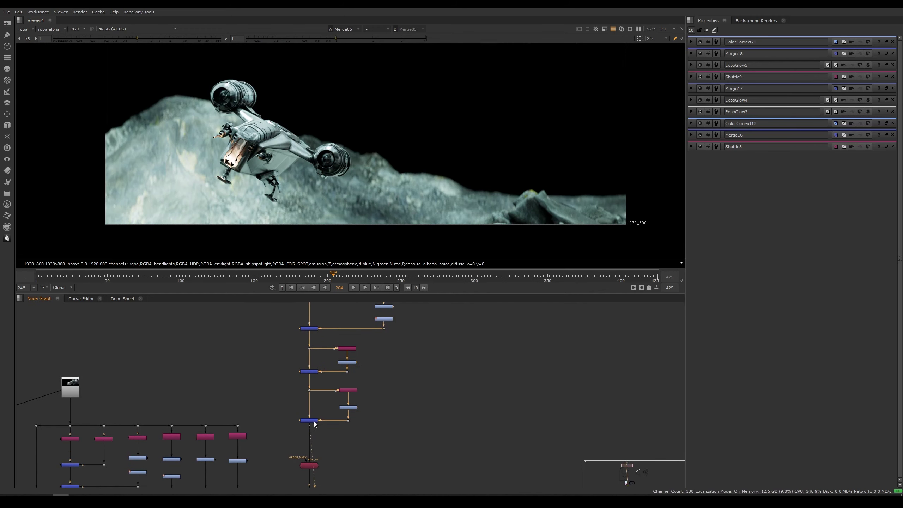
# Compare the Merge85 result with Merge84 disabled and enabled.
pyautogui.click(313, 372)
pyautogui.press('d')
pyautogui.press('d')
pyautogui.scroll(-3, 372, 350)
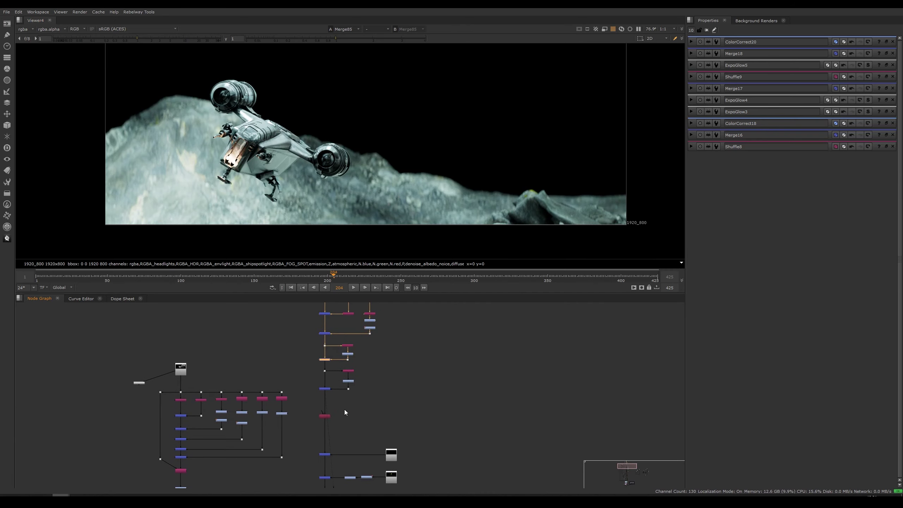
# View GRADE_AOV_v2 below Merge85 and compare the ship's specular_direct highlights with the node disabled and enabled.
pyautogui.scroll(3, 345, 412)
pyautogui.click(310, 429)
pyautogui.press('1')
pyautogui.press('d')
pyautogui.press('d')
pyautogui.press('d')
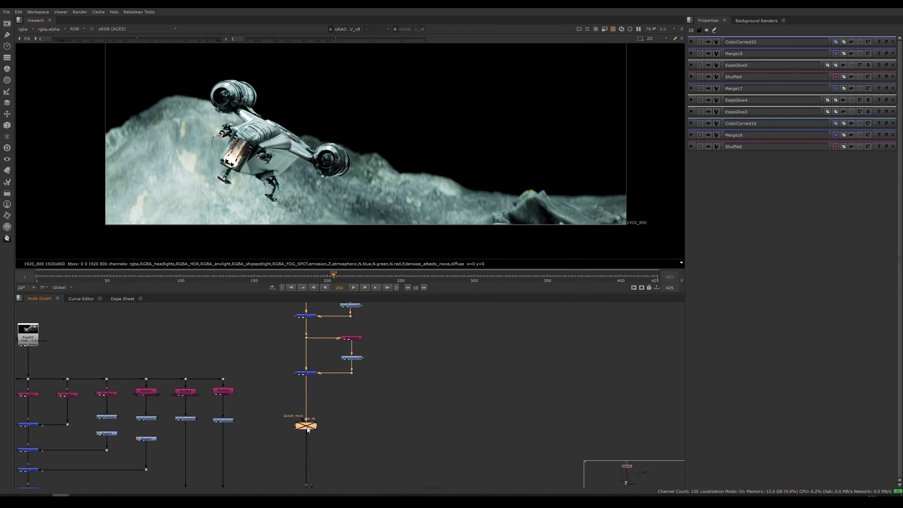
pyautogui.scroll(3, 321, 426)
pyautogui.click(303, 427)
pyautogui.press('d')
# Open the GRADE_AOV_v2 properties and look through the list of custom gizmos.
pyautogui.doubleClick(298, 427)
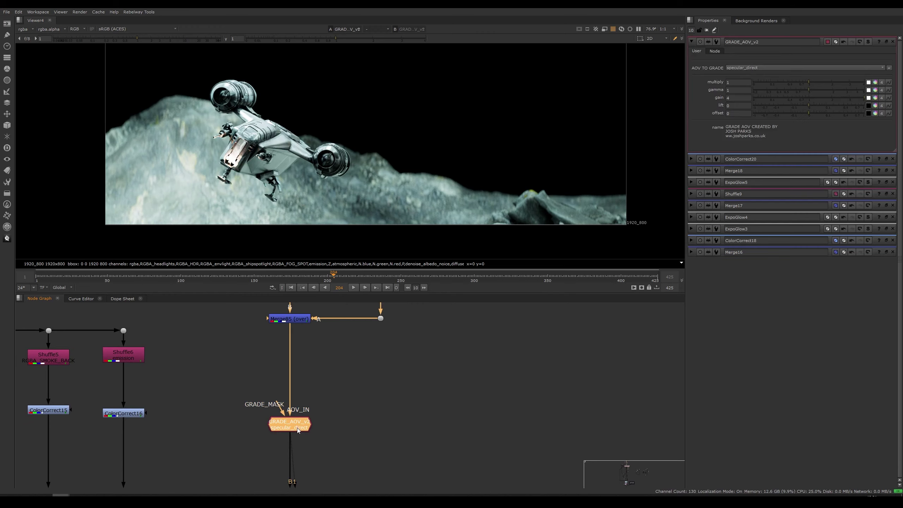
pyautogui.moveTo(352, 383); pyautogui.dragTo(217, 460)
pyautogui.moveTo(212, 384); pyautogui.dragTo(253, 402)
pyautogui.doubleClick(289, 425)
pyautogui.click(7, 238)
pyautogui.click(210, 375)
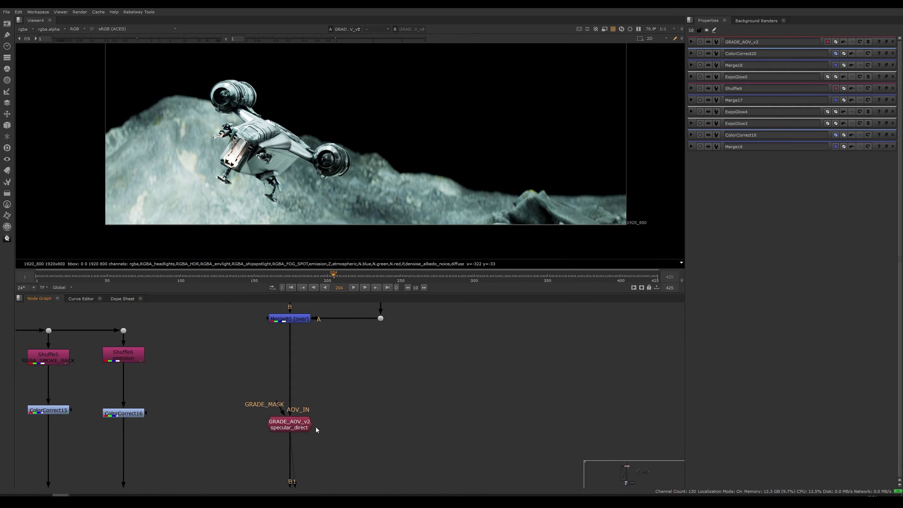
pyautogui.doubleClick(297, 431)
pyautogui.click(6, 238)
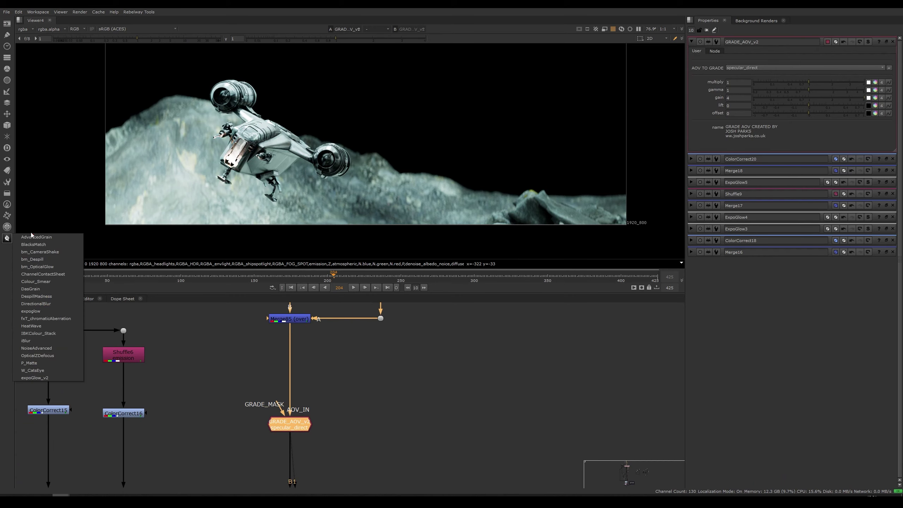
pyautogui.click(243, 382)
pyautogui.doubleClick(298, 429)
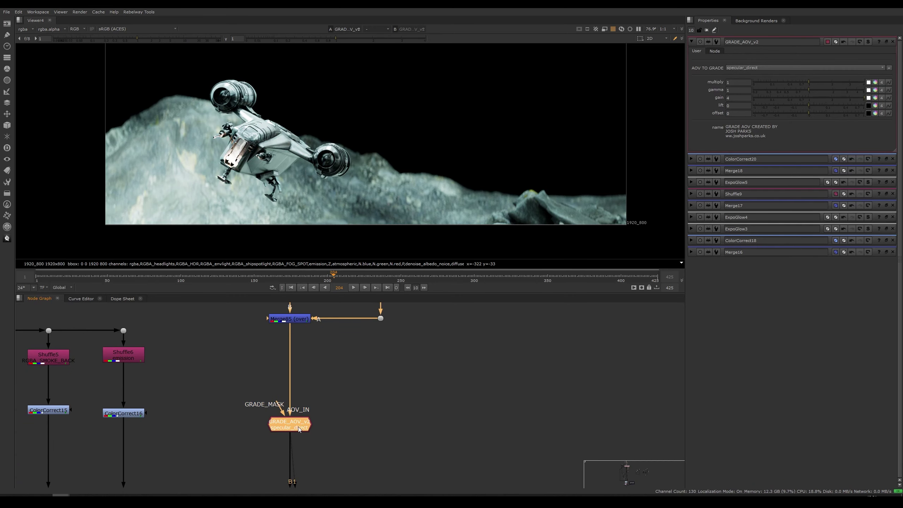
# Compare the whole frame with and without the specular_direct grade.
pyautogui.scroll(-2, 209, 206)
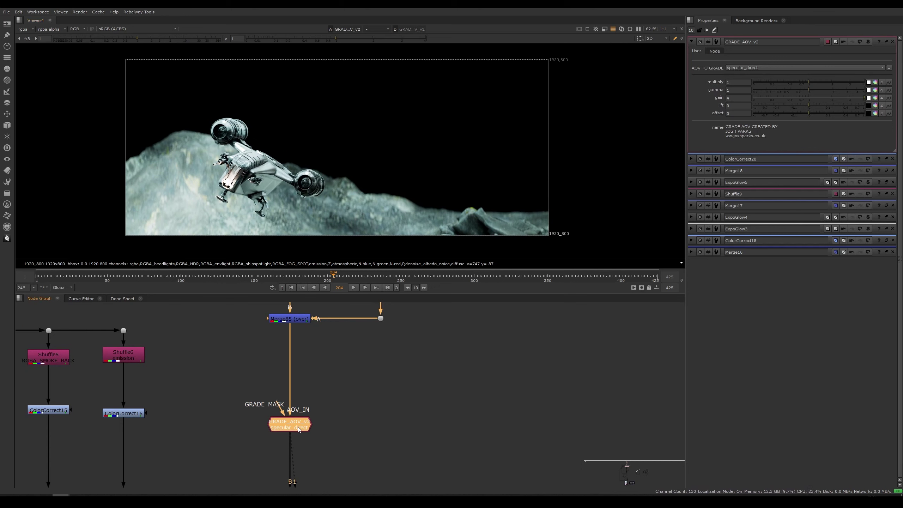
pyautogui.press('d')
pyautogui.press('d')
# View the composite at Merge86, and at the two ship geolight merges below it, ending on Merge88.
pyautogui.scroll(-2, 337, 424)
pyautogui.moveTo(337, 423); pyautogui.dragTo(349, 314, button='middle')
pyautogui.moveTo(330, 422); pyautogui.dragTo(325, 363, button='middle')
pyautogui.click(320, 356)
pyautogui.press('1')
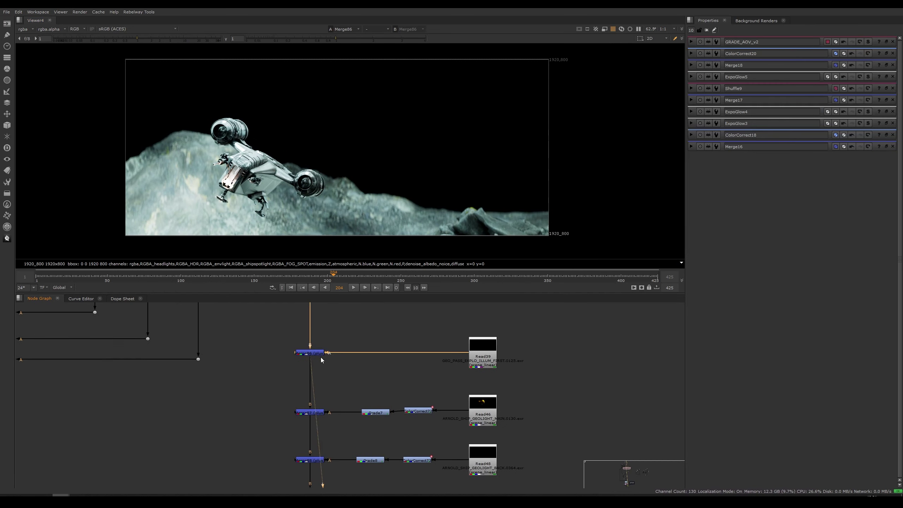
pyautogui.keyDown('ctrl'); pyautogui.keyDown('shift'); pyautogui.click(319, 413); pyautogui.keyUp('shift'); pyautogui.keyUp('ctrl')
pyautogui.keyDown('ctrl'); pyautogui.keyDown('shift'); pyautogui.click(316, 459); pyautogui.keyUp('shift'); pyautogui.keyUp('ctrl')
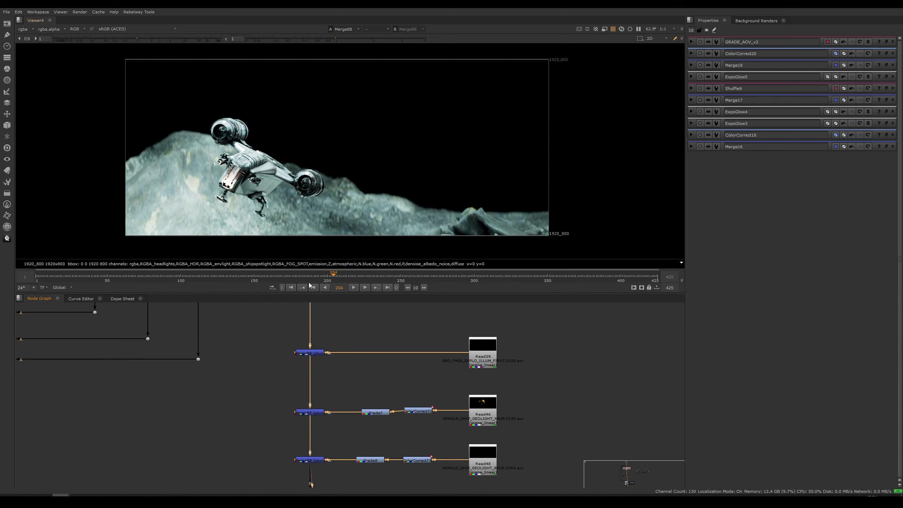
# Go to frame 115 and compare the explosion light on the ship with the two geolight merges disabled and enabled.
pyautogui.moveTo(549, 389); pyautogui.dragTo(378, 476)
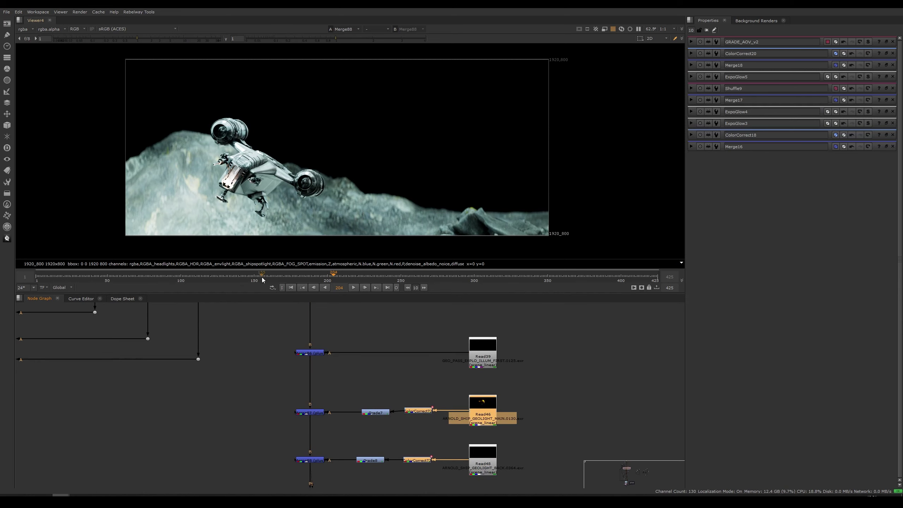
pyautogui.click(202, 276)
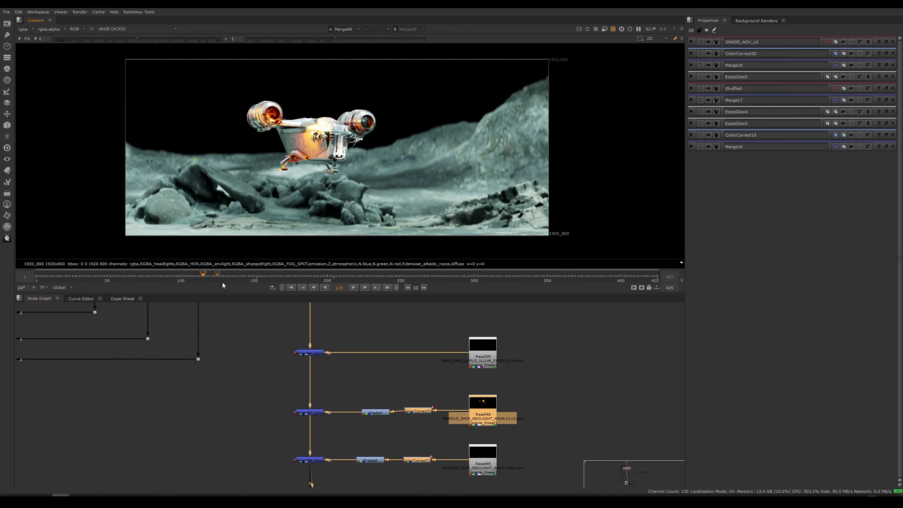
pyautogui.click(313, 413)
pyautogui.press('d')
pyautogui.press('d')
pyautogui.click(316, 460)
pyautogui.press('d')
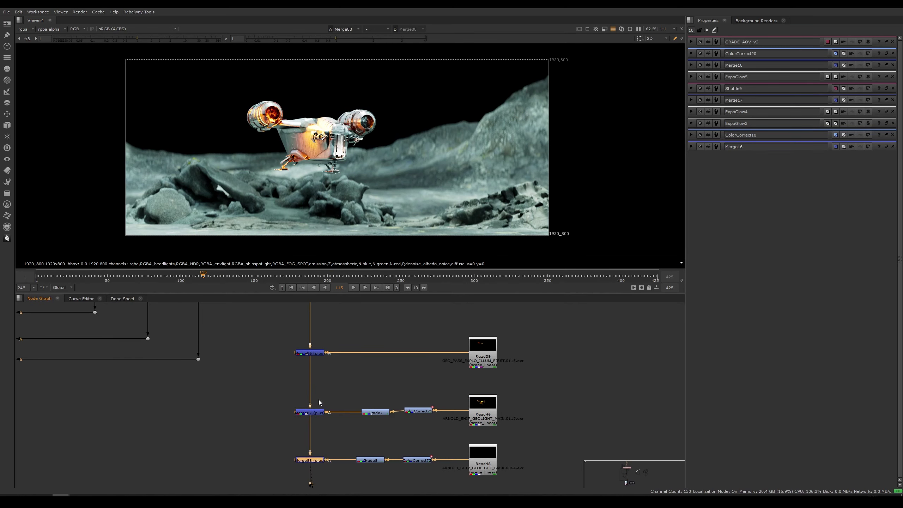
pyautogui.scroll(3, 319, 138)
pyautogui.scroll(-4, 345, 169)
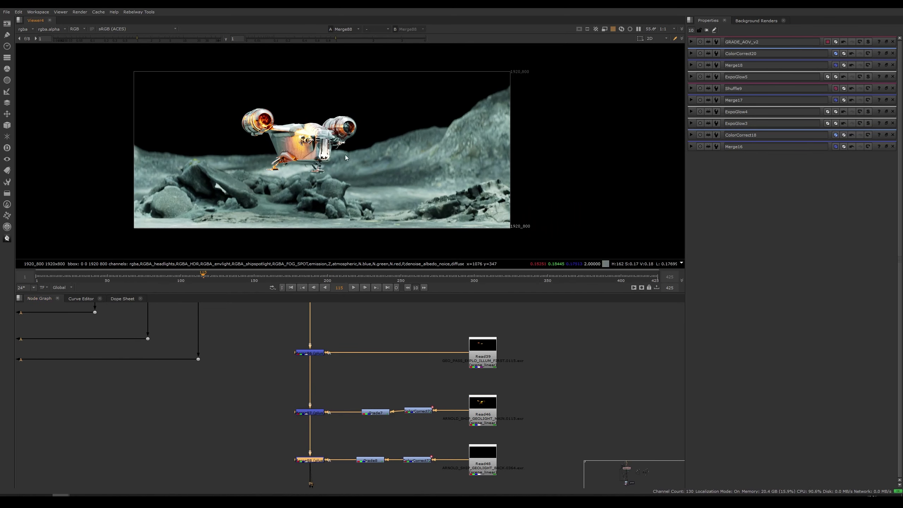
pyautogui.scroll(1, 345, 169)
pyautogui.scroll(-3, 402, 371)
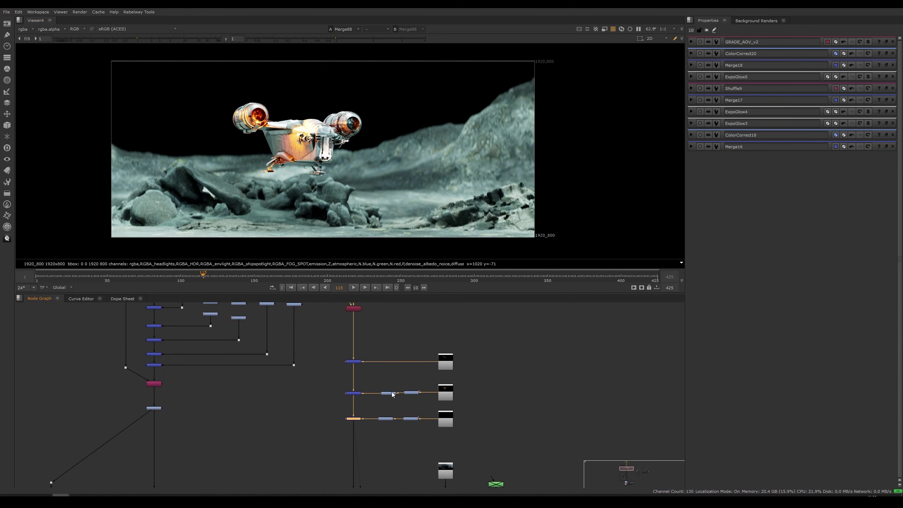
# Find the clouds pass branch in the node graph and view the composite at Merge71.
pyautogui.moveTo(418, 380); pyautogui.dragTo(366, 429)
pyautogui.scroll(-5, 451, 408)
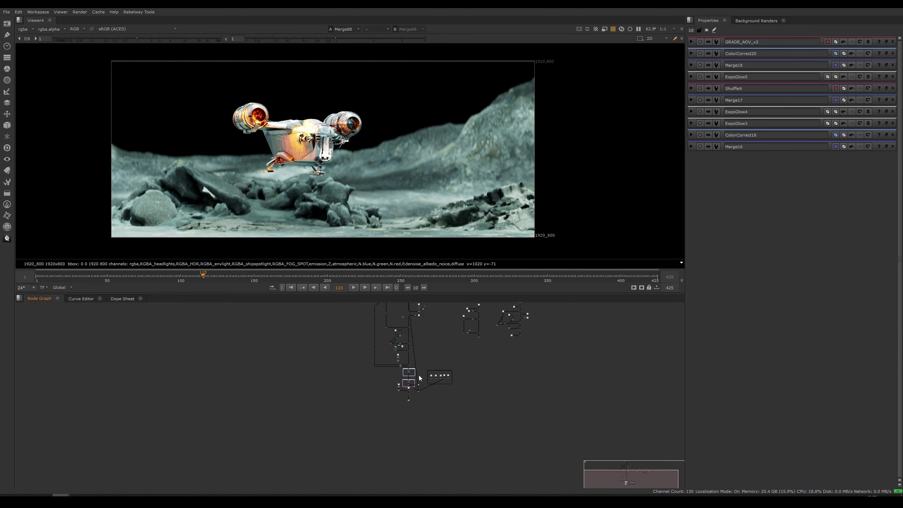
pyautogui.scroll(8, 398, 350)
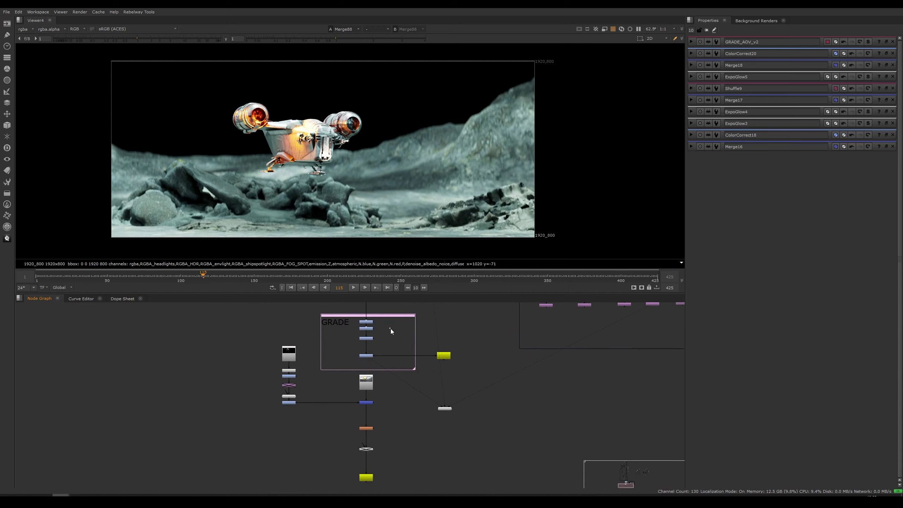
pyautogui.moveTo(391, 329); pyautogui.dragTo(373, 427, button='middle')
pyautogui.scroll(-6, 406, 381)
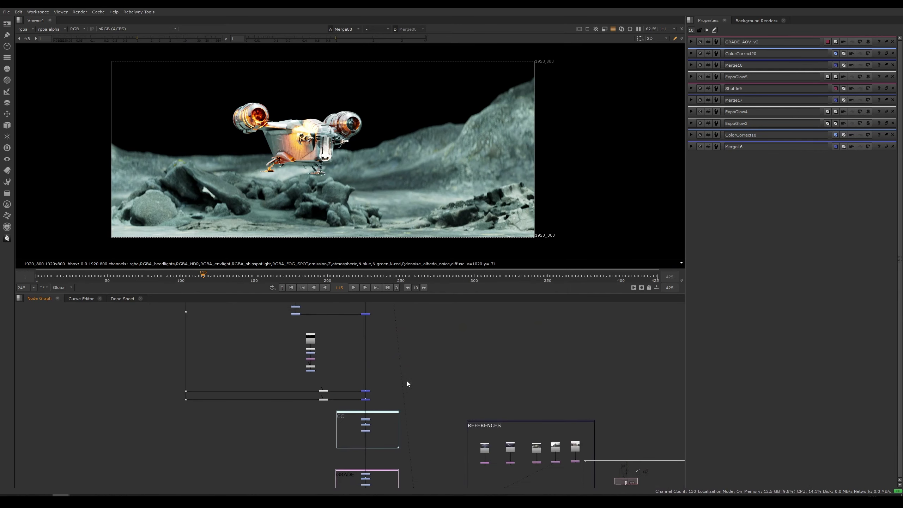
pyautogui.scroll(6, 373, 442)
pyautogui.moveTo(350, 359); pyautogui.dragTo(369, 311, button='middle')
pyautogui.scroll(3, 354, 418)
pyautogui.click(337, 386)
pyautogui.press('1')
pyautogui.click(362, 368)
pyautogui.scroll(2, 362, 369)
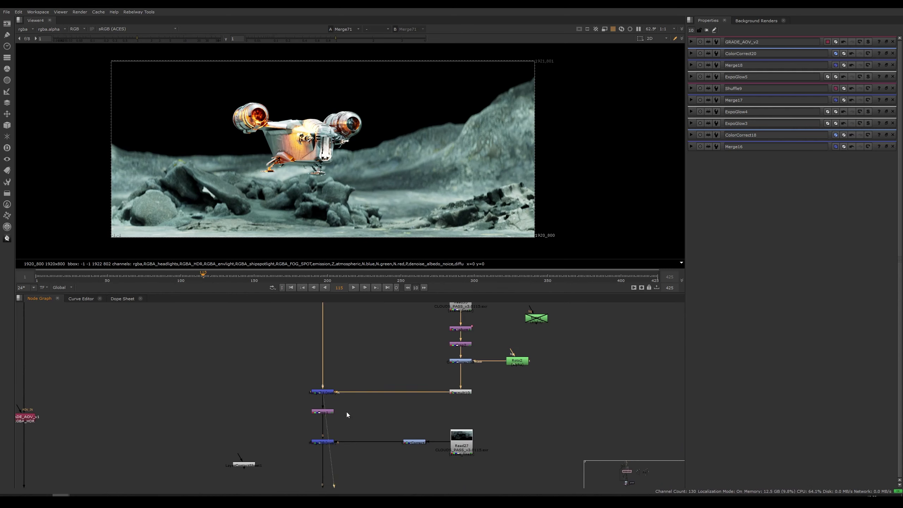
# Inspect the Merge71 clouds merge and move to an early frame near 19 to check it.
pyautogui.doubleClick(326, 392)
pyautogui.moveTo(325, 395); pyautogui.dragTo(326, 441)
pyautogui.scroll(-4, 366, 421)
pyautogui.moveTo(354, 458); pyautogui.dragTo(358, 480, button='middle')
pyautogui.scroll(1, 361, 384)
pyautogui.scroll(2, 362, 384)
pyautogui.click(327, 411)
pyautogui.press('1')
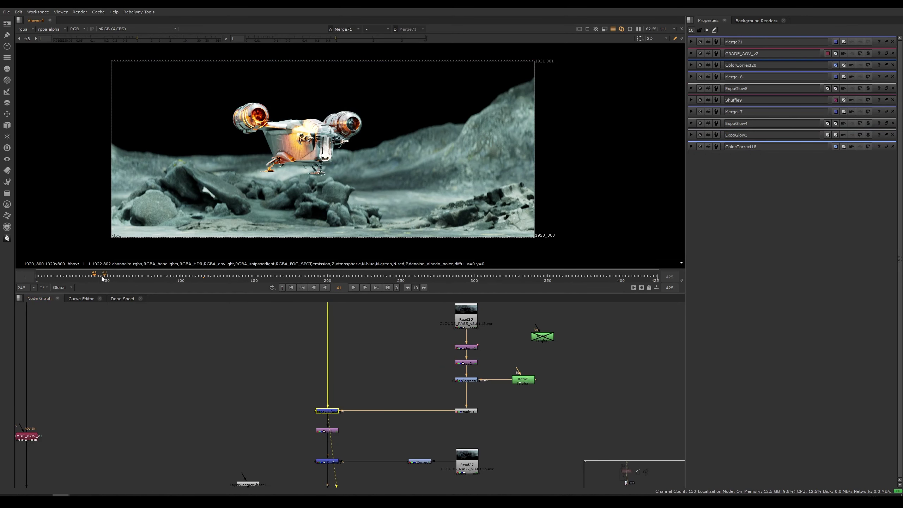
pyautogui.moveTo(102, 276); pyautogui.dragTo(62, 277)
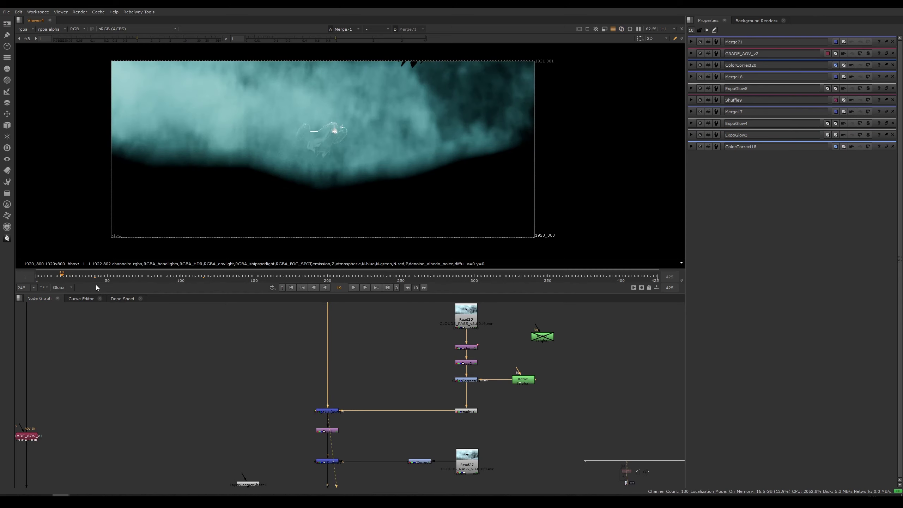
# Compare the shot with the Merge71 clouds disabled and enabled, and view the second clouds layer at Merge70.
pyautogui.doubleClick(327, 411)
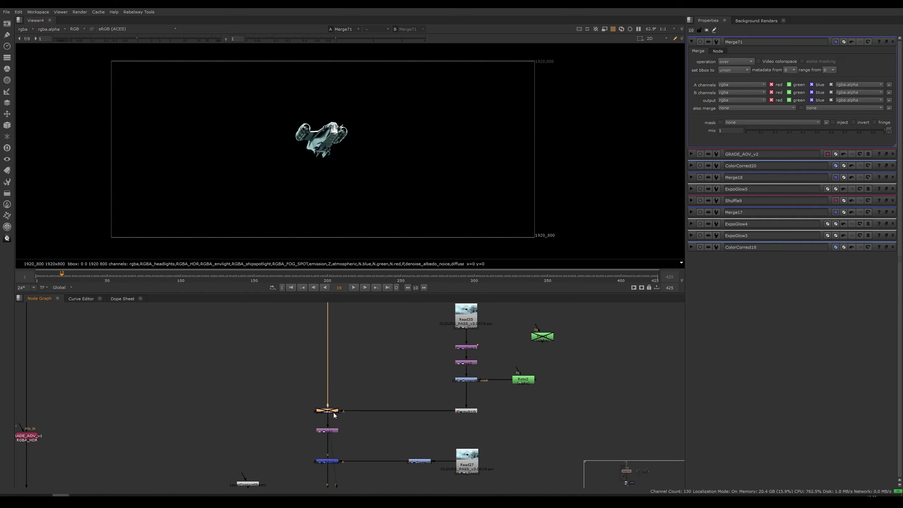
pyautogui.scroll(5, 336, 132)
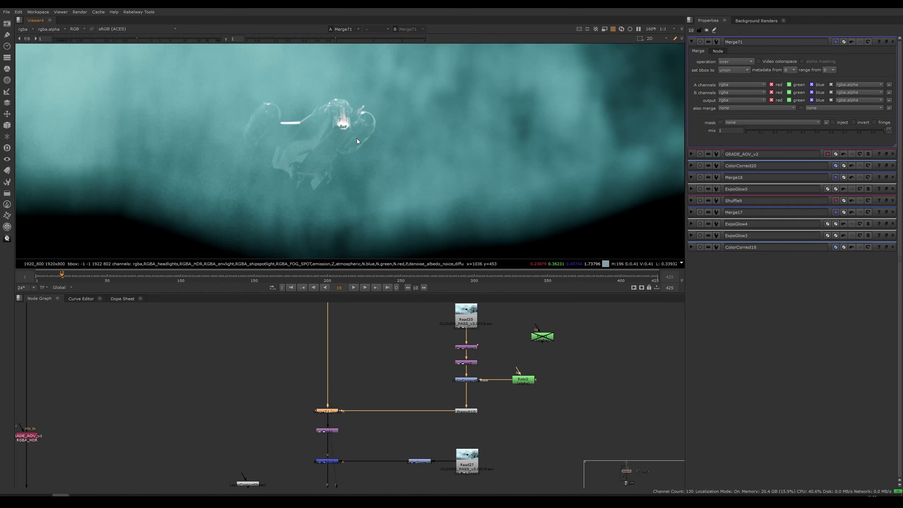
pyautogui.press('d')
pyautogui.scroll(-2, 348, 139)
pyautogui.press('d')
pyautogui.click(334, 462)
pyautogui.press('1')
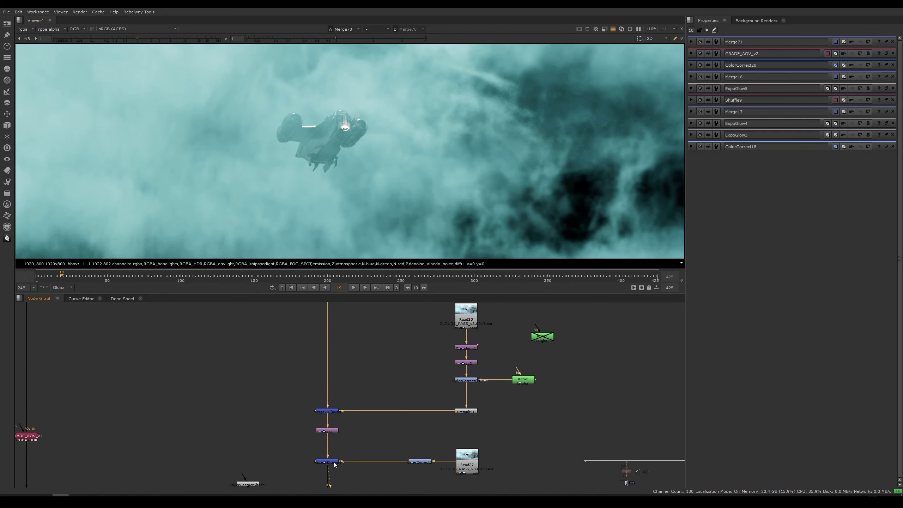
# Toggle the Merge71 clouds merge and examine how the cloud layers cover the ship at Merge70.
pyautogui.press('d')
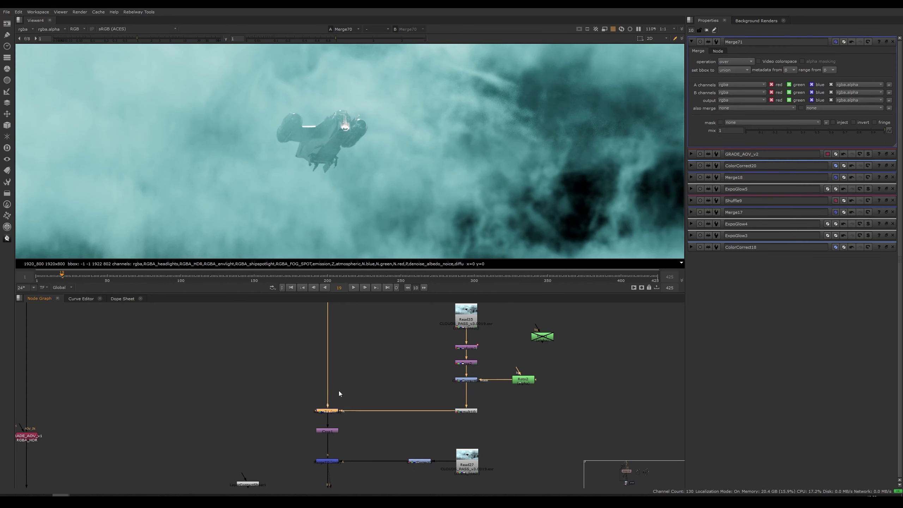
pyautogui.press('-')
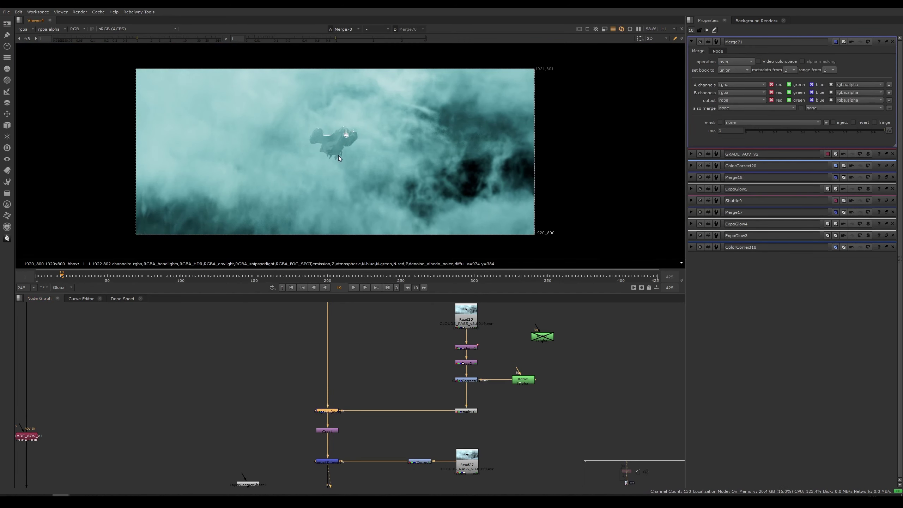
pyautogui.scroll(2, 341, 156)
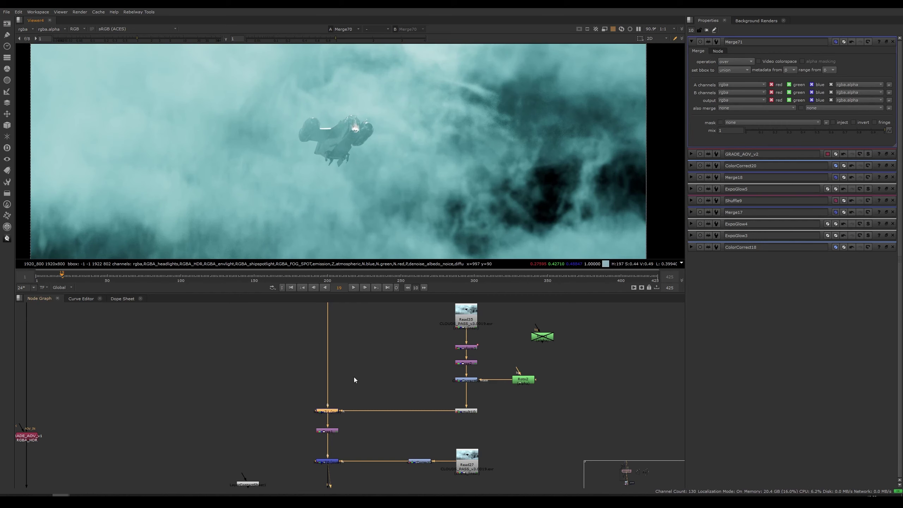
pyautogui.click(381, 428)
pyautogui.moveTo(381, 429); pyautogui.dragTo(379, 380, button='middle')
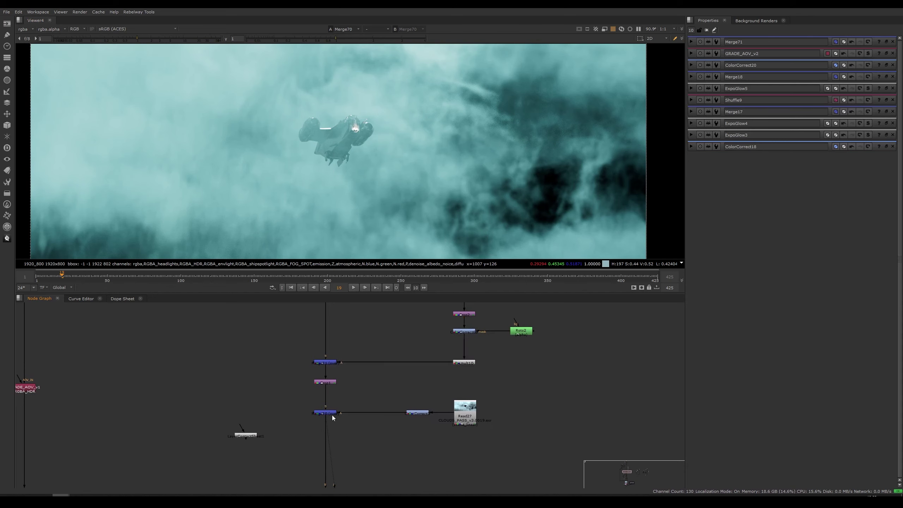
pyautogui.scroll(-3, 355, 149)
pyautogui.scroll(1, 349, 170)
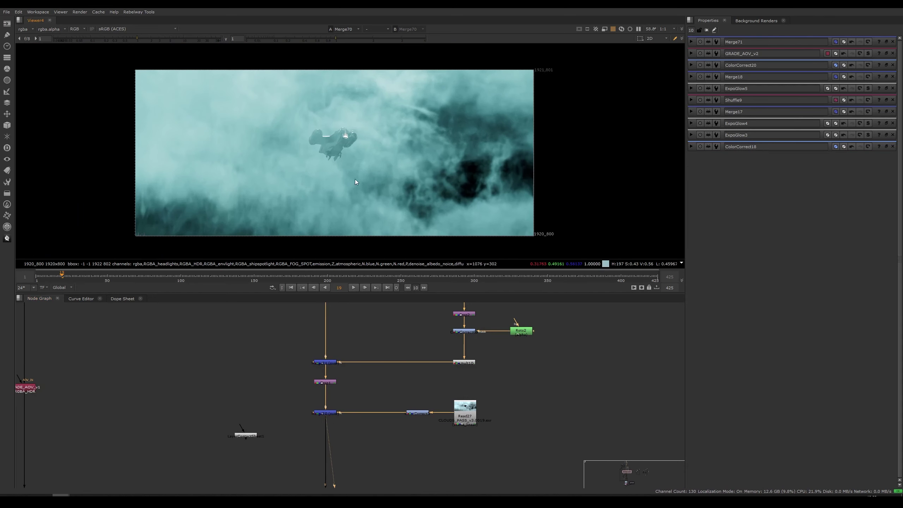
# Go to frame 116 and view the composite at the explosion merge, Merge61.
pyautogui.click(205, 276)
pyautogui.moveTo(360, 471); pyautogui.dragTo(367, 372, button='middle')
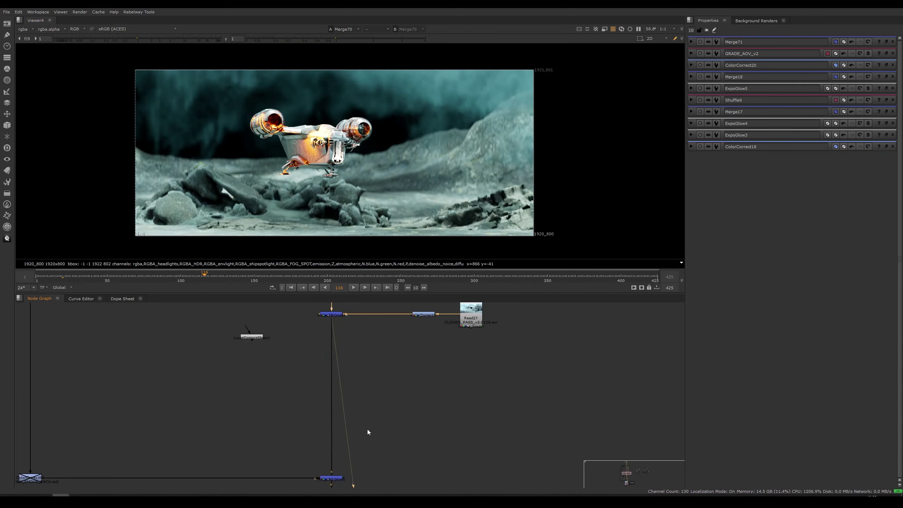
pyautogui.moveTo(368, 429); pyautogui.dragTo(374, 349, button='middle')
pyautogui.click(340, 397)
pyautogui.press('1')
# Find the explosion branch in the node graph and view its source render, Read23.
pyautogui.scroll(-6, 307, 405)
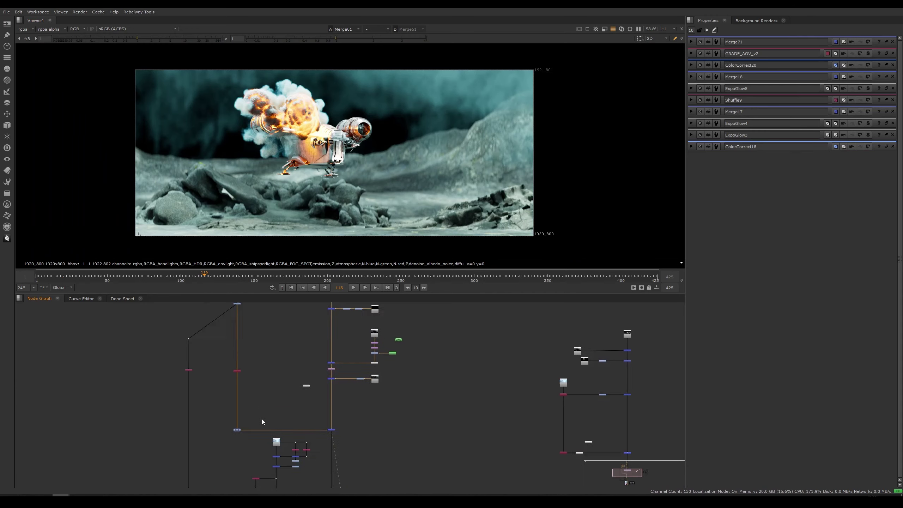
pyautogui.moveTo(262, 389); pyautogui.dragTo(262, 451, button='middle')
pyautogui.scroll(3, 279, 355)
pyautogui.click(231, 352)
pyautogui.press('1')
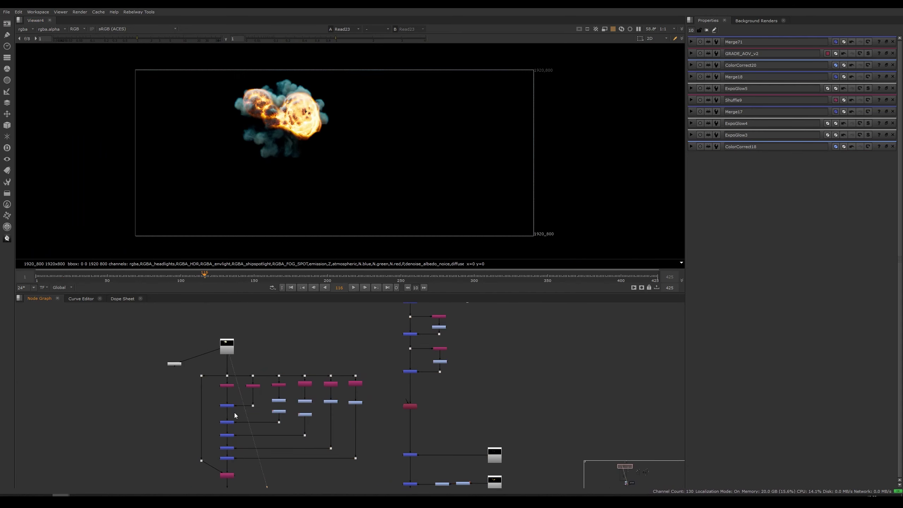
# View each shuffled light pass of the explosion render in turn, ending with the fire pass at Shuffle6.
pyautogui.scroll(2, 234, 409)
pyautogui.click(225, 404)
pyautogui.press('1')
pyautogui.click(267, 373)
pyautogui.press('1')
pyautogui.click(312, 371)
pyautogui.press('1')
pyautogui.click(350, 369)
pyautogui.press('1')
pyautogui.click(387, 370)
pyautogui.press('1')
pyautogui.click(433, 370)
pyautogui.press('1')
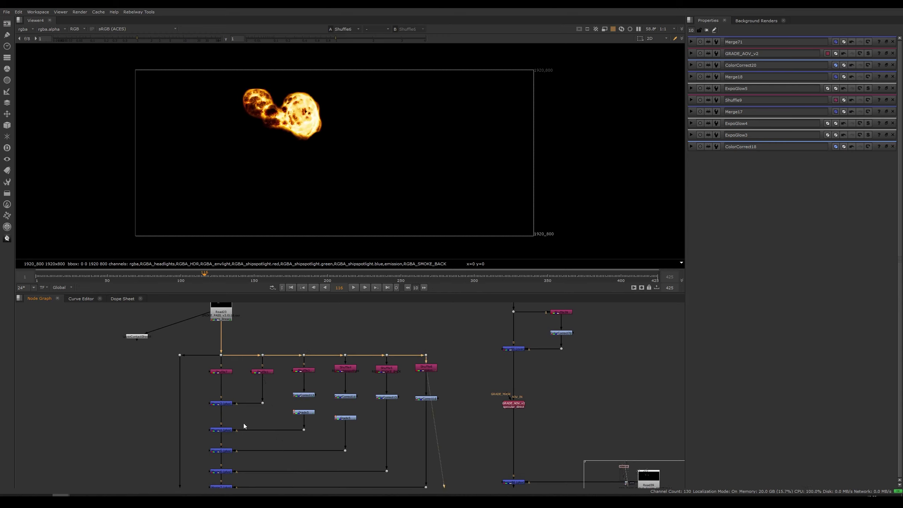
# Examine the explosion's pass merges up to Merge5, along with the Grade5 correction on the third pass.
pyautogui.click(226, 430)
pyautogui.click(221, 451)
pyautogui.press('1')
pyautogui.click(351, 396)
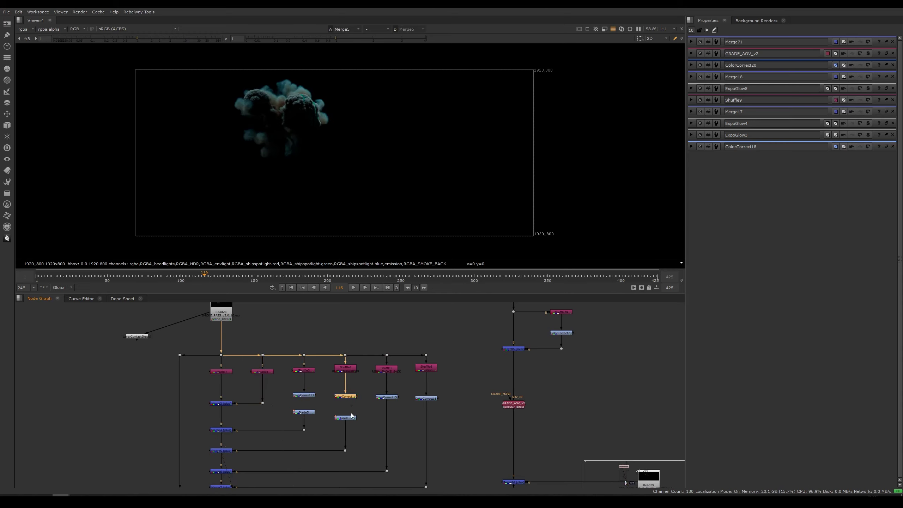
pyautogui.click(307, 412)
pyautogui.press('1')
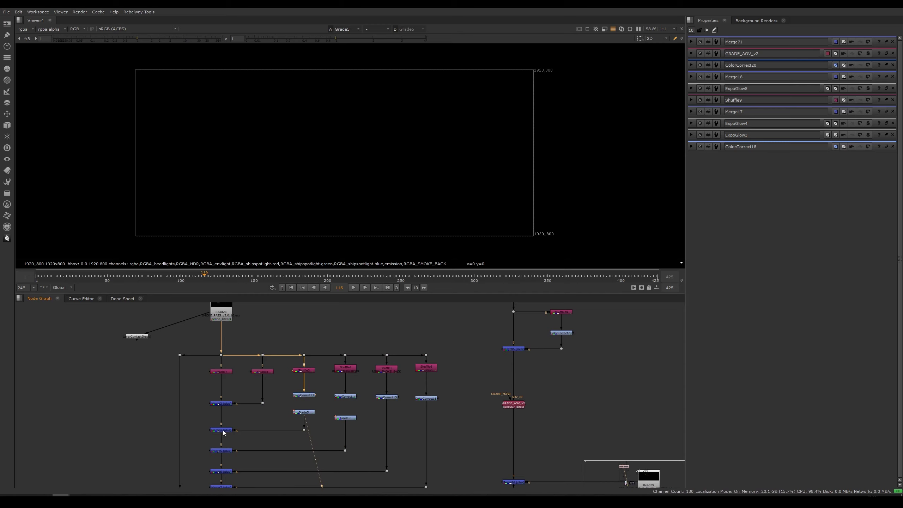
pyautogui.click(223, 429)
pyautogui.press('1')
pyautogui.click(220, 451)
pyautogui.press('1')
# View the rebuilt explosion at the shuffle below its pass merges and at the following node.
pyautogui.moveTo(244, 462); pyautogui.dragTo(250, 418, button='middle')
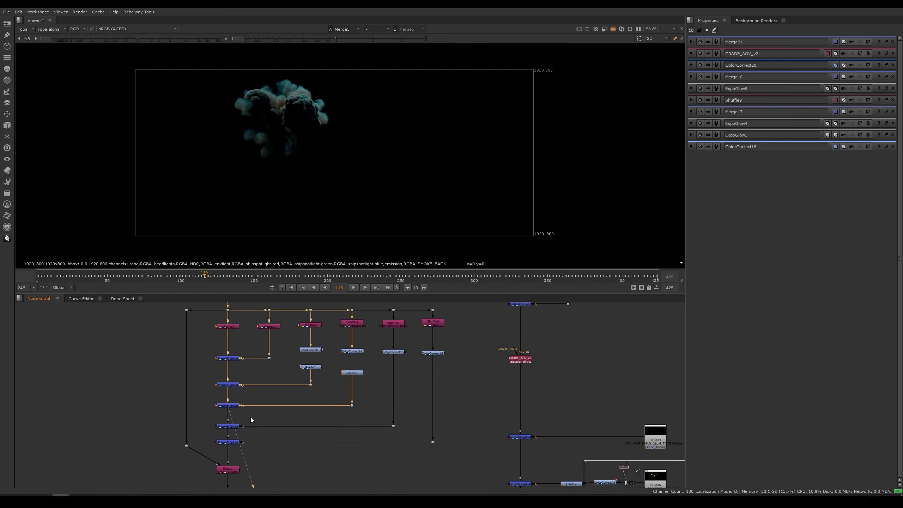
pyautogui.click(228, 469)
pyautogui.press('1')
pyautogui.moveTo(270, 462); pyautogui.dragTo(284, 397, button='middle')
pyautogui.click(252, 429)
pyautogui.press('1')
# Follow the explosion branch down to the main composite and view the result at Merge61.
pyautogui.scroll(-3, 303, 433)
pyautogui.moveTo(302, 437); pyautogui.dragTo(283, 319, button='middle')
pyautogui.moveTo(316, 400); pyautogui.dragTo(316, 341, button='middle')
pyautogui.click(261, 363)
pyautogui.press('1')
pyautogui.moveTo(280, 413); pyautogui.dragTo(266, 339, button='middle')
pyautogui.click(409, 390)
pyautogui.press('1')
pyautogui.moveTo(422, 396); pyautogui.dragTo(384, 391, button='middle')
pyautogui.moveTo(330, 456); pyautogui.dragTo(316, 390, button='middle')
pyautogui.moveTo(340, 312); pyautogui.dragTo(332, 455, button='middle')
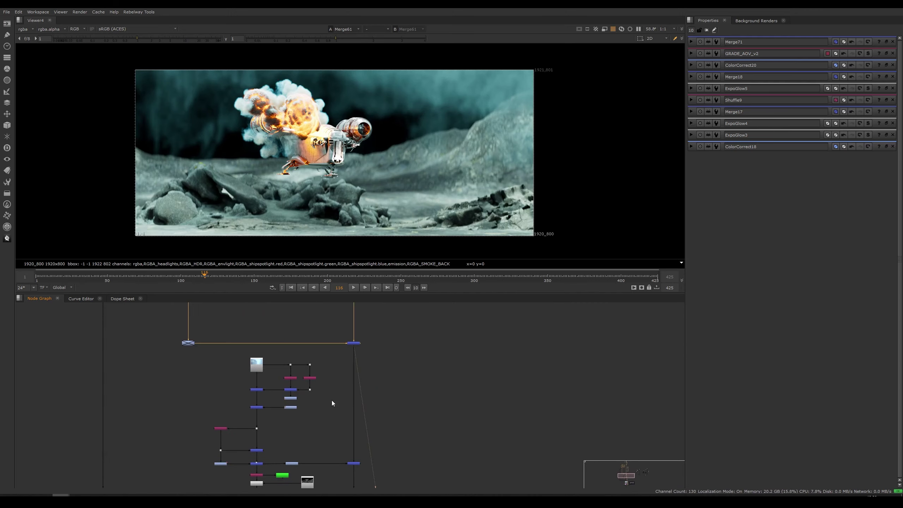
# View the atmosphere render Read36 and compare its merges Merge82 and Merge81.
pyautogui.click(261, 363)
pyautogui.press('1')
pyautogui.scroll(3, 270, 372)
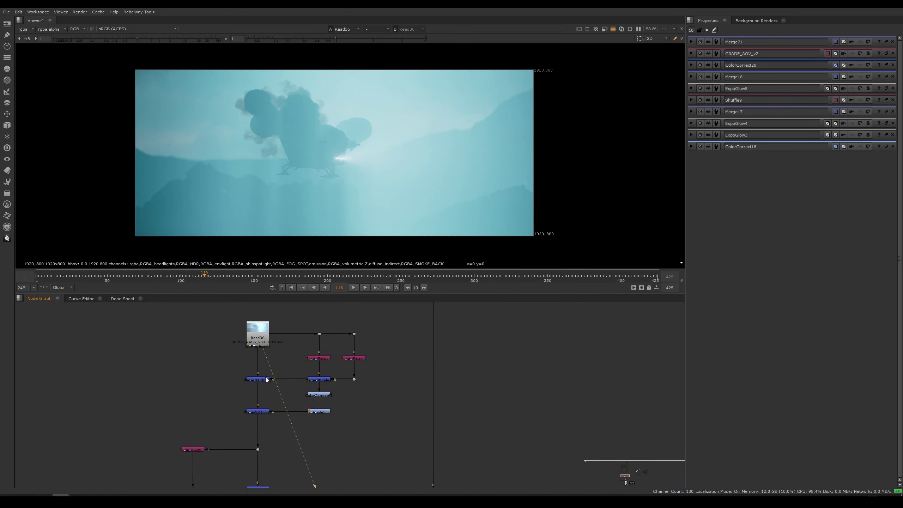
pyautogui.click(265, 411)
pyautogui.press('1')
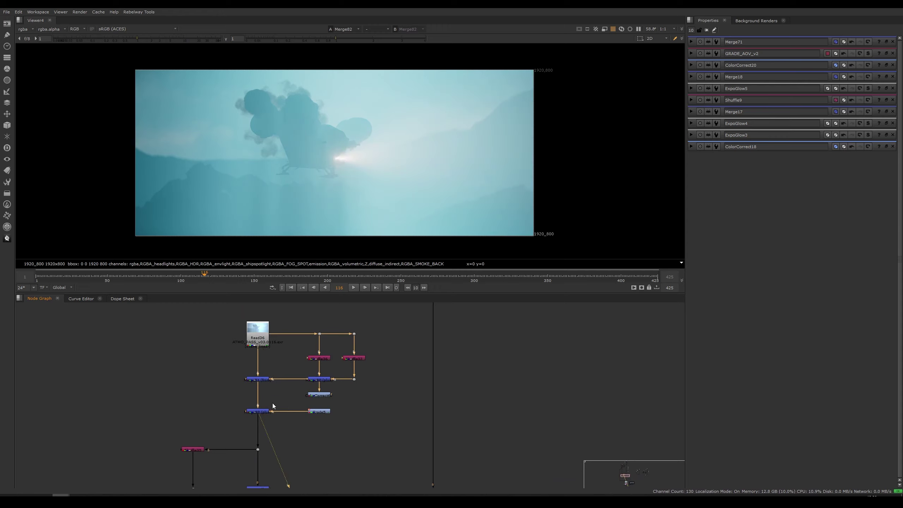
pyautogui.click(263, 380)
pyautogui.press('1')
pyautogui.click(269, 418)
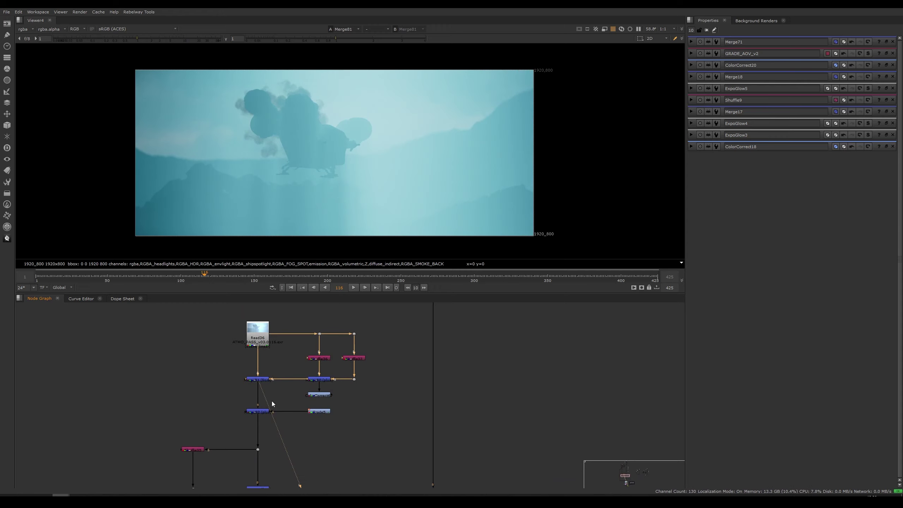
# View the isolated headlight passes at Merge80 and the two corrections below it.
pyautogui.click(319, 379)
pyautogui.press('1')
pyautogui.scroll(5, 412, 163)
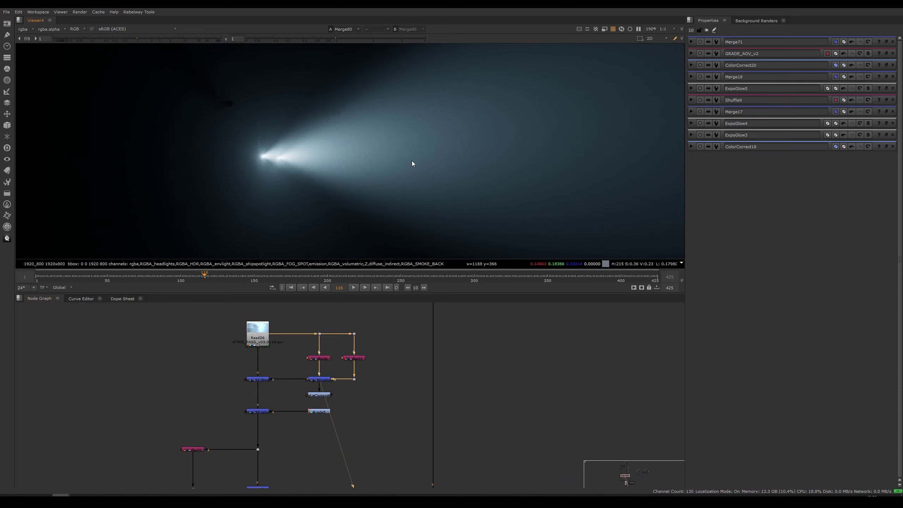
pyautogui.click(322, 397)
pyautogui.press('1')
pyautogui.click(322, 412)
pyautogui.press('1')
# View Merge82 and compare the atmosphere with the graded headlights disabled and enabled.
pyautogui.click(260, 412)
pyautogui.press('1')
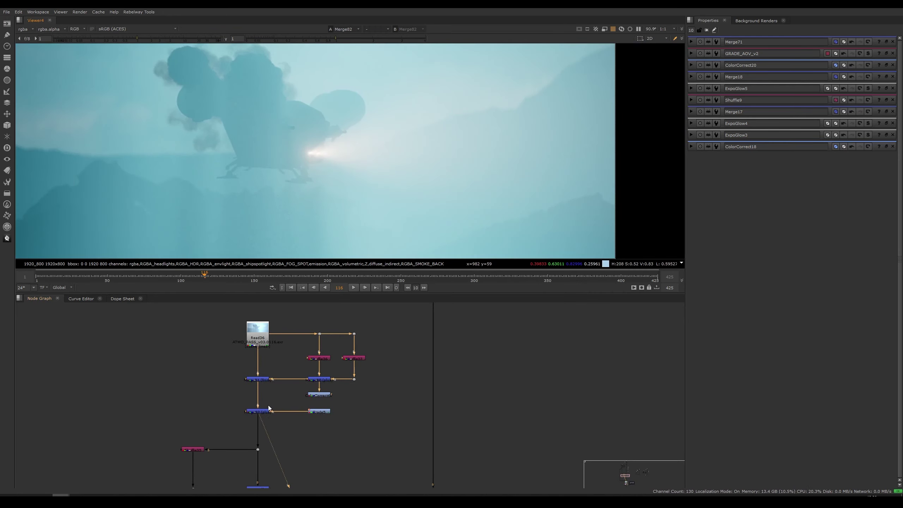
pyautogui.press('d')
pyautogui.press('d')
pyautogui.moveTo(366, 149); pyautogui.dragTo(324, 149, button='middle')
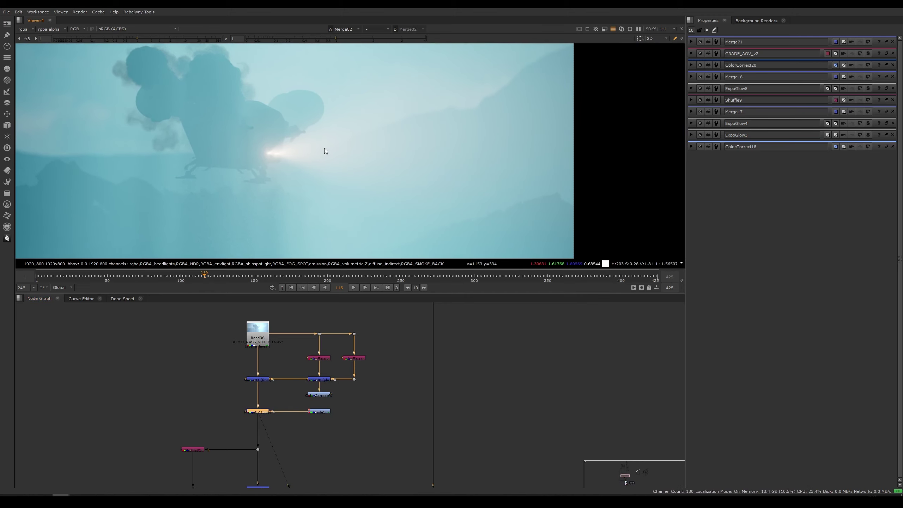
# Compare the atmosphere at Merge77 with the light pass isolated by Shuffle35.
pyautogui.scroll(-4, 325, 148)
pyautogui.moveTo(280, 475); pyautogui.dragTo(305, 384, button='middle')
pyautogui.click(282, 397)
pyautogui.press('1')
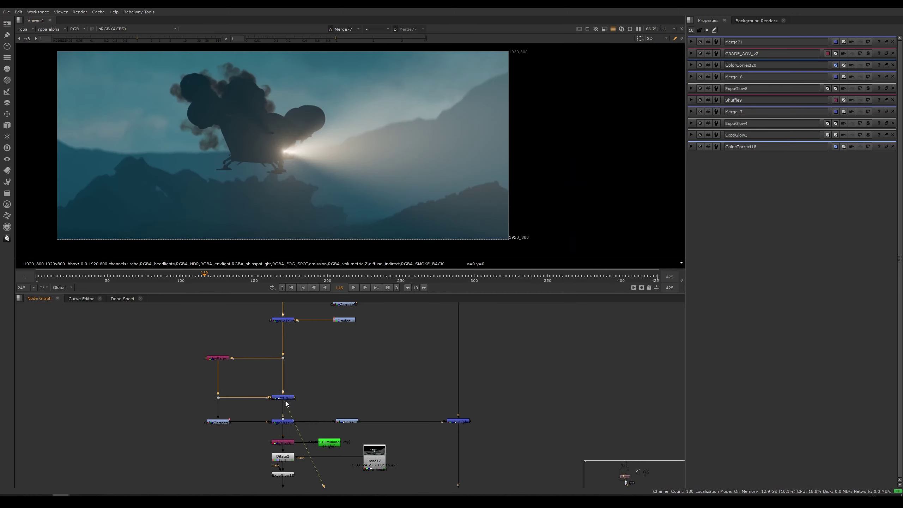
pyautogui.click(213, 359)
pyautogui.press('1')
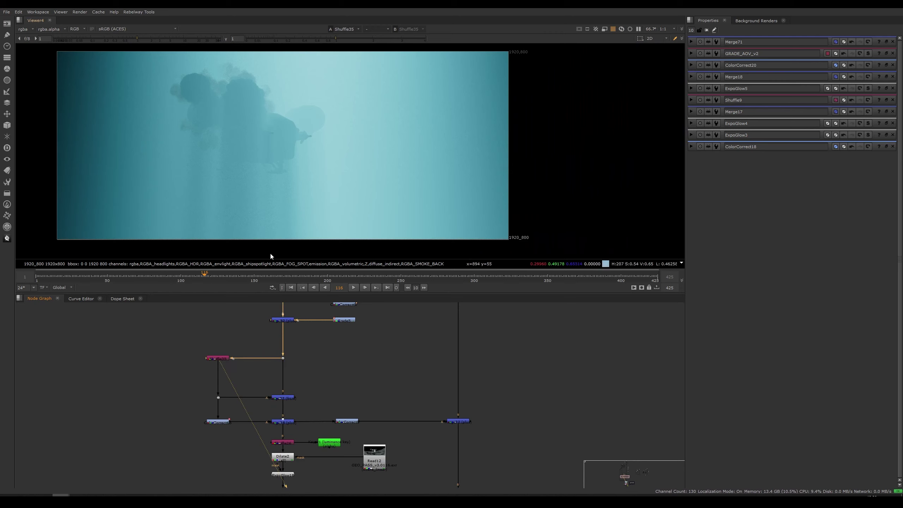
pyautogui.click(285, 398)
pyautogui.press('1')
# Check the atmosphere's final merge and correction, and view it combined with the main composite at Merge72.
pyautogui.click(288, 422)
pyautogui.press('1')
pyautogui.click(346, 422)
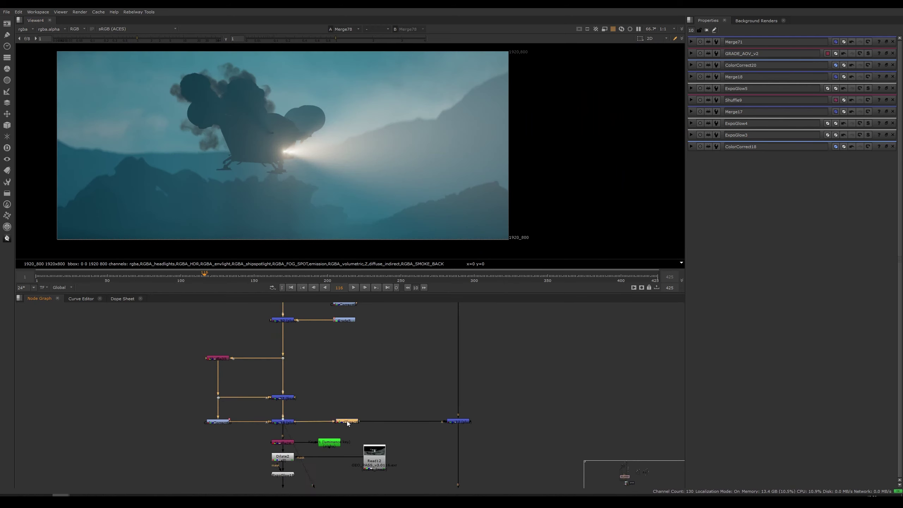
pyautogui.press('1')
pyautogui.moveTo(411, 413); pyautogui.dragTo(377, 381, button='middle')
pyautogui.click(429, 390)
pyautogui.press('1')
pyautogui.moveTo(411, 474); pyautogui.dragTo(393, 411, button='middle')
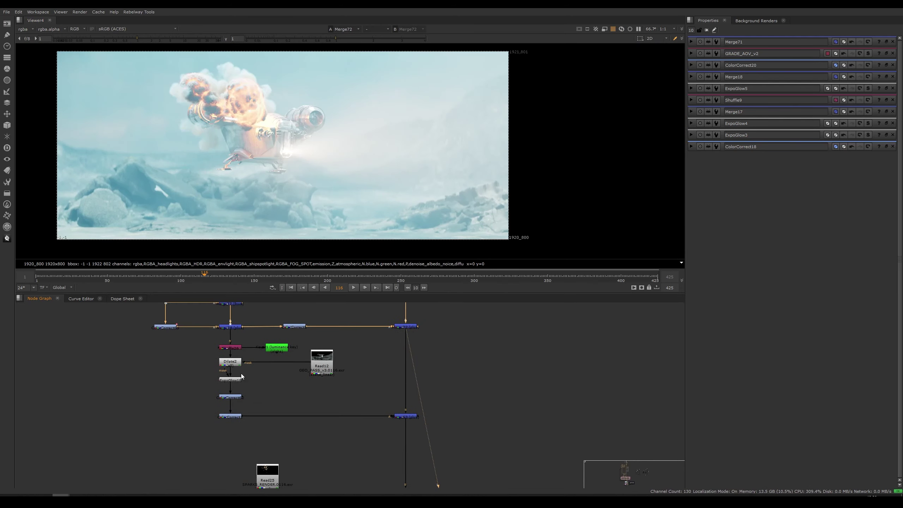
# View the luminance-based glow branch below the dilate node and its final colour correction.
pyautogui.click(234, 379)
pyautogui.press('1')
pyautogui.click(233, 416)
pyautogui.press('1')
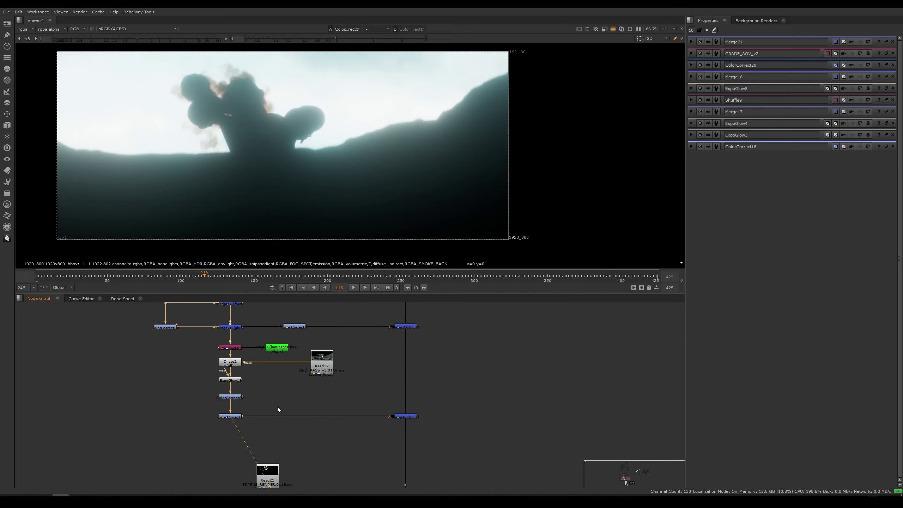
pyautogui.moveTo(183, 127); pyautogui.dragTo(195, 157, button='middle')
pyautogui.scroll(1, 170, 167)
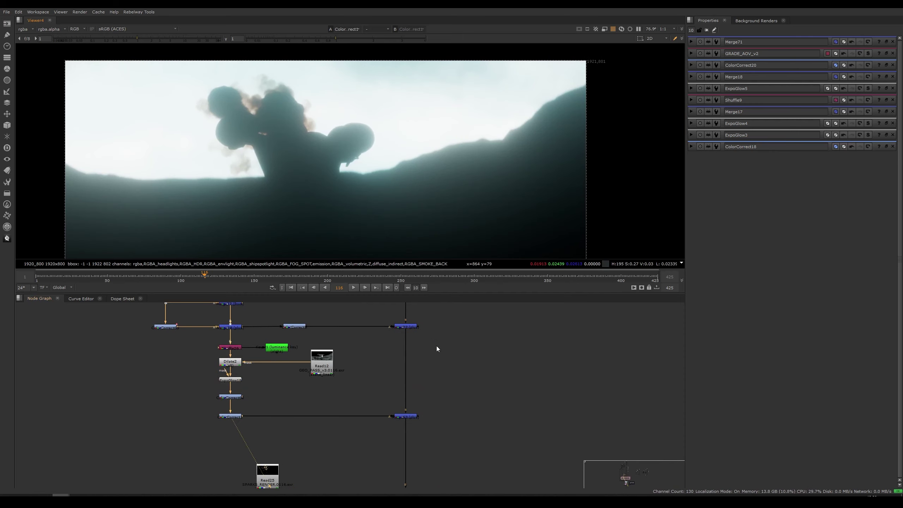
# Check the glow around the ship silhouette at a lower viewer gain, and reset the gain to 1.
pyautogui.moveTo(120, 39); pyautogui.dragTo(85, 40)
pyautogui.keyDown('ctrl'); pyautogui.click(124, 41); pyautogui.keyUp('ctrl')
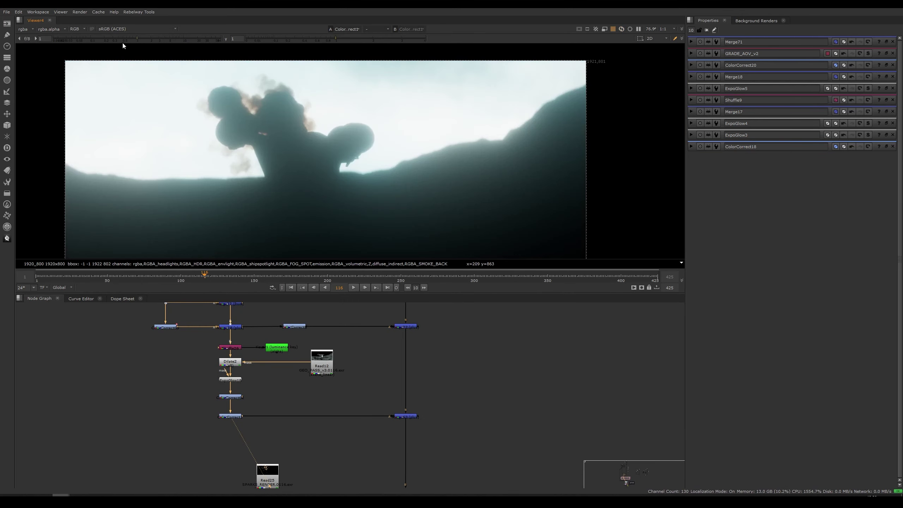
pyautogui.moveTo(326, 195); pyautogui.dragTo(340, 181, button='middle')
pyautogui.scroll(-3, 335, 171)
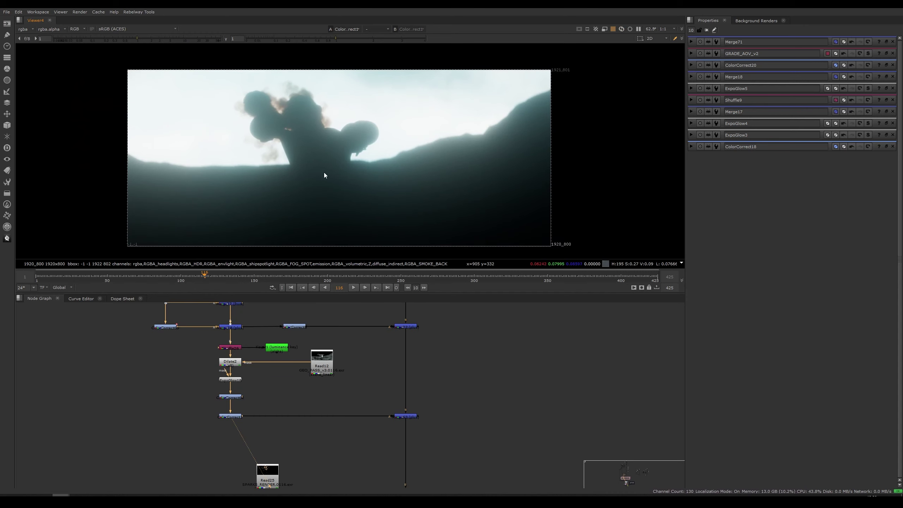
# View the composite with the atmosphere glow added at Merge63.
pyautogui.moveTo(370, 388); pyautogui.dragTo(378, 366, button='middle')
pyautogui.click(388, 396)
pyautogui.press('1')
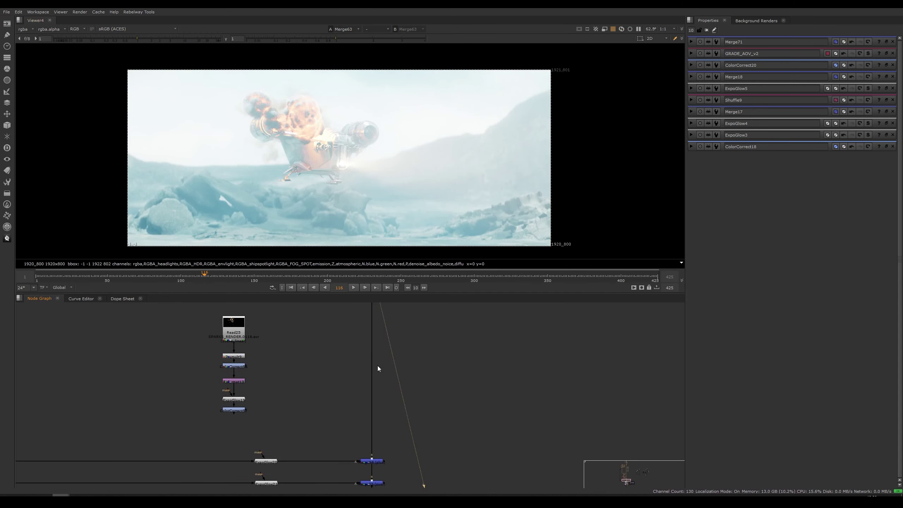
# Select the sparks render branch to identify its nodes, and deselect it.
pyautogui.moveTo(285, 308); pyautogui.dragTo(183, 423)
pyautogui.click(274, 333)
pyautogui.moveTo(279, 307); pyautogui.dragTo(189, 405)
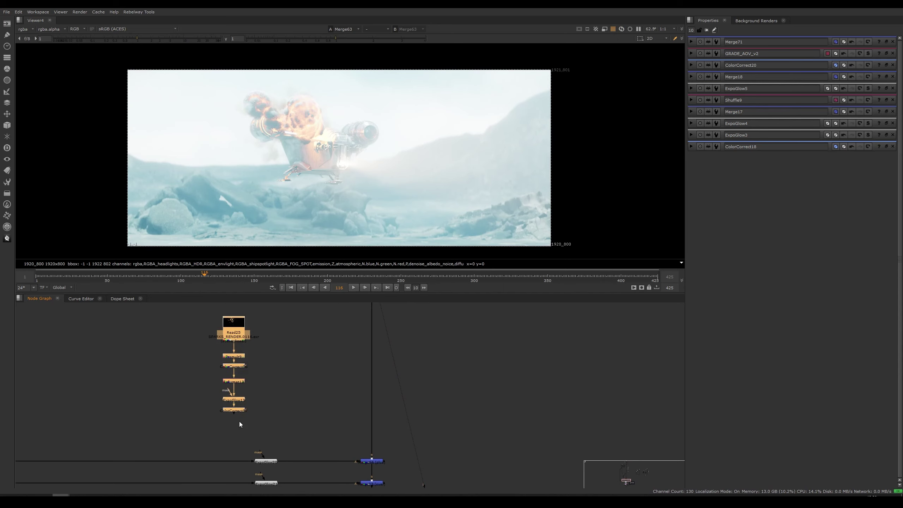
pyautogui.click(299, 421)
pyautogui.moveTo(307, 421); pyautogui.dragTo(292, 344, button='middle')
# View the two merges below the sparks branch, check Merge73 at a viewer gain of about 0.084, and reset the gain.
pyautogui.click(356, 386)
pyautogui.press('1')
pyautogui.click(360, 407)
pyautogui.press('1')
pyautogui.moveTo(100, 40); pyautogui.dragTo(87, 41)
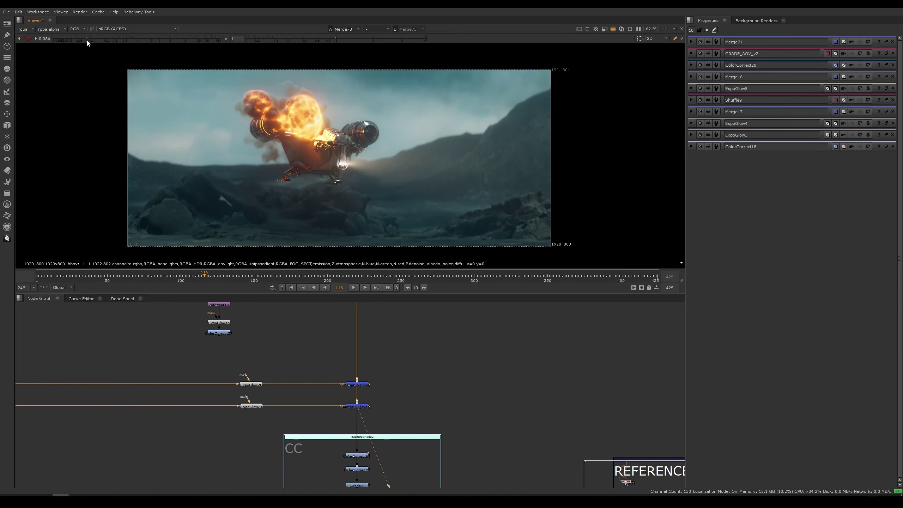
pyautogui.keyDown('ctrl'); pyautogui.click(101, 39); pyautogui.keyUp('ctrl')
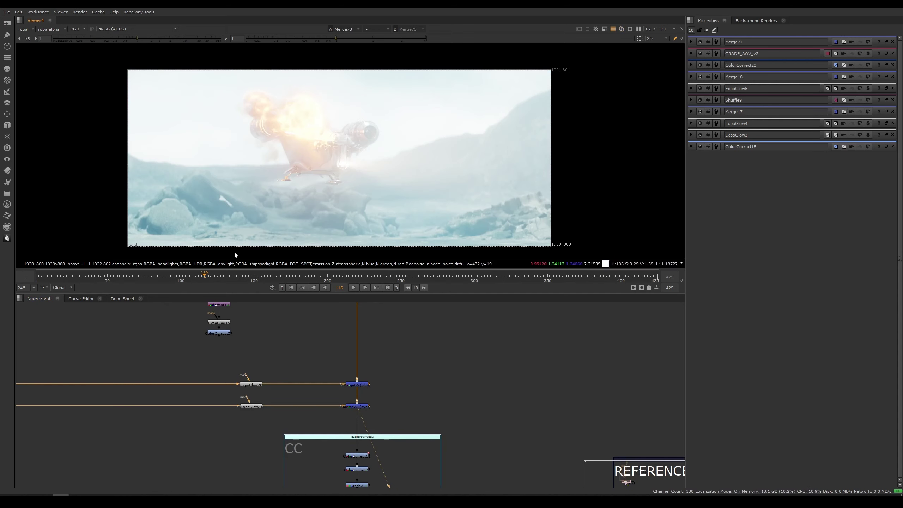
# View the composite at Grade3 in the CC group and at the last colour correction in the GRADE group.
pyautogui.moveTo(378, 438); pyautogui.dragTo(369, 368, button='middle')
pyautogui.click(356, 417)
pyautogui.press('1')
pyautogui.click(397, 421)
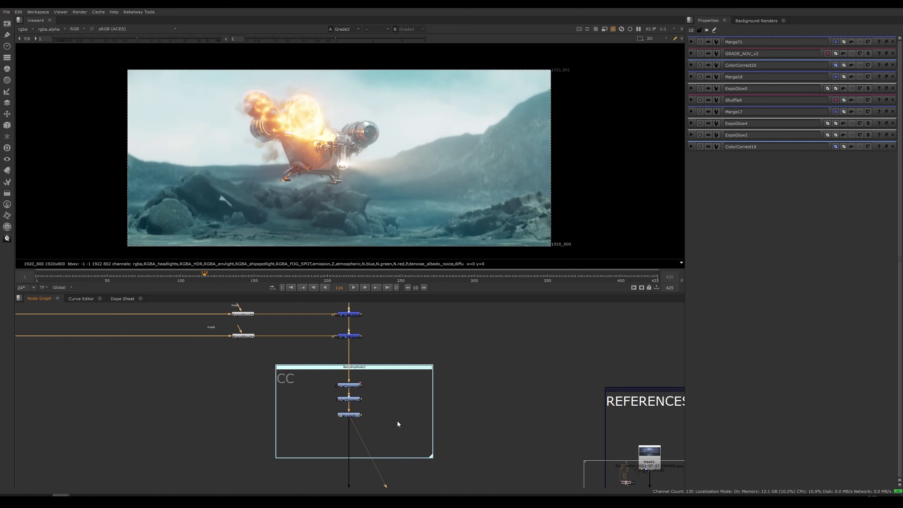
pyautogui.moveTo(380, 487); pyautogui.dragTo(366, 373, button='middle')
pyautogui.click(336, 462)
pyautogui.press('1')
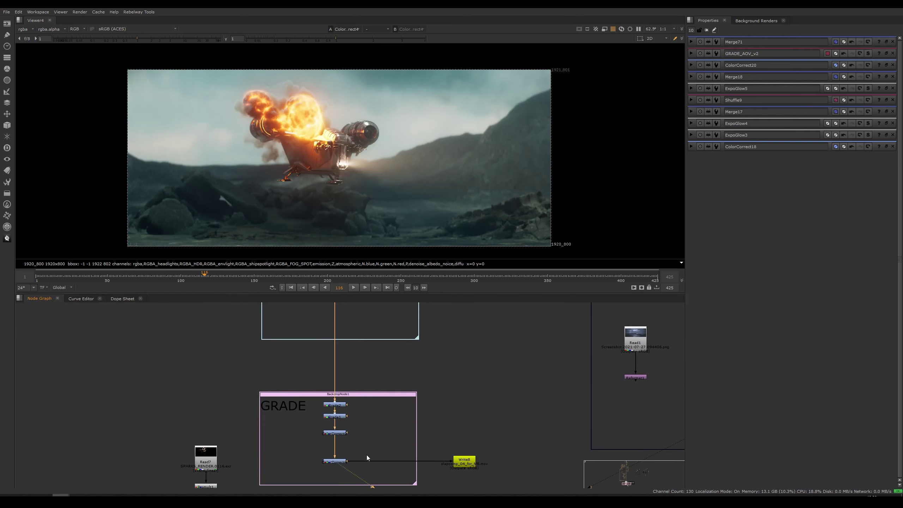
# Return to the CC group, view its second colour correction, and open the Grade3 settings while viewing that node.
pyautogui.moveTo(367, 455); pyautogui.dragTo(359, 420, button='middle')
pyautogui.moveTo(350, 385); pyautogui.dragTo(356, 476, button='middle')
pyautogui.scroll(2, 359, 373)
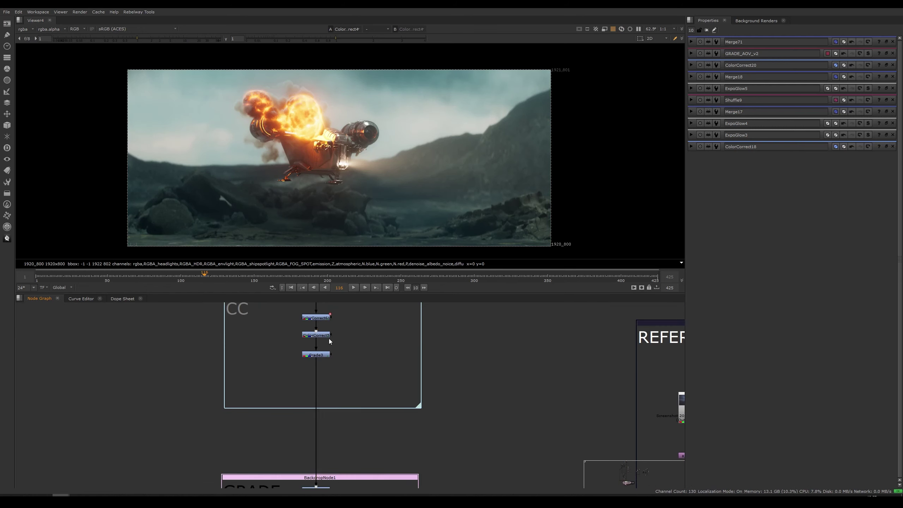
pyautogui.click(325, 336)
pyautogui.press('1')
pyautogui.doubleClick(316, 355)
pyautogui.press('1')
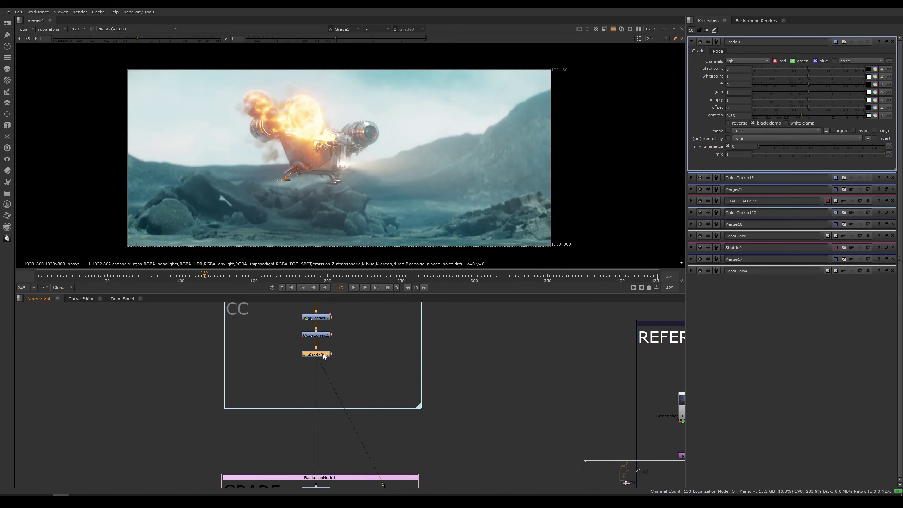
# View the composite at Grade2 in the GRADE group.
pyautogui.moveTo(356, 418); pyautogui.dragTo(342, 324, button='middle')
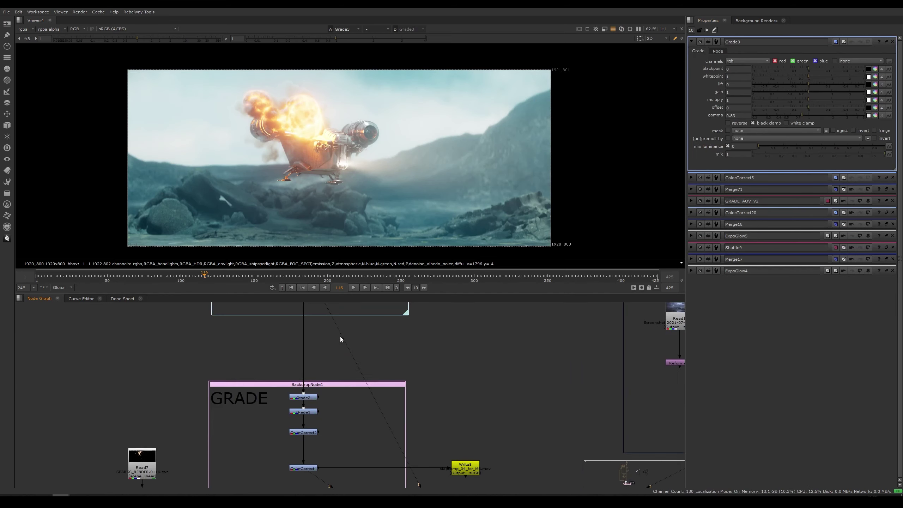
pyautogui.click(306, 397)
pyautogui.press('1')
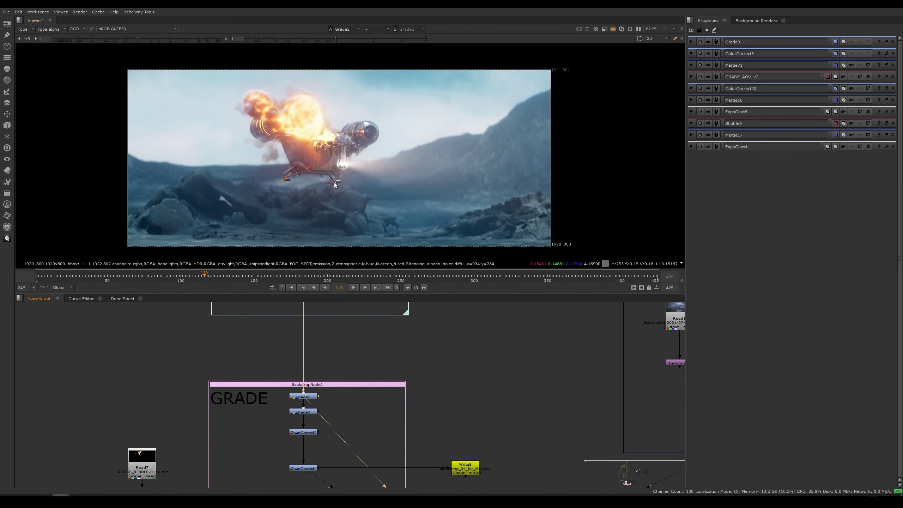
# View the Read2 reference image, return to Grade2, and view the composite at Grade1.
pyautogui.moveTo(477, 345); pyautogui.dragTo(419, 363, button='middle')
pyautogui.scroll(-2, 419, 363)
pyautogui.moveTo(544, 364); pyautogui.dragTo(444, 357, button='middle')
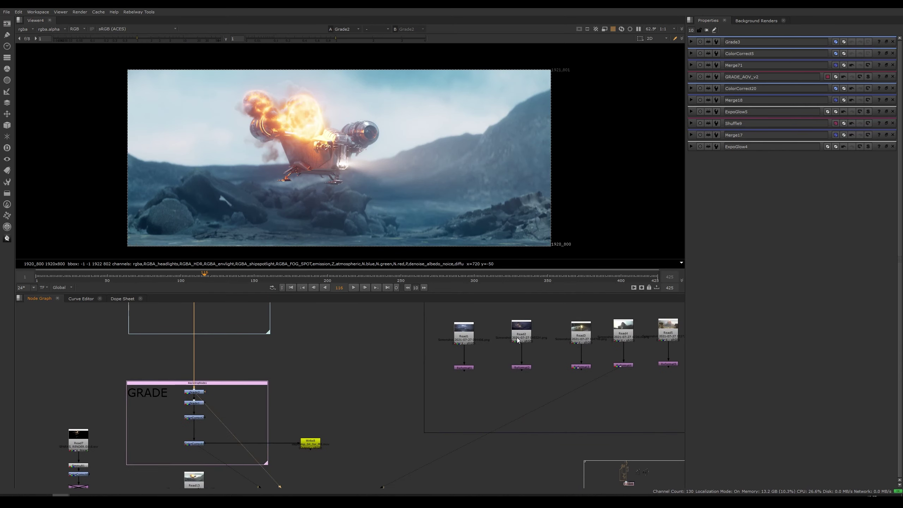
pyautogui.click(520, 337)
pyautogui.press('1')
pyautogui.click(198, 394)
pyautogui.press('1')
pyautogui.click(199, 402)
pyautogui.press('1')
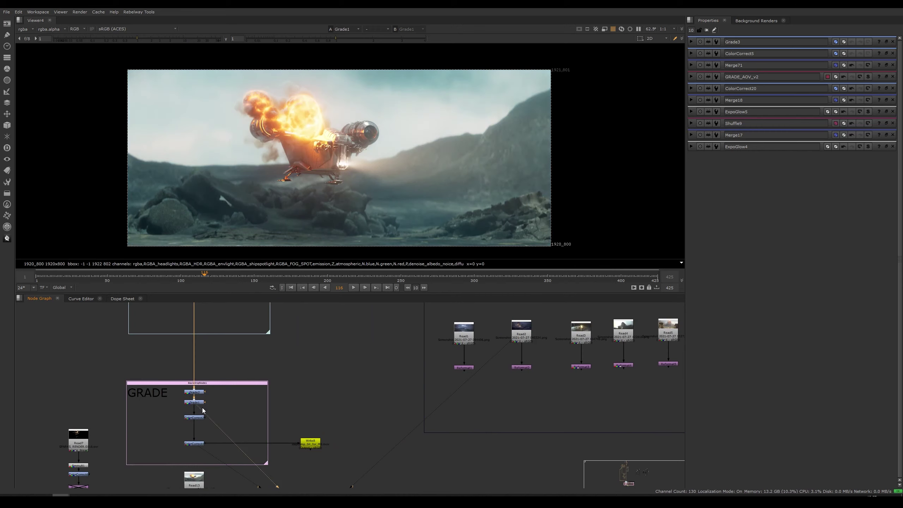
# Check Grade2 again and open the Grade1 settings while viewing that node.
pyautogui.scroll(1, 225, 398)
pyautogui.scroll(5, 226, 401)
pyautogui.press('Up')
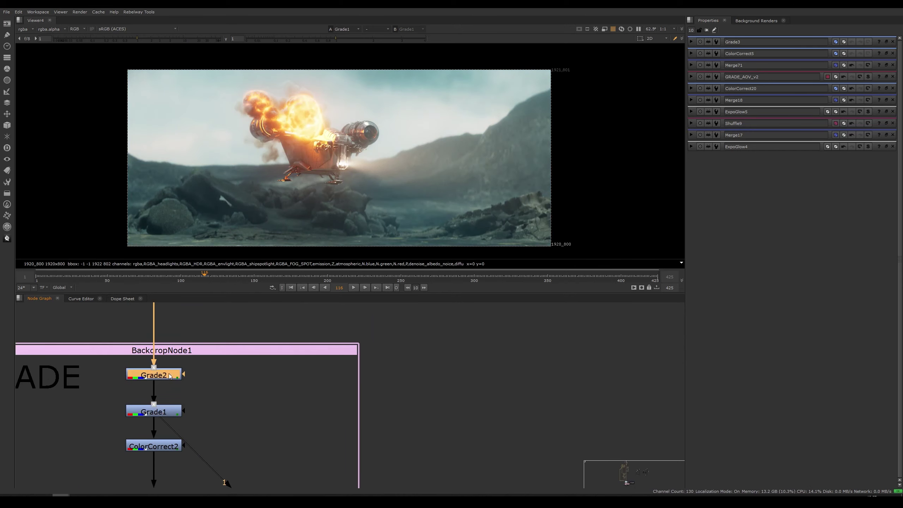
pyautogui.press('1')
pyautogui.moveTo(166, 413); pyautogui.dragTo(215, 400, button='middle')
pyautogui.doubleClick(214, 402)
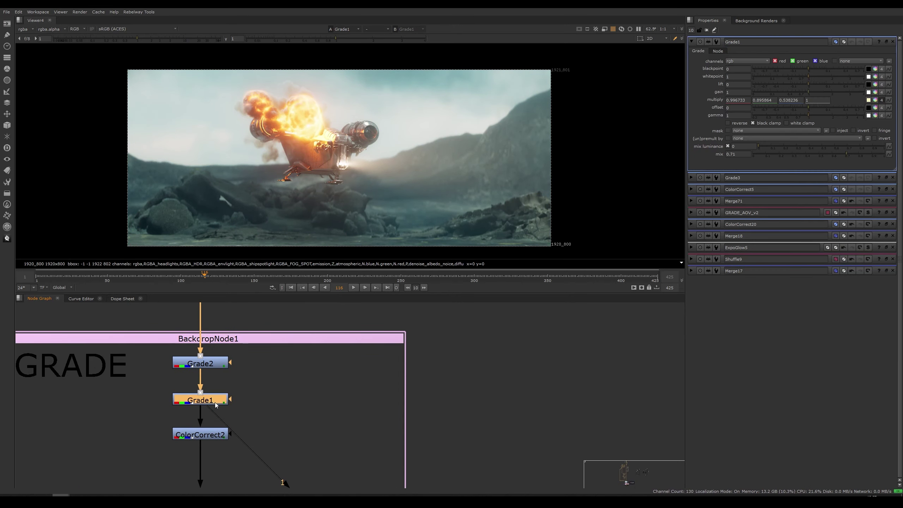
pyautogui.press('1')
# View ColorCorrect2 in the GRADE group and open its settings.
pyautogui.click(214, 437)
pyautogui.press('1')
pyautogui.doubleClick(213, 436)
pyautogui.scroll(-3, 255, 409)
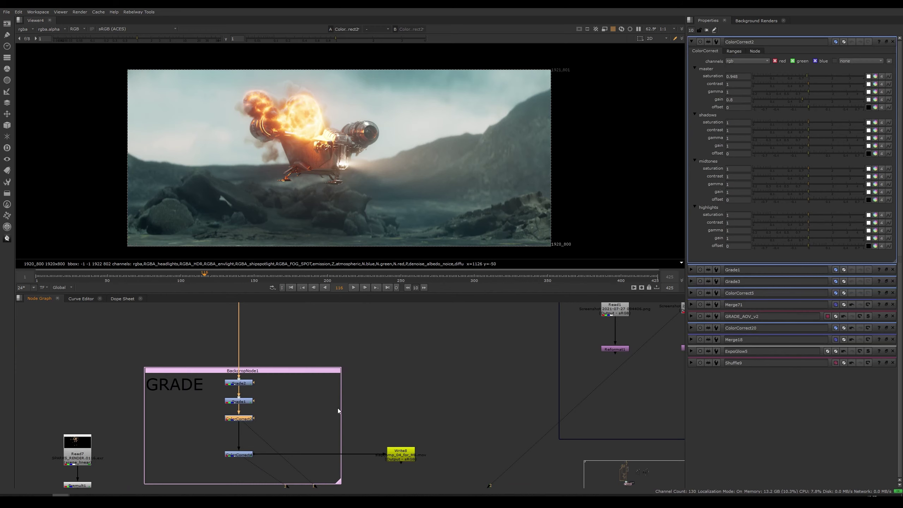
# Examine the end of the GRADE group, selecting the Write8 node and the last colour correction, and clear the selection.
pyautogui.moveTo(338, 408); pyautogui.dragTo(359, 320, button='middle')
pyautogui.moveTo(315, 370); pyautogui.dragTo(314, 435, button='middle')
pyautogui.click(308, 385)
pyautogui.scroll(-2, 308, 385)
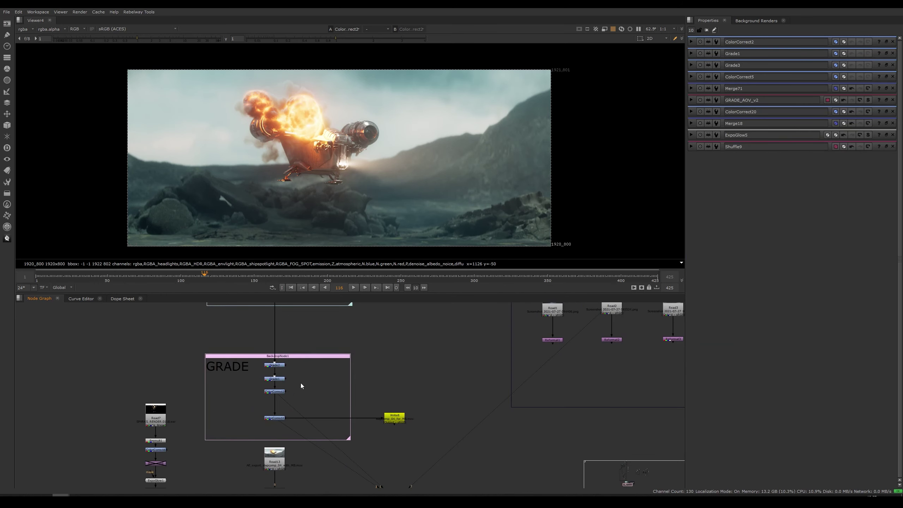
pyautogui.scroll(2, 307, 399)
pyautogui.moveTo(308, 400); pyautogui.dragTo(305, 343, button='middle')
pyautogui.moveTo(422, 368); pyautogui.dragTo(417, 369)
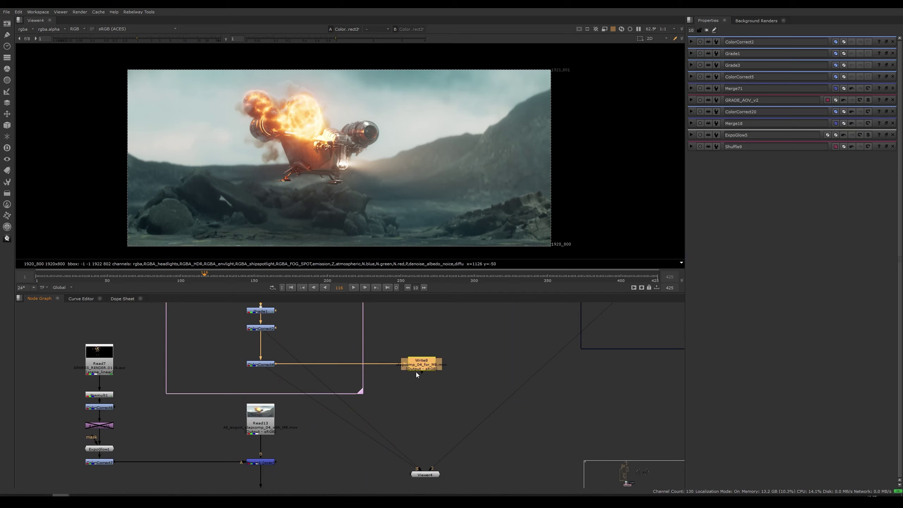
pyautogui.click(261, 363)
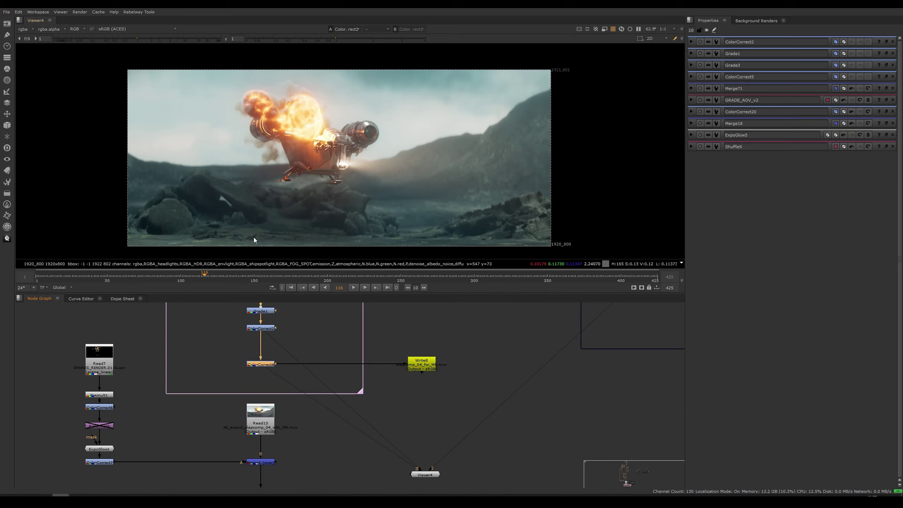
pyautogui.moveTo(322, 329); pyautogui.dragTo(293, 395, button='middle')
pyautogui.scroll(-5, 286, 371)
pyautogui.scroll(4, 300, 374)
pyautogui.moveTo(388, 350); pyautogui.dragTo(358, 369, button='middle')
pyautogui.click(351, 374)
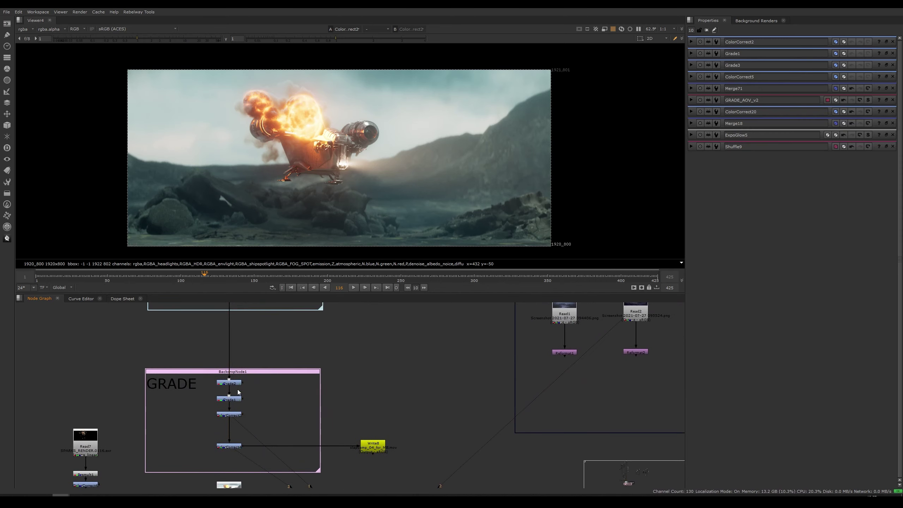
# View the composite at Grade2 and open that node's settings.
pyautogui.click(234, 384)
pyautogui.press('1')
pyautogui.doubleClick(234, 384)
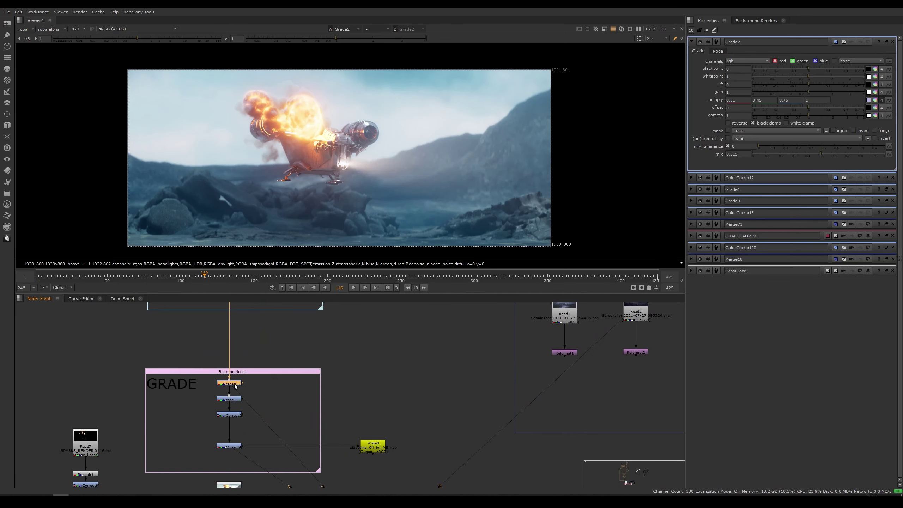
# Check the reference images against Grade2, ending on the reformatted Read1 reference in the viewer.
pyautogui.moveTo(479, 333); pyautogui.dragTo(398, 348, button='middle')
pyautogui.click(558, 341)
pyautogui.press('2')
pyautogui.click(374, 375)
pyautogui.press('1')
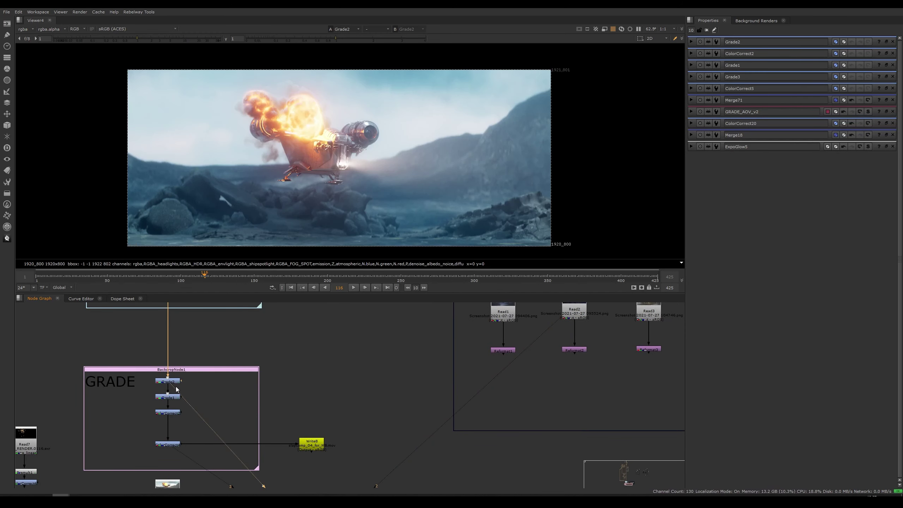
pyautogui.click(505, 352)
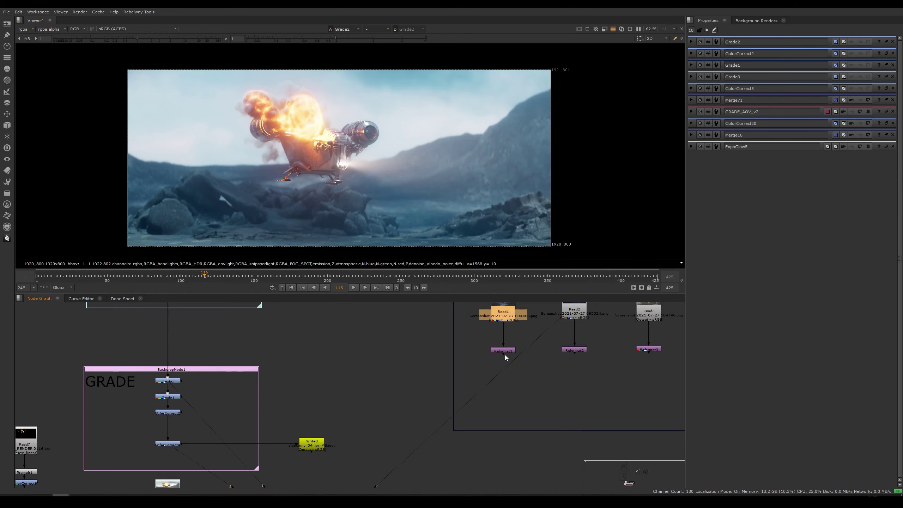
pyautogui.press('2')
pyautogui.moveTo(268, 376); pyautogui.dragTo(291, 370, button='middle')
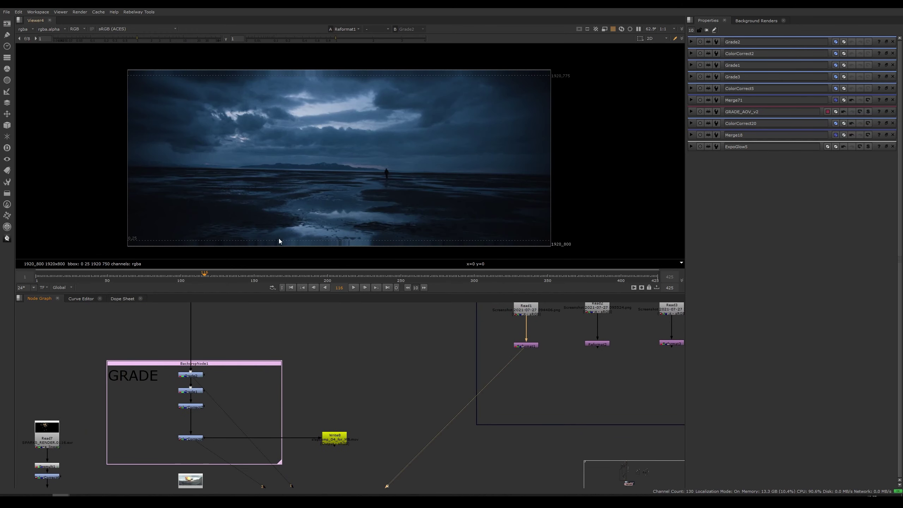
# Set the viewer's comparison mode to under and turn the wipe into a vertical split between Reformat1 and Grade2.
pyautogui.click(345, 28)
pyautogui.click(384, 30)
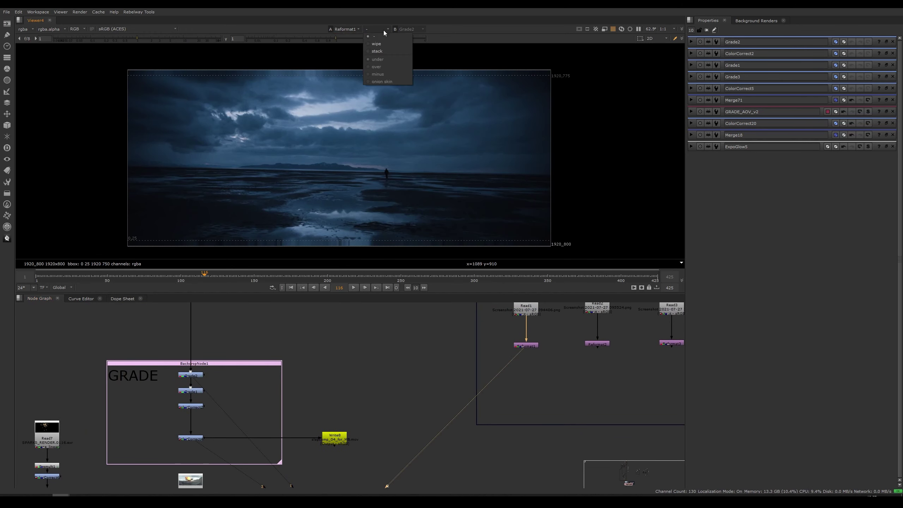
pyautogui.click(377, 58)
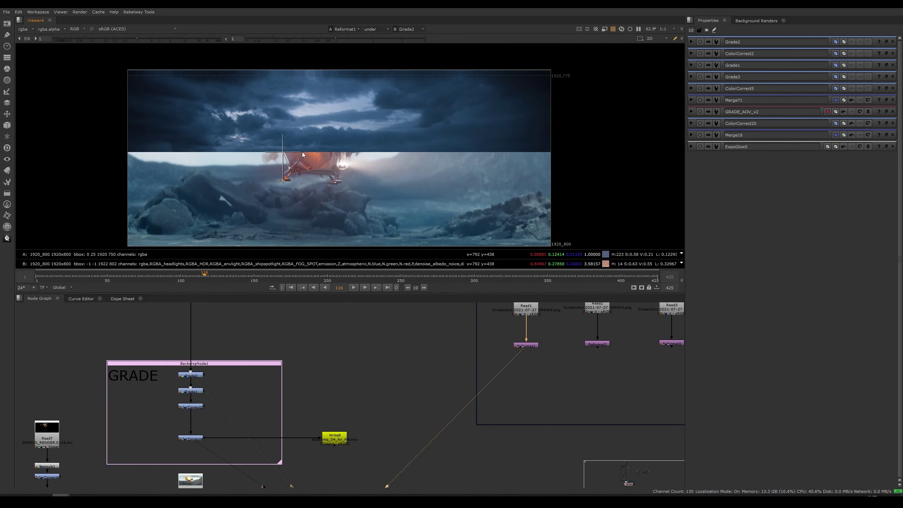
pyautogui.moveTo(291, 167)
pyautogui.mouseDown()
pyautogui.moveTo(305, 157)
pyautogui.moveTo(288, 177)
pyautogui.moveTo(310, 152)
pyautogui.moveTo(380, 152)
pyautogui.moveTo(300, 154)
pyautogui.mouseUp()
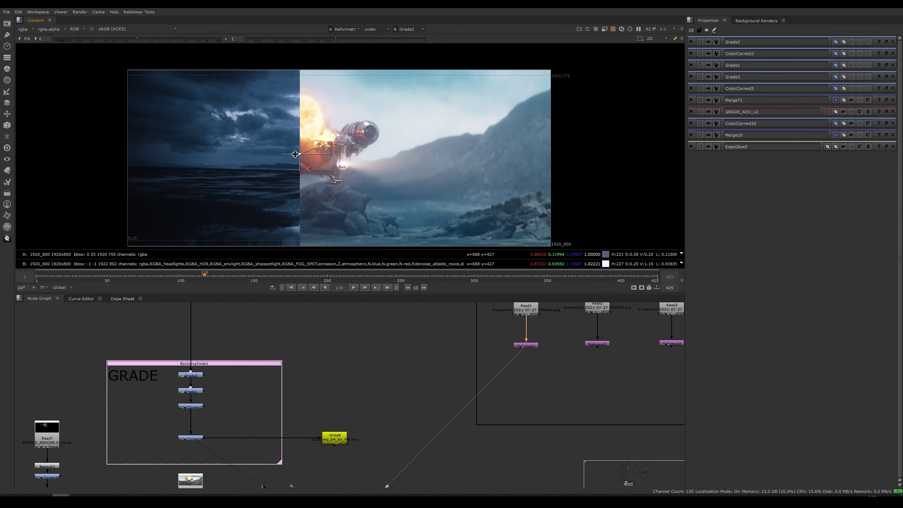
# Branch a new ColorCorrect node off Grade2, place it outside the GRADE group, and view it.
pyautogui.click(196, 383)
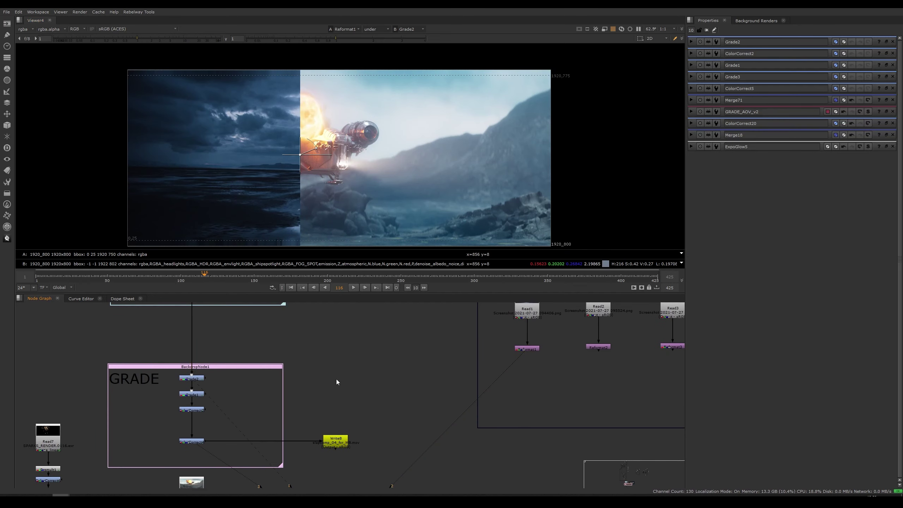
pyautogui.hotkey('shift', 'c')
pyautogui.moveTo(202, 379); pyautogui.dragTo(202, 379)
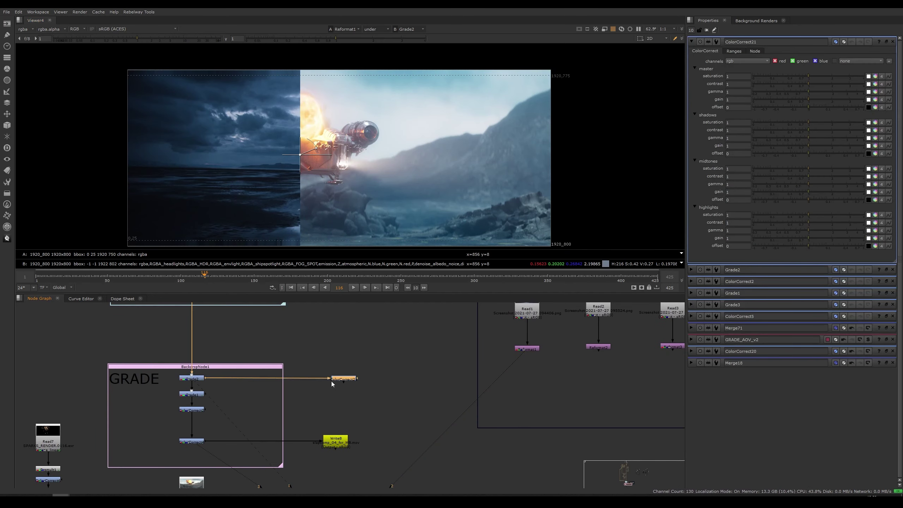
pyautogui.press('1')
pyautogui.doubleClick(335, 379)
pyautogui.moveTo(336, 379); pyautogui.dragTo(342, 379)
# Compare the Read1 reference's Reformat1 with the new ColorCorrect node in the viewer.
pyautogui.click(531, 349)
pyautogui.press('2')
pyautogui.click(355, 380)
pyautogui.press('1')
pyautogui.click(373, 380)
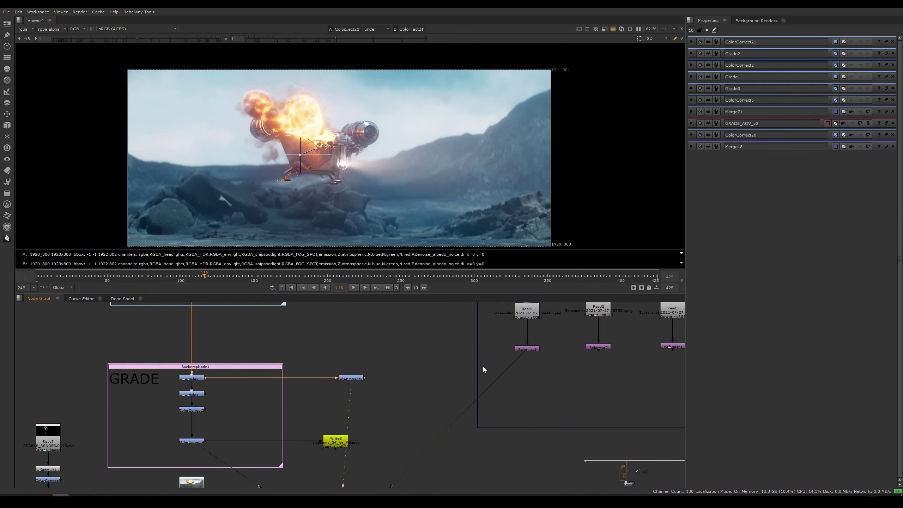
pyautogui.press('2')
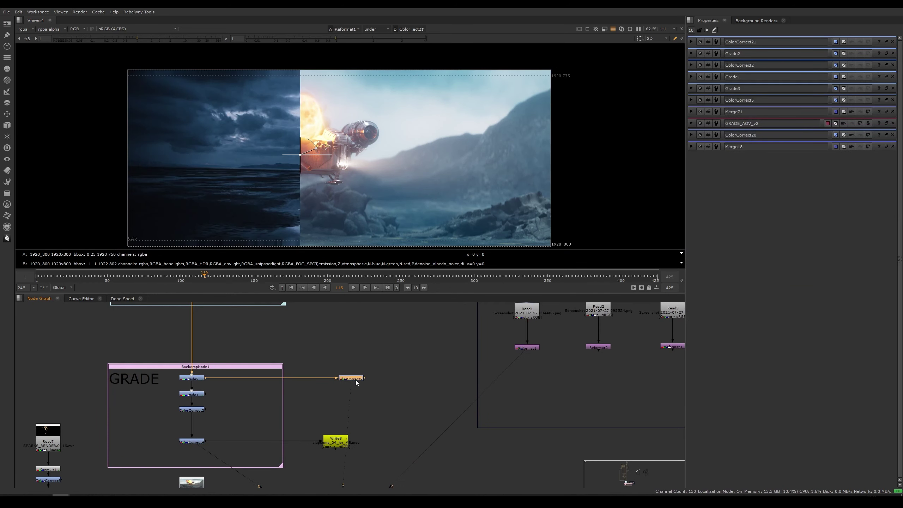
# Set viewer input A to ColorCorrect21 and input B to Reformat1, and shift the wipe towards the middle of the ship.
pyautogui.click(355, 379)
pyautogui.press('1')
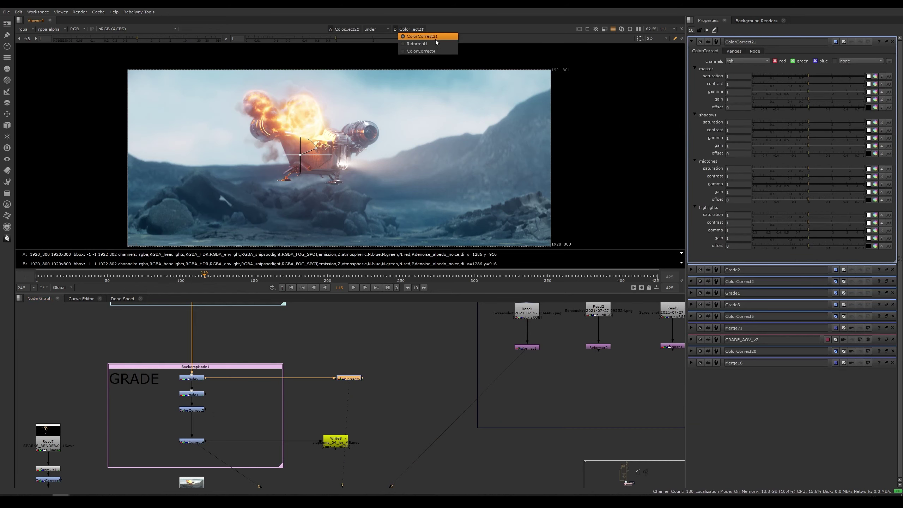
pyautogui.click(435, 43)
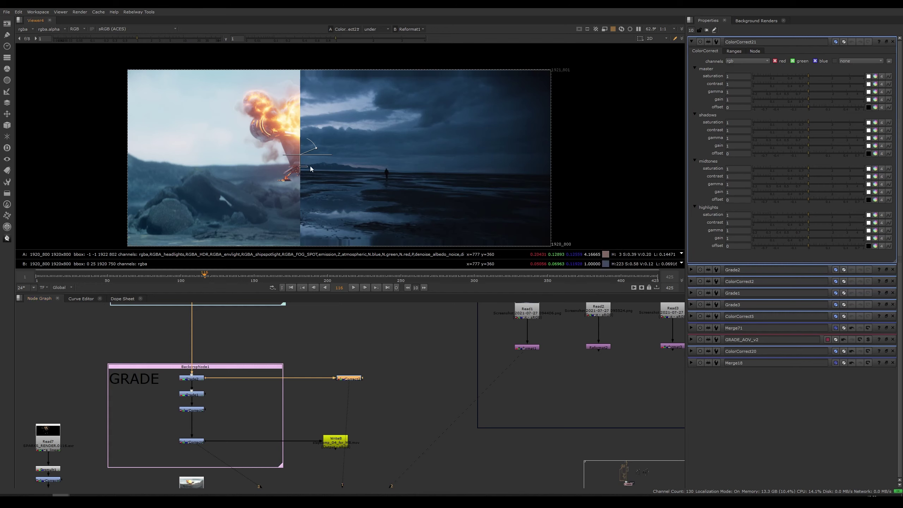
pyautogui.moveTo(297, 155); pyautogui.dragTo(331, 157)
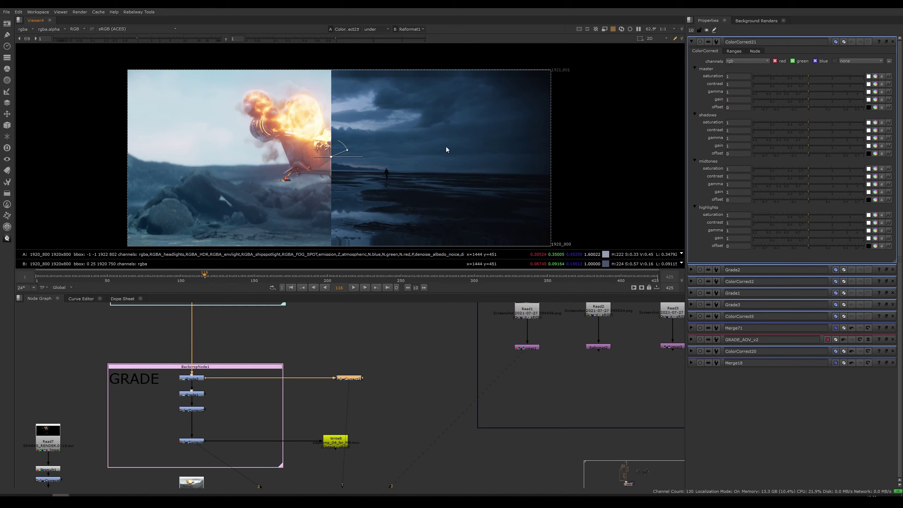
# Set the new ColorCorrect's master gain to 0.41 and append a Grade node, removing the unwanted Transform.
pyautogui.moveTo(796, 100); pyautogui.dragTo(787, 101)
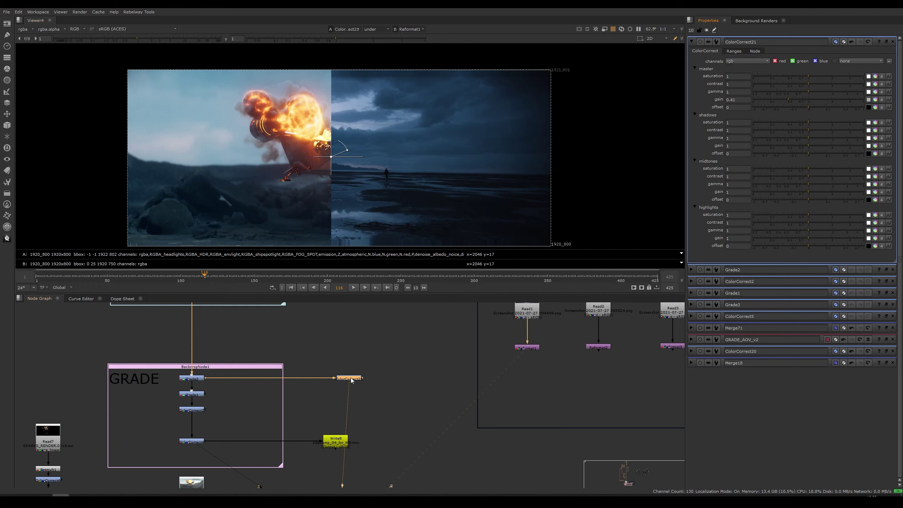
pyautogui.press('g')
pyautogui.press('t')
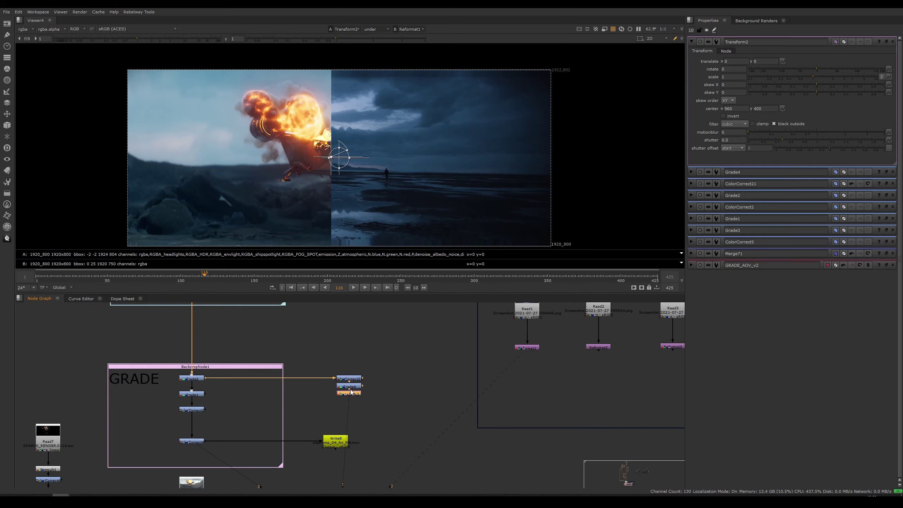
pyautogui.press('Delete')
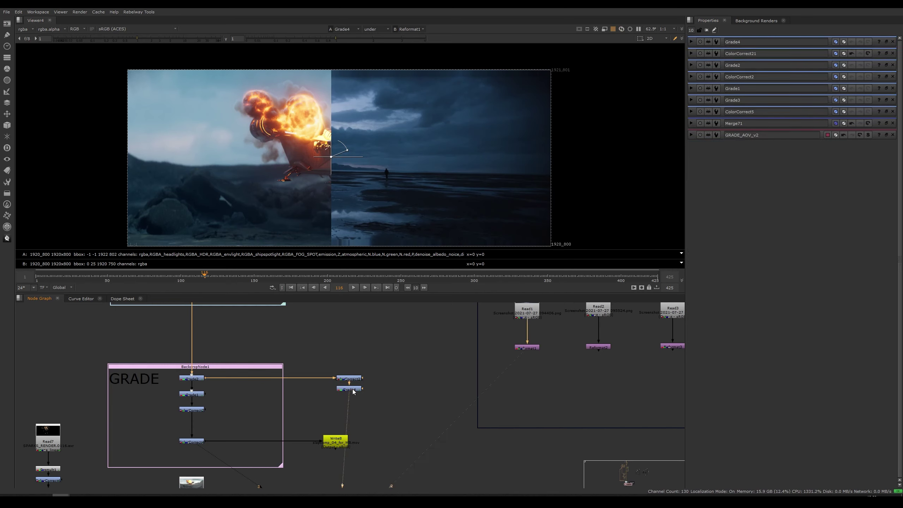
# Tint the new Grade4 cooler by setting its multiply to red 0.95, green 1 and blue 1.05.
pyautogui.doubleClick(352, 389)
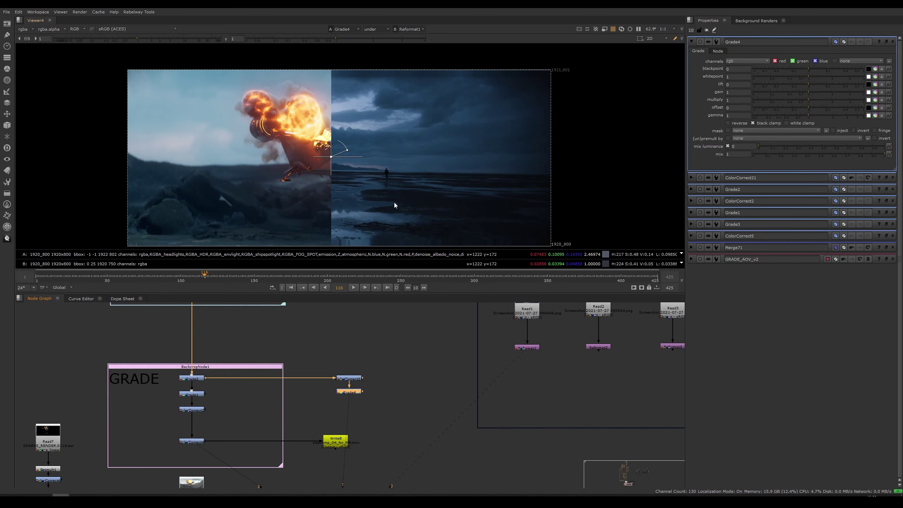
pyautogui.click(875, 100)
pyautogui.moveTo(570, 255); pyautogui.dragTo(570, 246)
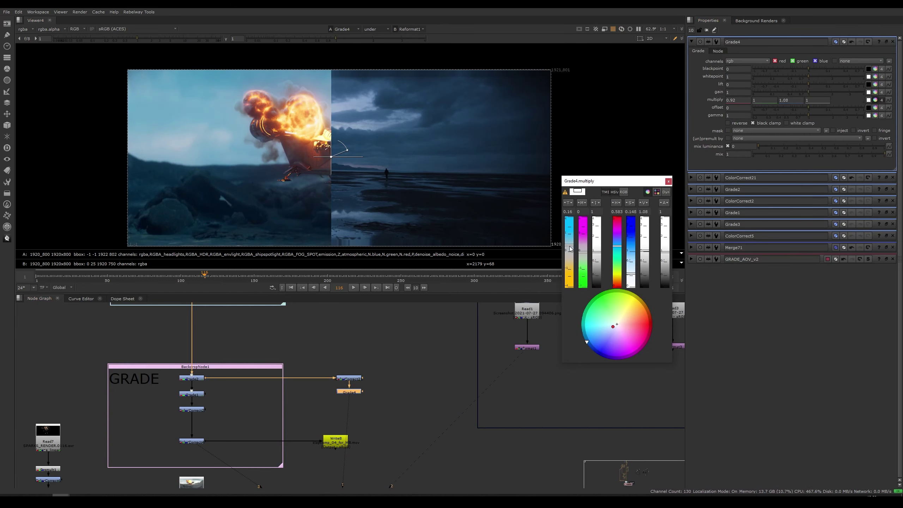
pyautogui.moveTo(643, 182); pyautogui.dragTo(406, 325)
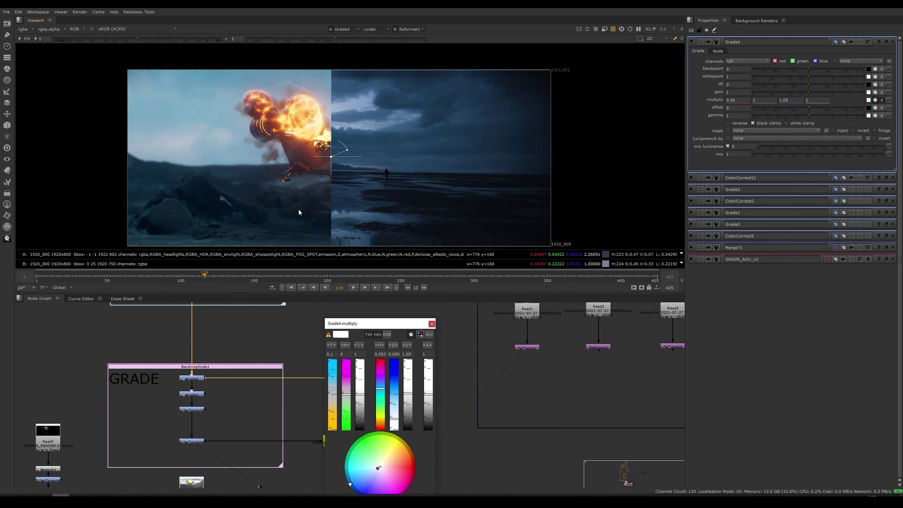
pyautogui.moveTo(356, 324); pyautogui.dragTo(366, 309)
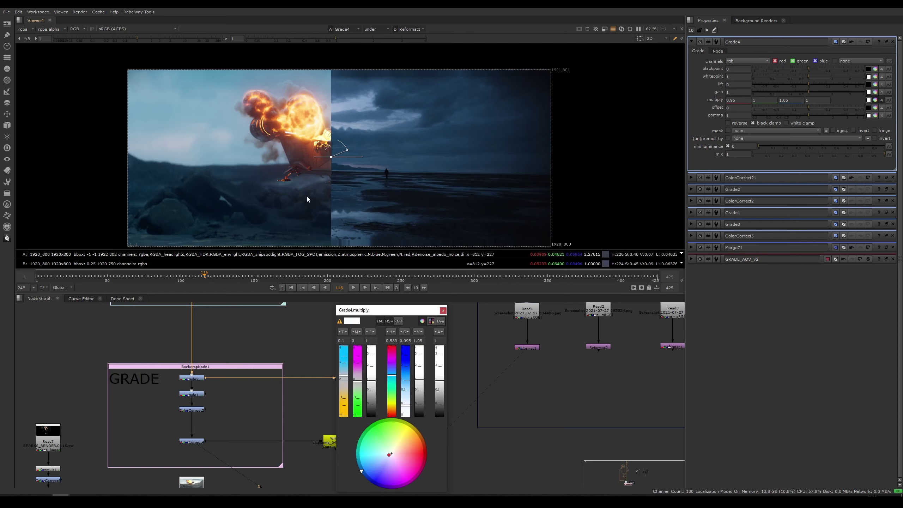
pyautogui.click(443, 310)
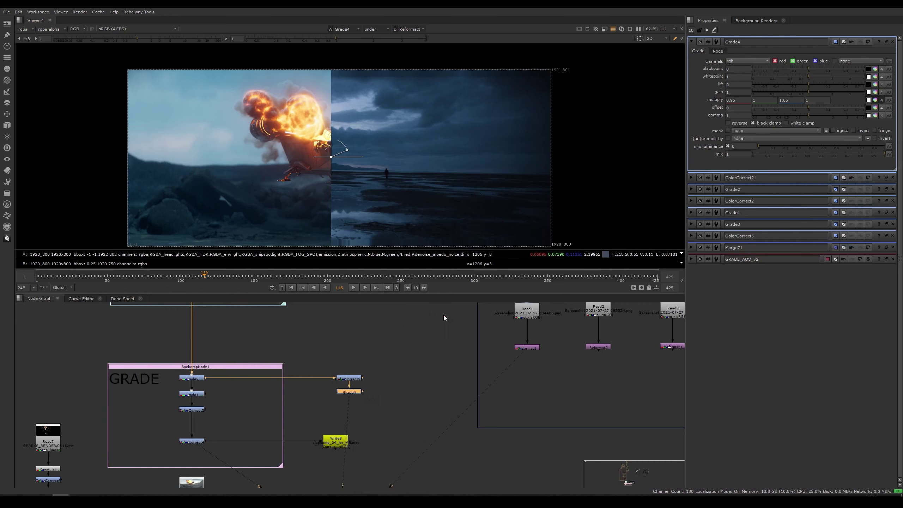
# Add another ColorCorrect node after Grade4 and clear the selection.
pyautogui.press('c')
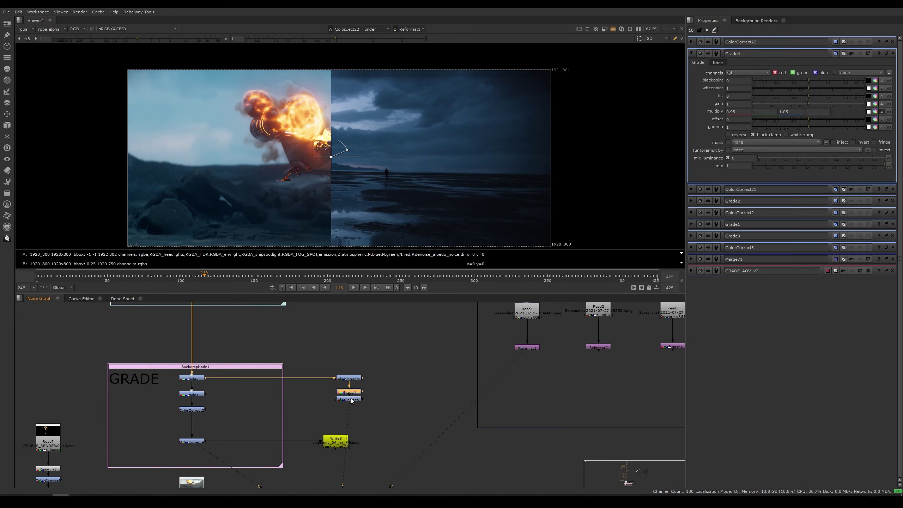
pyautogui.click(376, 388)
pyautogui.scroll(3, 376, 387)
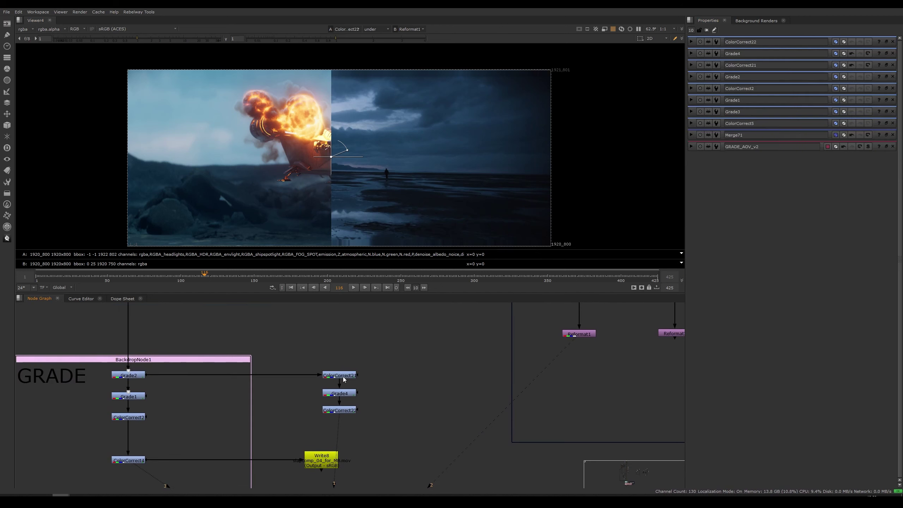
# Set ColorCorrect22's master saturation to 0.82.
pyautogui.click(344, 372)
pyautogui.click(341, 412)
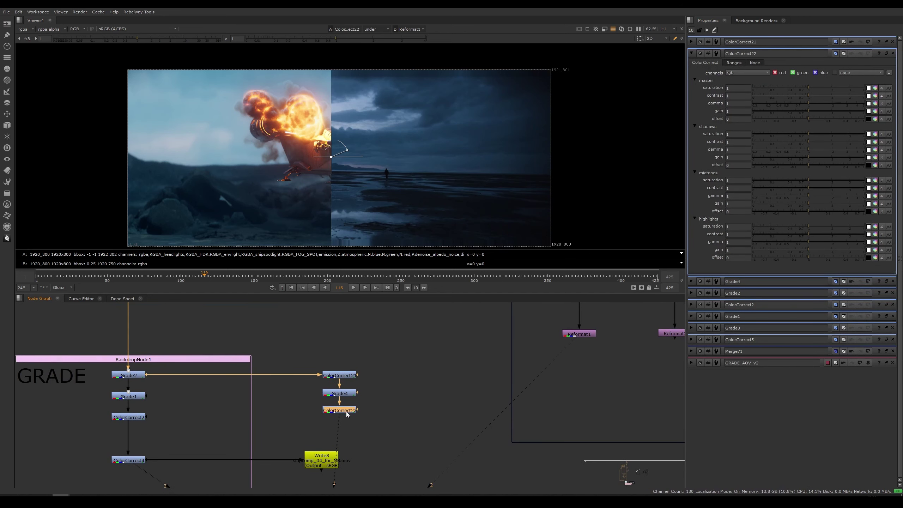
pyautogui.moveTo(808, 76); pyautogui.dragTo(802, 77)
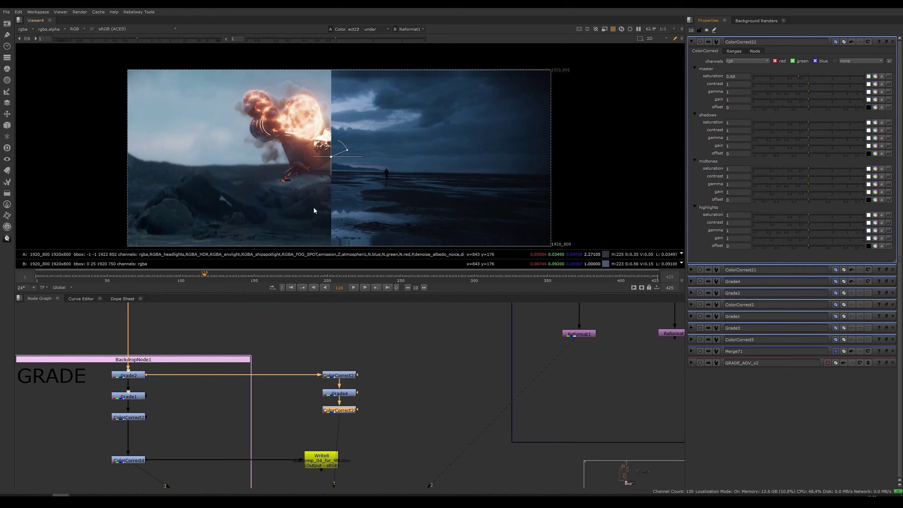
pyautogui.moveTo(803, 77); pyautogui.dragTo(803, 76)
# Move the wipe off the image and compare ColorCorrect4 on viewer input A with ColorCorrect22 on input B.
pyautogui.moveTo(331, 157); pyautogui.dragTo(575, 177)
pyautogui.click(136, 461)
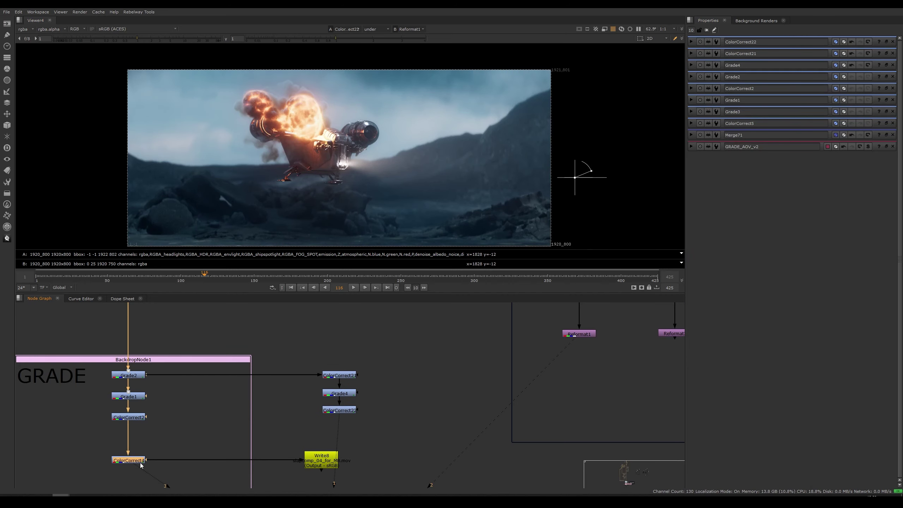
pyautogui.press('1')
pyautogui.click(335, 412)
pyautogui.press('2')
pyautogui.click(344, 417)
pyautogui.press('1')
pyautogui.press('2')
pyautogui.press('1')
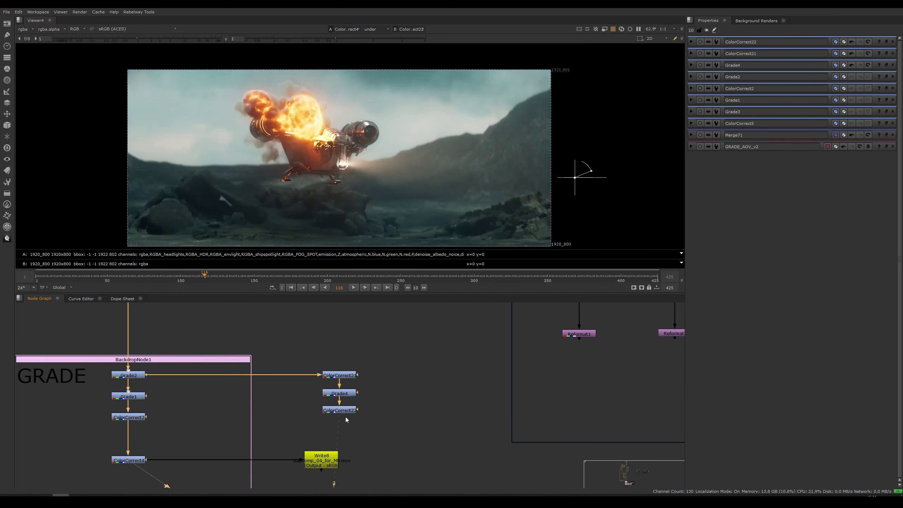
pyautogui.press('2')
pyautogui.press('1')
# Delete the three alternative grading nodes ColorCorrect21, Grade4 and ColorCorrect22.
pyautogui.scroll(-3, 403, 383)
pyautogui.moveTo(399, 357); pyautogui.dragTo(348, 411)
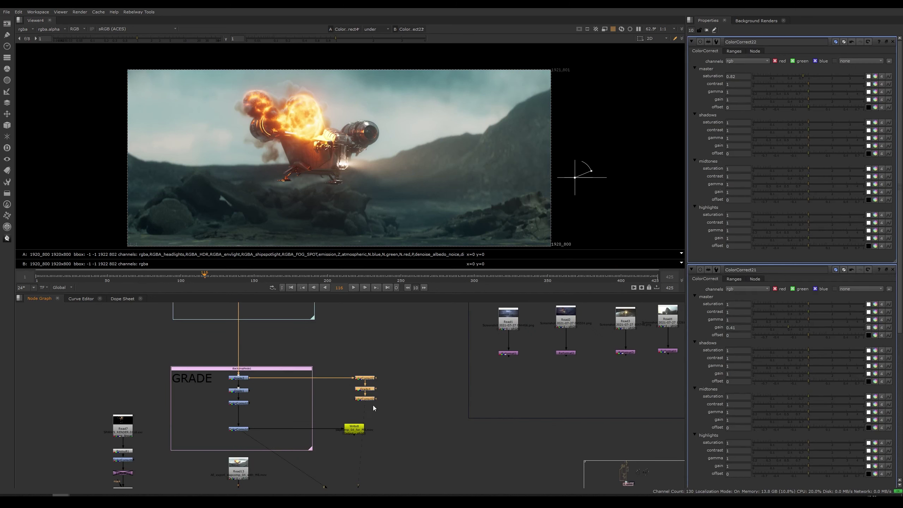
pyautogui.press('Delete')
# Show the After Effects motion blur export Read13 on viewer input A.
pyautogui.click(355, 431)
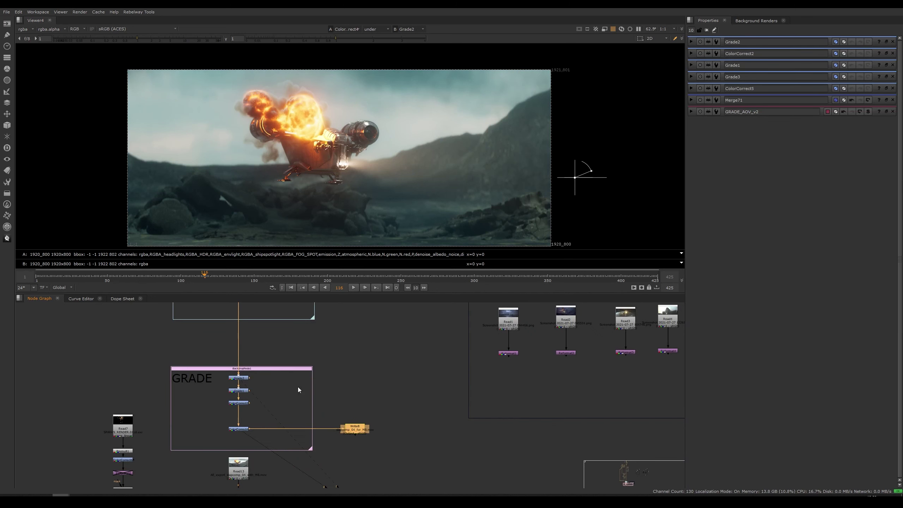
pyautogui.moveTo(344, 373); pyautogui.dragTo(343, 366, button='middle')
pyautogui.moveTo(397, 380); pyautogui.dragTo(400, 392, button='middle')
pyautogui.scroll(-3, 396, 377)
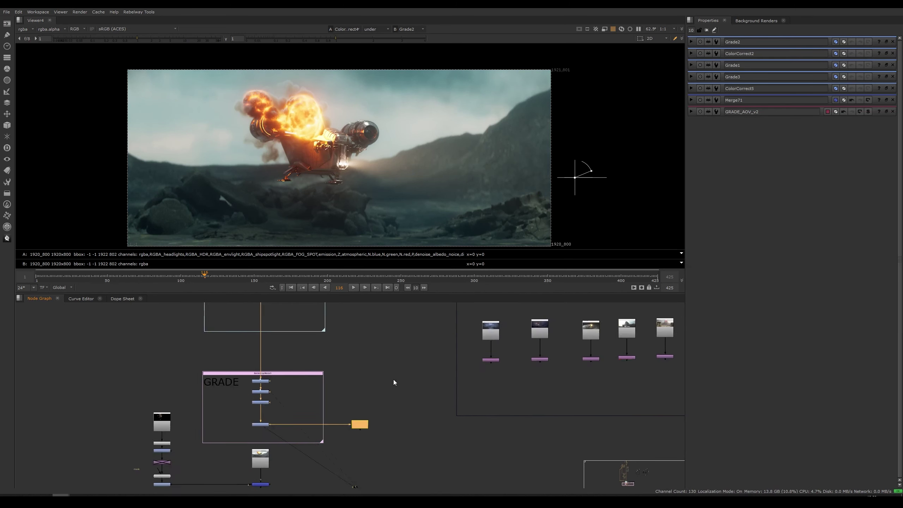
pyautogui.scroll(2, 386, 375)
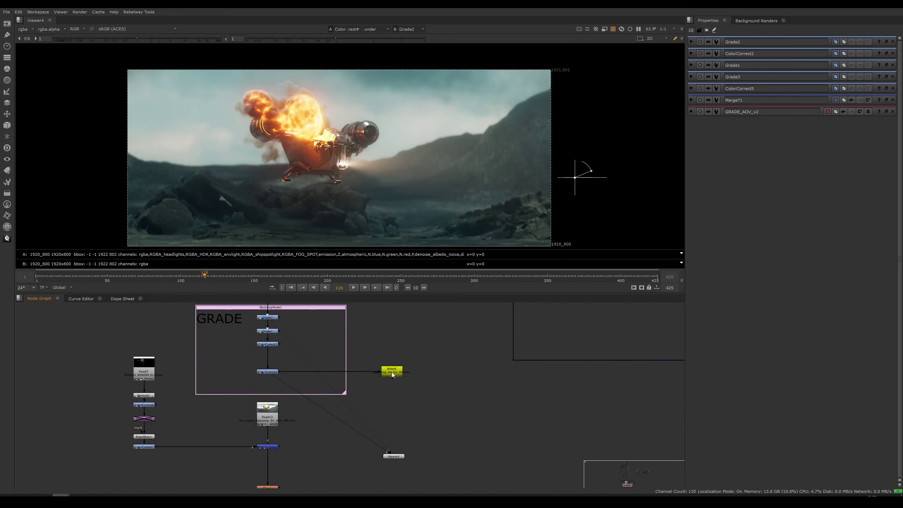
pyautogui.scroll(3, 391, 373)
pyautogui.moveTo(390, 388); pyautogui.dragTo(470, 346, button='middle')
pyautogui.click(456, 388)
pyautogui.click(278, 403)
pyautogui.press('1')
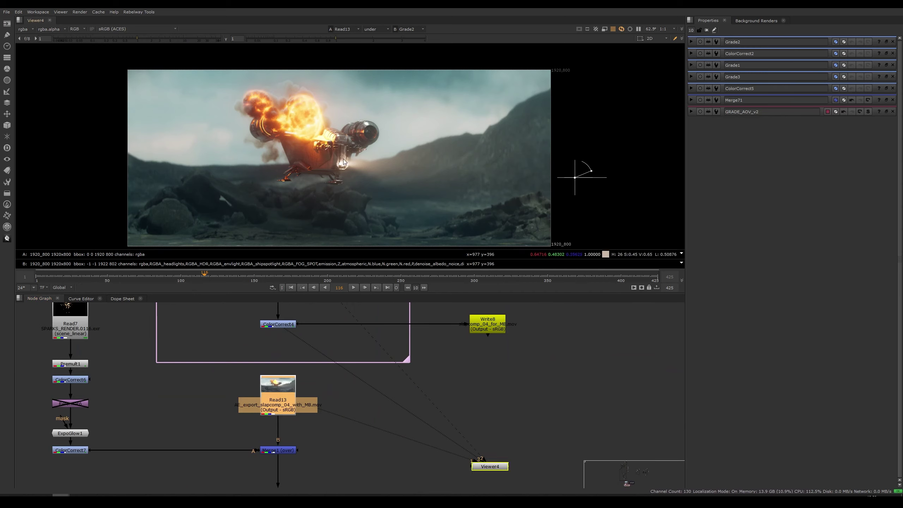
# Compare ColorCorrect4 with the Read13 export close up on the burning ship at frame 116.
pyautogui.scroll(5, 343, 162)
pyautogui.moveTo(284, 338); pyautogui.dragTo(292, 363, button='middle')
pyautogui.click(287, 349)
pyautogui.press('1')
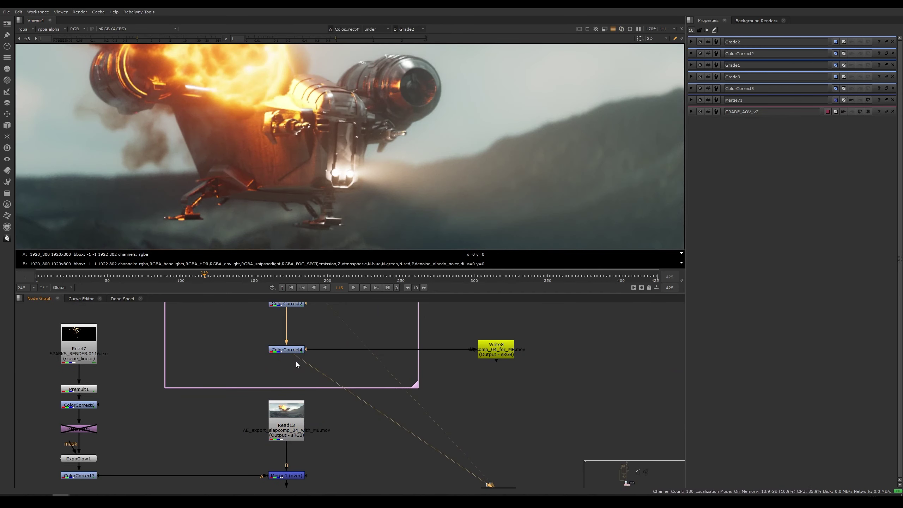
pyautogui.click(283, 431)
pyautogui.press('1')
pyautogui.click(300, 351)
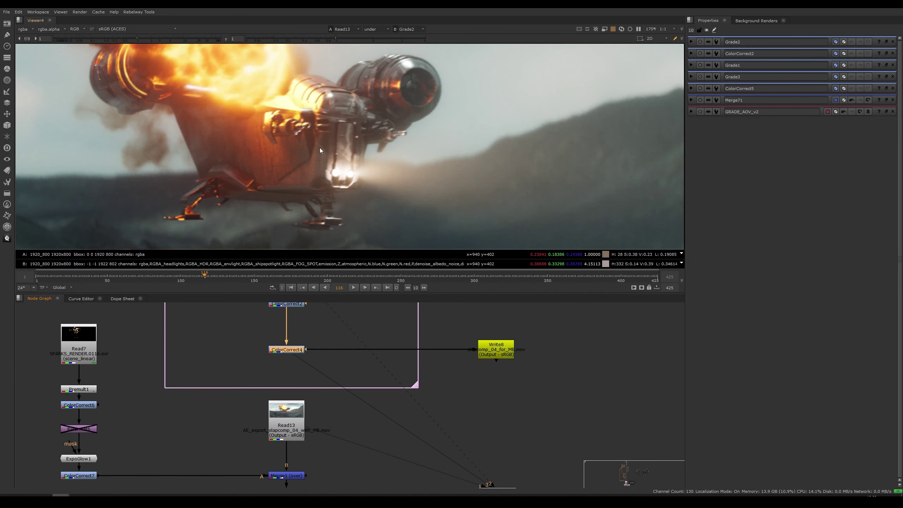
pyautogui.scroll(-3, 328, 156)
pyautogui.scroll(3, 328, 156)
pyautogui.click(287, 436)
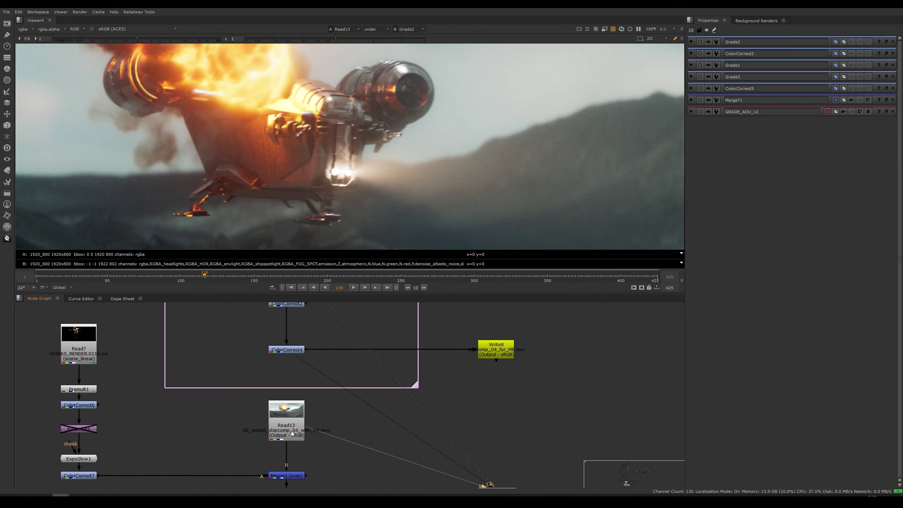
pyautogui.click(290, 350)
pyautogui.click(286, 425)
pyautogui.scroll(-4, 327, 370)
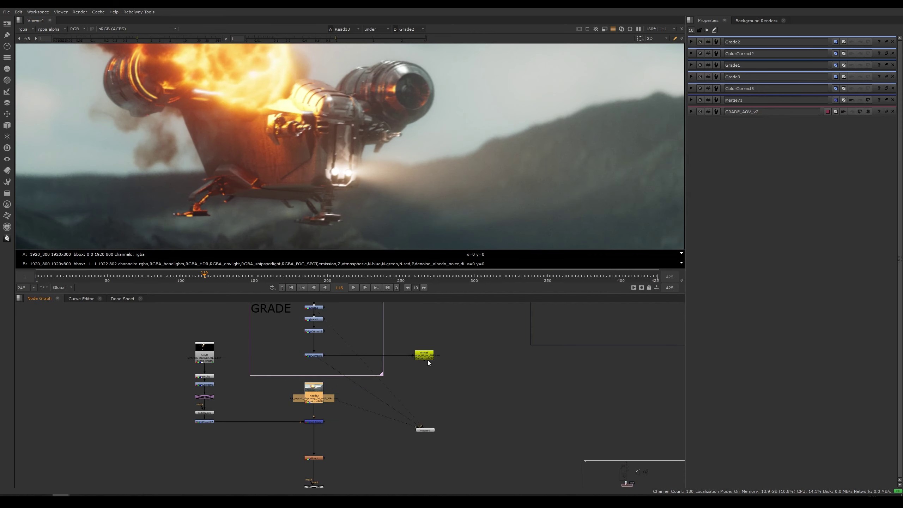
# Add a MotionBlur node and place it below the Write8 node.
pyautogui.scroll(3, 355, 369)
pyautogui.press('Tab')
pyautogui.write('mt')
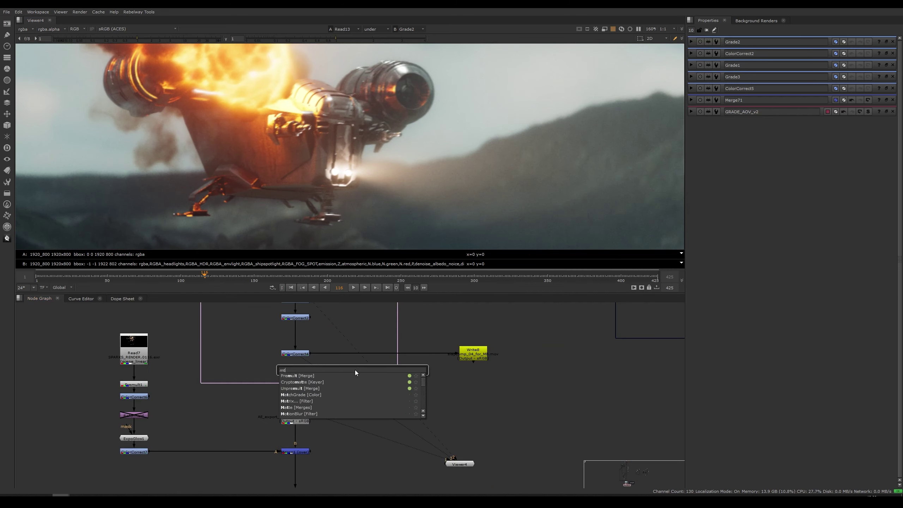
pyautogui.press('BackSpace')
pyautogui.press('BackSpace')
pyautogui.write('motio')
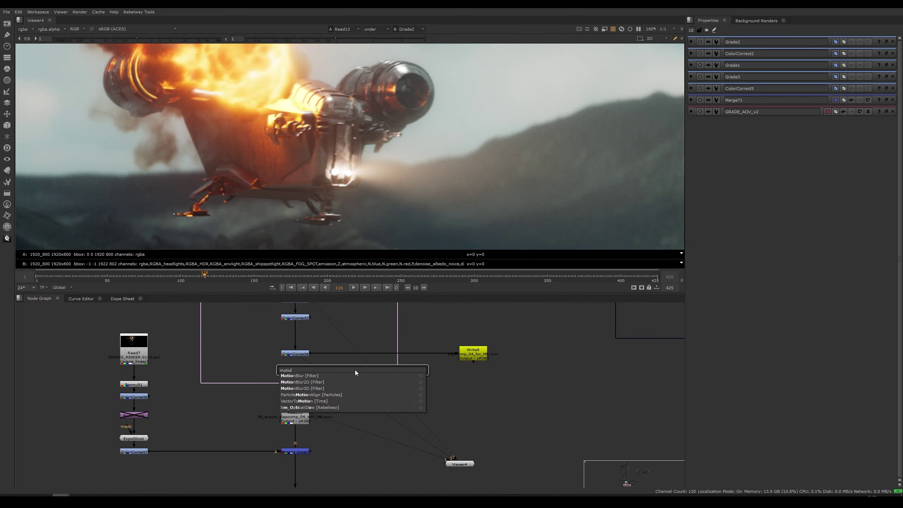
pyautogui.press('Return')
pyautogui.moveTo(352, 360); pyautogui.dragTo(434, 379)
# Add an AdvancedGrain node below the MotionBlur node.
pyautogui.click(434, 398)
pyautogui.press('Tab')
pyautogui.write('grad')
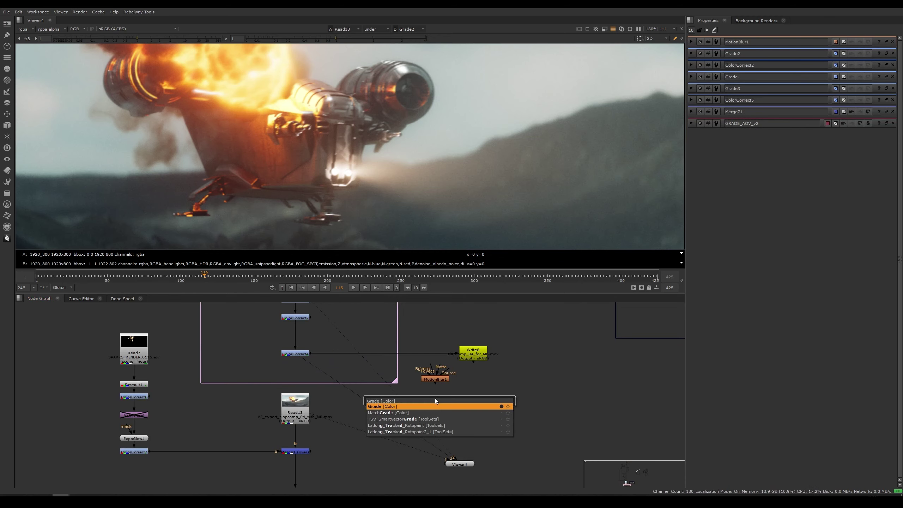
pyautogui.press('BackSpace')
pyautogui.press('BackSpace')
pyautogui.press('BackSpace')
pyautogui.press('BackSpace')
pyautogui.press('BackSpace')
pyautogui.hotkey('ctrl', 'a')
pyautogui.press('BackSpace')
pyautogui.write('gr')
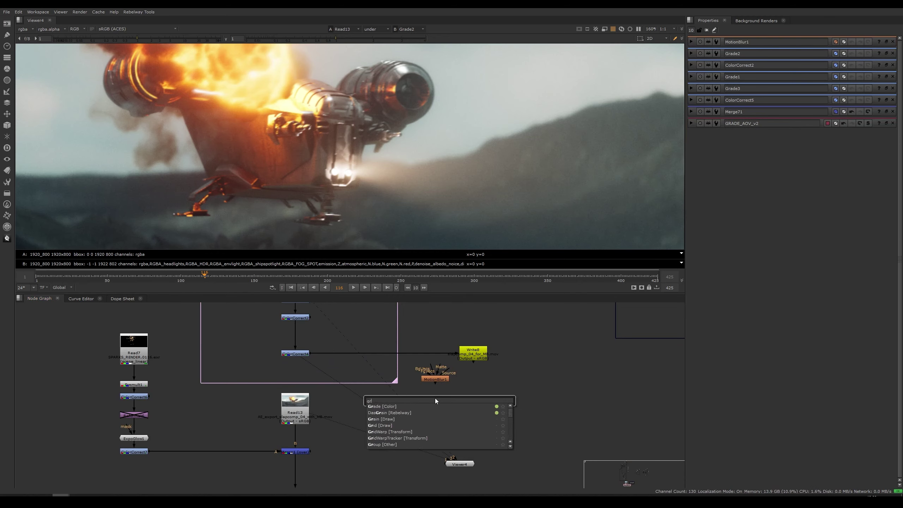
pyautogui.write('ain')
pyautogui.press('Down')
pyautogui.press('Down')
pyautogui.press('Down')
pyautogui.press('Down')
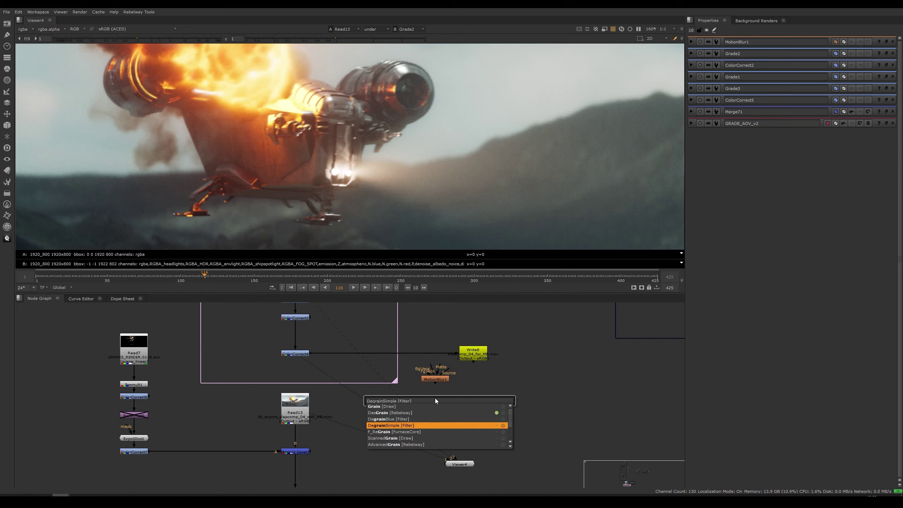
pyautogui.press('Down')
pyautogui.press('Down')
pyautogui.press('Down')
pyautogui.press('Return')
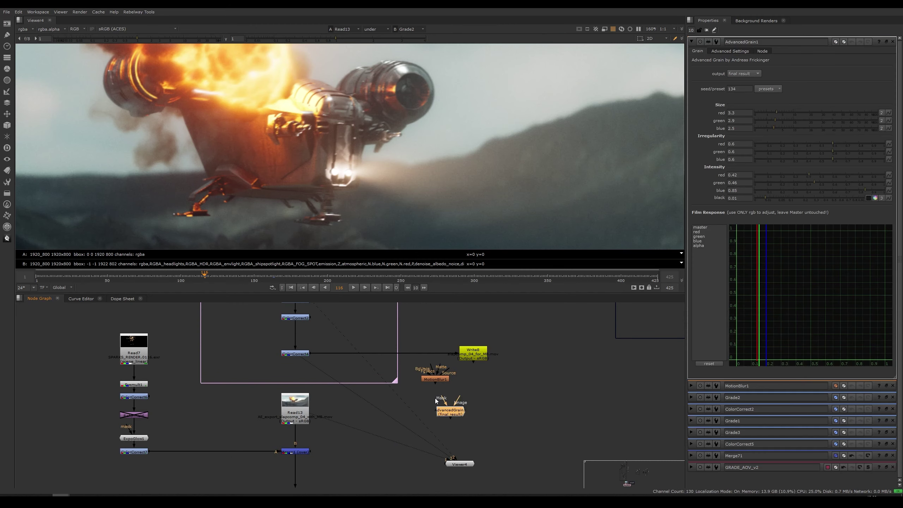
pyautogui.scroll(3, 465, 423)
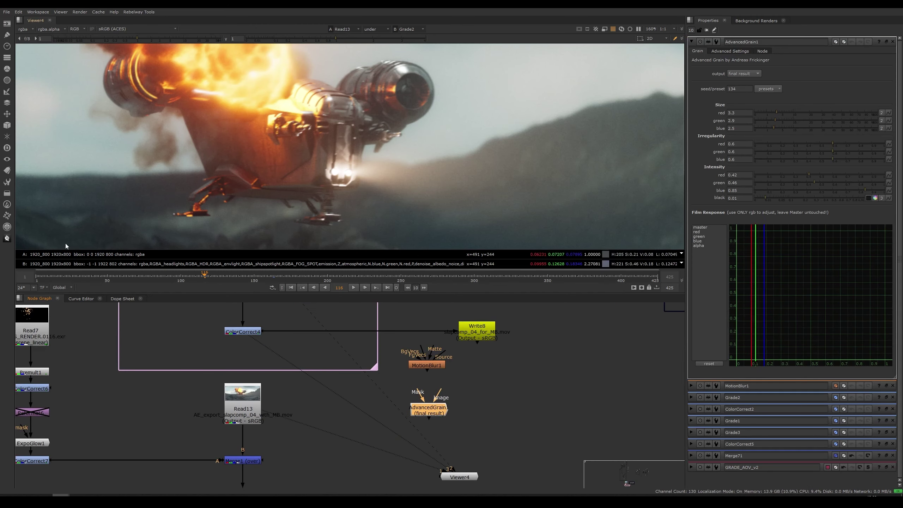
pyautogui.click(6, 238)
pyautogui.click(461, 396)
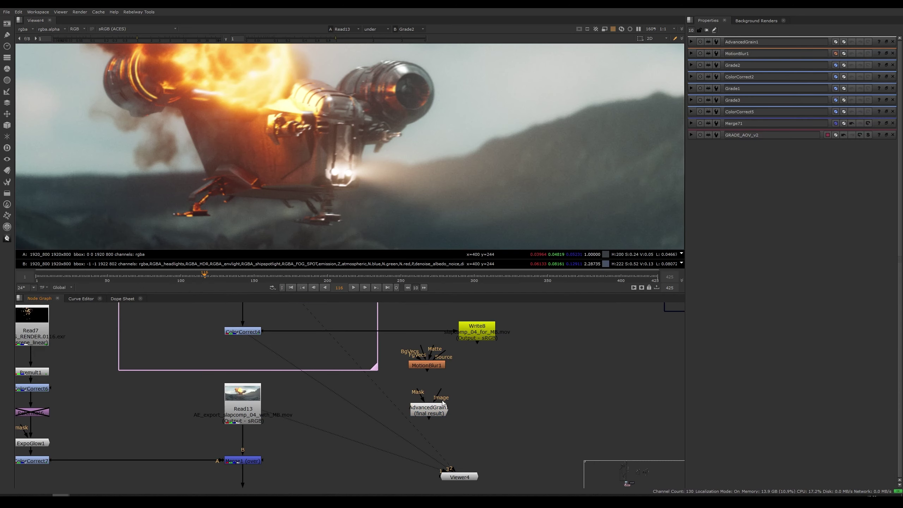
pyautogui.doubleClick(442, 409)
pyautogui.click(508, 398)
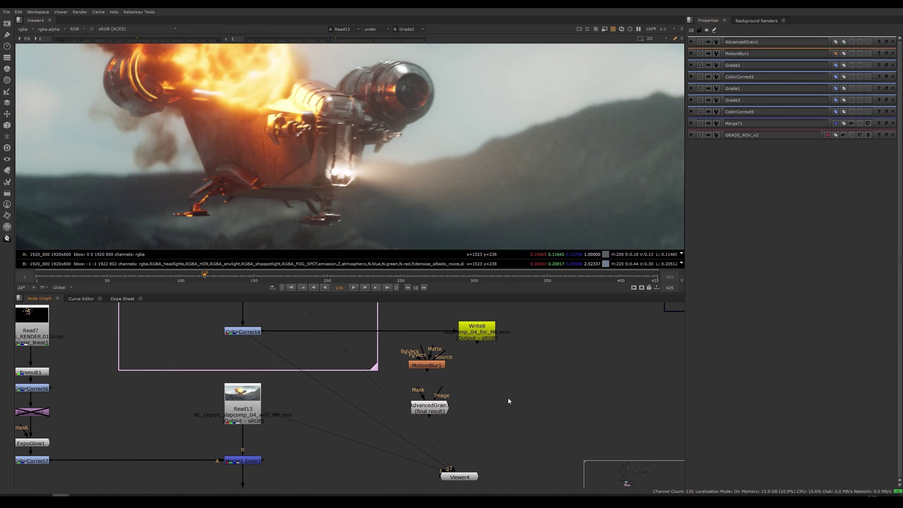
# Delete the MotionBlur and AdvancedGrain nodes.
pyautogui.press('Tab')
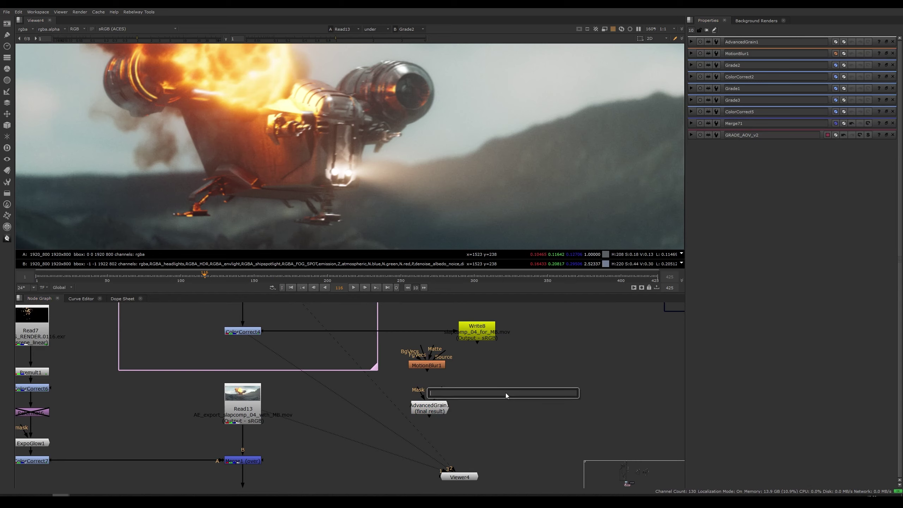
pyautogui.press('Escape')
pyautogui.moveTo(508, 354); pyautogui.dragTo(422, 413)
pyautogui.press('Delete')
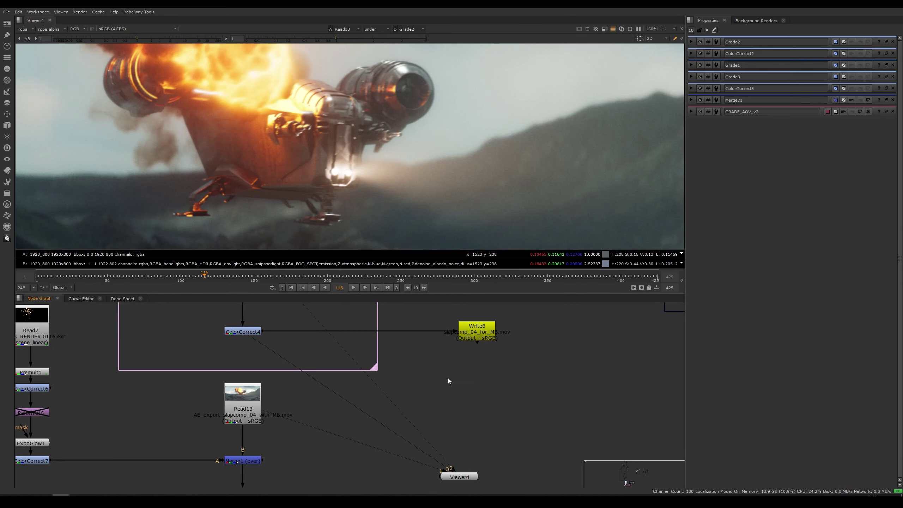
# Compare the Read13 export with ColorCorrect4 on the ship at about frame 72, up close and in full frame.
pyautogui.press('3')
pyautogui.press('1')
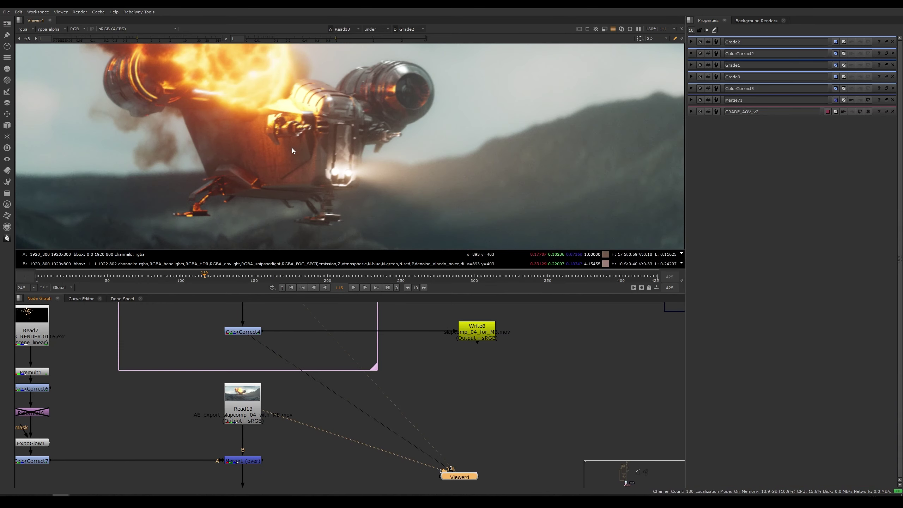
pyautogui.moveTo(285, 163); pyautogui.dragTo(310, 212, button='middle')
pyautogui.moveTo(178, 277); pyautogui.dragTo(141, 275)
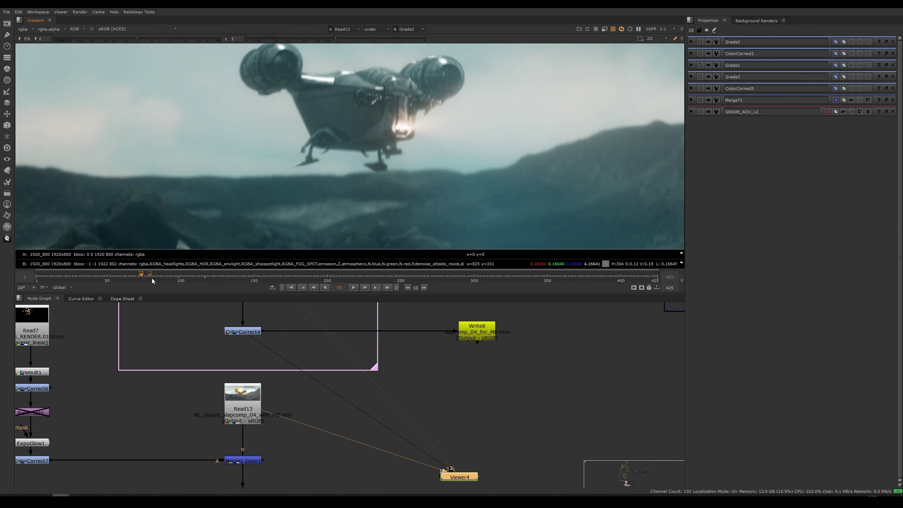
pyautogui.click(245, 332)
pyautogui.press('1')
pyautogui.click(244, 415)
pyautogui.press('1')
pyautogui.scroll(5, 386, 130)
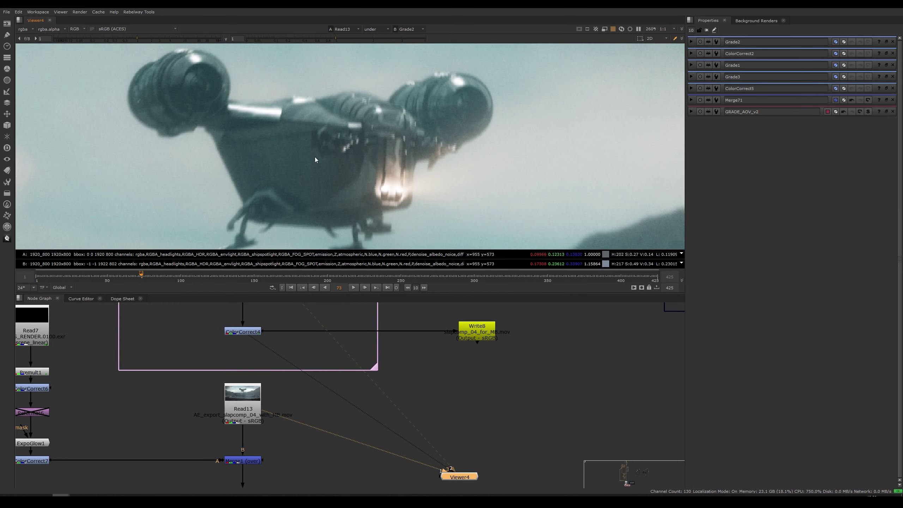
pyautogui.scroll(-8, 348, 164)
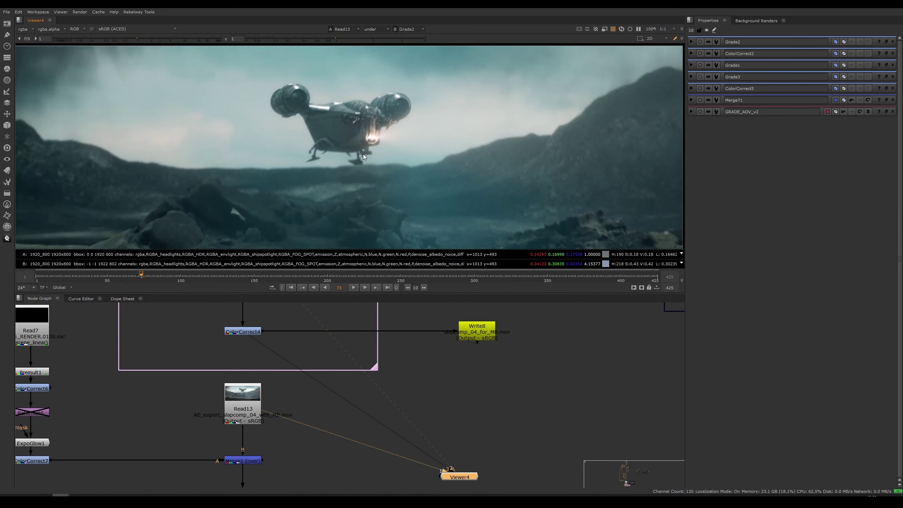
pyautogui.moveTo(336, 165); pyautogui.dragTo(333, 155, button='middle')
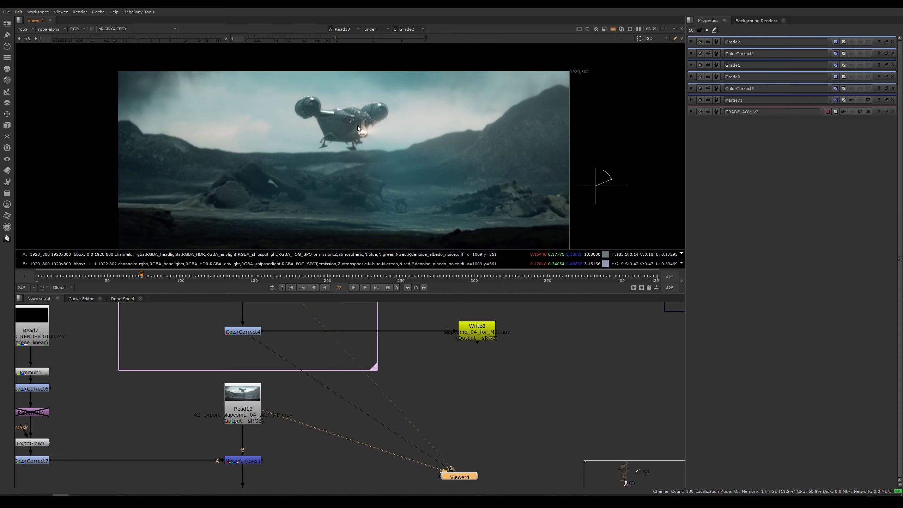
pyautogui.moveTo(346, 137); pyautogui.dragTo(327, 142, button='middle')
# Examine the motion blur on the ship at frame 201 by comparing ColorCorrect4 with the Read13 export close up.
pyautogui.click(253, 278)
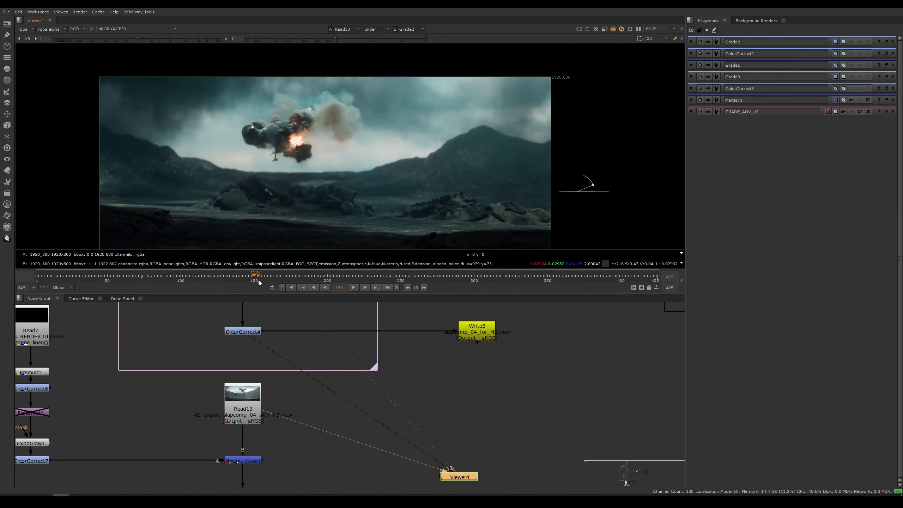
pyautogui.click(345, 274)
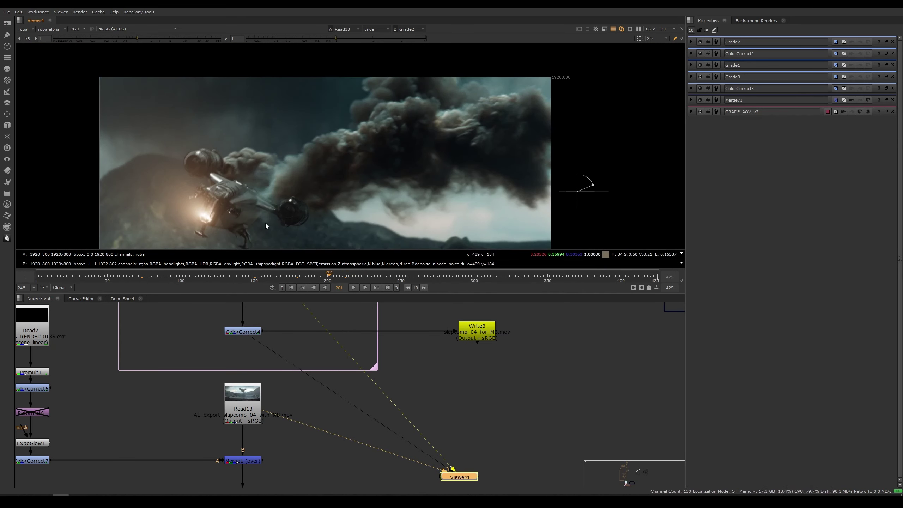
pyautogui.scroll(4, 249, 214)
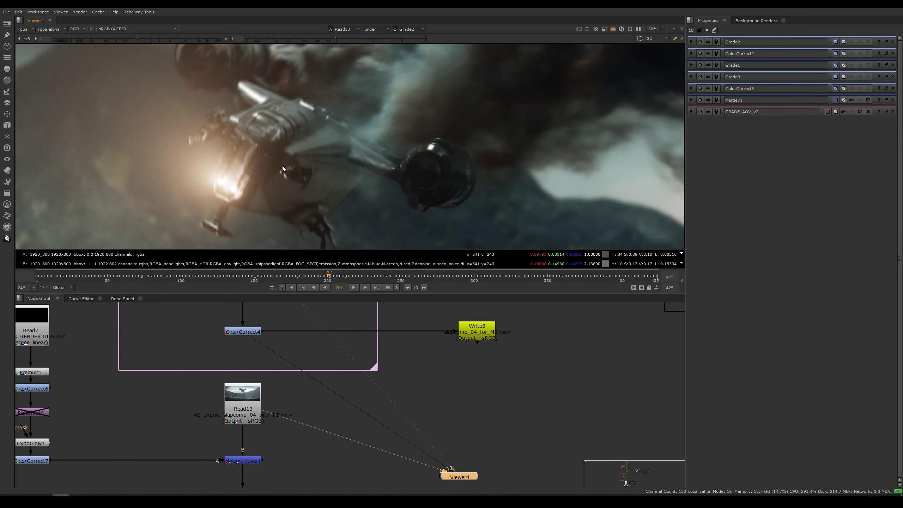
pyautogui.click(251, 332)
pyautogui.press('1')
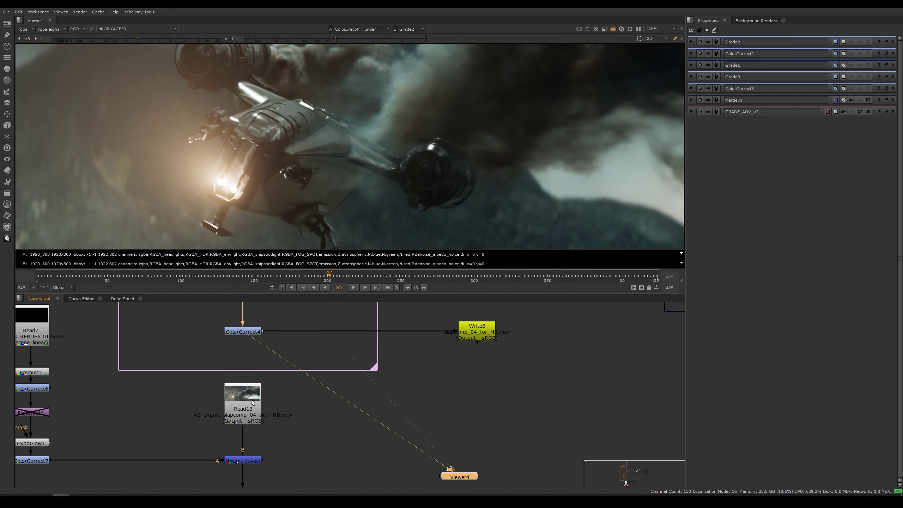
pyautogui.click(251, 406)
pyautogui.press('2')
pyautogui.scroll(3, 336, 176)
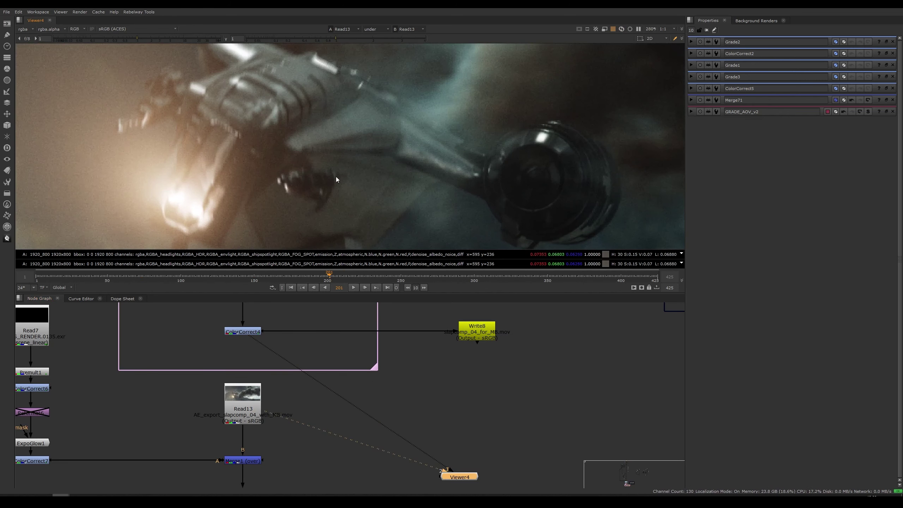
pyautogui.scroll(-3, 372, 144)
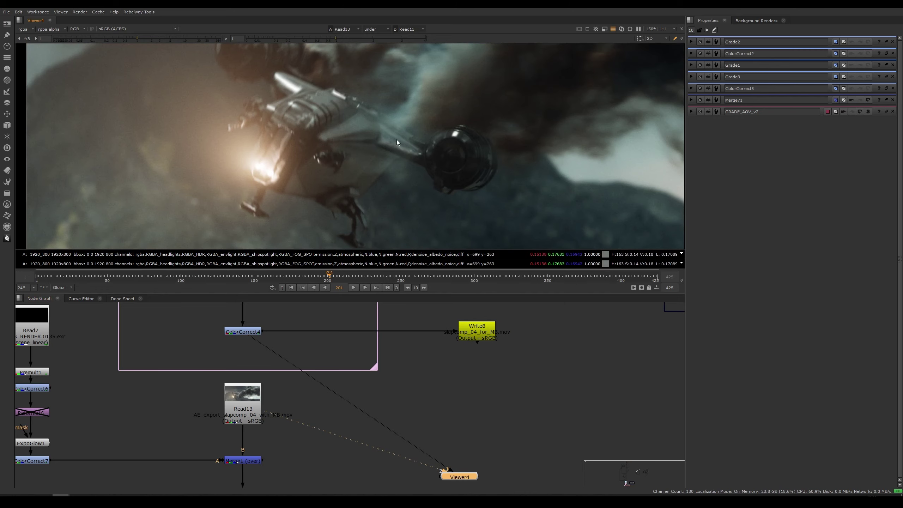
# Turn off the viewer's under comparison so only the Read13 export displays in full frame.
pyautogui.scroll(-5, 396, 142)
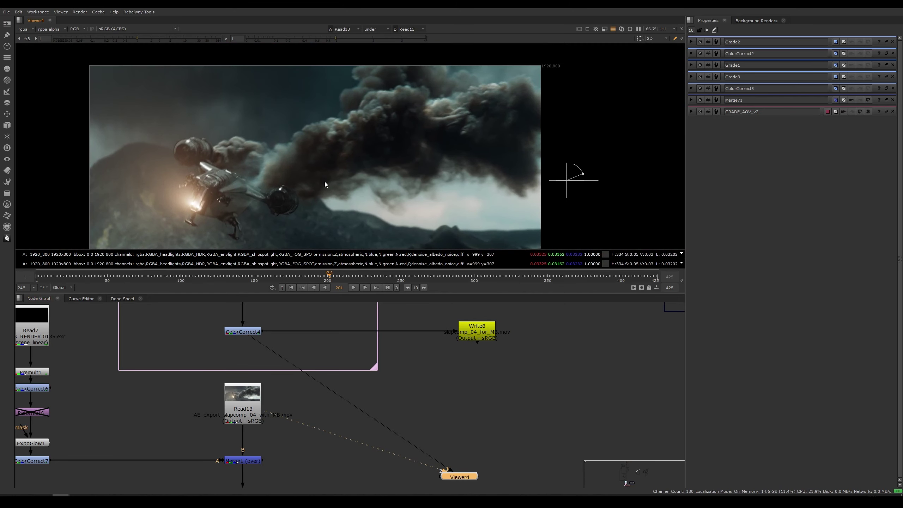
pyautogui.moveTo(281, 185); pyautogui.dragTo(296, 179, button='middle')
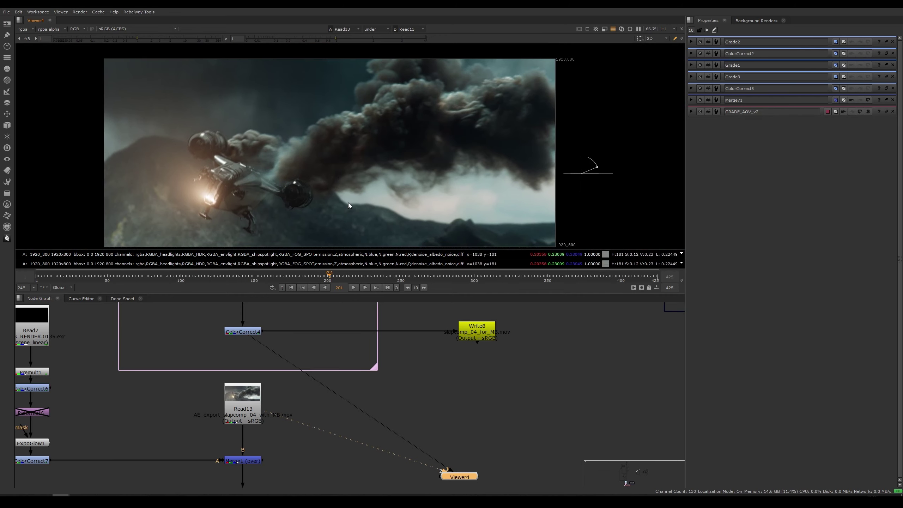
pyautogui.click(375, 29)
pyautogui.click(385, 37)
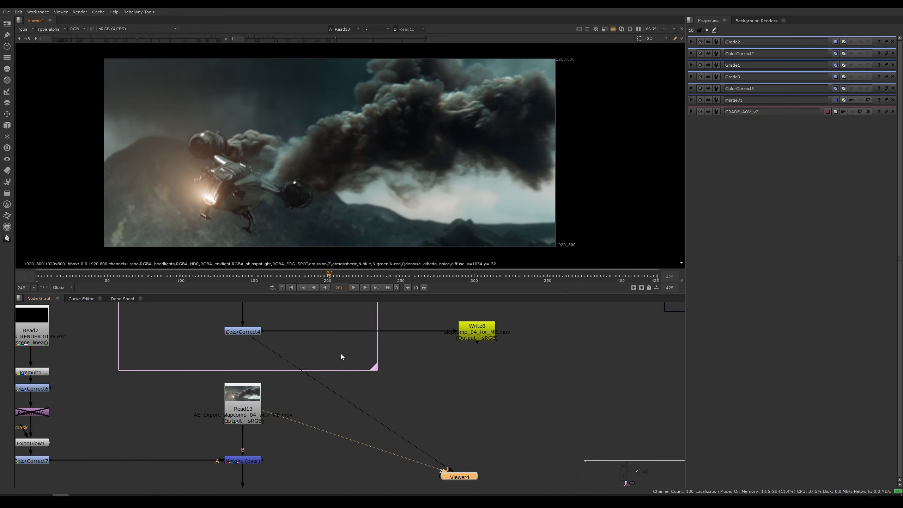
# Display the Read3 reference image from the REFERENCES backdrop in the viewer.
pyautogui.moveTo(385, 372); pyautogui.dragTo(321, 409, button='middle')
pyautogui.moveTo(577, 314); pyautogui.dragTo(243, 418, button='middle')
pyautogui.scroll(-3, 421, 382)
pyautogui.click(509, 318)
pyautogui.press('1')
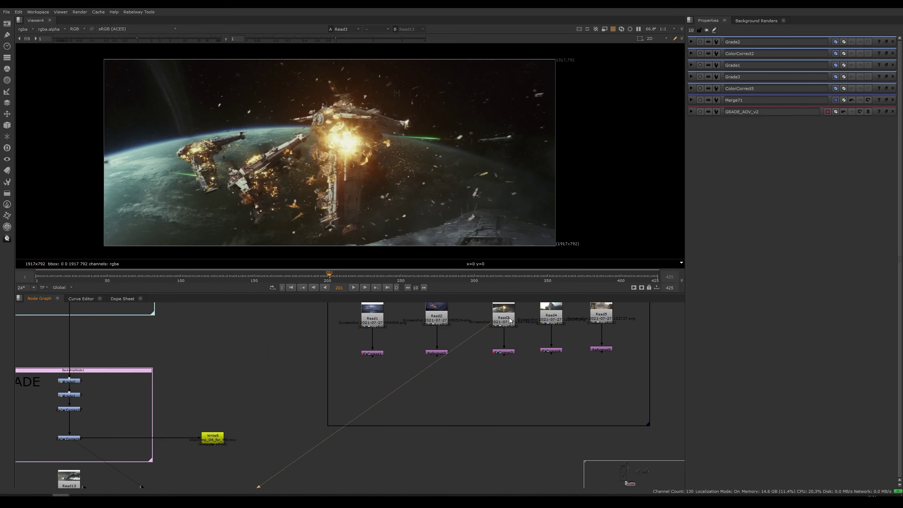
# Display the Read4 reference image and examine the hooded figure's dark areas and edges up close.
pyautogui.click(550, 313)
pyautogui.press('1')
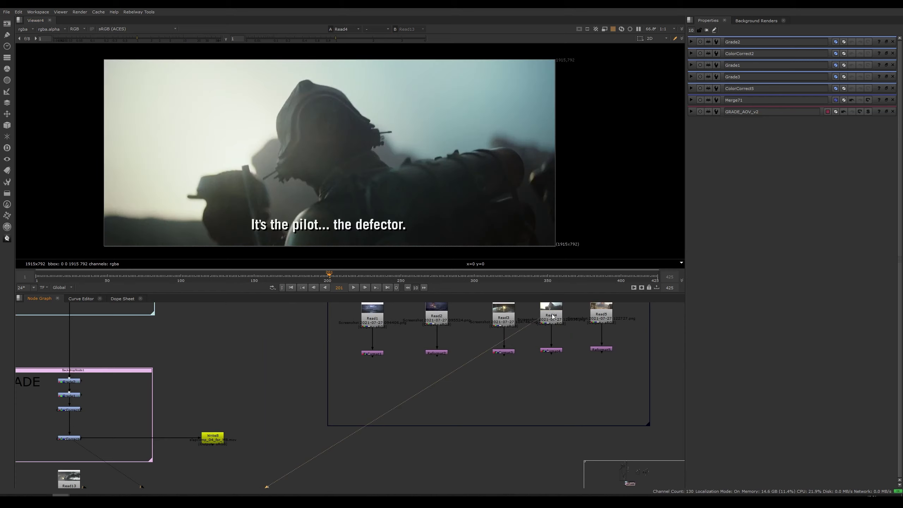
pyautogui.scroll(5, 427, 189)
pyautogui.scroll(-3, 398, 200)
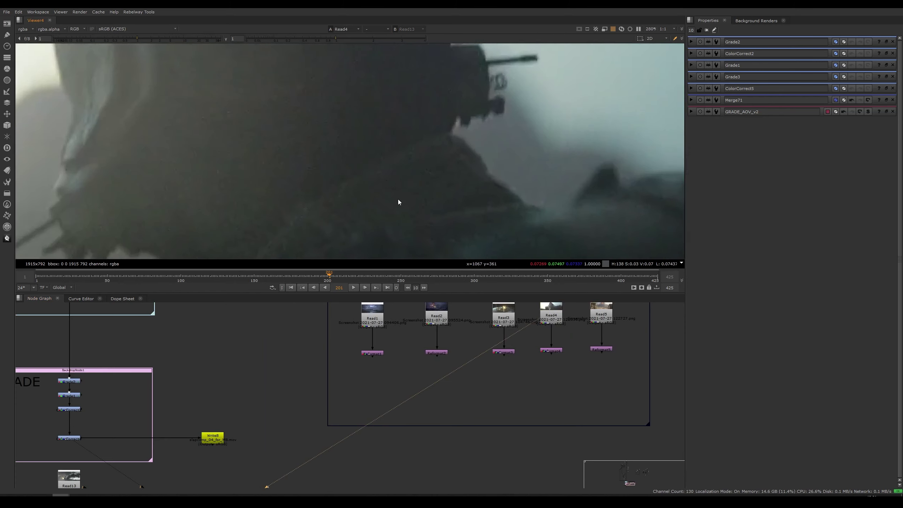
pyautogui.scroll(1, 376, 210)
pyautogui.scroll(5, 300, 184)
pyautogui.scroll(-3, 298, 178)
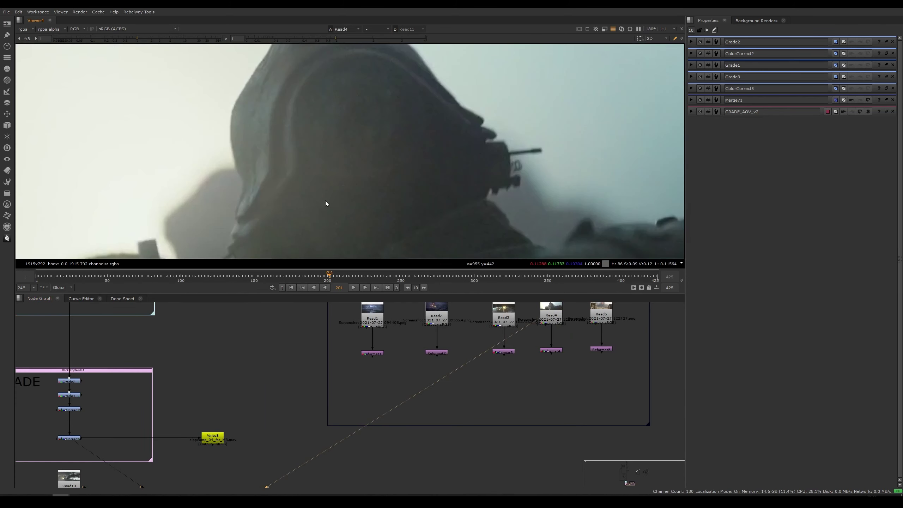
pyautogui.scroll(2, 377, 210)
# Display the Read5 reference image and examine its explosion up close and in full frame.
pyautogui.click(604, 318)
pyautogui.press('1')
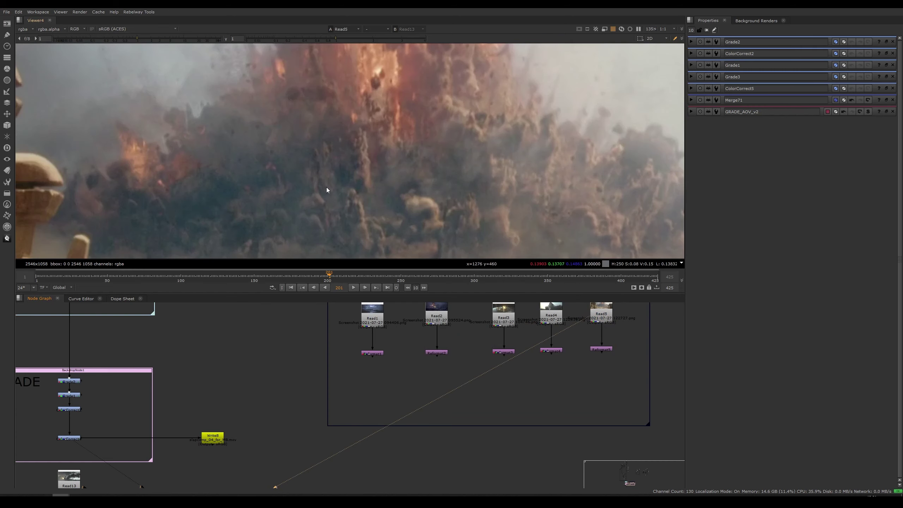
pyautogui.scroll(3, 366, 177)
pyautogui.scroll(-6, 386, 173)
pyautogui.scroll(1, 344, 171)
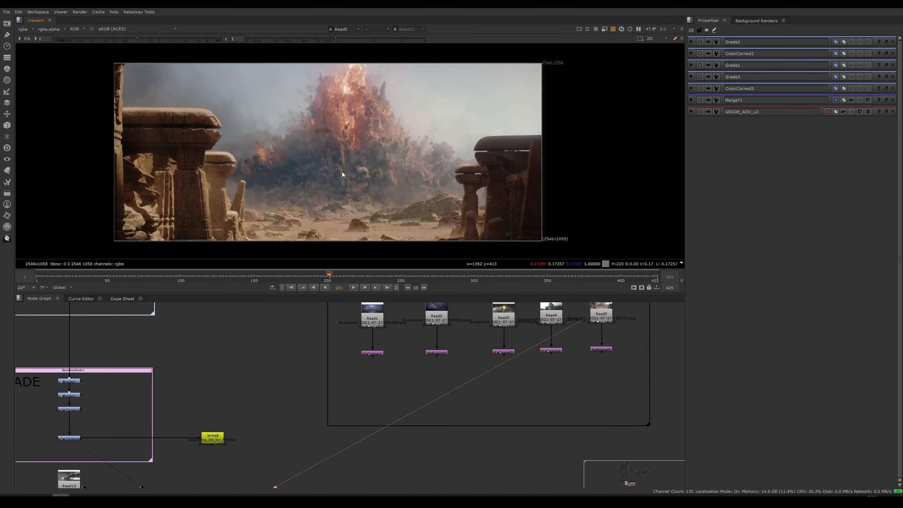
# Display the Read13 export and the Merge1 output below it, and go to frame 120.
pyautogui.moveTo(219, 355); pyautogui.dragTo(414, 332, button='middle')
pyautogui.moveTo(257, 431); pyautogui.dragTo(283, 340, button='middle')
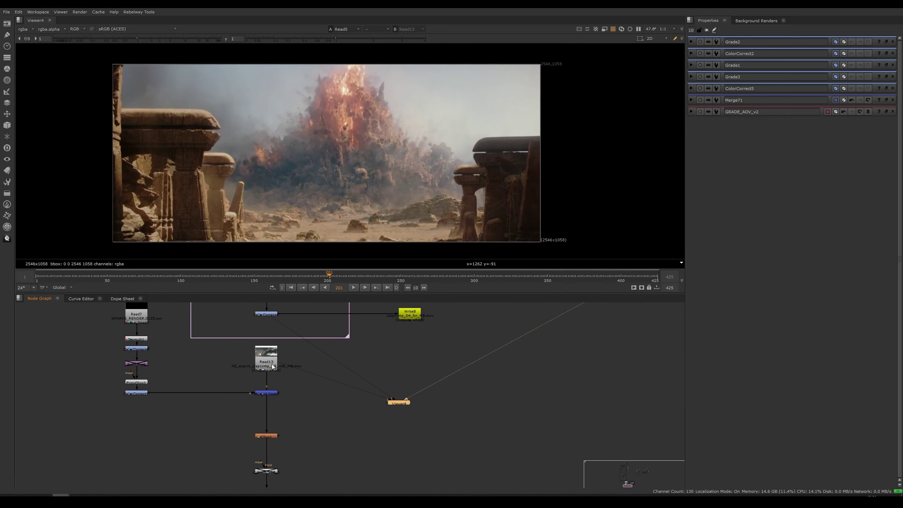
pyautogui.click(272, 364)
pyautogui.press('1')
pyautogui.click(273, 393)
pyautogui.press('1')
pyautogui.click(249, 274)
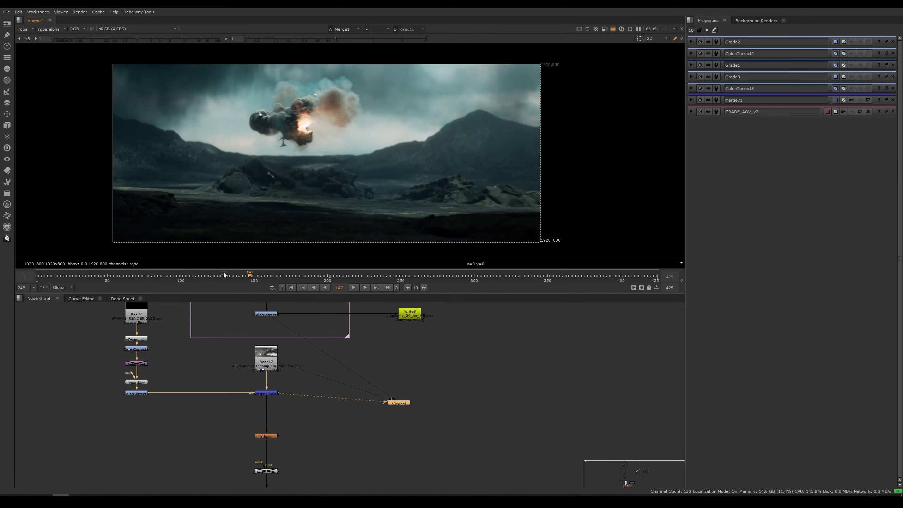
pyautogui.moveTo(224, 274); pyautogui.dragTo(211, 285)
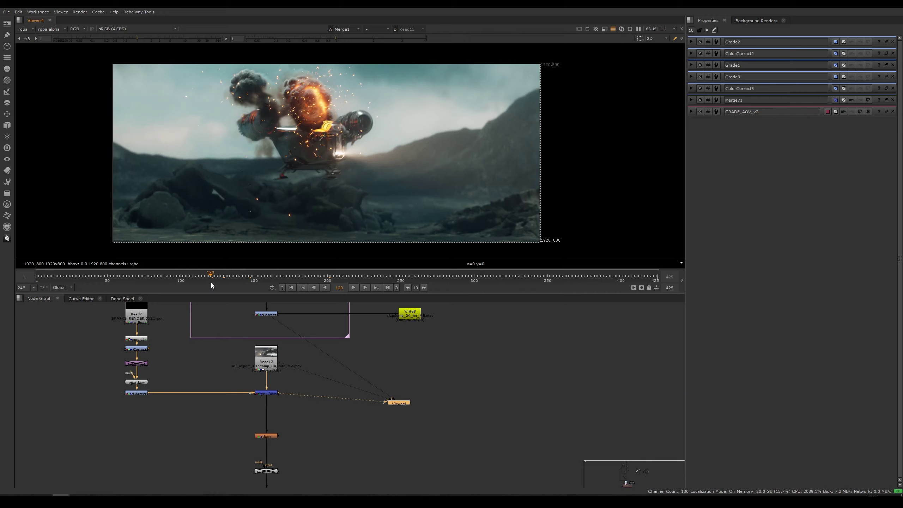
# Examine the fireball, sparks and ship in the Merge1 output up close and in full frame.
pyautogui.scroll(6, 358, 141)
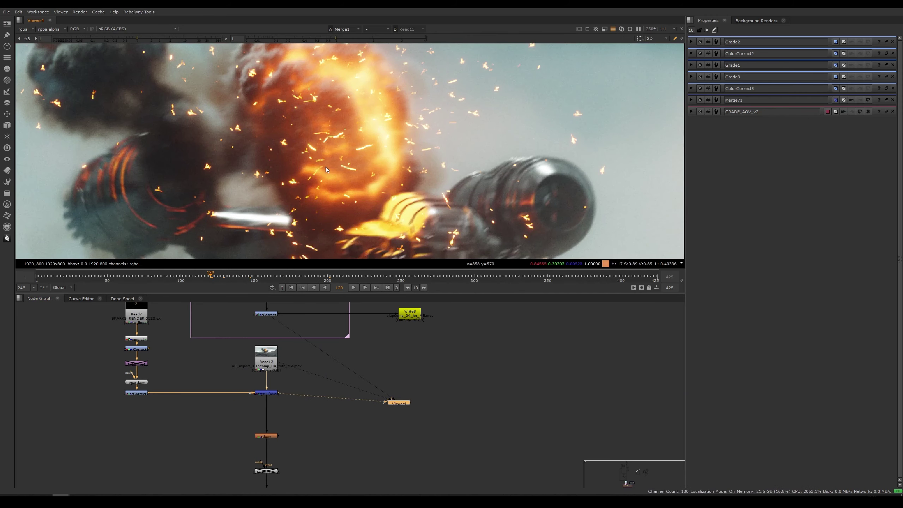
pyautogui.scroll(-6, 312, 152)
pyautogui.scroll(9, 356, 191)
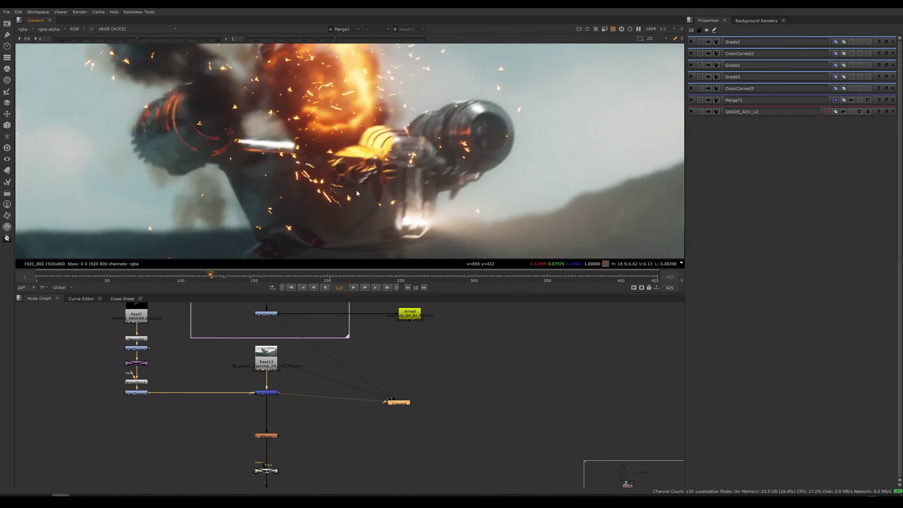
pyautogui.scroll(-12, 356, 192)
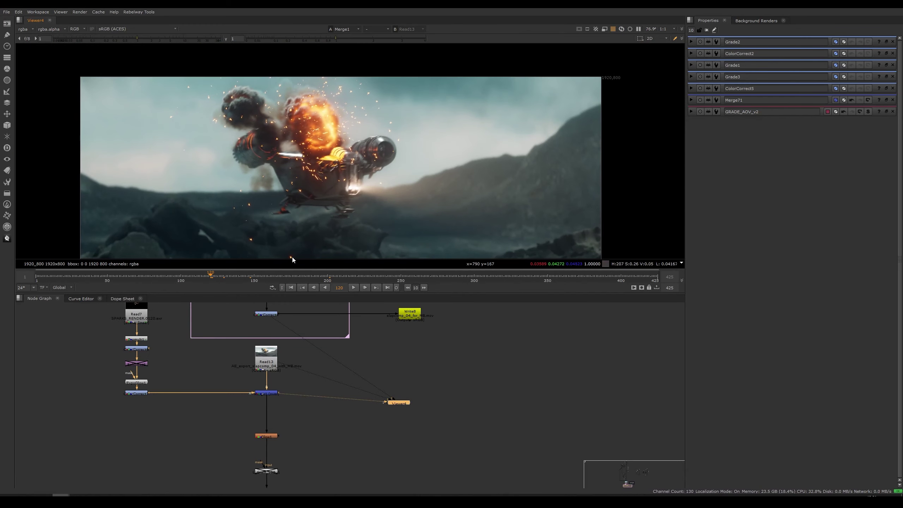
# Display the Glow1 output in full frame and review the nodes below it down to the final-grade Write node.
pyautogui.click(272, 437)
pyautogui.press('1')
pyautogui.click(271, 436)
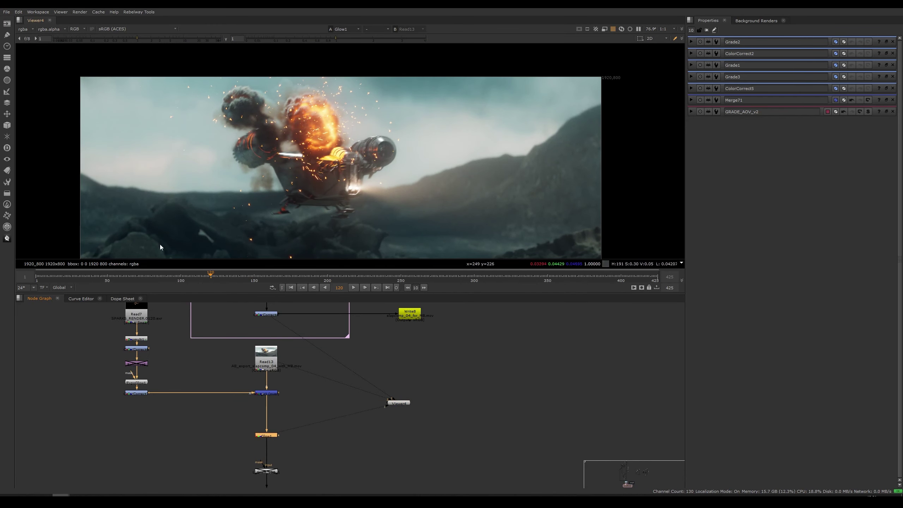
pyautogui.scroll(-2, 335, 245)
pyautogui.moveTo(298, 426); pyautogui.dragTo(300, 340, button='middle')
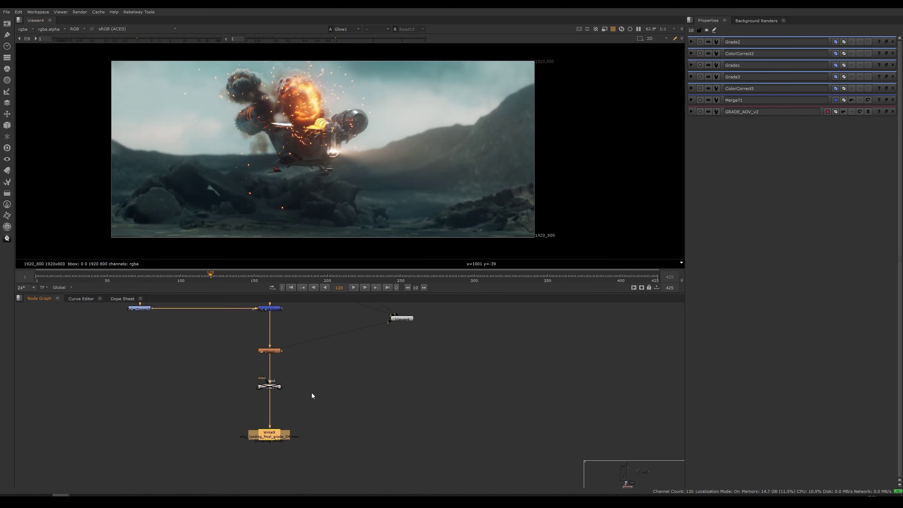
pyautogui.moveTo(311, 392); pyautogui.dragTo(306, 429, button='middle')
# Examine the node graph's upper element branches from an overview and section by section.
pyautogui.scroll(-8, 277, 387)
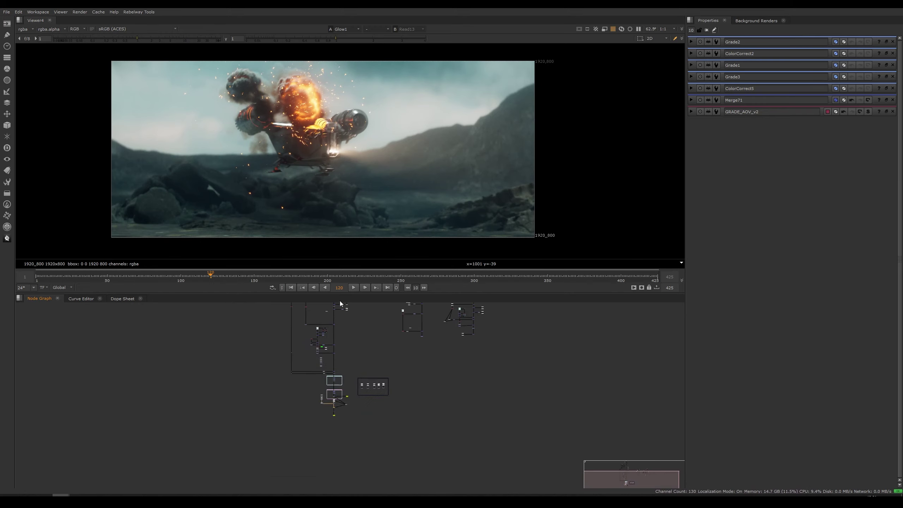
pyautogui.scroll(4, 321, 427)
pyautogui.scroll(3, 448, 376)
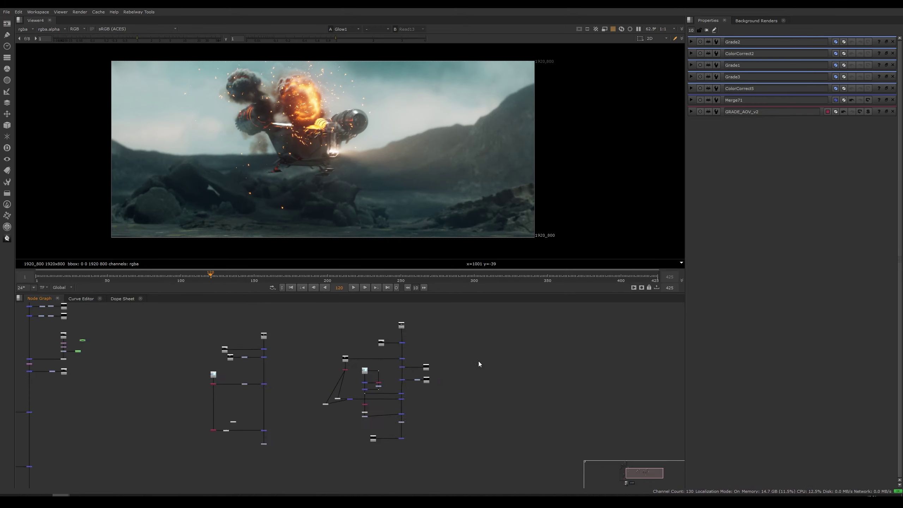
pyautogui.moveTo(459, 319); pyautogui.dragTo(309, 463)
pyautogui.moveTo(350, 357); pyautogui.dragTo(361, 358)
pyautogui.click(407, 375)
pyautogui.moveTo(480, 314); pyautogui.dragTo(320, 457)
pyautogui.click(432, 400)
pyautogui.scroll(4, 433, 401)
pyautogui.moveTo(416, 375); pyautogui.dragTo(378, 442)
pyautogui.moveTo(361, 412); pyautogui.dragTo(562, 418, button='middle')
pyautogui.scroll(-5, 399, 366)
pyautogui.moveTo(181, 388); pyautogui.dragTo(331, 425, button='middle')
pyautogui.moveTo(372, 337); pyautogui.dragTo(339, 368, button='middle')
pyautogui.scroll(5, 357, 408)
pyautogui.moveTo(353, 365); pyautogui.dragTo(296, 447)
pyautogui.click(338, 377)
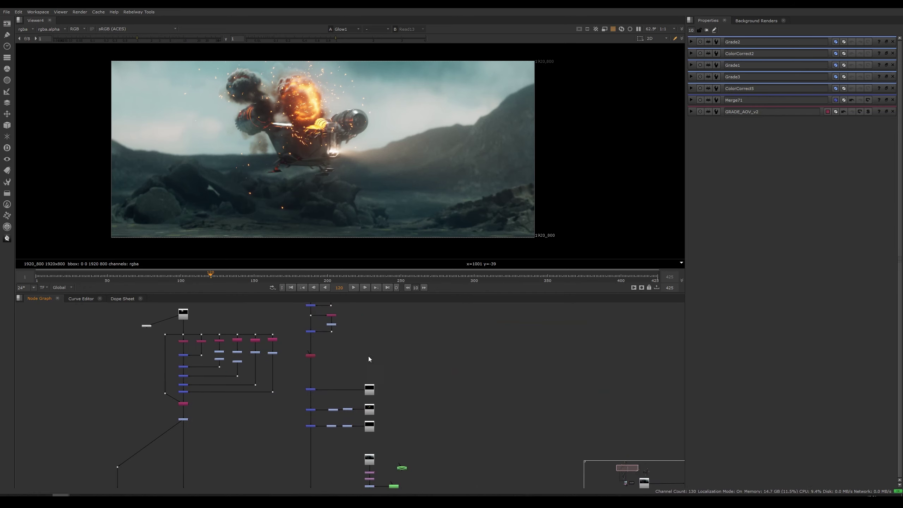
# Follow the main node chain down to the CC, GRADE and REFERENCES backdrops with the explosion frame enlarged in the viewer.
pyautogui.scroll(2, 310, 155)
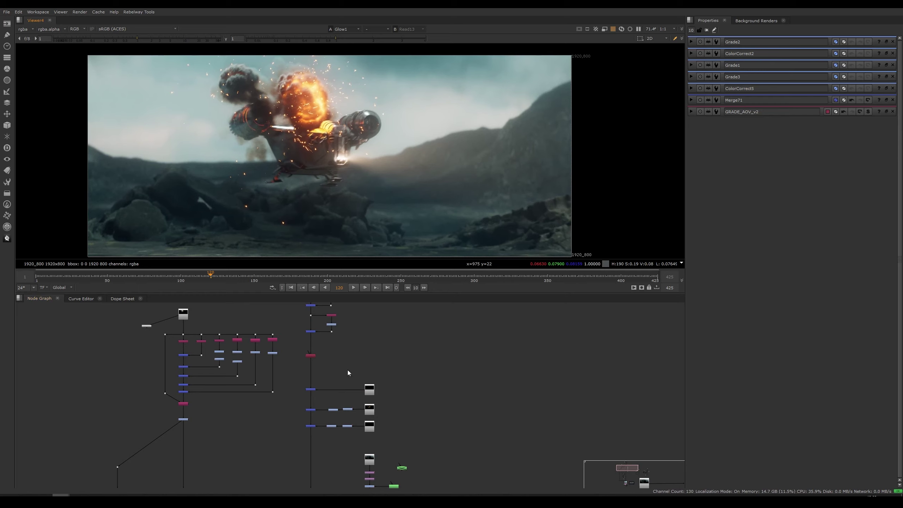
pyautogui.moveTo(347, 371); pyautogui.dragTo(342, 312, button='middle')
pyautogui.moveTo(346, 441); pyautogui.dragTo(339, 302, button='middle')
pyautogui.moveTo(349, 476); pyautogui.dragTo(346, 320, button='middle')
pyautogui.moveTo(344, 420); pyautogui.dragTo(340, 359, button='middle')
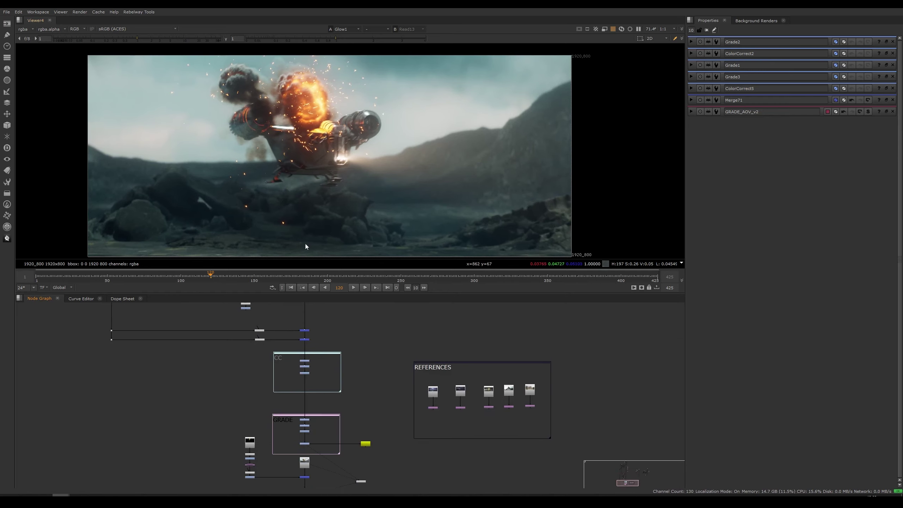
pyautogui.moveTo(334, 461); pyautogui.dragTo(332, 408, button='middle')
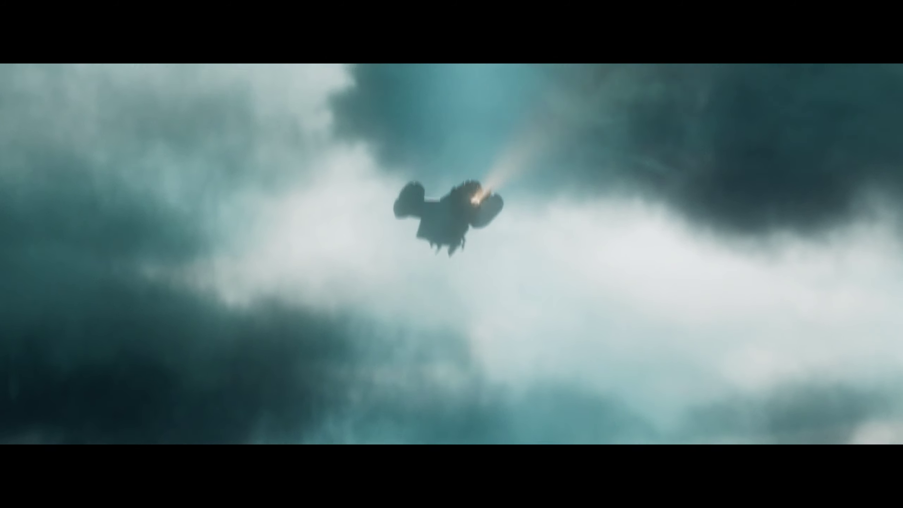